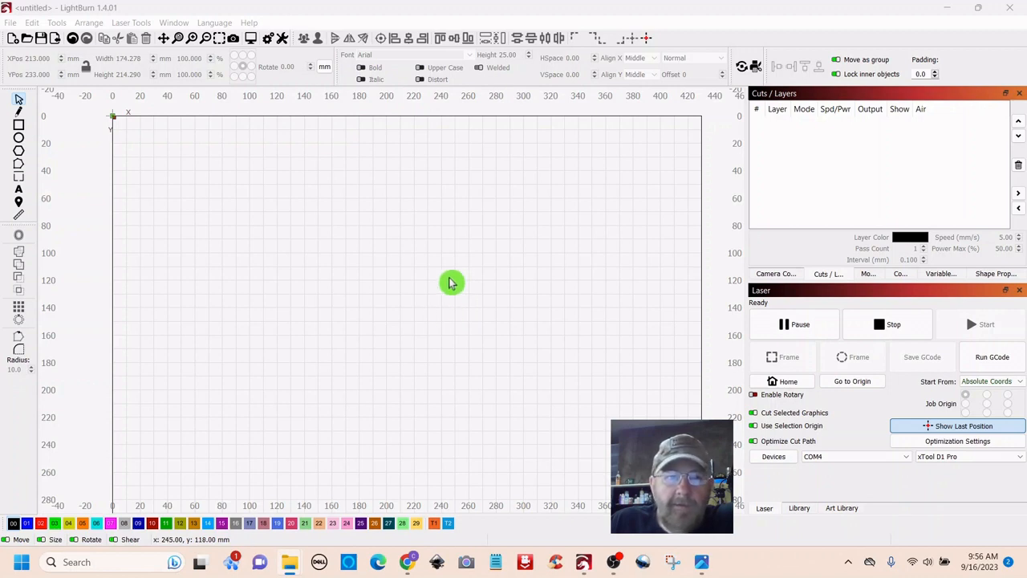
# - Import tombstone.svg into the layout
pyautogui.click(56, 40)
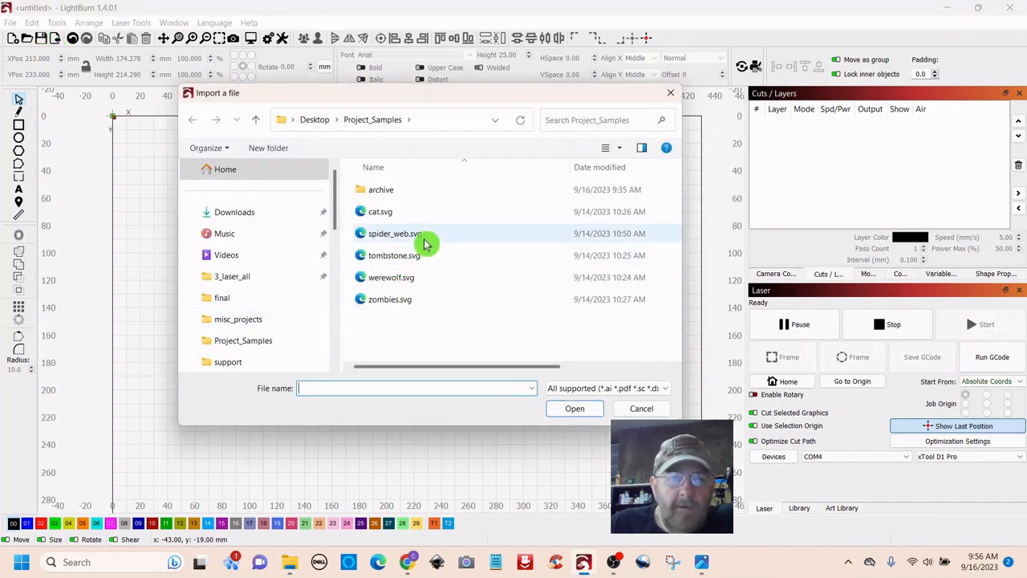
pyautogui.doubleClick(383, 258)
pyautogui.scroll(-3, 464, 303)
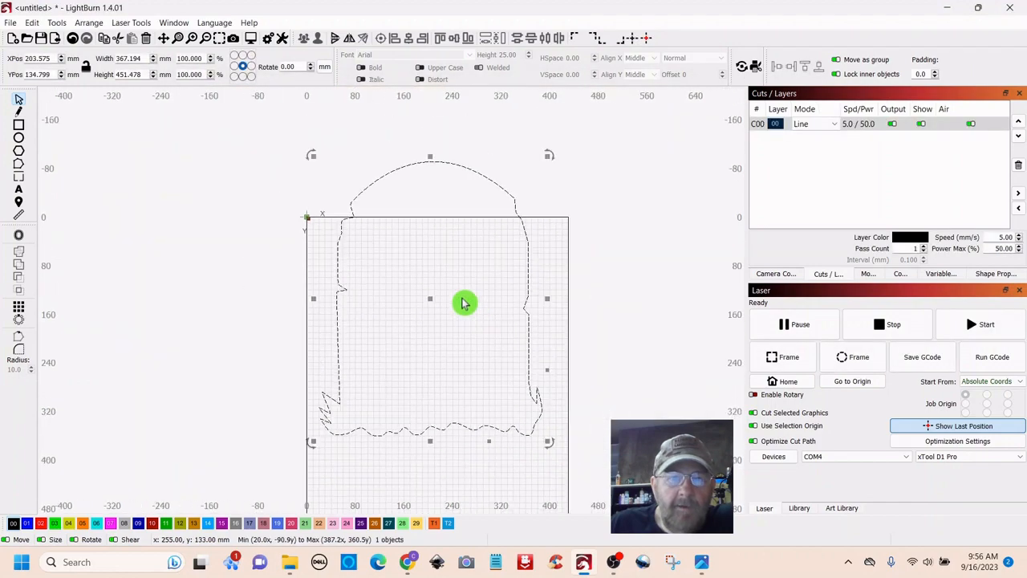
pyautogui.scroll(4, 464, 303)
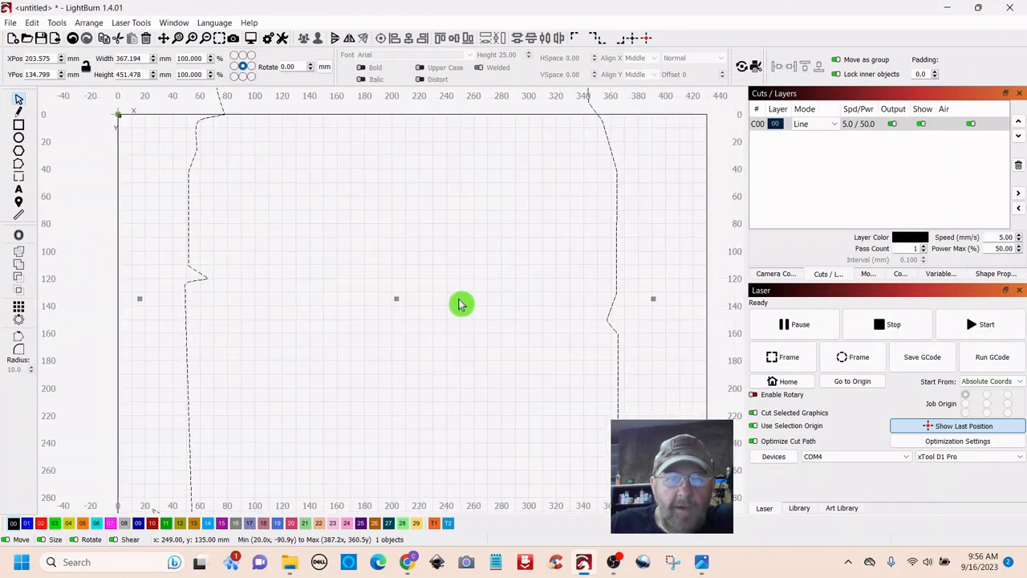
pyautogui.scroll(-3, 461, 303)
pyautogui.scroll(2, 461, 304)
# - Scale the imported tombstone down to about 103 mm wide
pyautogui.moveTo(455, 297); pyautogui.dragTo(430, 268)
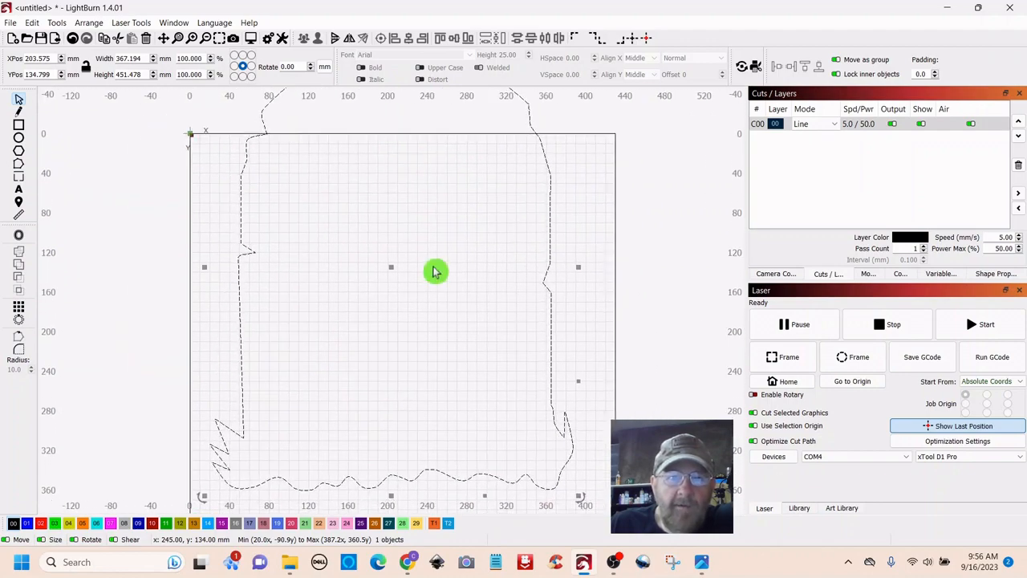
pyautogui.scroll(-3, 433, 271)
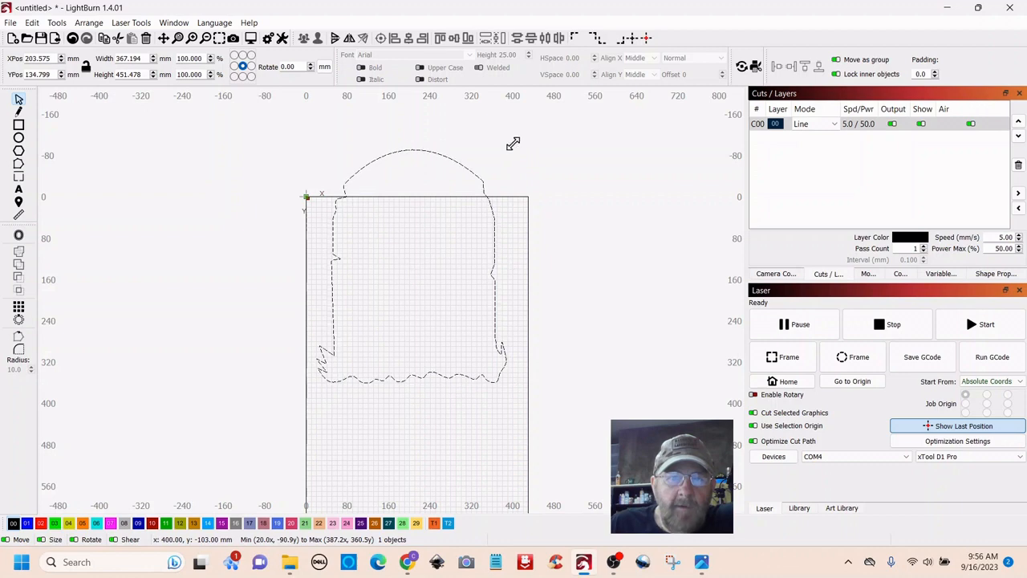
pyautogui.moveTo(513, 144); pyautogui.dragTo(367, 306)
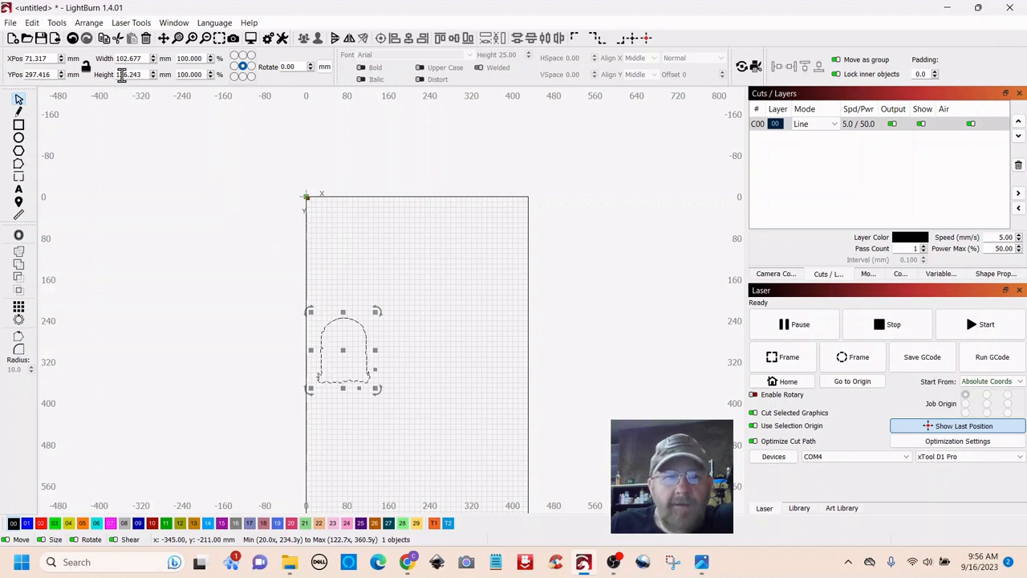
# - Move the tombstone near the top of the page and put a duplicate below it
pyautogui.moveTo(476, 349); pyautogui.dragTo(477, 238)
pyautogui.moveTo(345, 239); pyautogui.dragTo(423, 165)
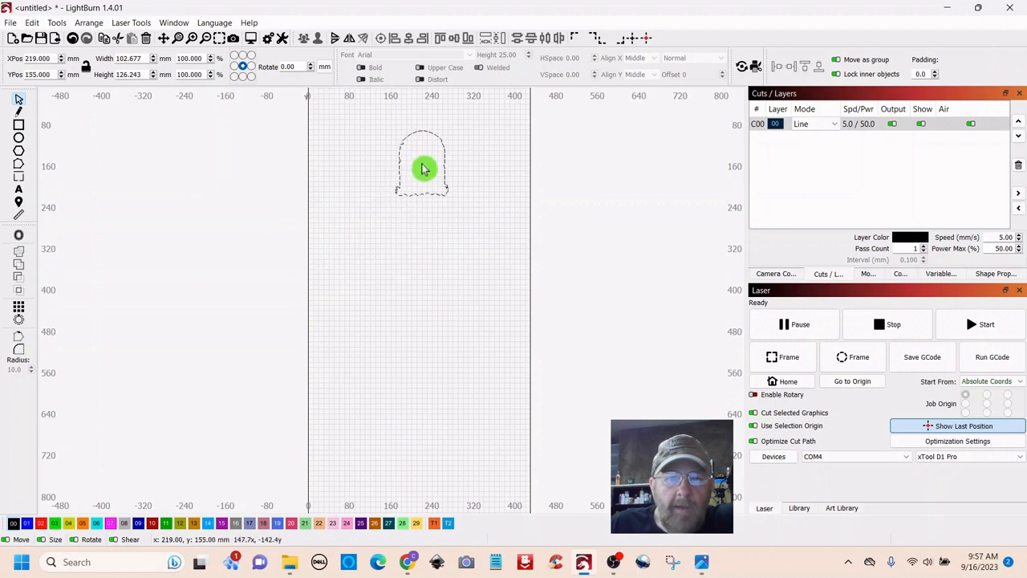
pyautogui.moveTo(493, 179); pyautogui.dragTo(474, 204)
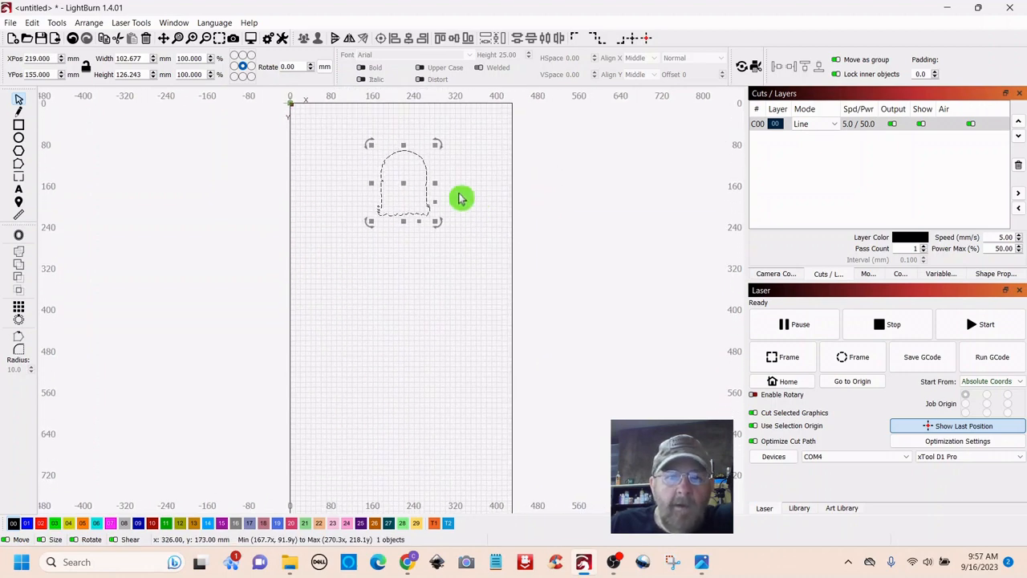
pyautogui.rightClick(405, 184)
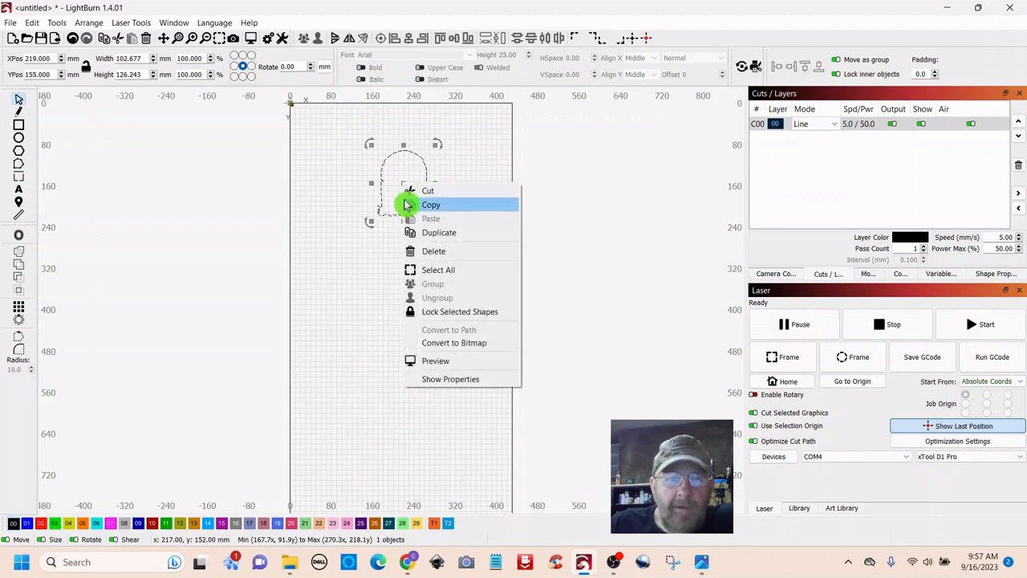
pyautogui.click(434, 235)
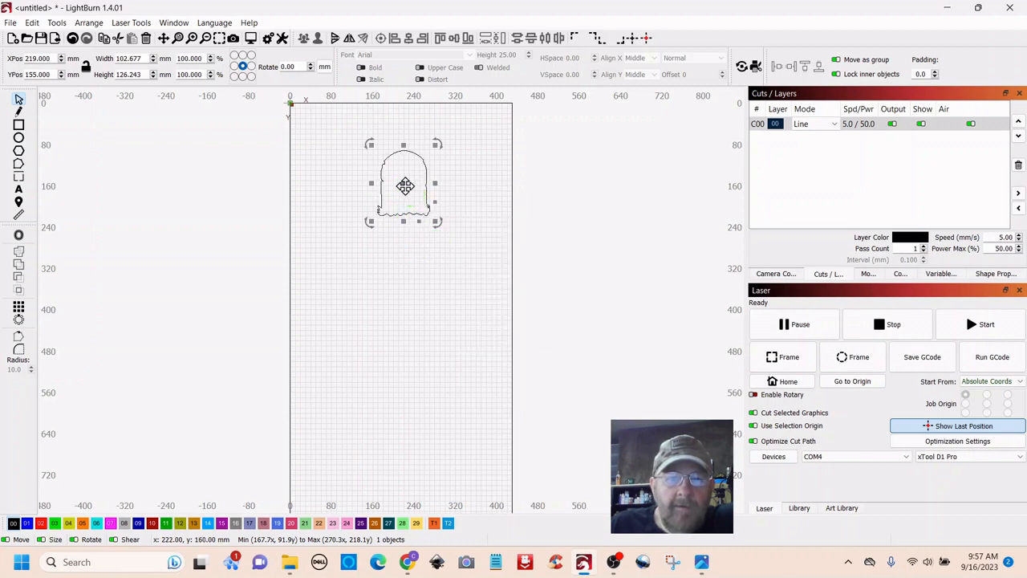
pyautogui.moveTo(401, 180); pyautogui.dragTo(404, 275)
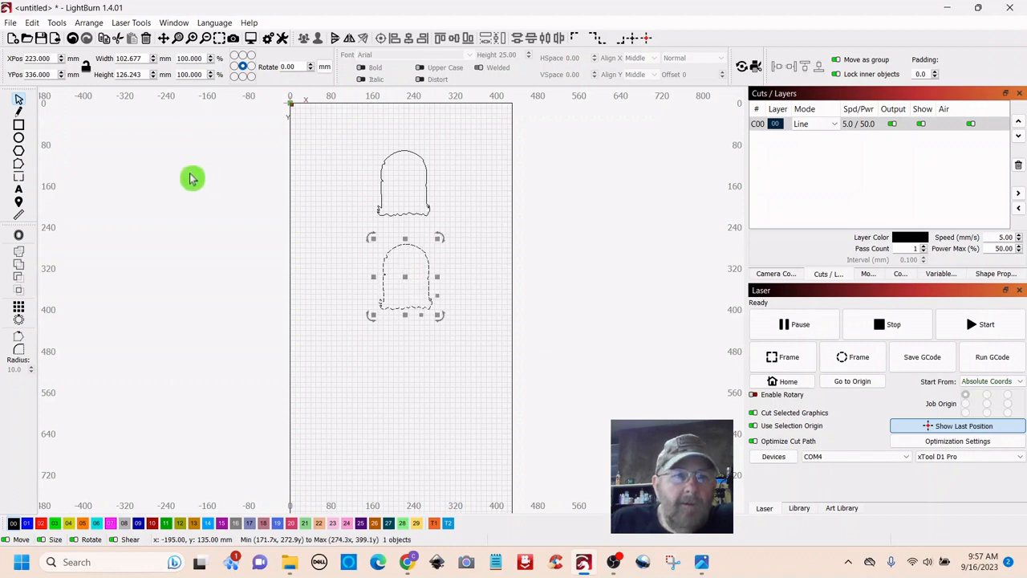
# - Flip the lower copy vertically and enlarge it to about 154 × 190 mm
pyautogui.click(88, 24)
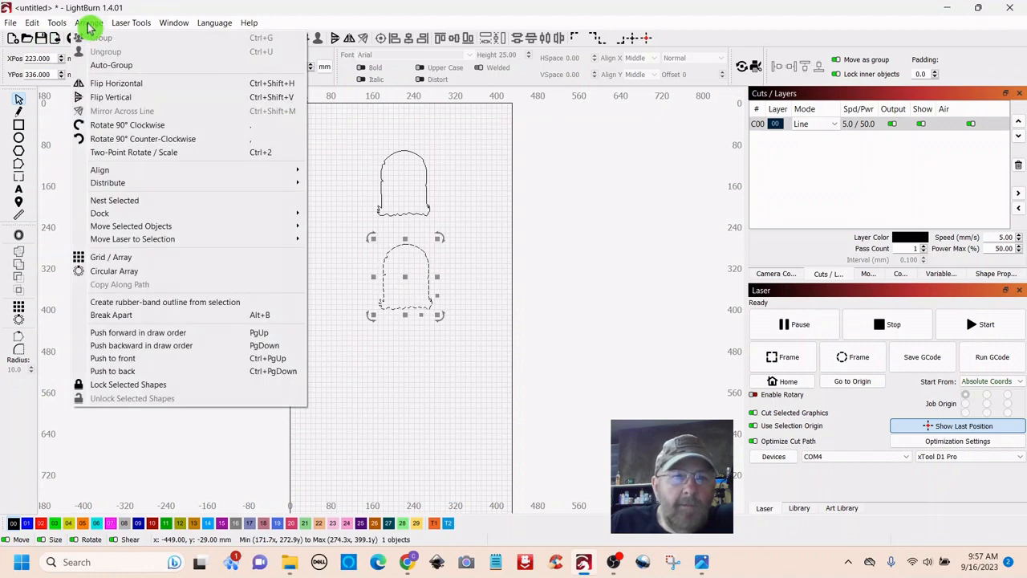
pyautogui.click(102, 105)
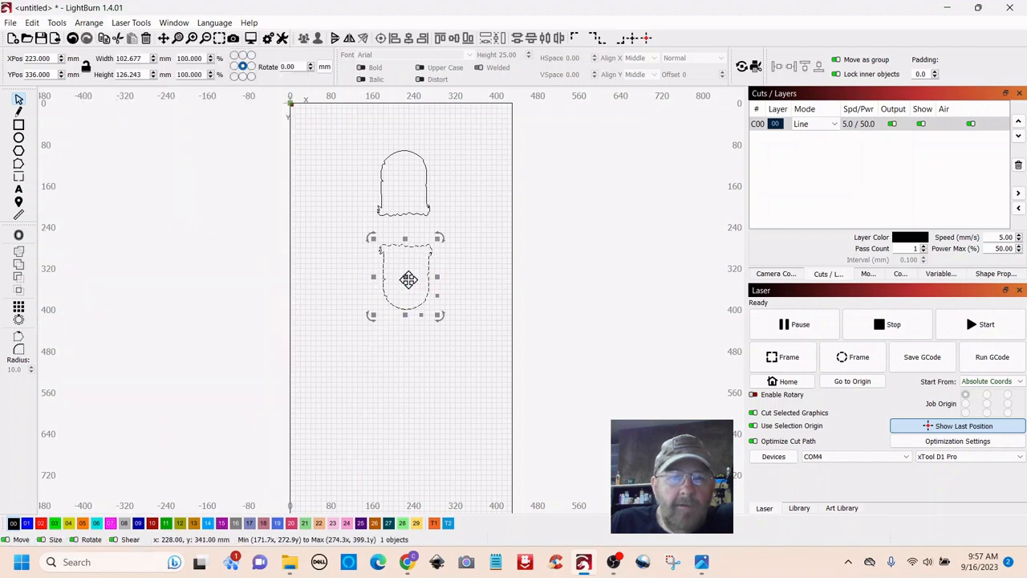
pyautogui.moveTo(408, 278); pyautogui.dragTo(406, 330)
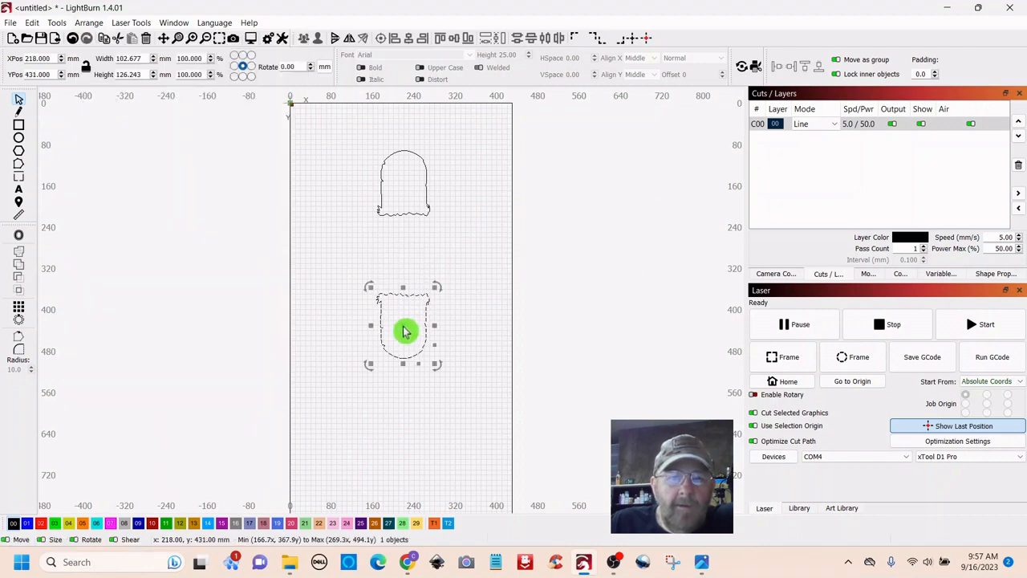
pyautogui.moveTo(434, 296); pyautogui.dragTo(461, 269)
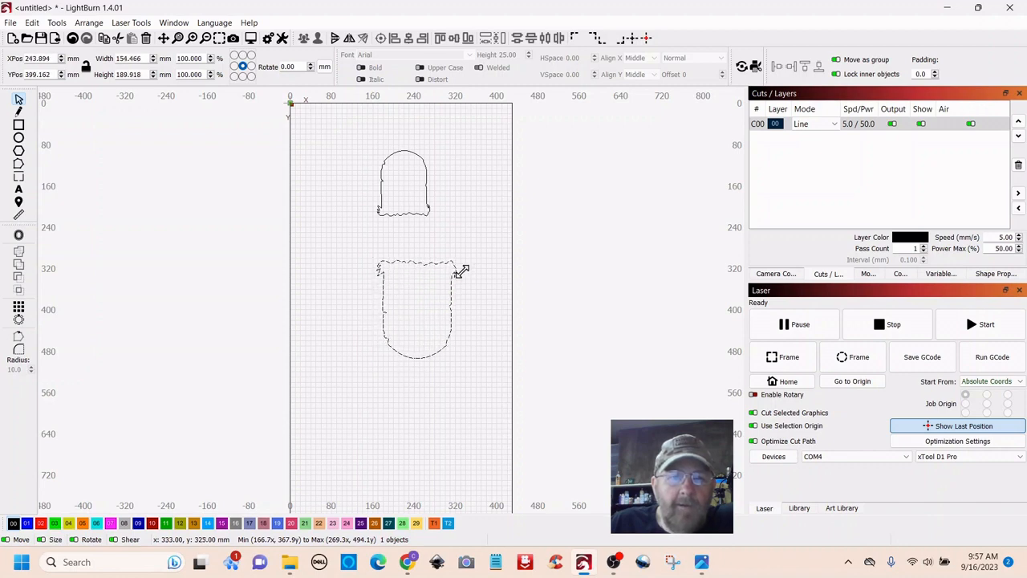
pyautogui.moveTo(416, 312); pyautogui.dragTo(407, 312)
pyautogui.click(481, 199)
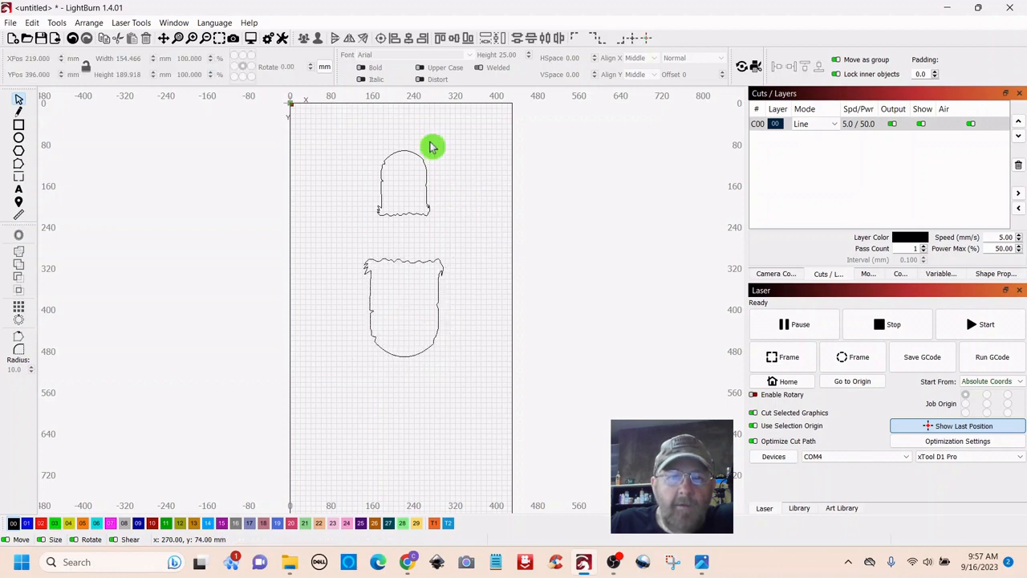
pyautogui.click(404, 193)
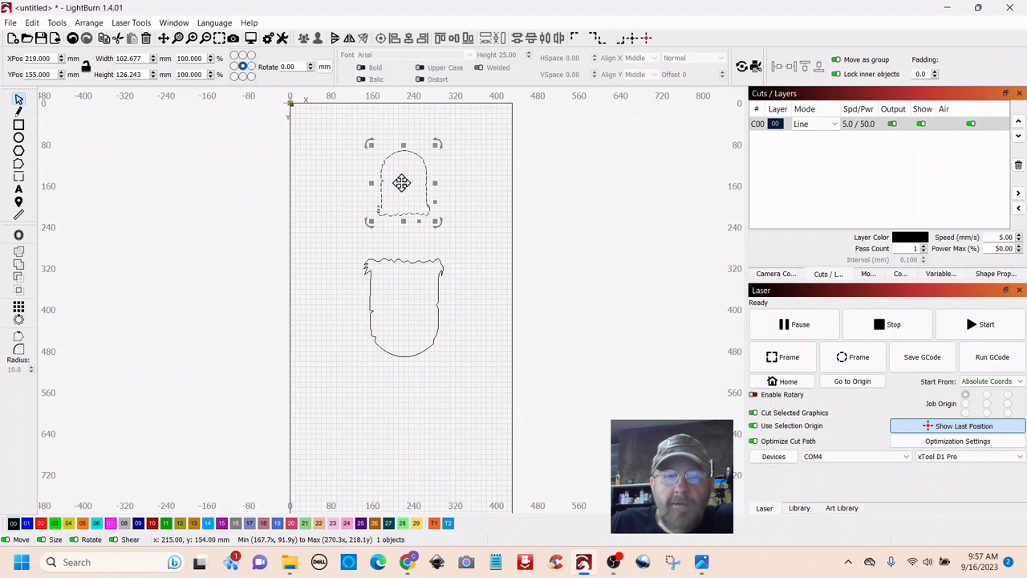
# - Make two copies of the upper tombstone, leaving one off the page's right side
pyautogui.rightClick(402, 186)
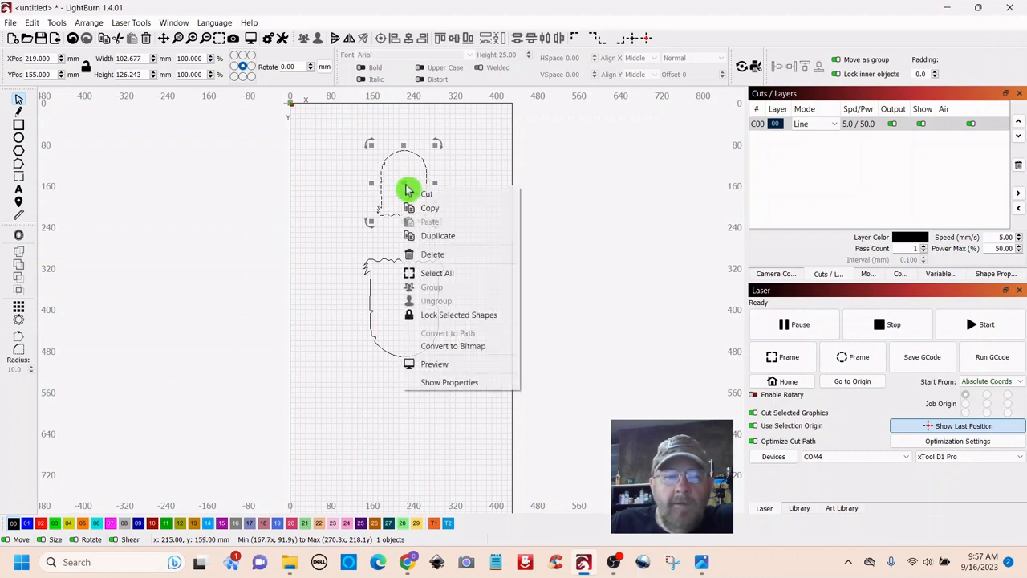
pyautogui.click(424, 233)
pyautogui.moveTo(407, 192); pyautogui.dragTo(659, 271)
pyautogui.rightClick(658, 273)
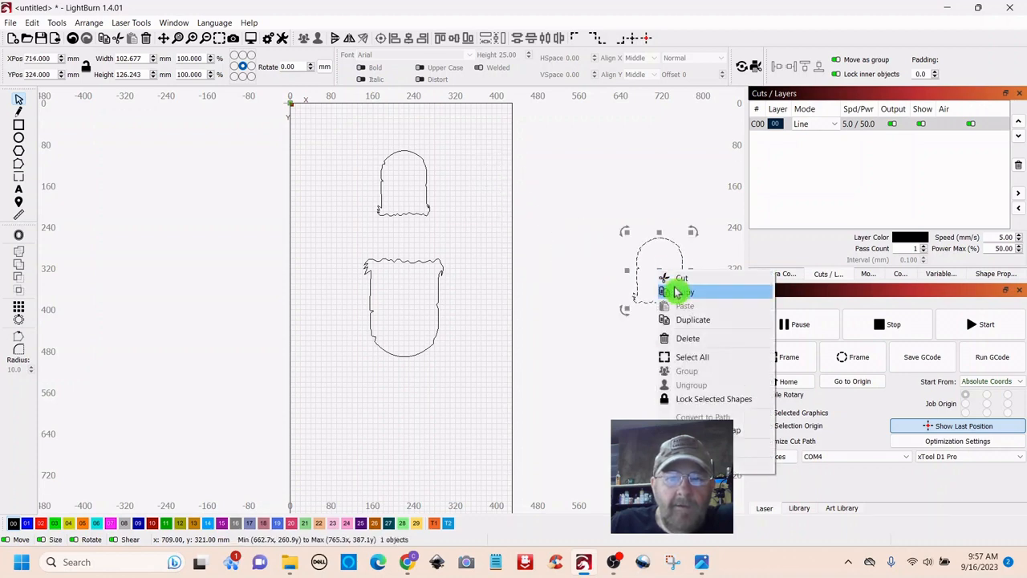
pyautogui.click(681, 319)
pyautogui.moveTo(660, 273); pyautogui.dragTo(489, 189)
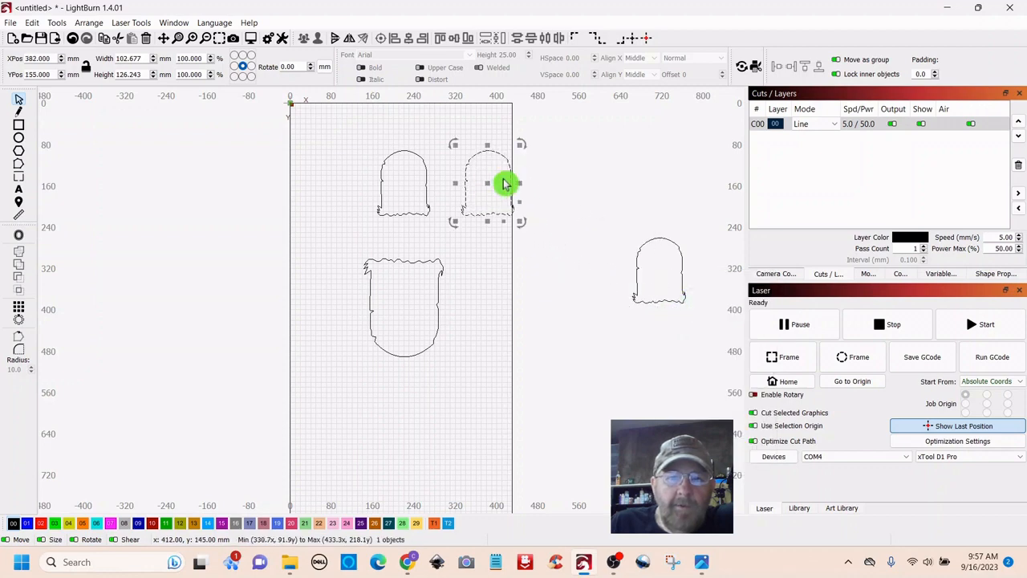
# - Shrink the other copy to about 54 × 66 mm and nest it inside the original
pyautogui.moveTo(519, 145); pyautogui.dragTo(411, 194)
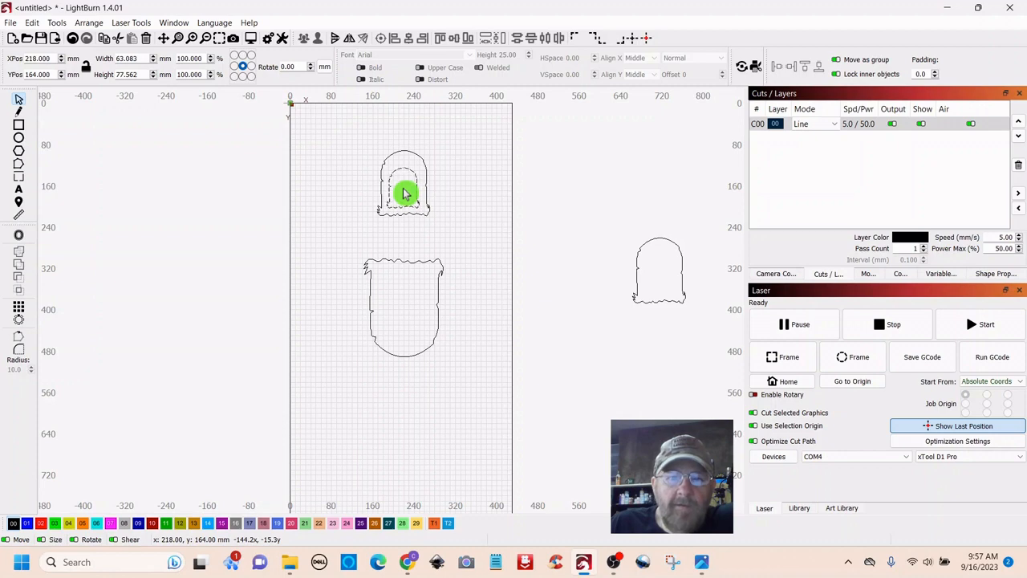
pyautogui.moveTo(405, 192); pyautogui.dragTo(407, 192)
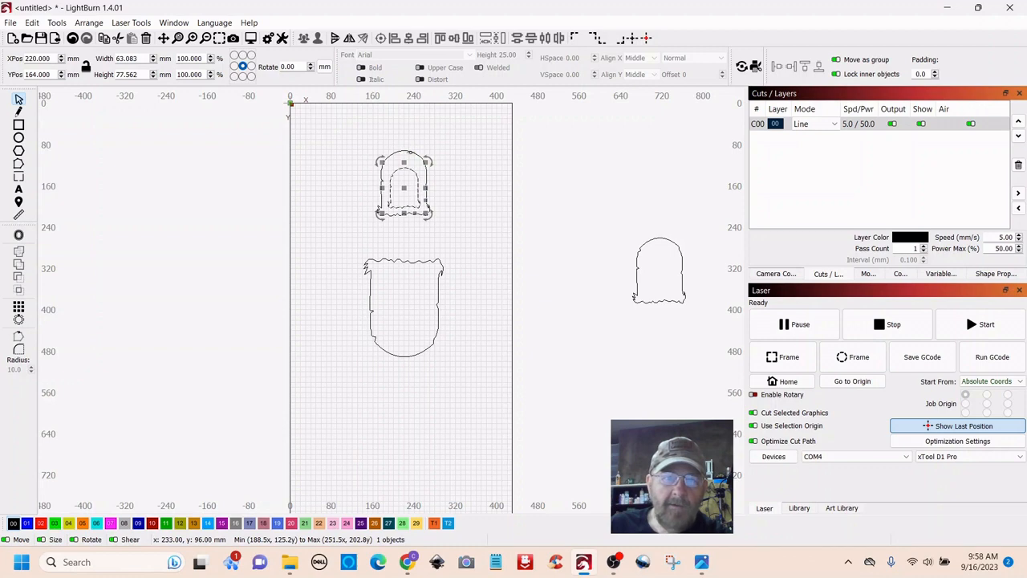
pyautogui.keyDown('shift'); pyautogui.click(412, 151); pyautogui.keyUp('shift')
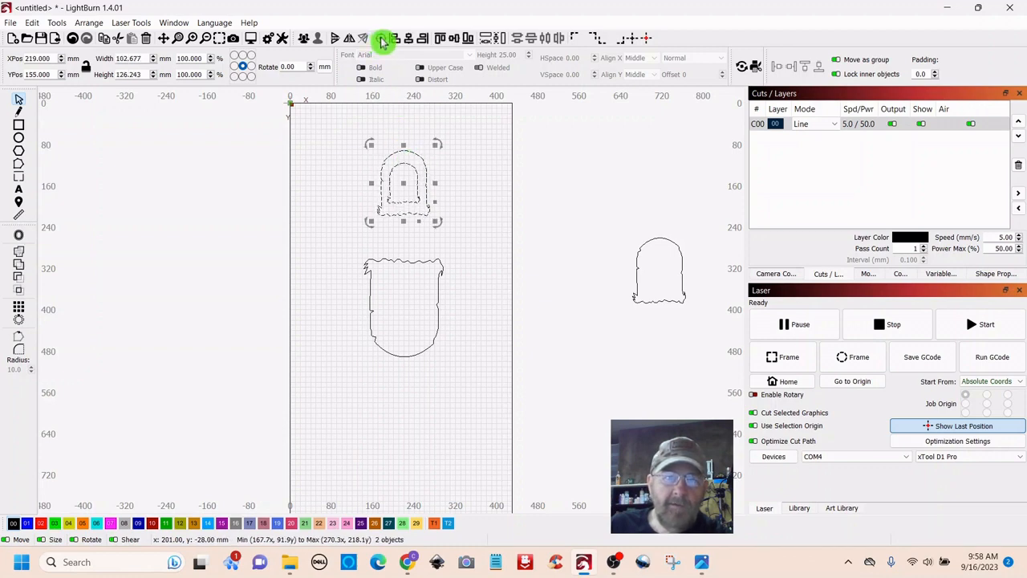
pyautogui.click(500, 223)
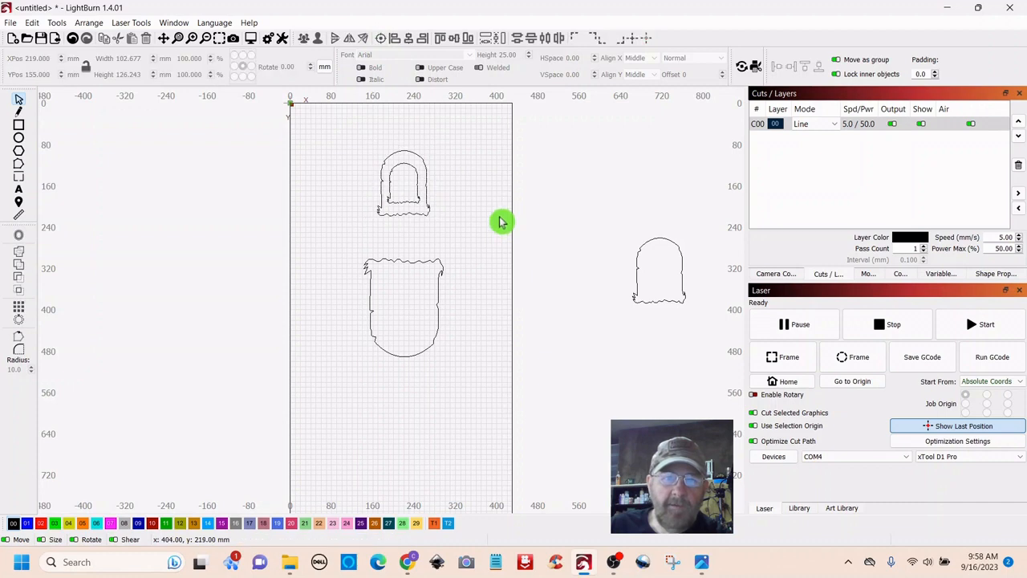
pyautogui.click(405, 163)
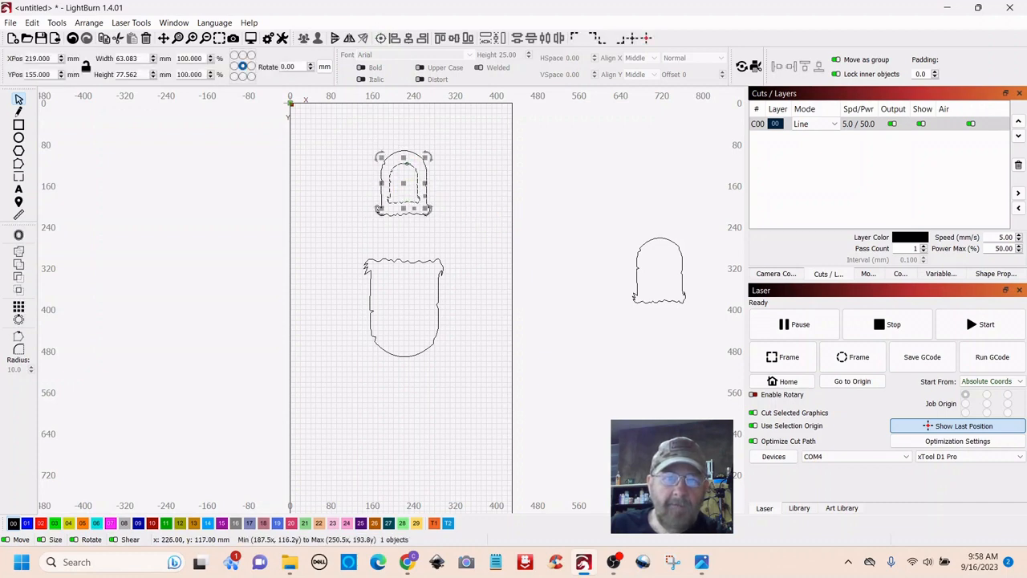
pyautogui.moveTo(426, 158); pyautogui.dragTo(403, 188)
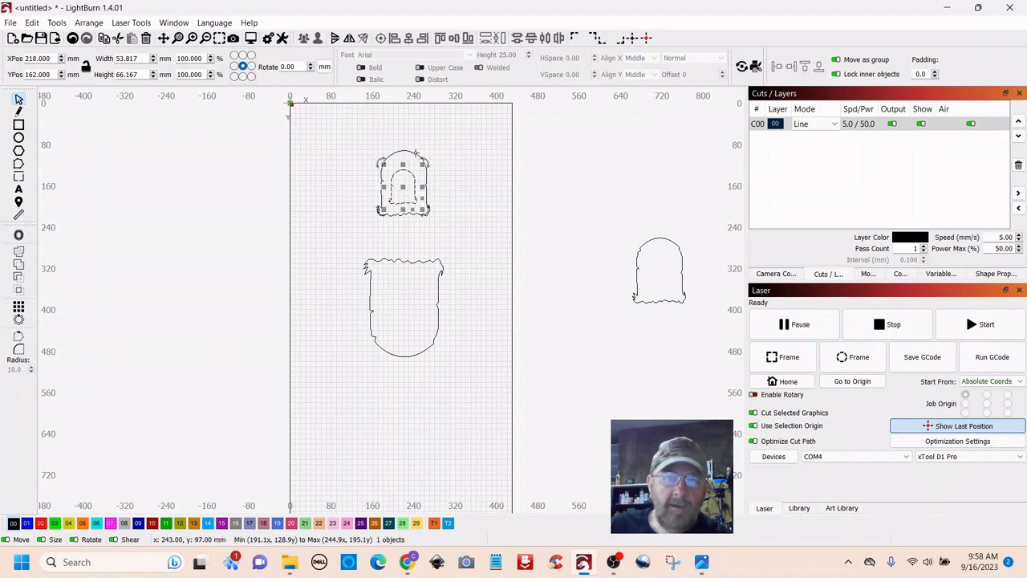
# - Centre the small inner tombstone within the outer one
pyautogui.keyDown('shift'); pyautogui.click(415, 153); pyautogui.keyUp('shift')
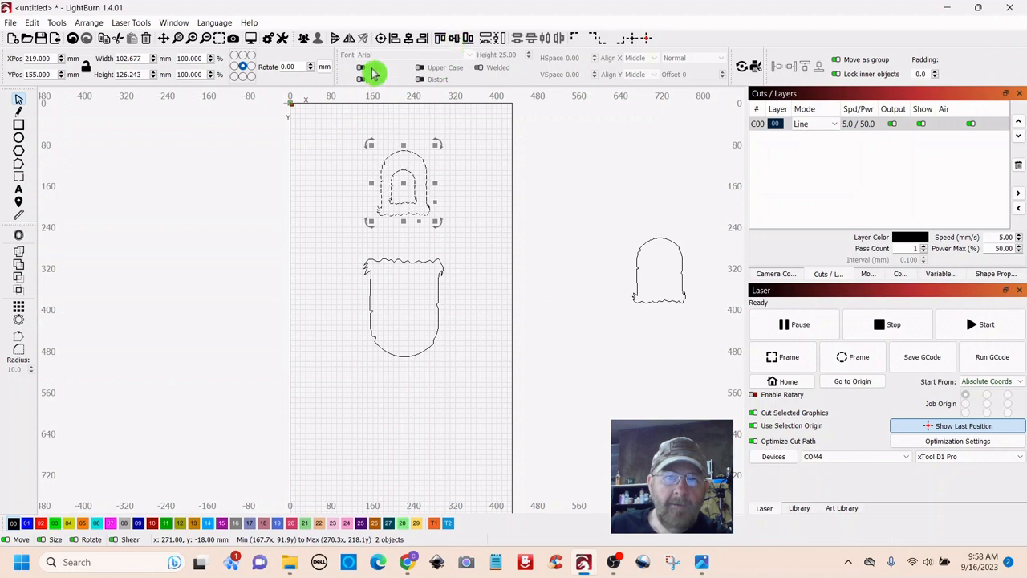
pyautogui.click(380, 40)
pyautogui.click(472, 185)
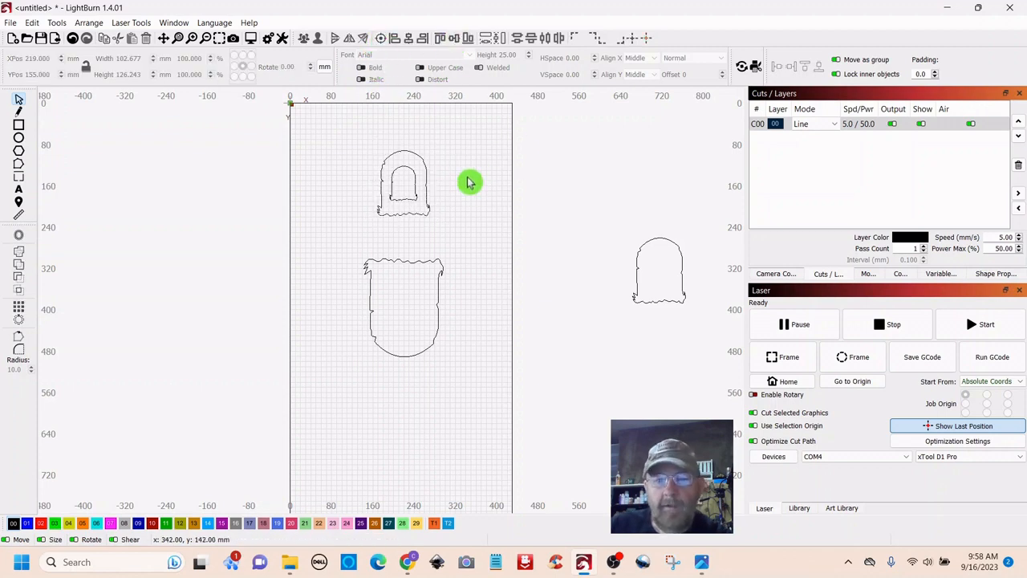
pyautogui.scroll(4, 472, 181)
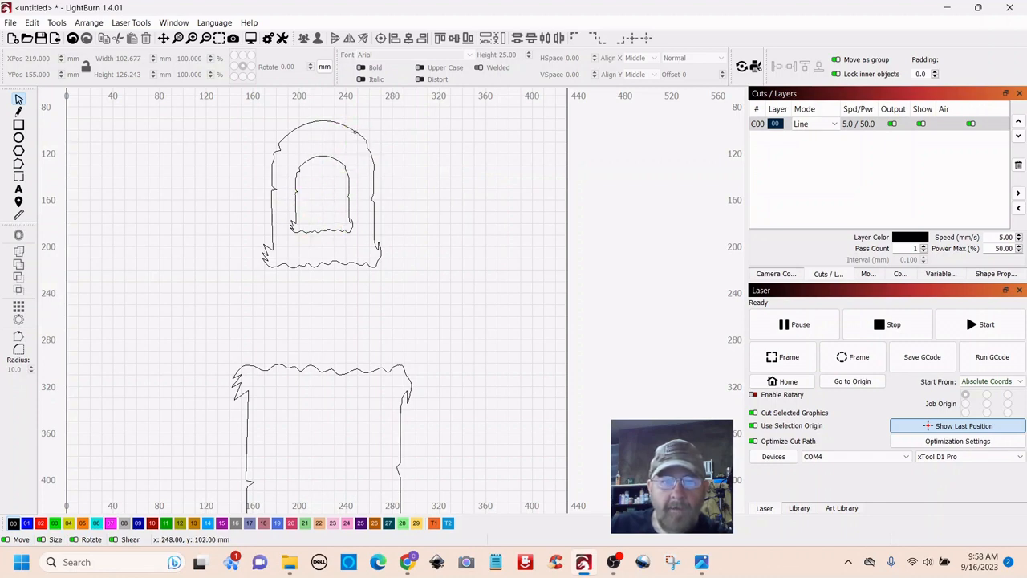
# - Subtract the inner arch from the outer tombstone with Boolean Subtract
pyautogui.click(354, 132)
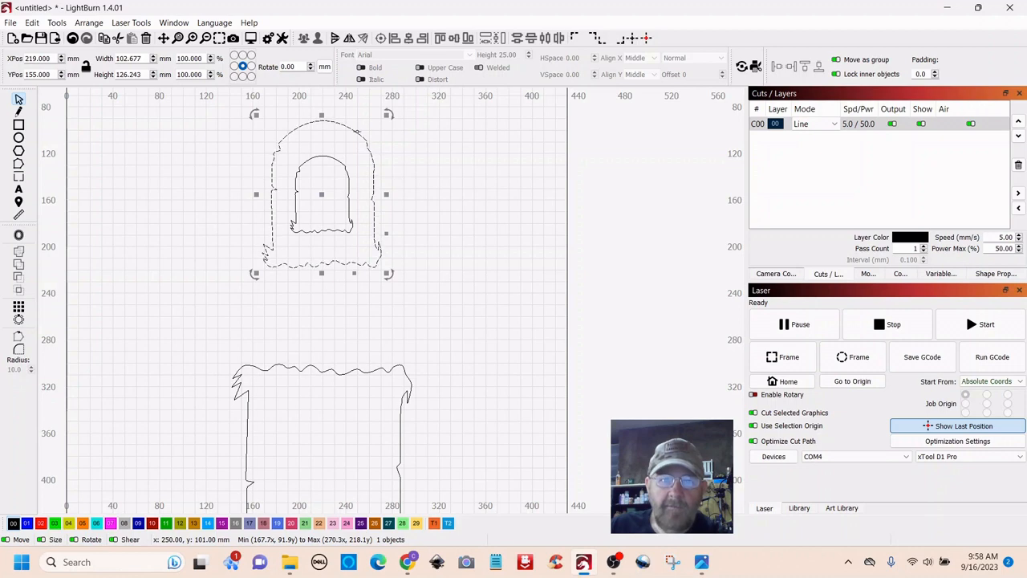
pyautogui.keyDown('shift'); pyautogui.click(335, 158); pyautogui.keyUp('shift')
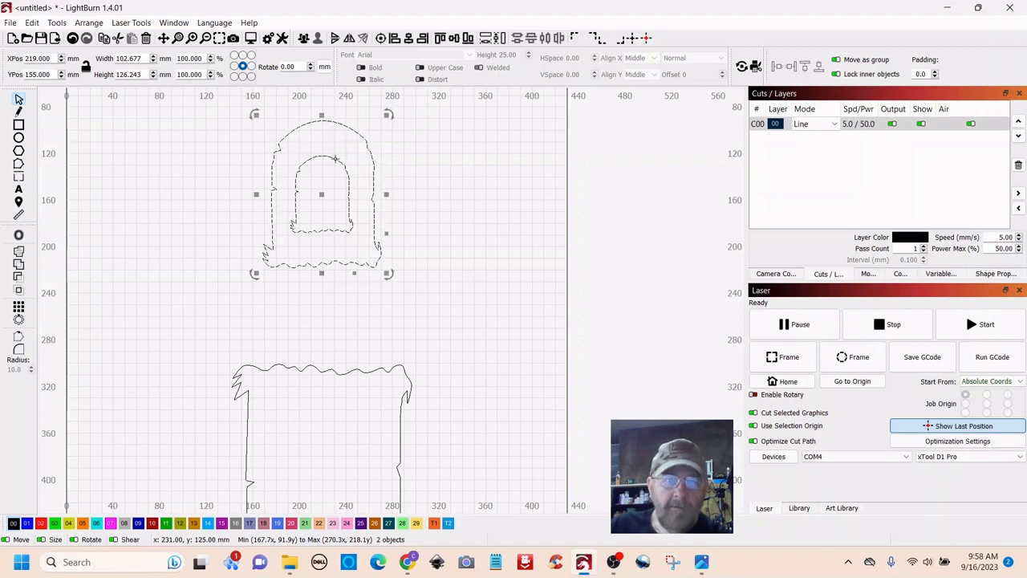
pyautogui.scroll(-2, 337, 159)
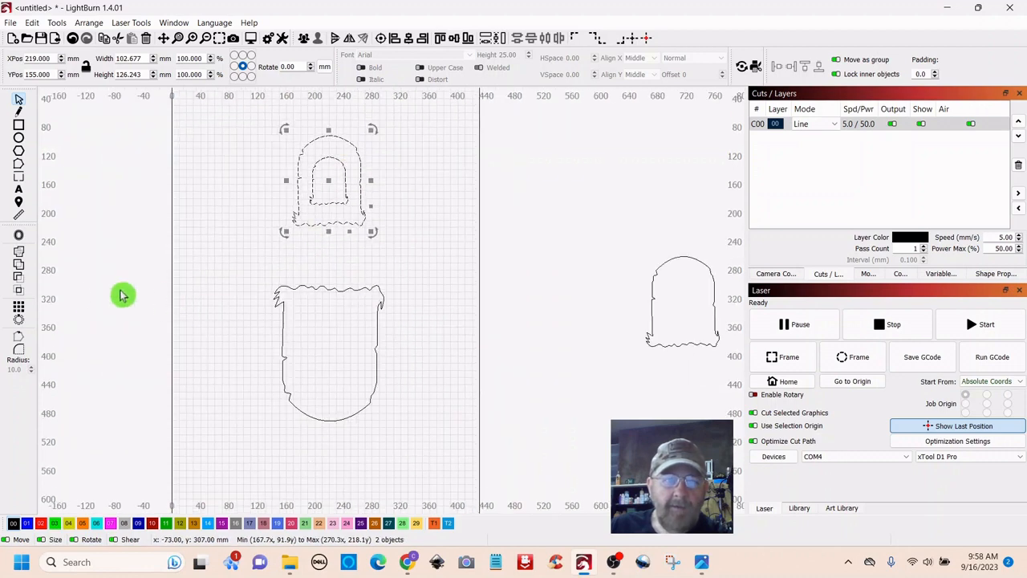
pyautogui.click(19, 280)
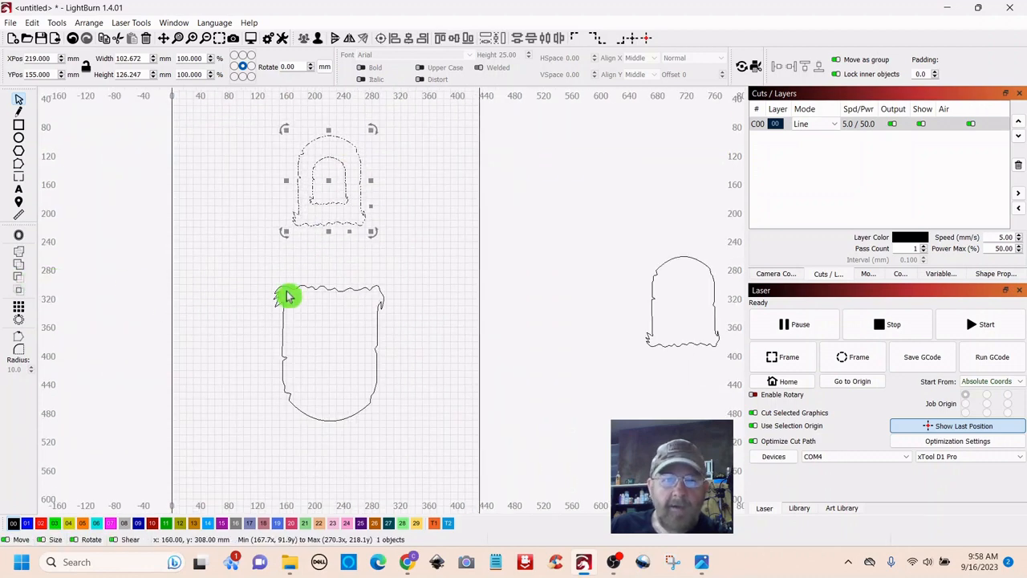
# - Preview the combined tombstone's cut paths (717 mm cut distance), then close the preview
pyautogui.moveTo(434, 207); pyautogui.dragTo(439, 231)
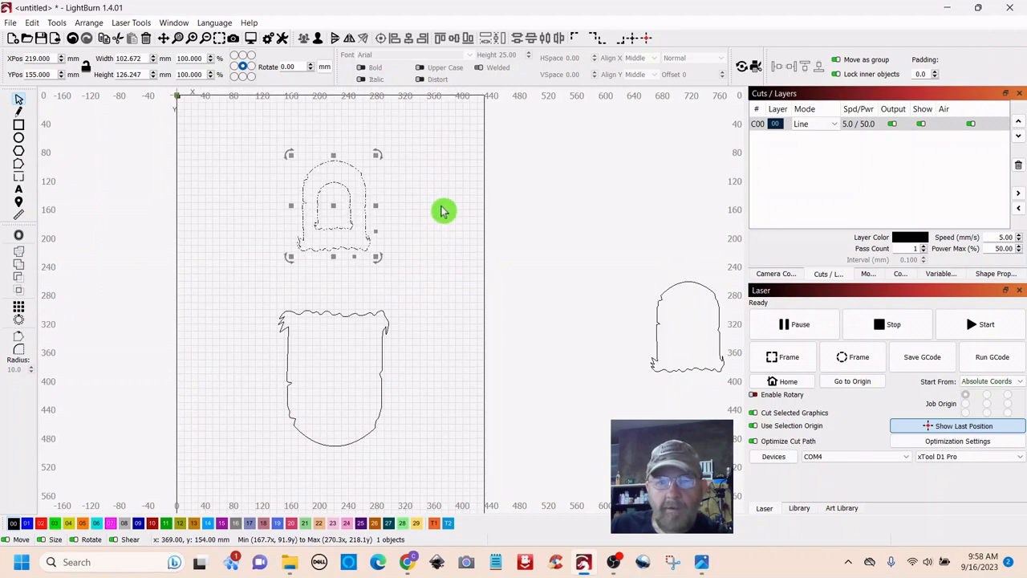
pyautogui.click(443, 211)
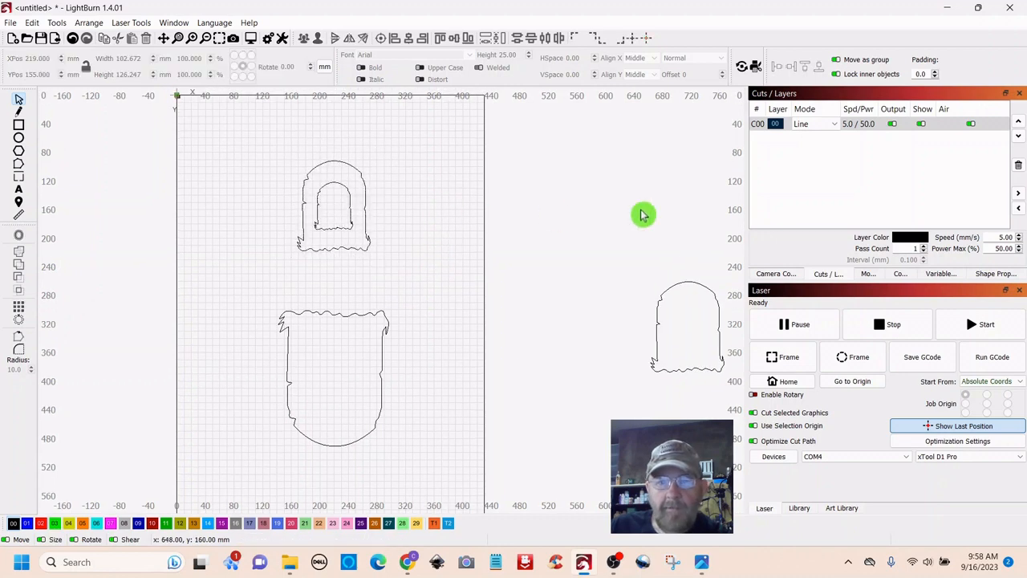
pyautogui.click(362, 185)
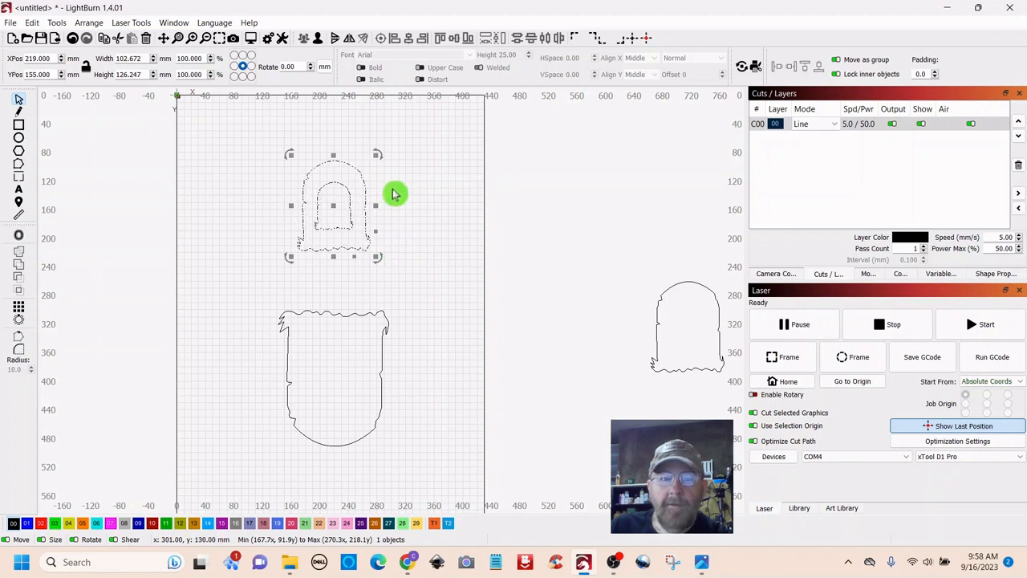
pyautogui.click(251, 41)
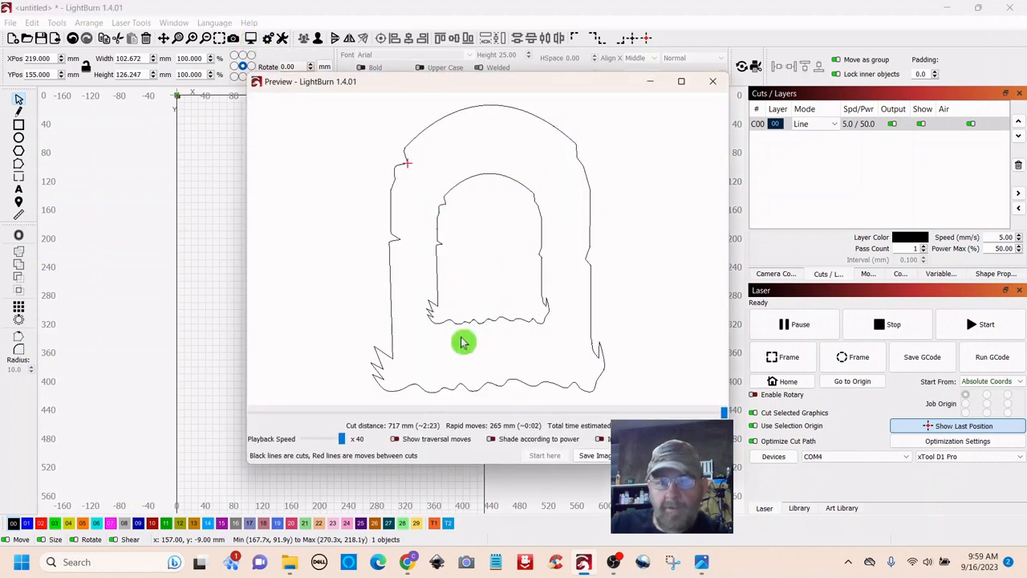
pyautogui.click(712, 82)
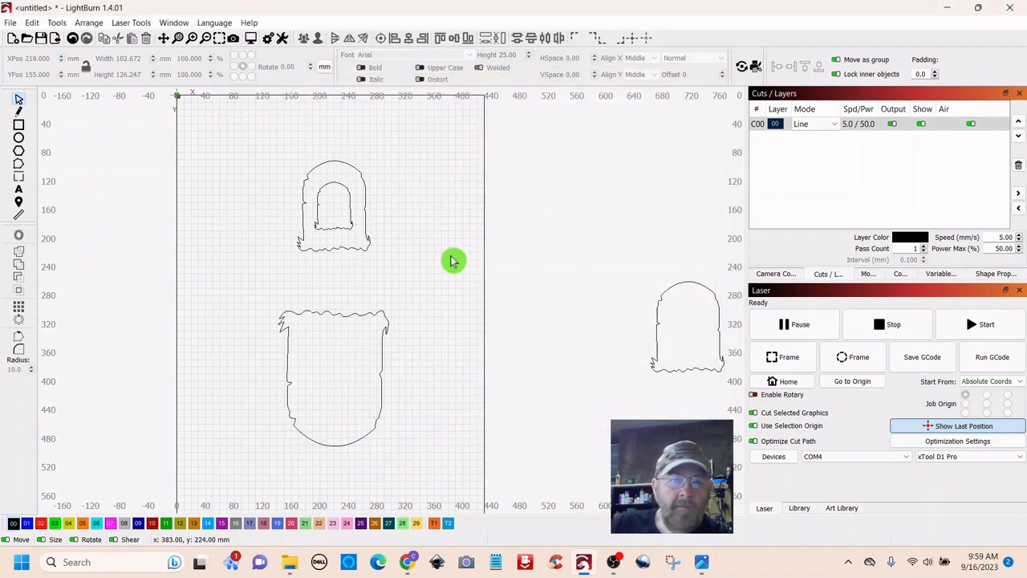
pyautogui.scroll(3, 440, 262)
# - Import spider_web.svg into the layout
pyautogui.moveTo(410, 173); pyautogui.dragTo(500, 234)
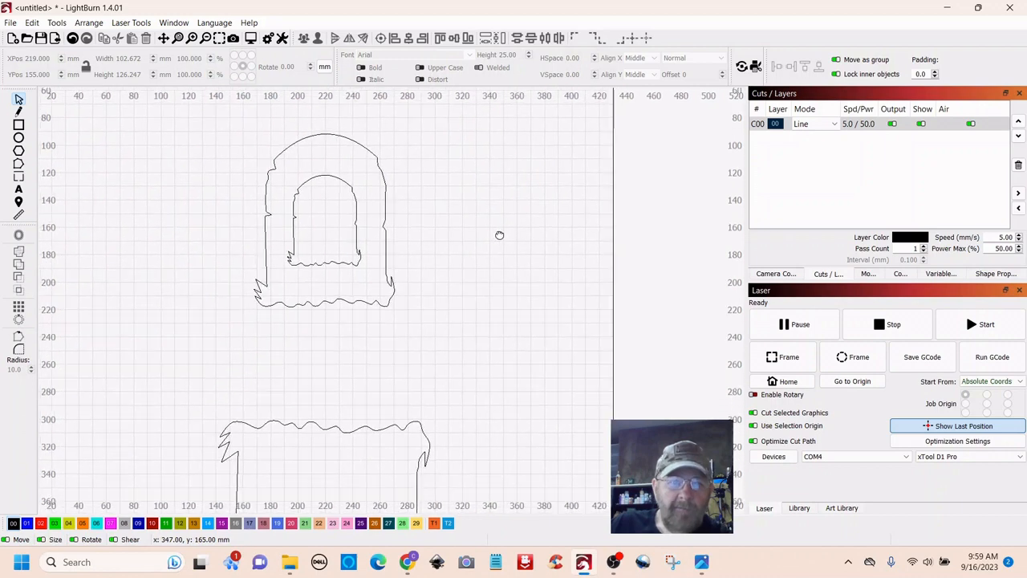
pyautogui.click(56, 40)
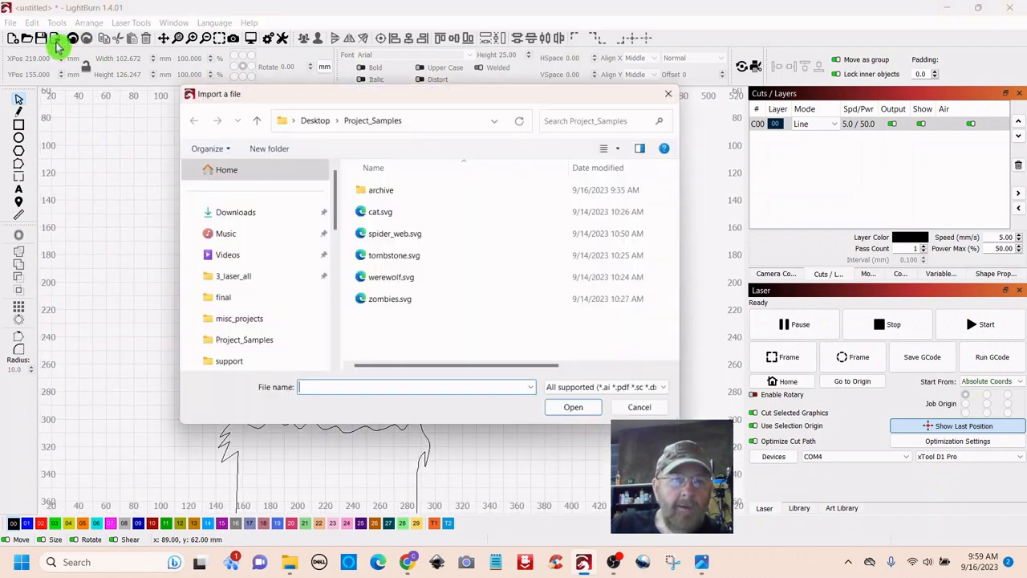
pyautogui.click(387, 237)
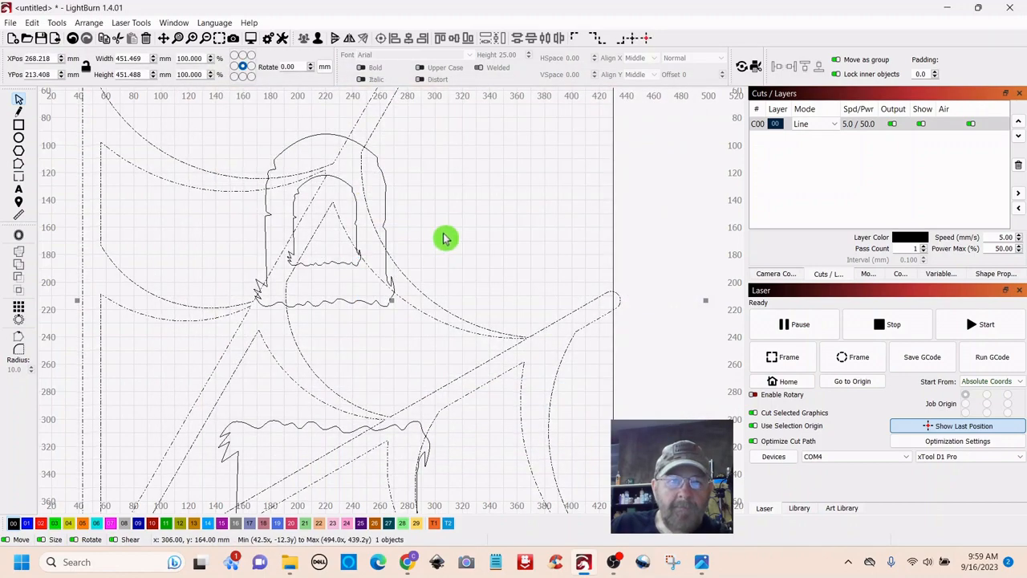
pyautogui.scroll(-5, 442, 249)
pyautogui.scroll(5, 440, 385)
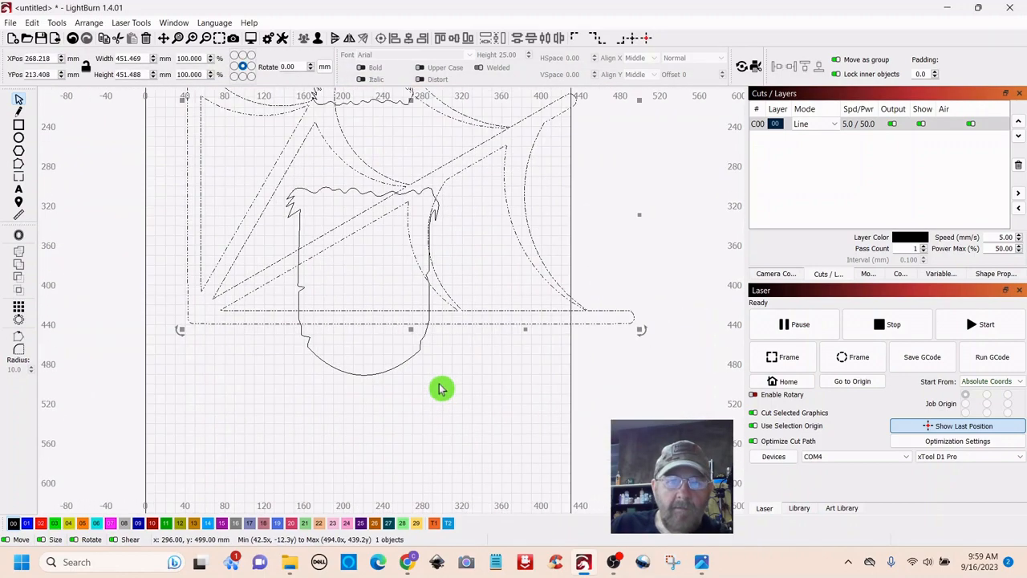
pyautogui.scroll(-5, 440, 385)
# - Shrink the web, rotate it about -31.5°, and fit it into the arch at 67.553 × 79.429 mm
pyautogui.moveTo(533, 151); pyautogui.dragTo(508, 386)
pyautogui.scroll(5, 497, 293)
pyautogui.click(459, 225)
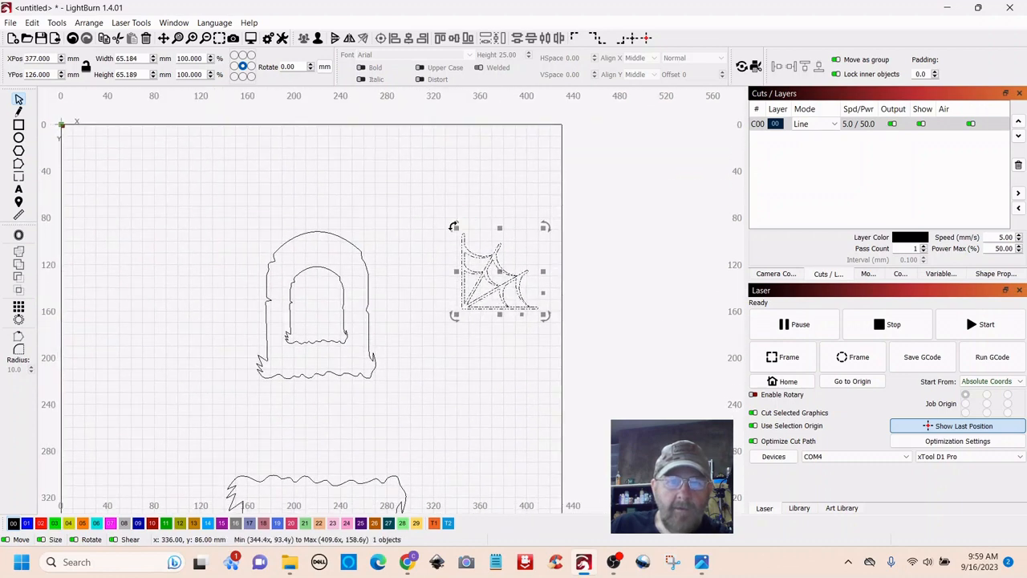
pyautogui.moveTo(454, 228); pyautogui.dragTo(339, 307)
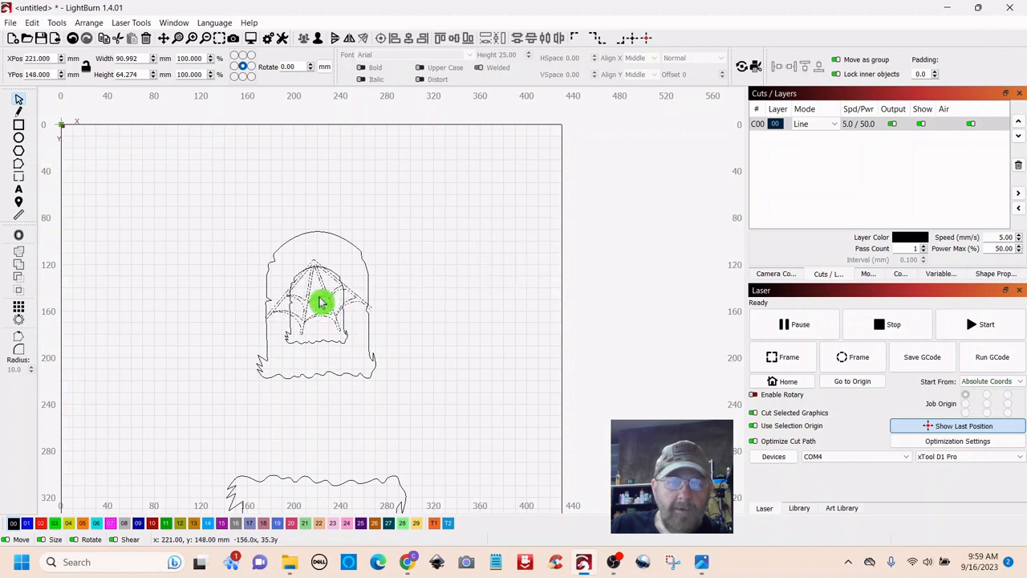
pyautogui.moveTo(321, 301); pyautogui.dragTo(322, 302)
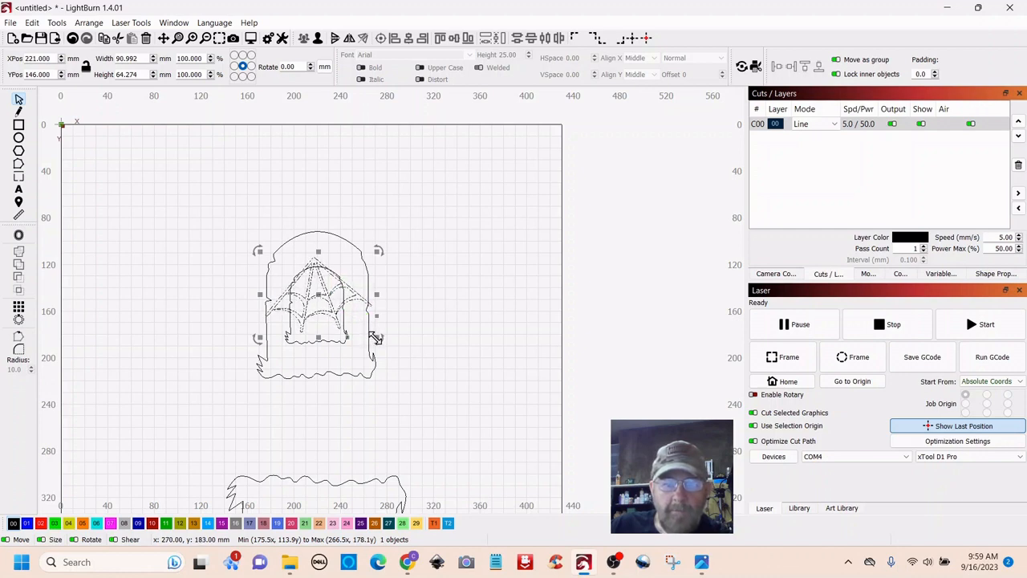
pyautogui.moveTo(375, 338); pyautogui.dragTo(321, 294)
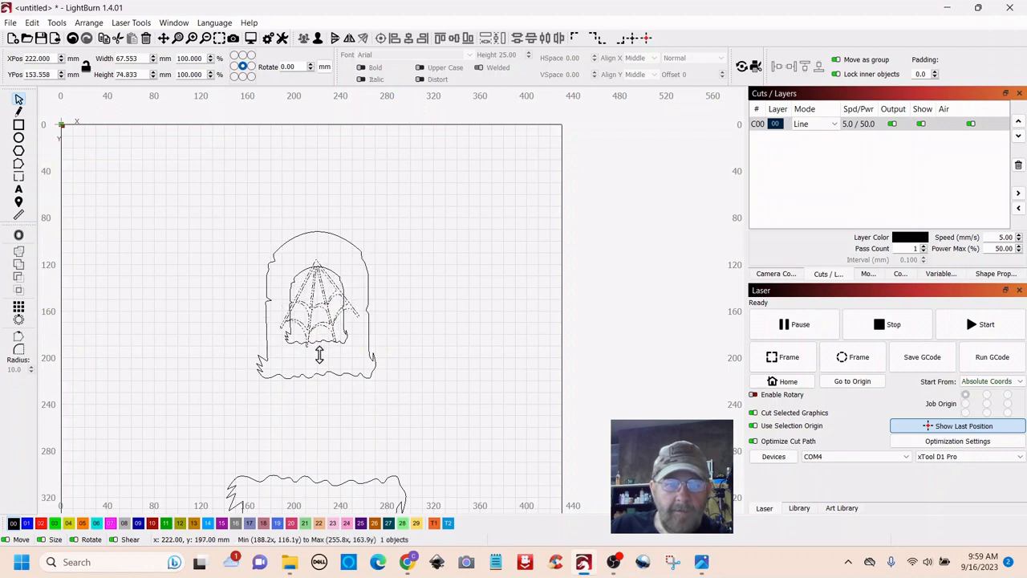
pyautogui.moveTo(319, 357); pyautogui.dragTo(318, 360)
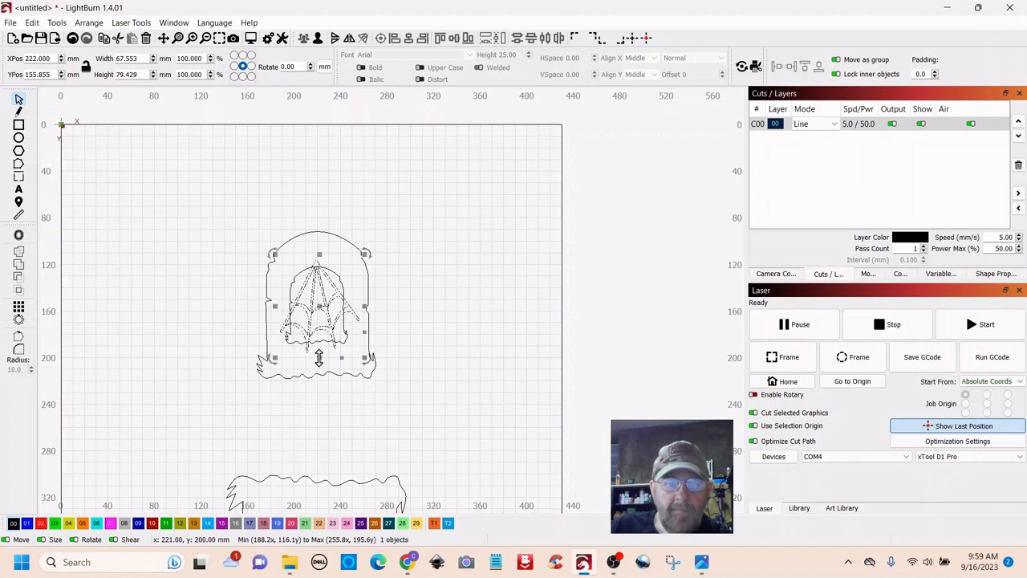
# - Weld the spider web and tombstone together with Boolean Union
pyautogui.click(438, 268)
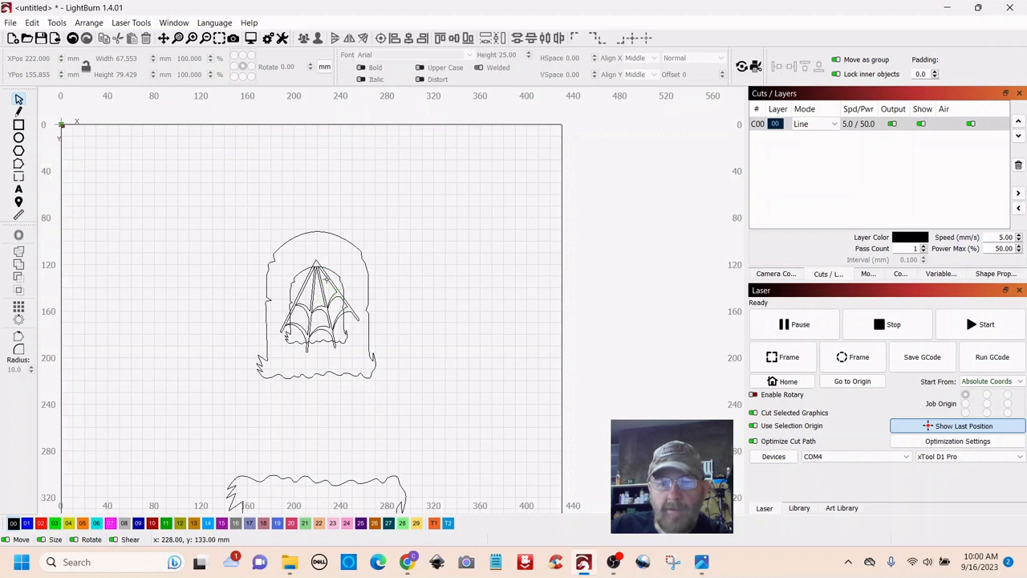
pyautogui.click(340, 237)
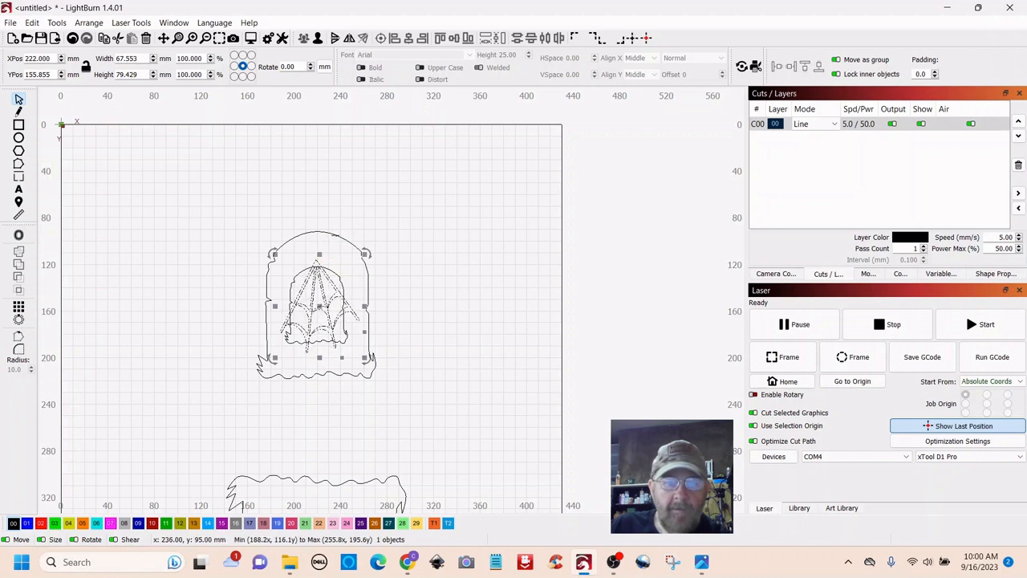
pyautogui.keyDown('shift'); pyautogui.click(335, 234); pyautogui.keyUp('shift')
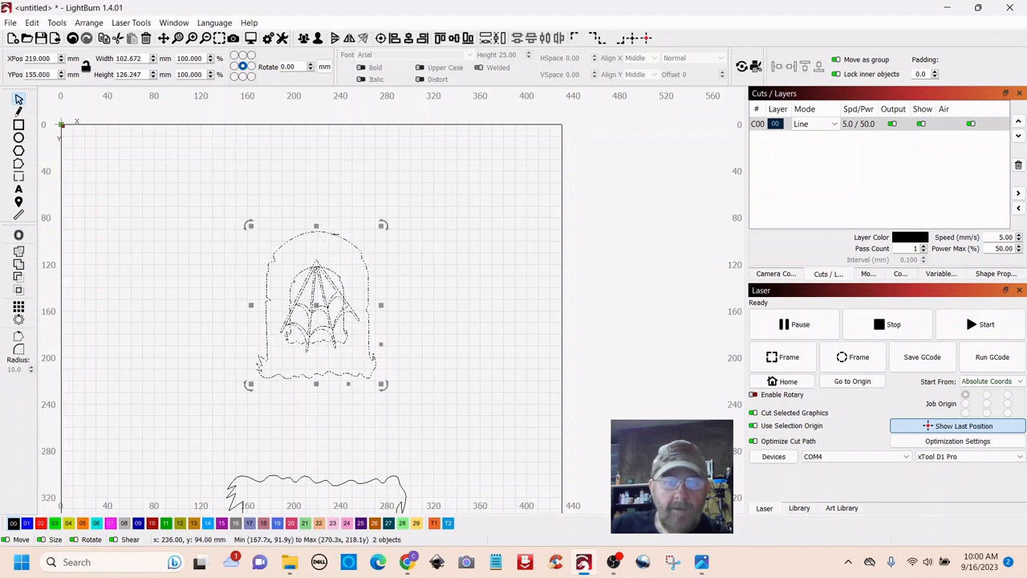
pyautogui.click(20, 270)
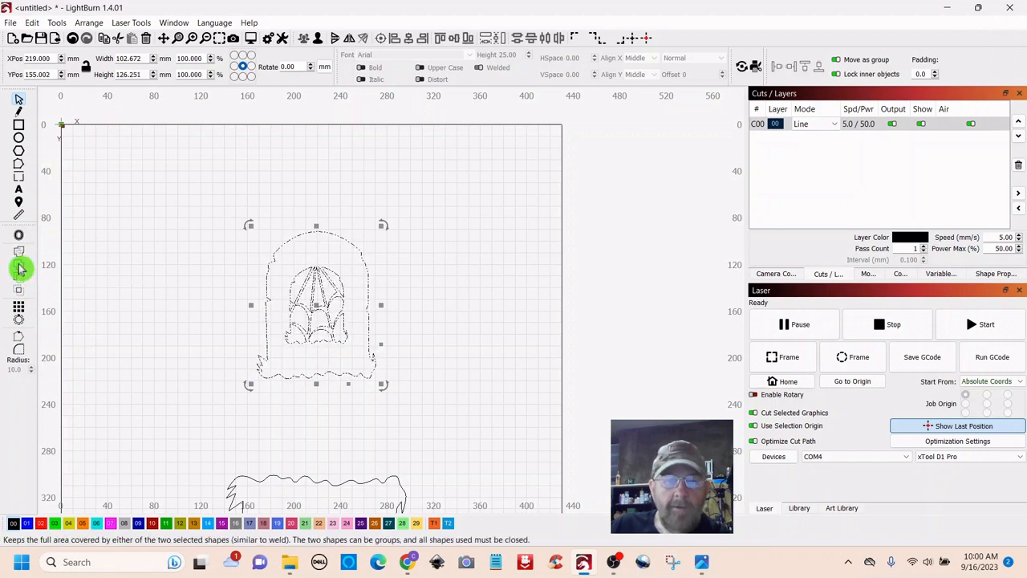
# - Select the combined design and move it up toward Y 122 mm
pyautogui.click(446, 270)
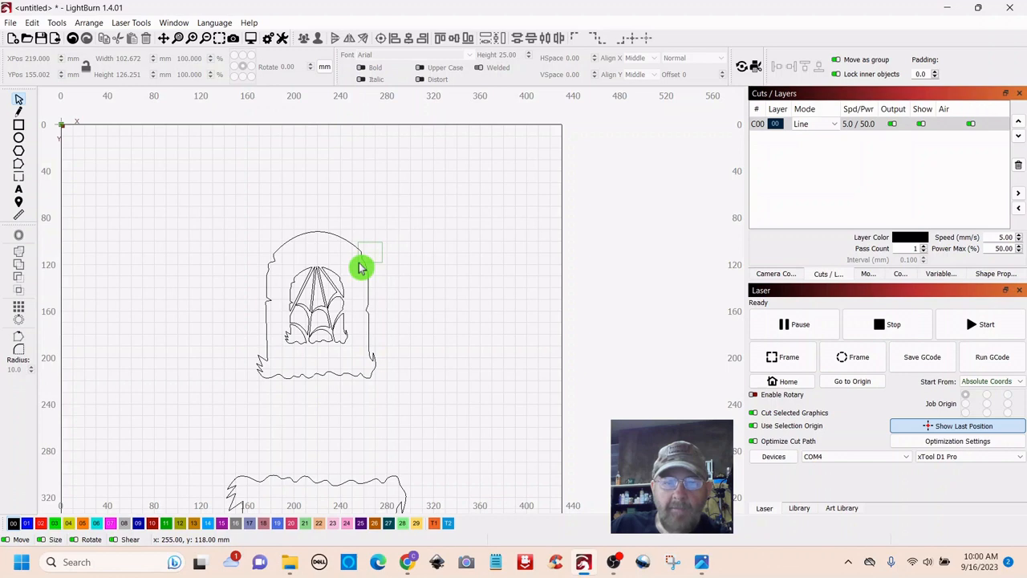
pyautogui.moveTo(360, 267); pyautogui.dragTo(361, 268)
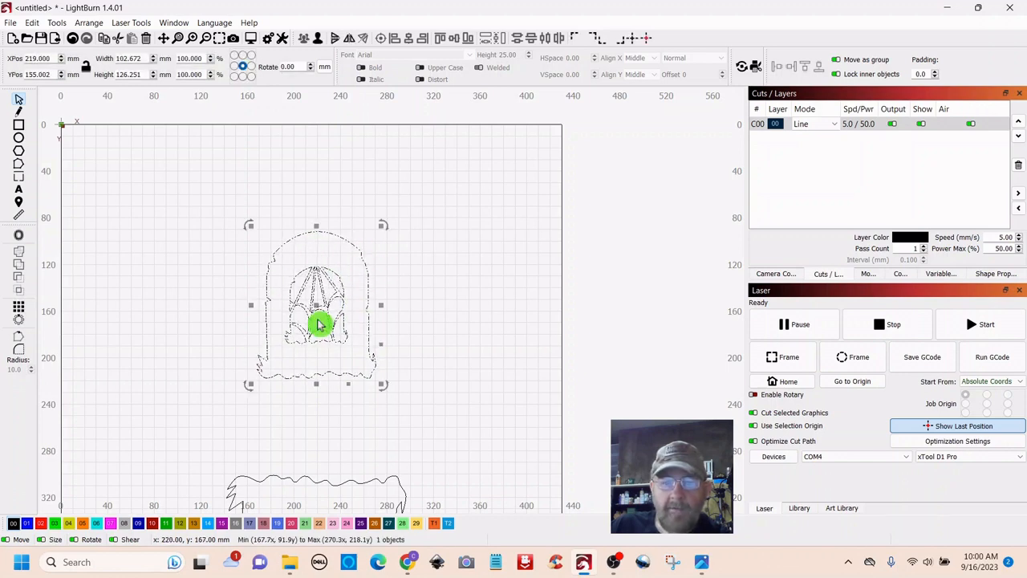
pyautogui.click(413, 296)
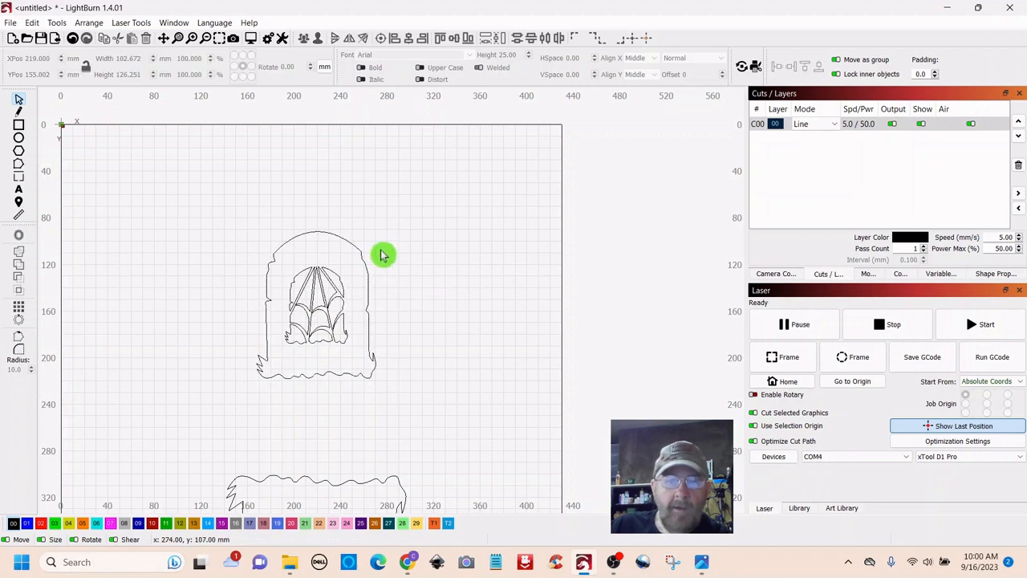
pyautogui.moveTo(381, 252); pyautogui.dragTo(328, 273)
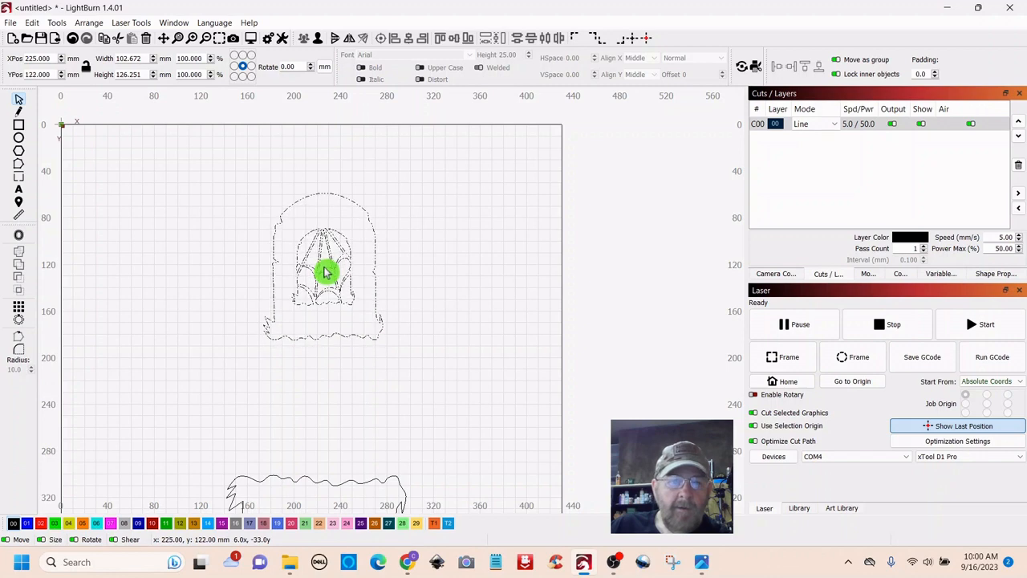
pyautogui.click(428, 298)
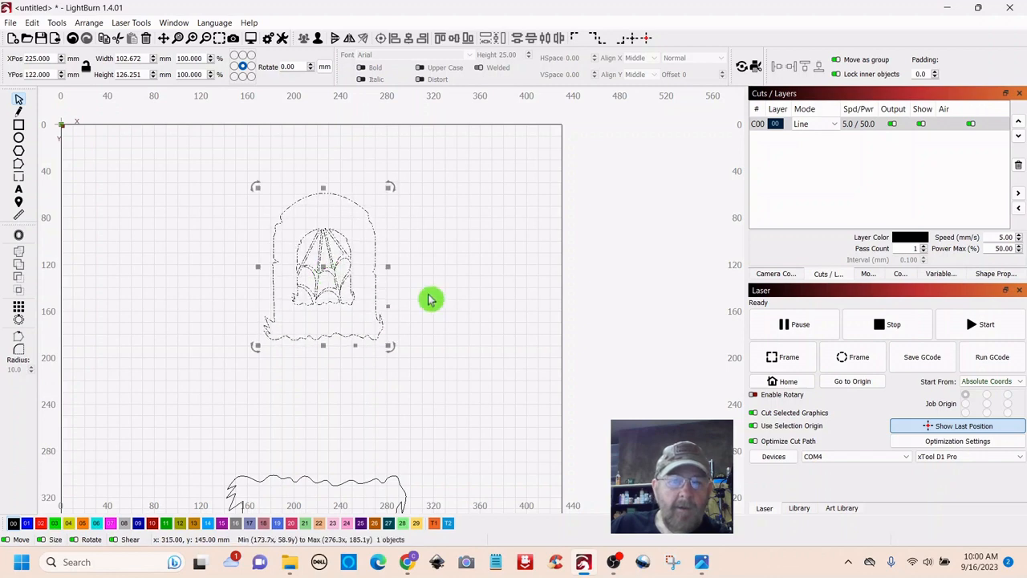
# - Add 'RIP' as Arial text (about 38.6 × 17.9 mm) and move it to the tombstone's top
pyautogui.click(19, 192)
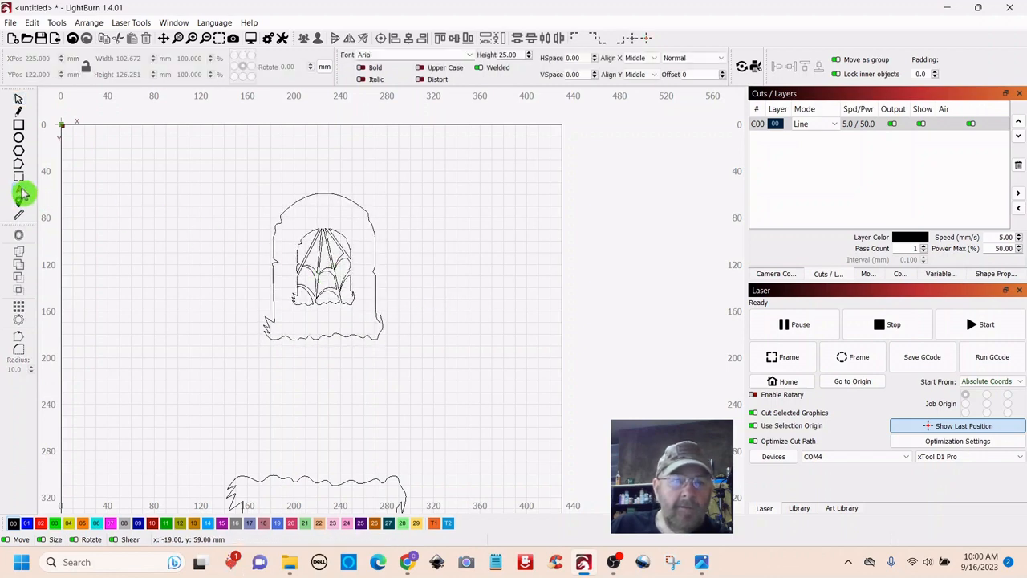
pyautogui.click(394, 208)
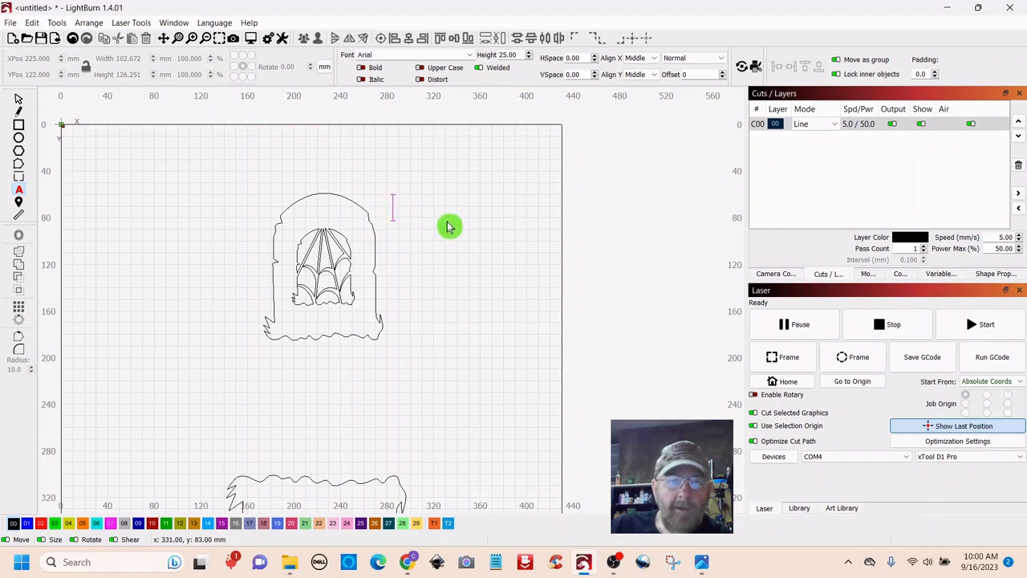
pyautogui.write('RIP')
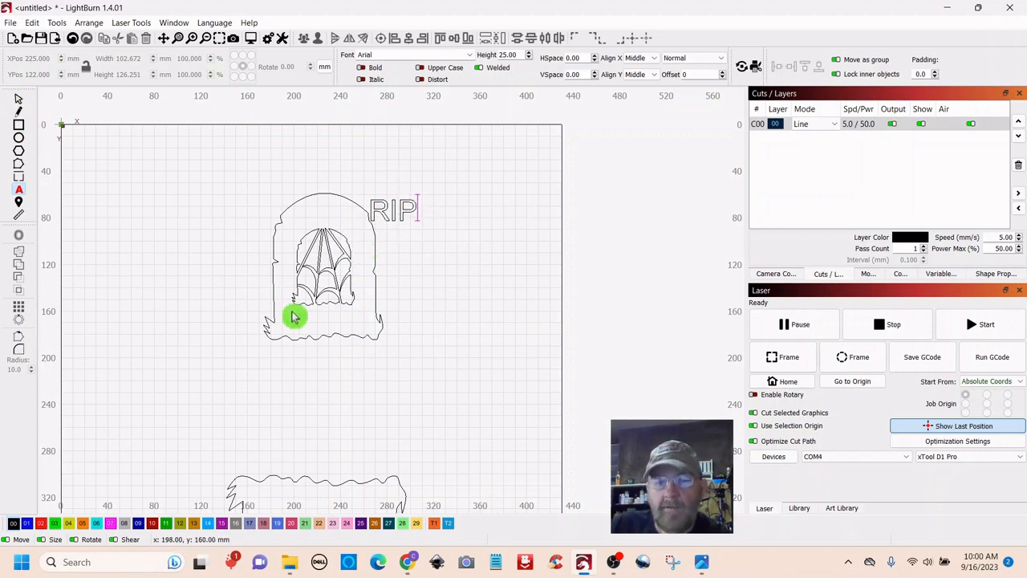
pyautogui.click(19, 101)
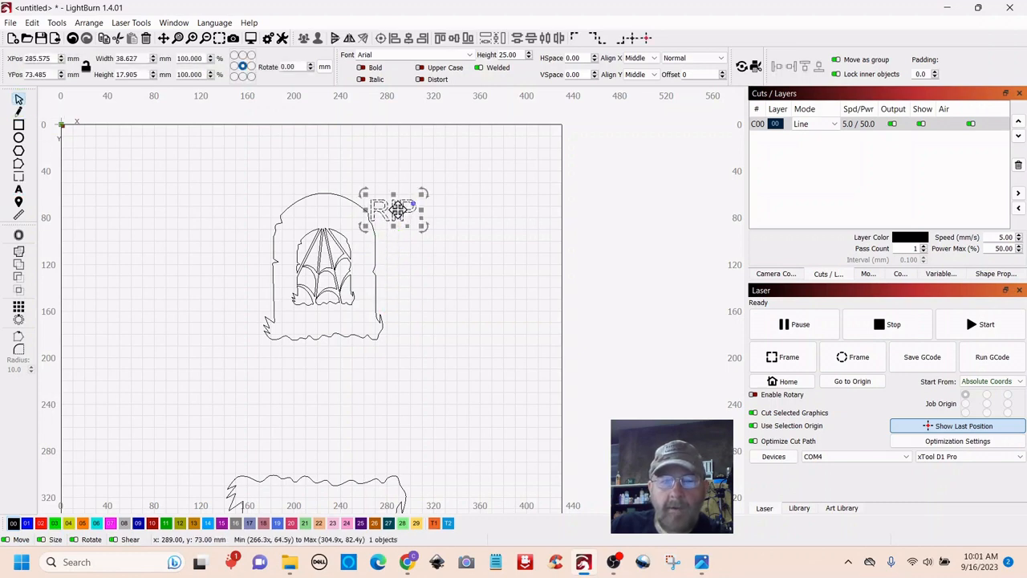
pyautogui.moveTo(398, 210); pyautogui.dragTo(329, 218)
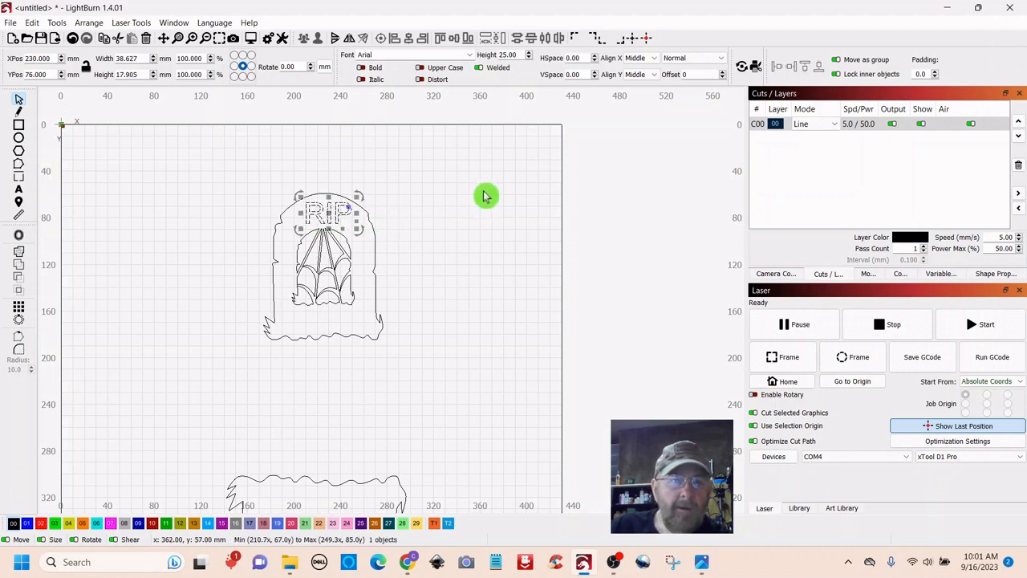
# - Put the RIP text on red layer C02 (40 mm/s, 20% power) and order C02 above C00
pyautogui.click(41, 523)
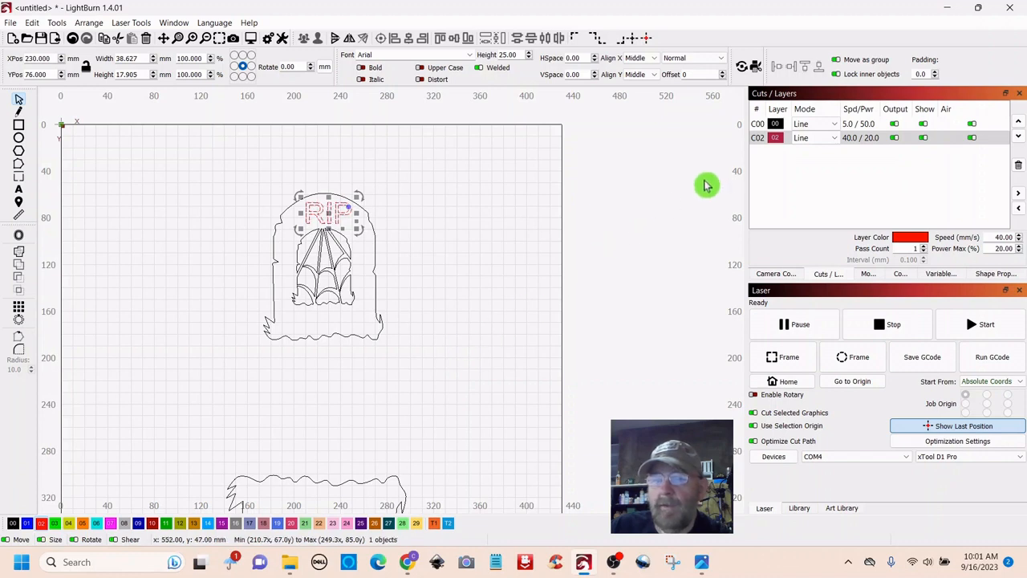
pyautogui.click(775, 141)
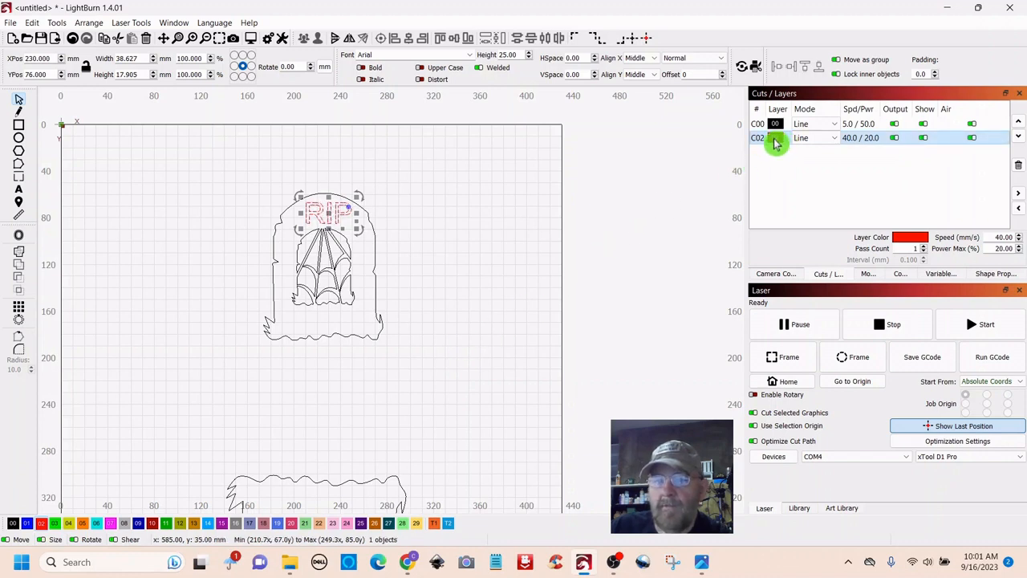
pyautogui.moveTo(775, 141); pyautogui.dragTo(772, 126)
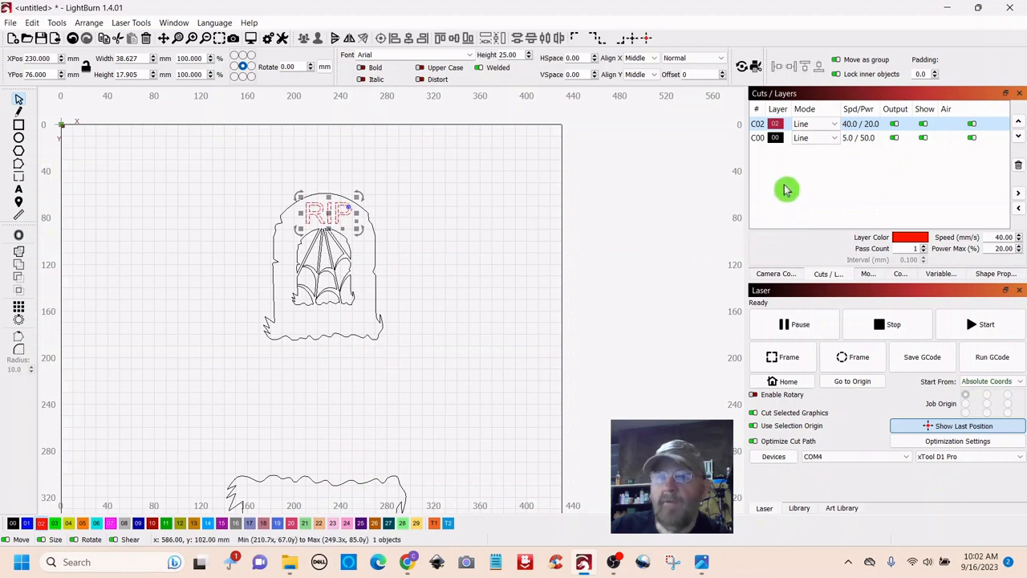
pyautogui.click(492, 252)
pyautogui.click(326, 216)
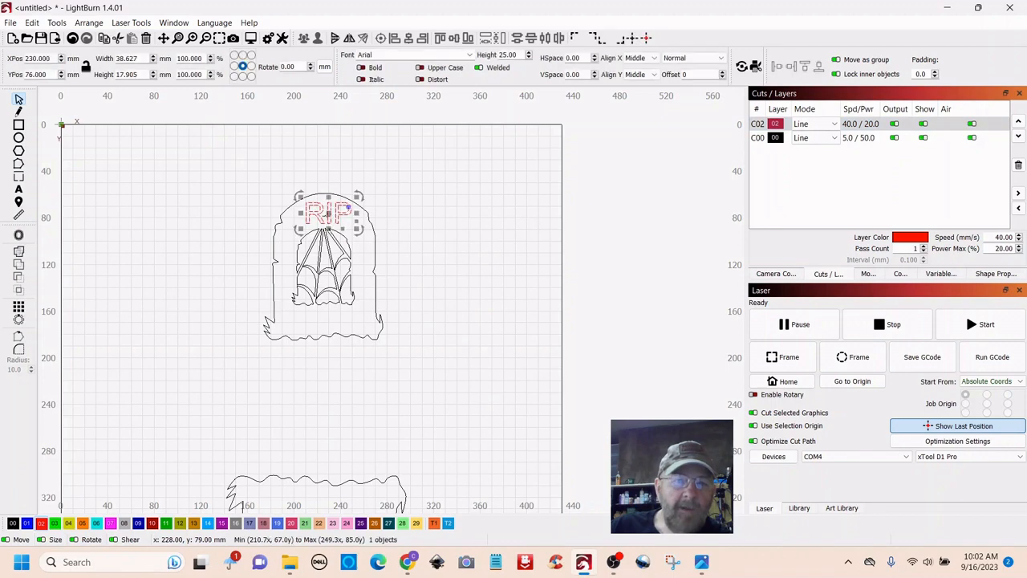
# - Duplicate the RIP text and locate the plain right-hand tombstone
pyautogui.rightClick(329, 214)
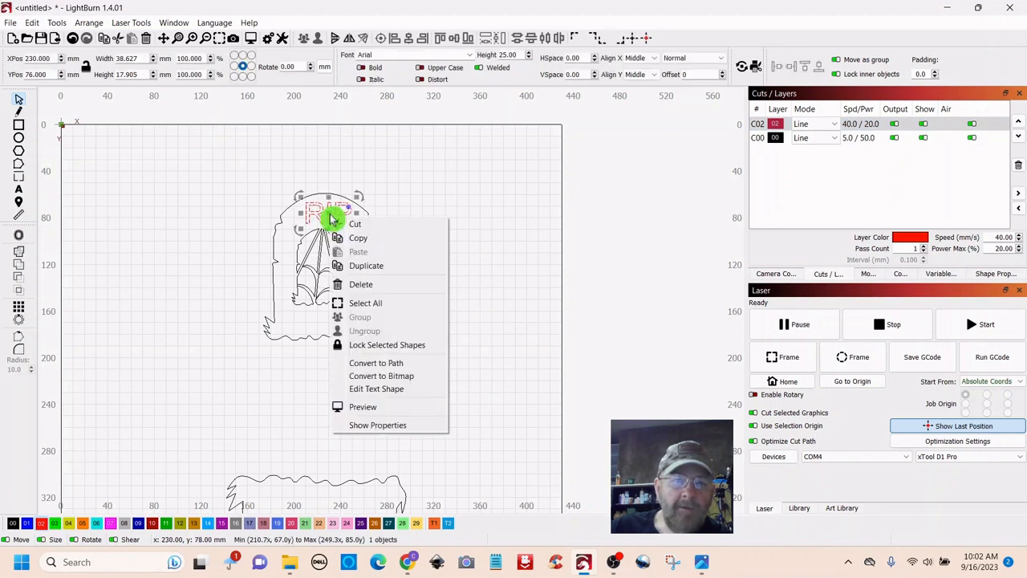
pyautogui.click(356, 265)
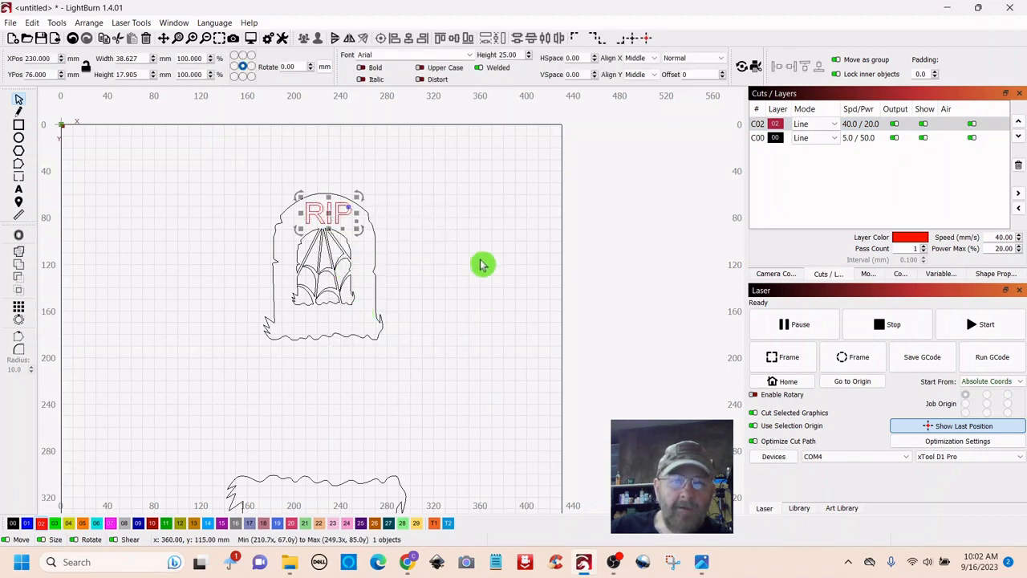
pyautogui.scroll(-2, 498, 276)
pyautogui.moveTo(498, 388); pyautogui.dragTo(353, 279)
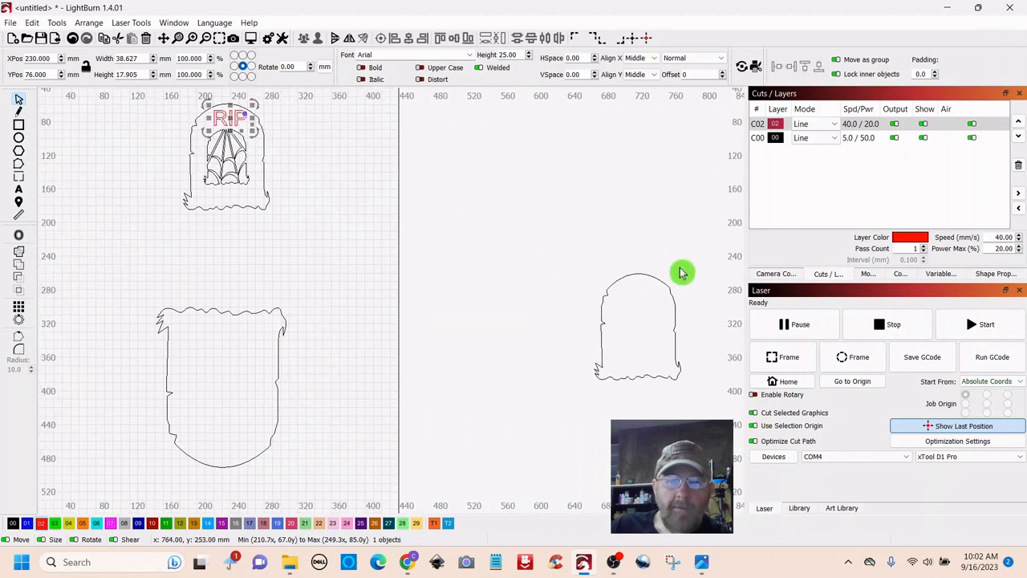
pyautogui.moveTo(681, 273); pyautogui.dragTo(368, 197)
pyautogui.scroll(-3, 457, 282)
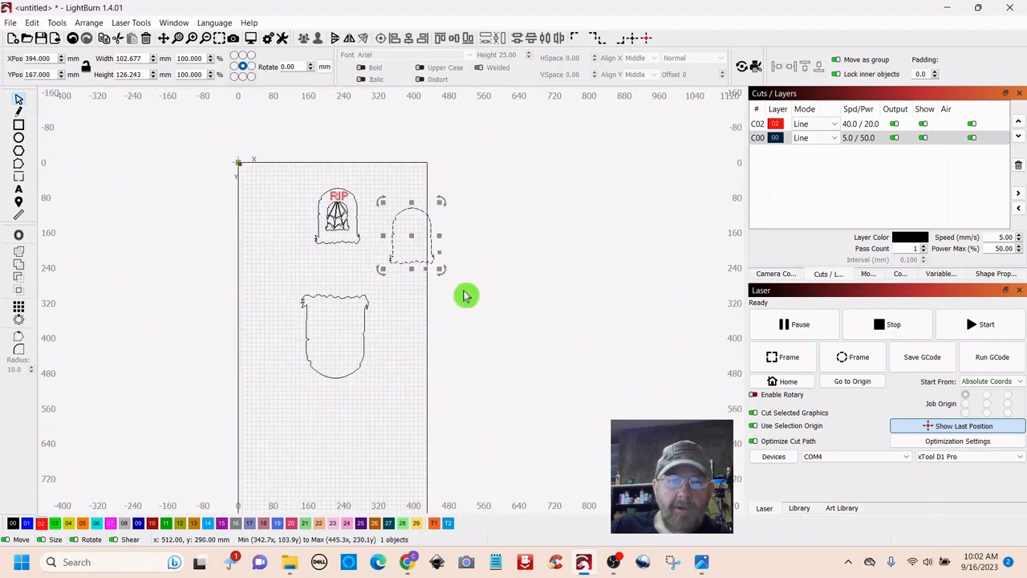
pyautogui.scroll(4, 463, 291)
pyautogui.click(485, 269)
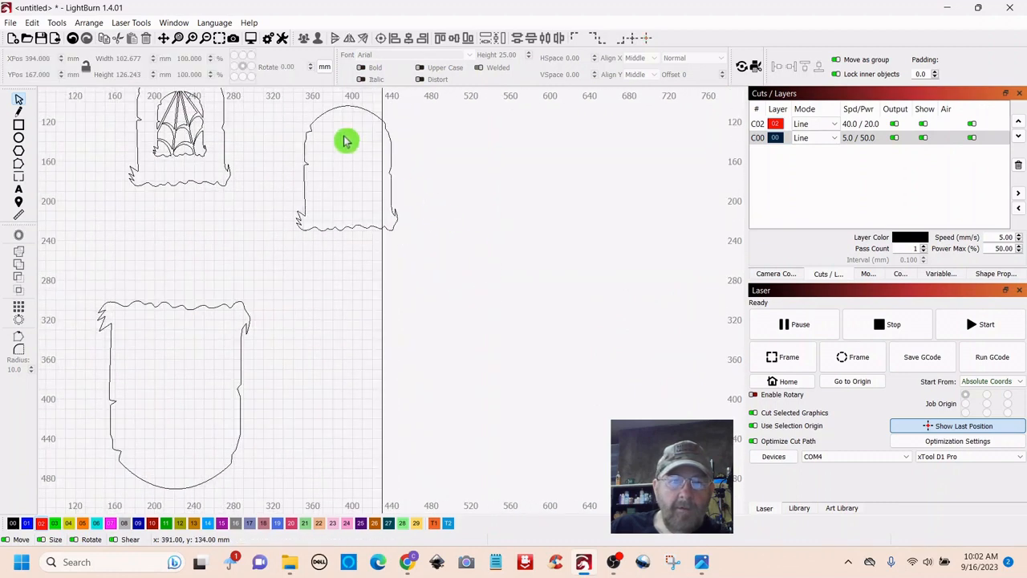
pyautogui.rightClick(343, 139)
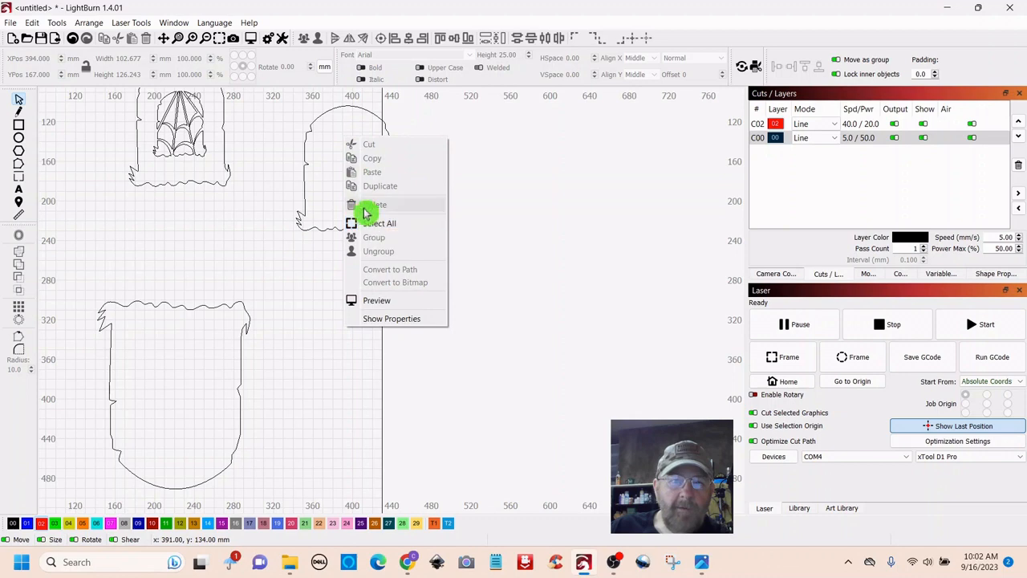
pyautogui.click(514, 270)
pyautogui.scroll(-2, 257, 241)
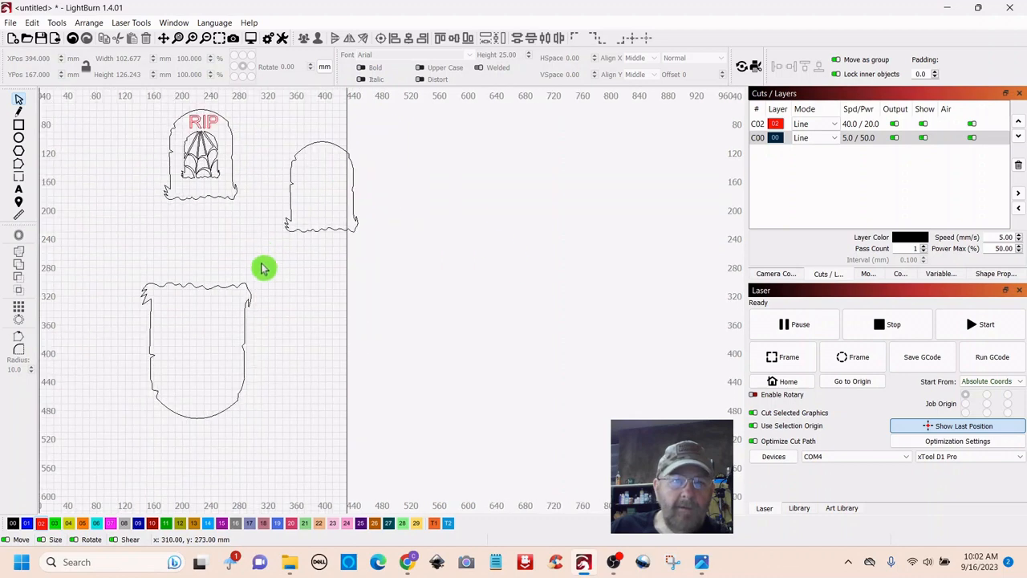
# - Place a RIP copy on the plain tombstone and nudge the pair slightly right
pyautogui.click(206, 120)
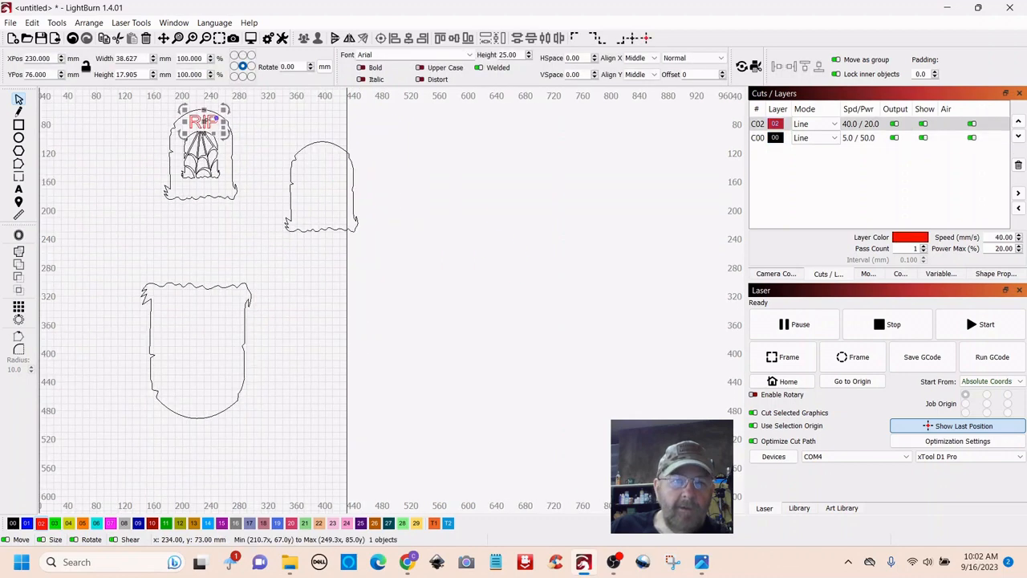
pyautogui.rightClick(208, 123)
pyautogui.click(233, 170)
pyautogui.moveTo(204, 123); pyautogui.dragTo(325, 169)
pyautogui.click(337, 293)
pyautogui.scroll(-3, 340, 298)
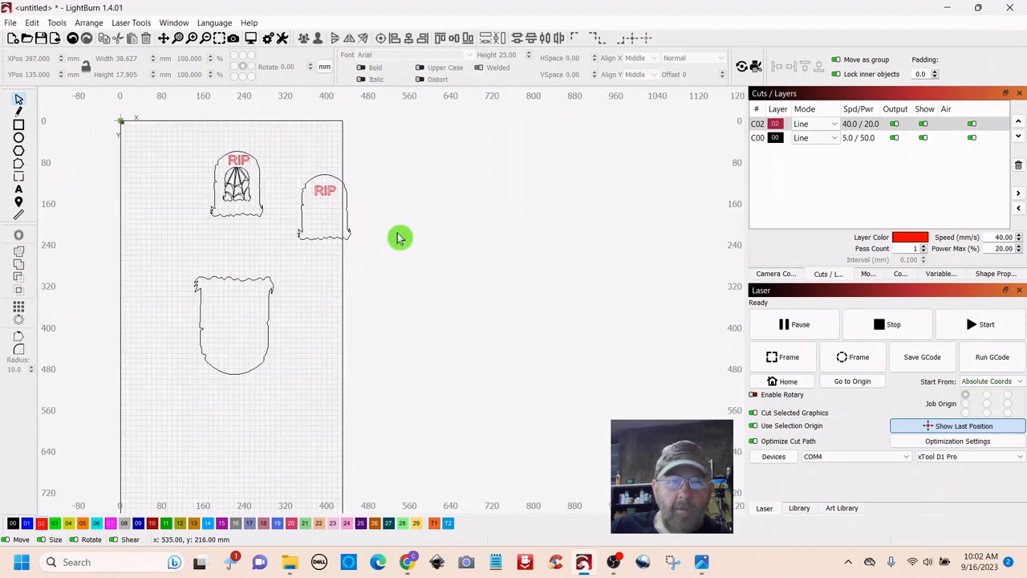
pyautogui.moveTo(363, 159); pyautogui.dragTo(294, 259)
pyautogui.moveTo(433, 228); pyautogui.dragTo(465, 224)
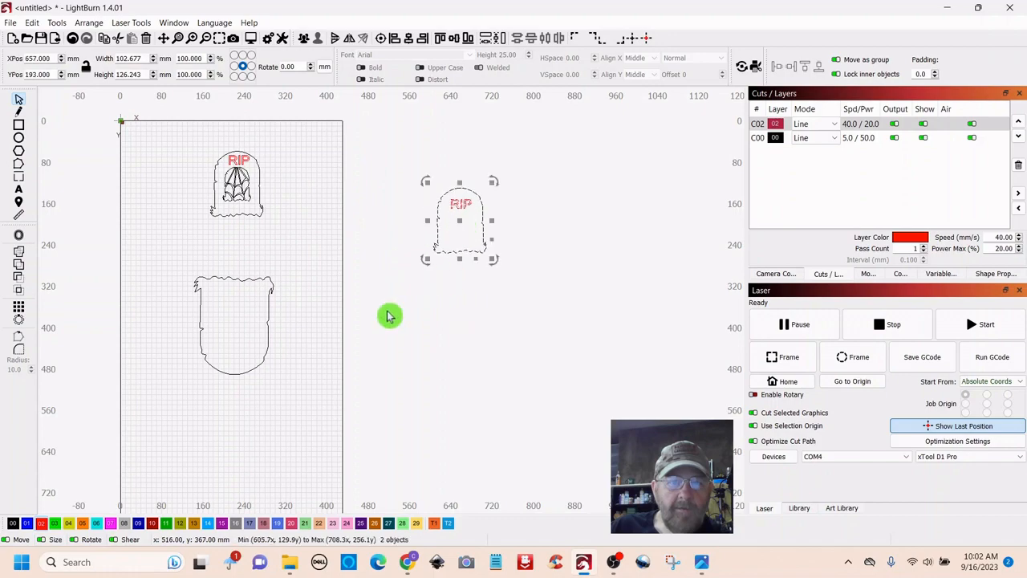
# - Move the first tombstone with its RIP text lower on the bed
pyautogui.scroll(2, 312, 334)
pyautogui.moveTo(308, 200); pyautogui.dragTo(413, 240)
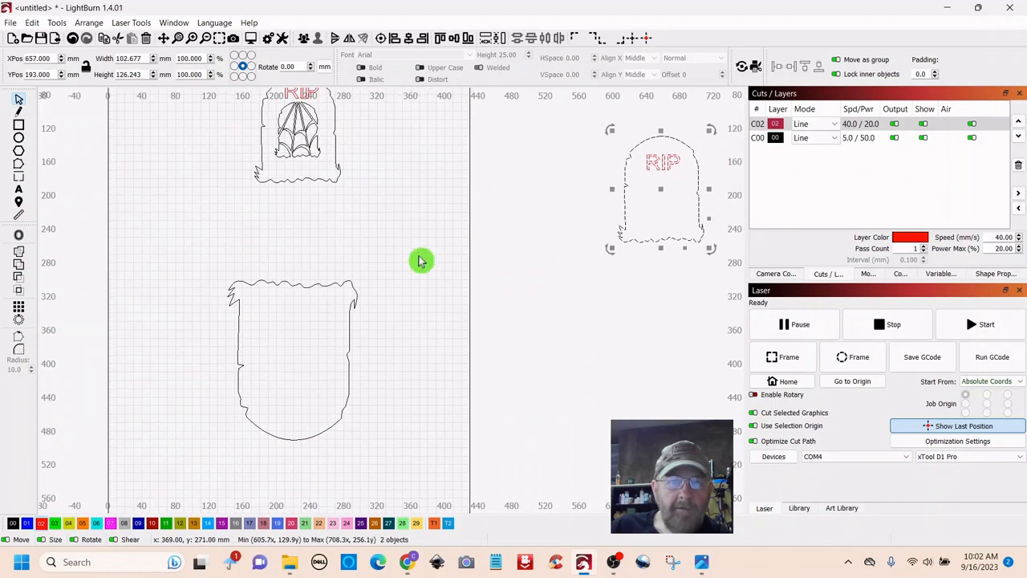
pyautogui.scroll(1, 421, 261)
pyautogui.moveTo(411, 203); pyautogui.dragTo(396, 241)
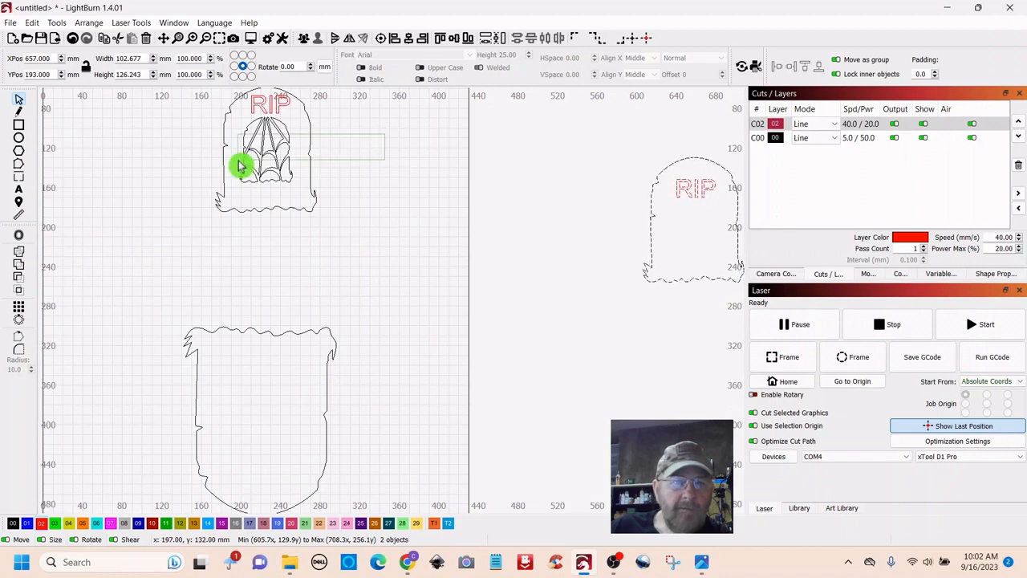
pyautogui.moveTo(267, 160); pyautogui.dragTo(267, 248)
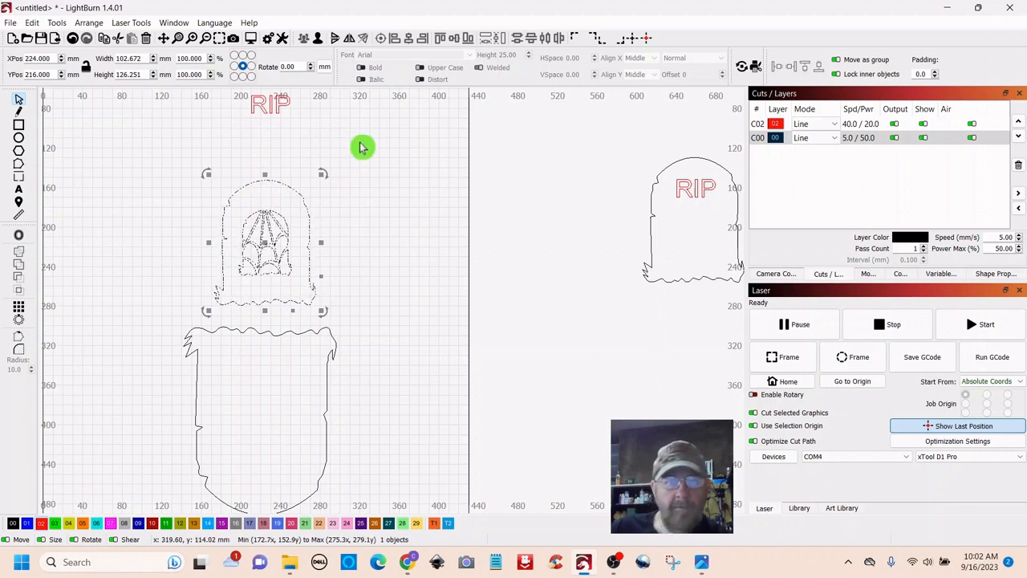
pyautogui.hotkey('ctrl', 'z')
pyautogui.moveTo(404, 185); pyautogui.dragTo(412, 231)
pyautogui.click(403, 190)
pyautogui.moveTo(310, 123); pyautogui.dragTo(284, 191)
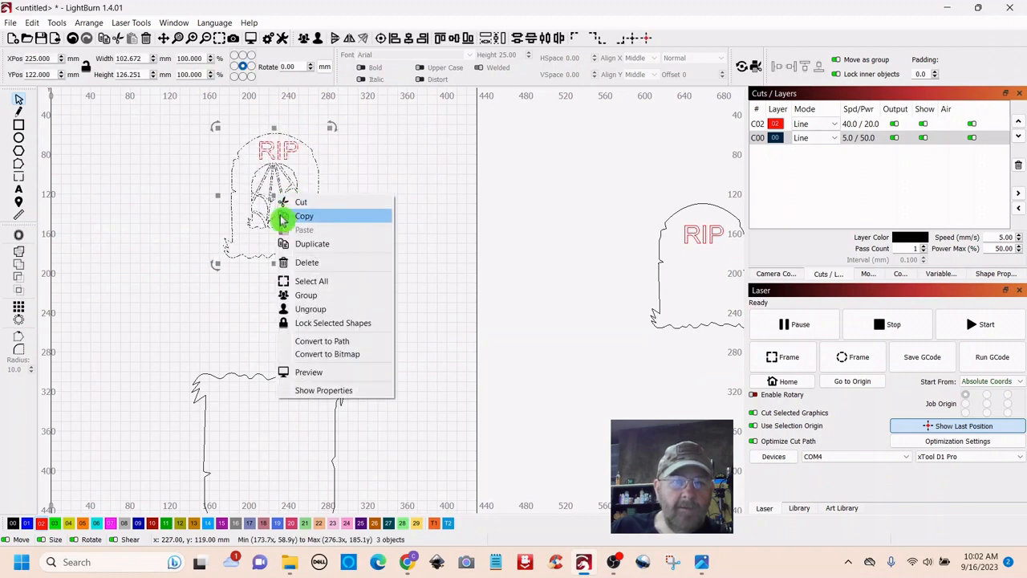
pyautogui.click(367, 252)
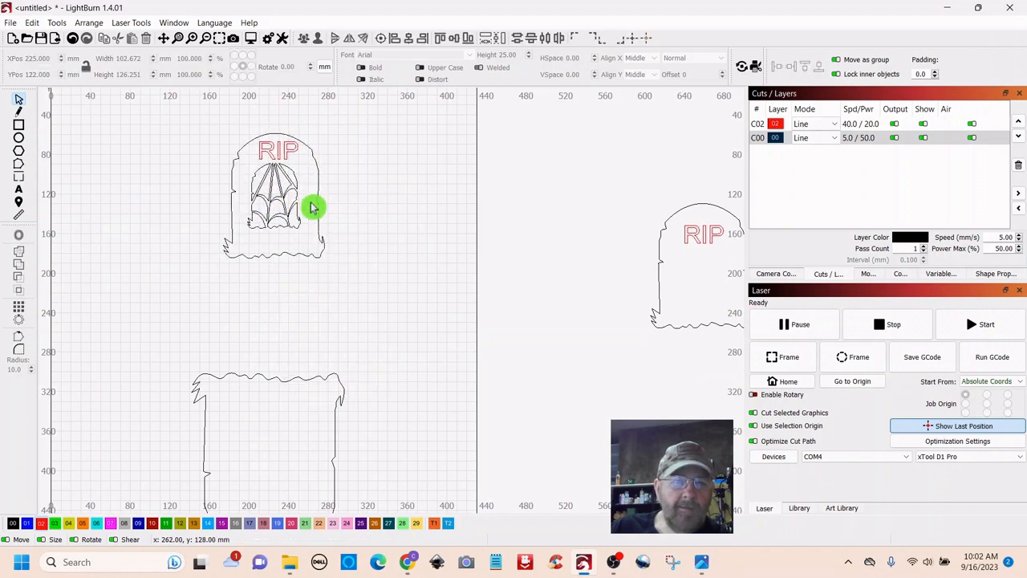
pyautogui.click(293, 179)
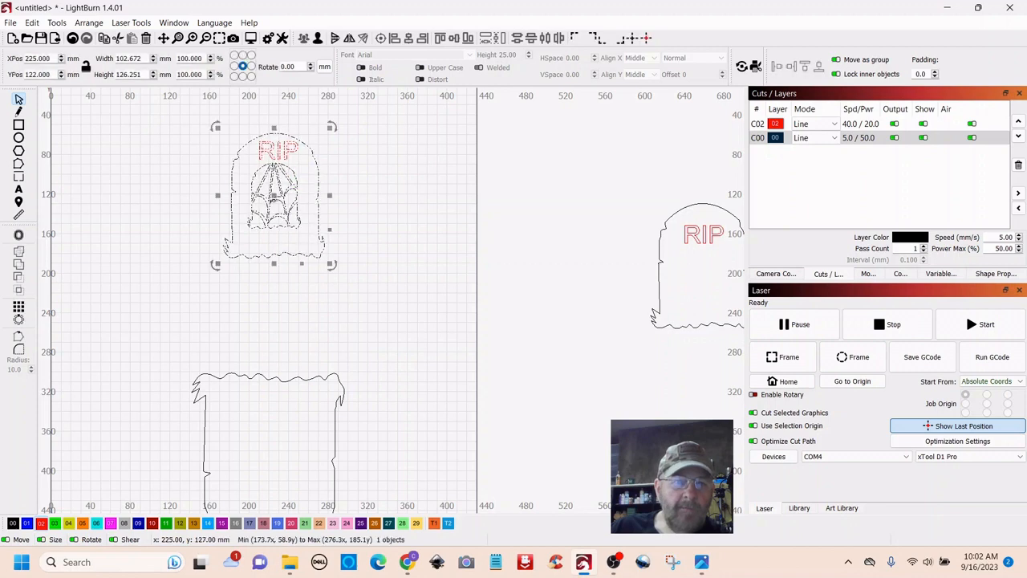
pyautogui.moveTo(273, 197); pyautogui.dragTo(272, 289)
pyautogui.click(345, 293)
pyautogui.moveTo(348, 301); pyautogui.dragTo(320, 212)
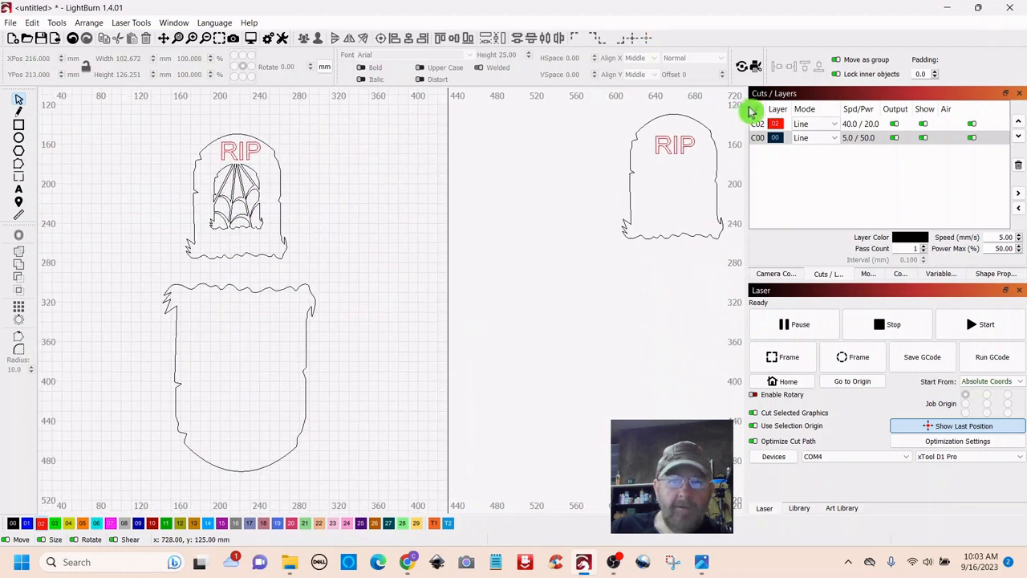
# - Group the small tombstone with its RIP text and move it beside the first, both at Y 213 mm
pyautogui.click(658, 171)
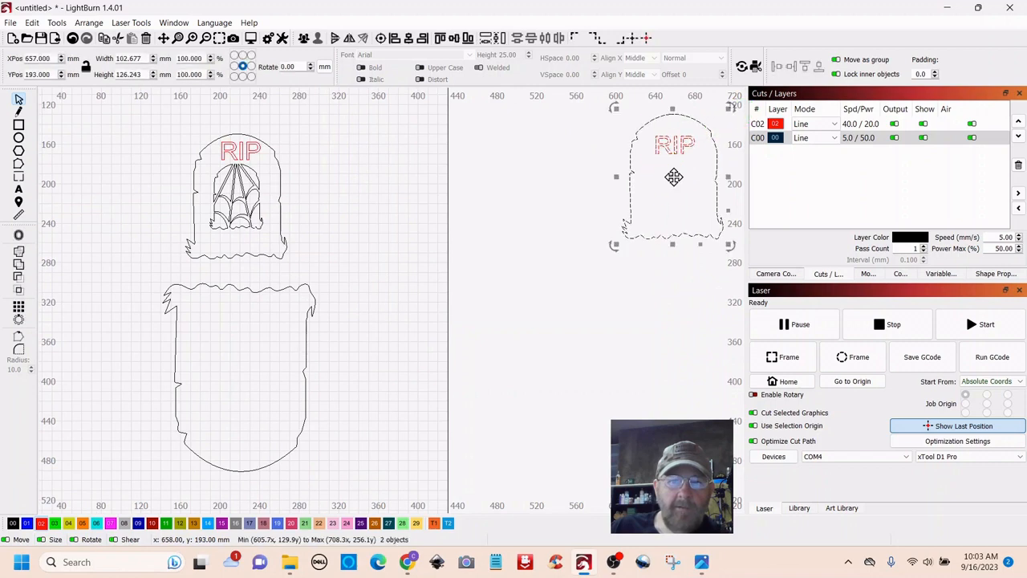
pyautogui.rightClick(677, 183)
pyautogui.click(706, 278)
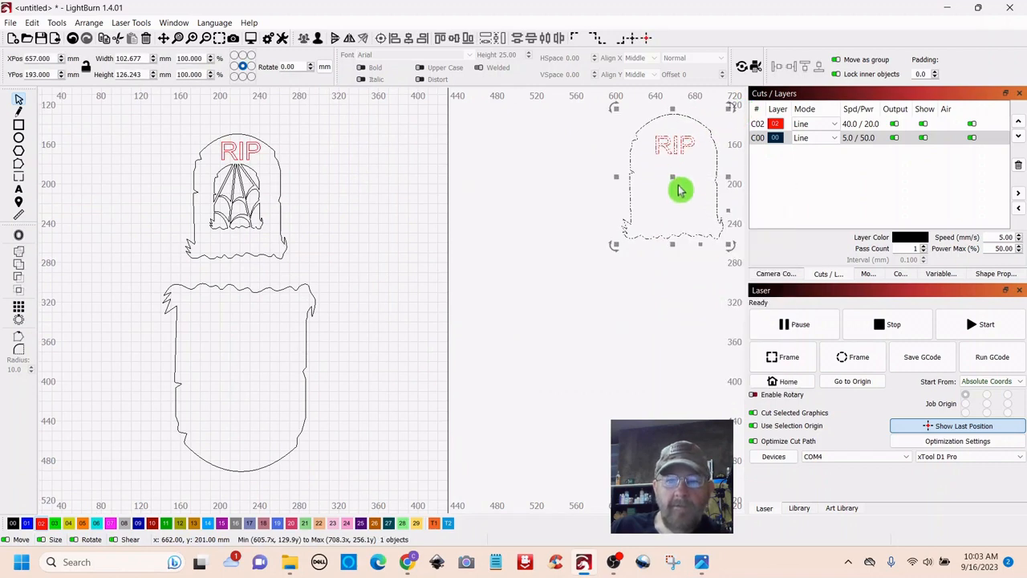
pyautogui.moveTo(673, 177); pyautogui.dragTo(413, 202)
pyautogui.click(449, 321)
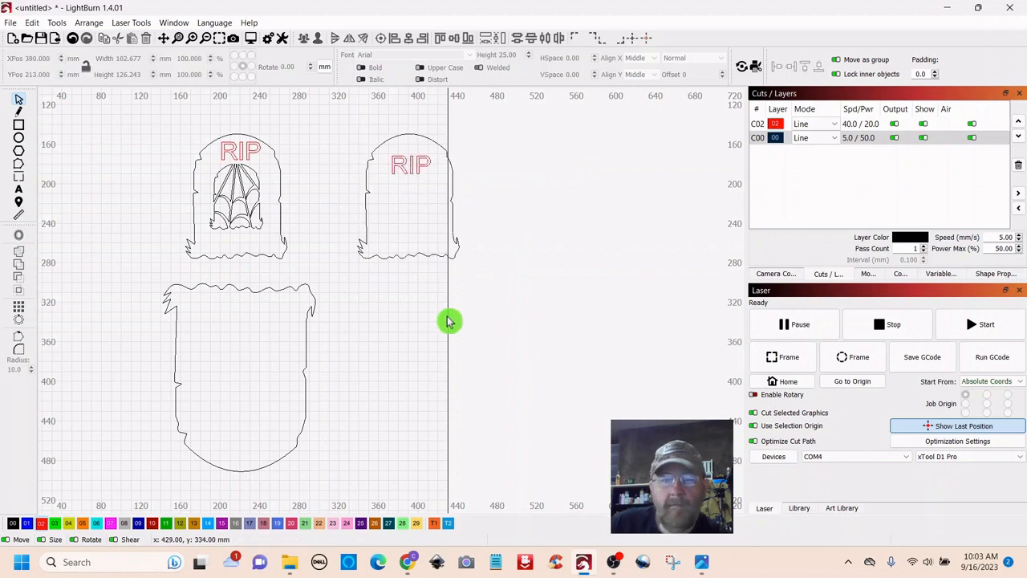
pyautogui.scroll(-3, 448, 321)
pyautogui.scroll(2, 448, 321)
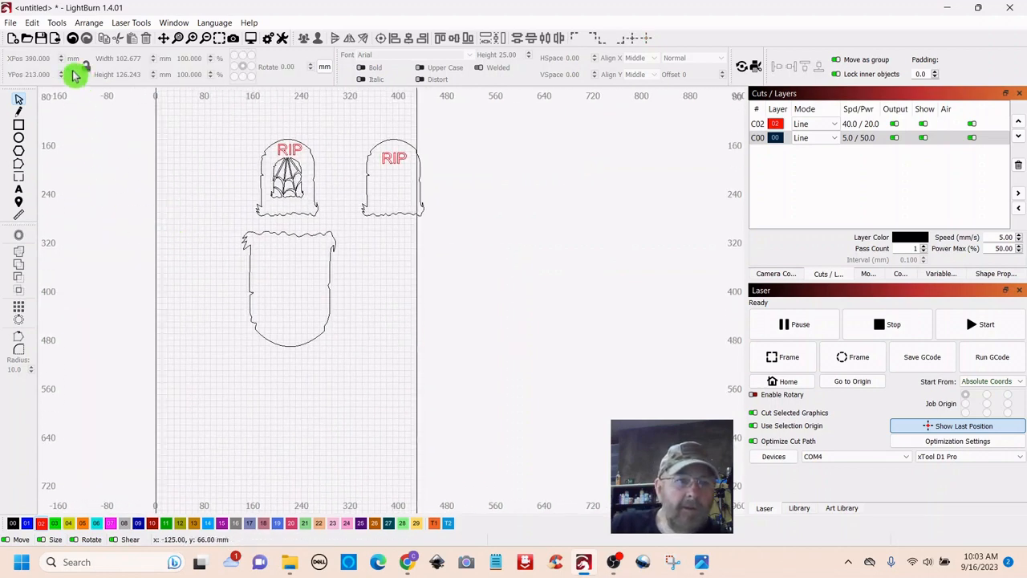
# - Import the werewolf drawing, shrink it to about 28 mm wide and move it beside the tombstones
pyautogui.click(55, 40)
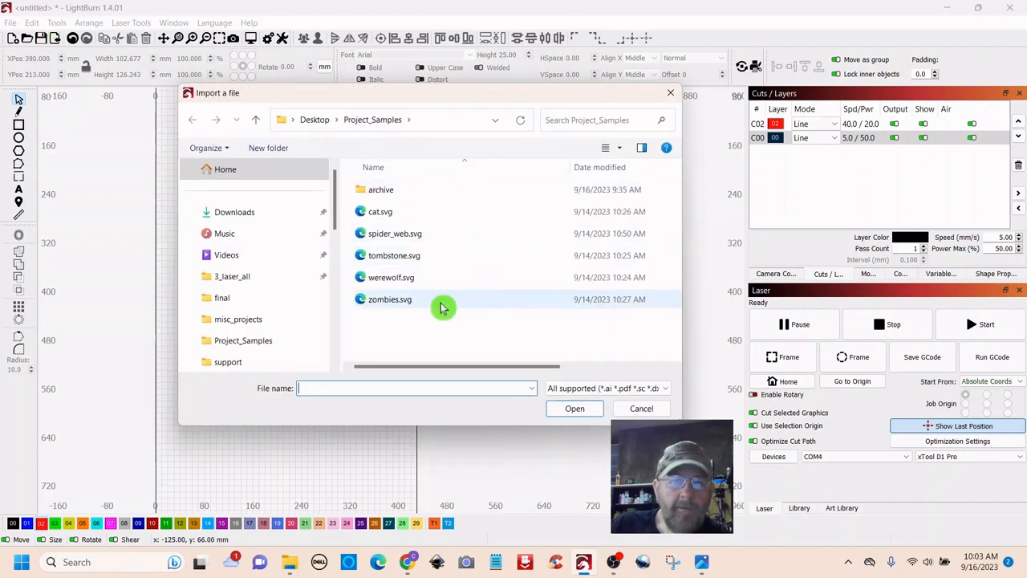
pyautogui.doubleClick(391, 282)
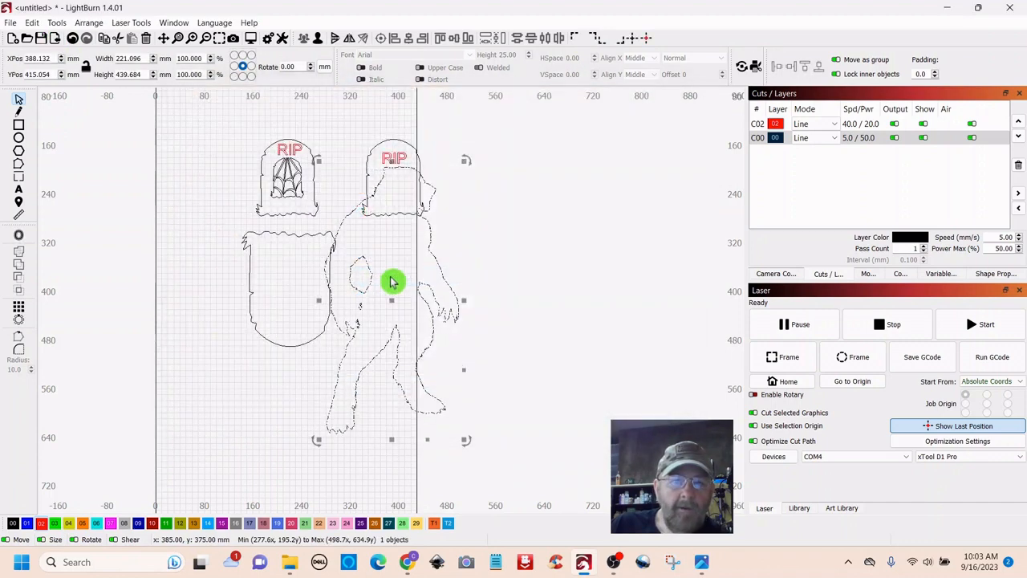
pyautogui.moveTo(465, 158); pyautogui.dragTo(365, 360)
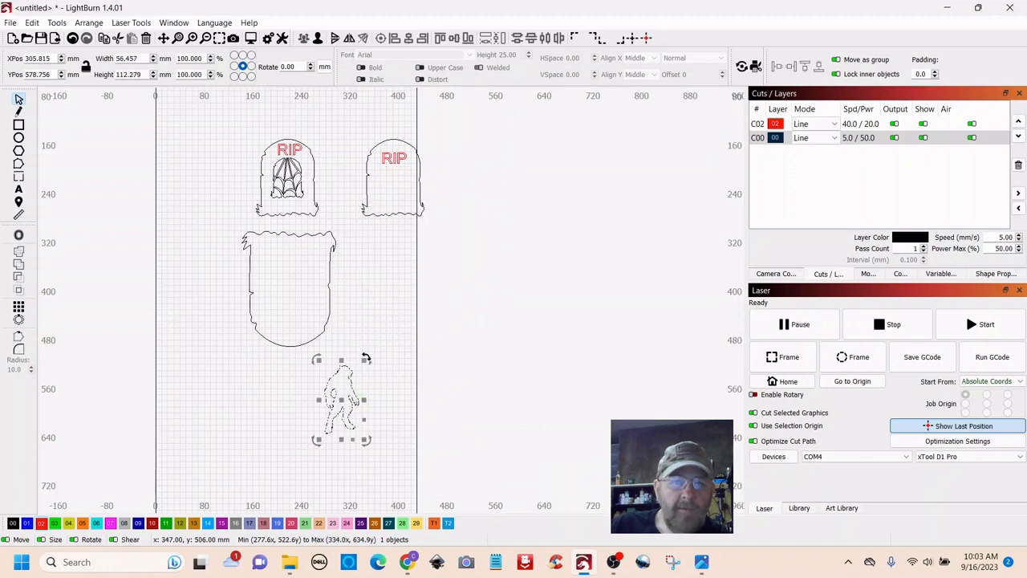
pyautogui.moveTo(341, 401); pyautogui.dragTo(341, 405)
pyautogui.moveTo(379, 303); pyautogui.dragTo(396, 316)
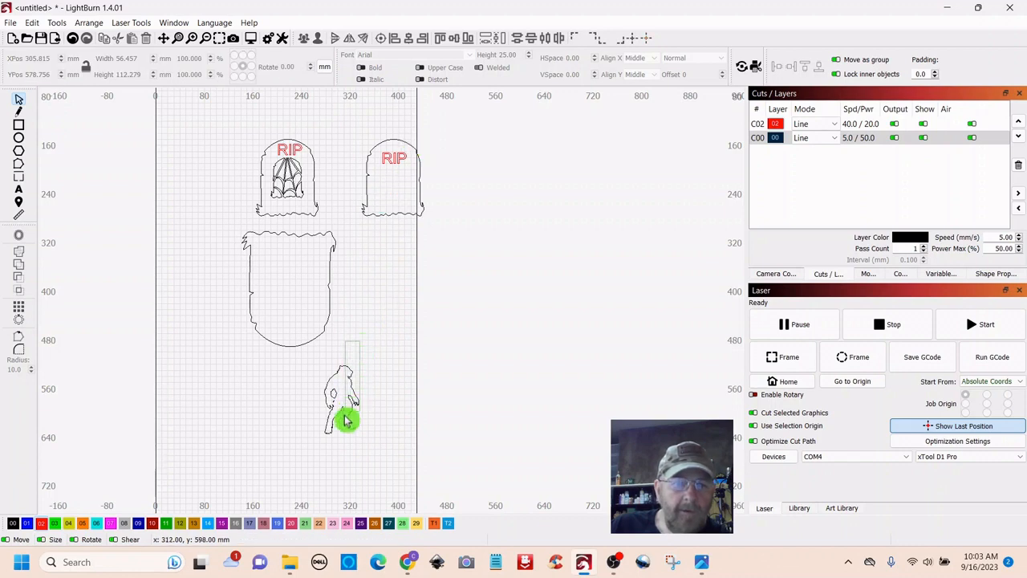
pyautogui.click(343, 409)
pyautogui.moveTo(346, 401); pyautogui.dragTo(384, 271)
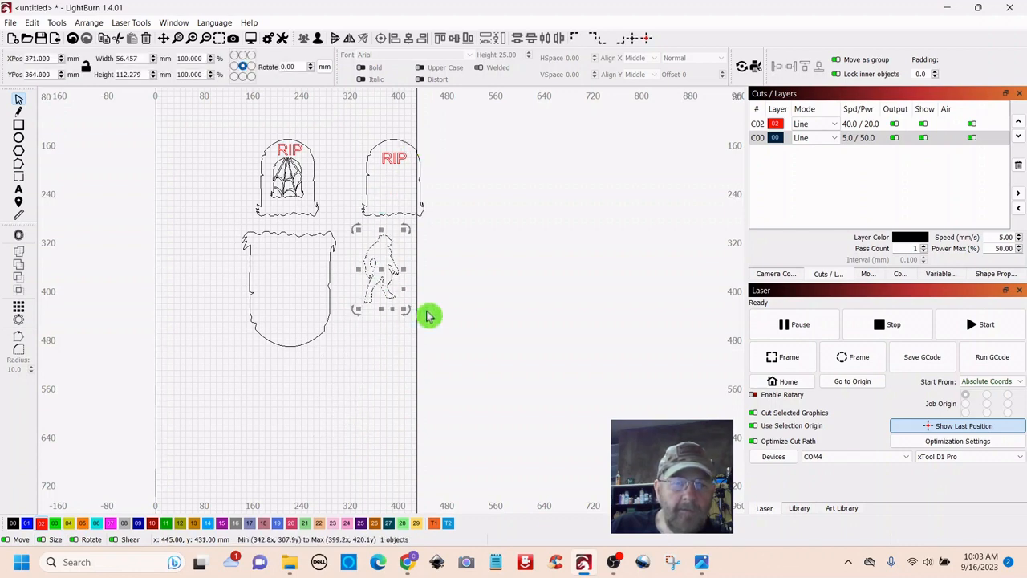
pyautogui.scroll(2, 429, 316)
pyautogui.moveTo(313, 379); pyautogui.dragTo(407, 412)
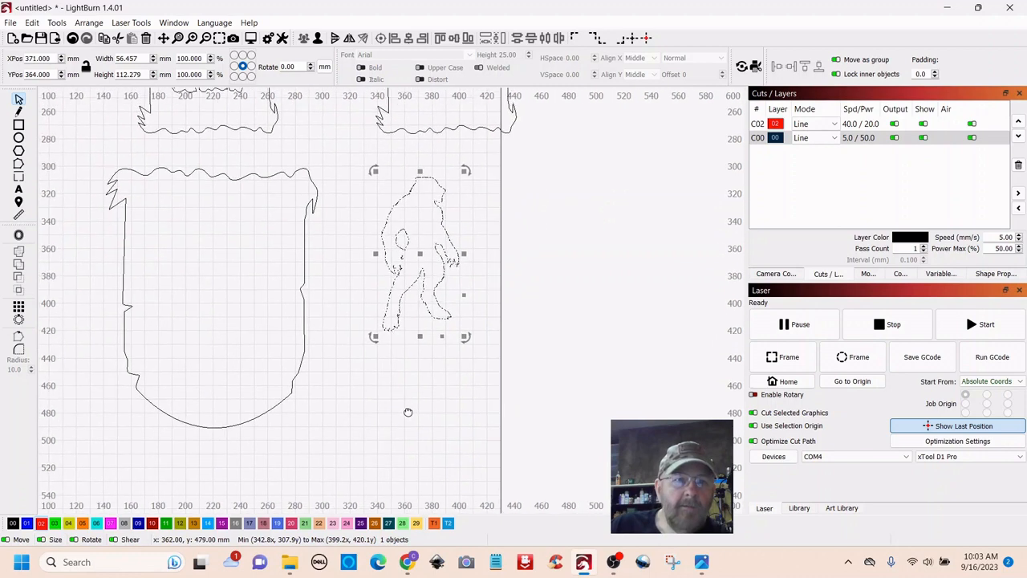
pyautogui.moveTo(462, 172); pyautogui.dragTo(422, 249)
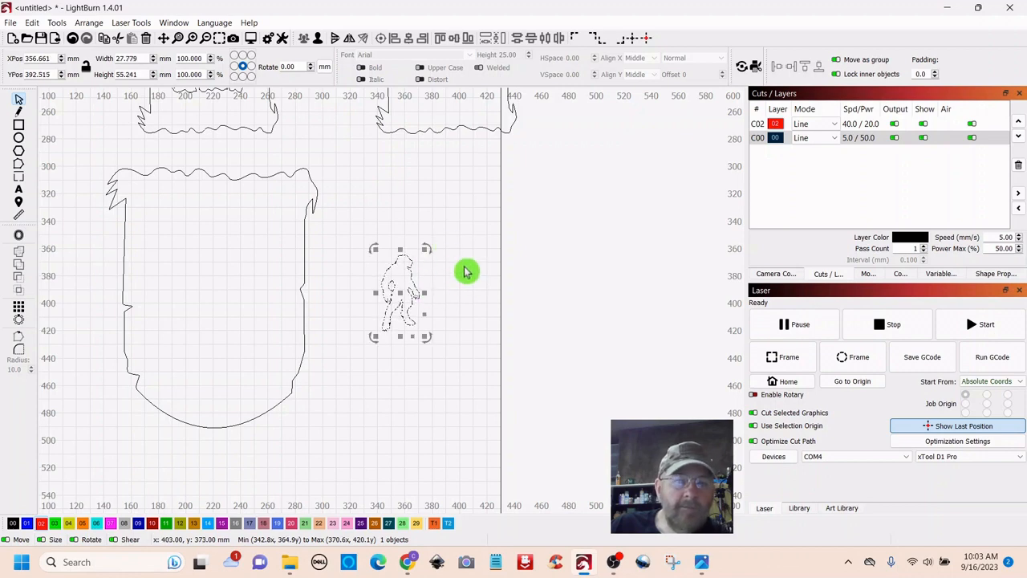
# - Place the zombie silhouette right of the large tombstone and set its height to 50 mm
pyautogui.moveTo(460, 254); pyautogui.dragTo(477, 343)
pyautogui.scroll(-4, 457, 259)
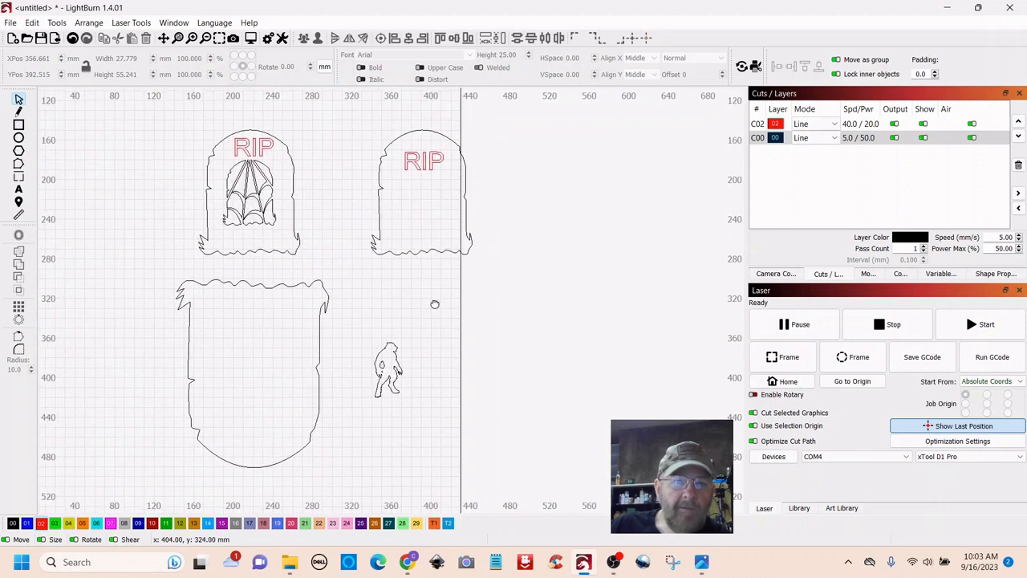
pyautogui.click(388, 371)
pyautogui.moveTo(388, 371); pyautogui.dragTo(320, 230)
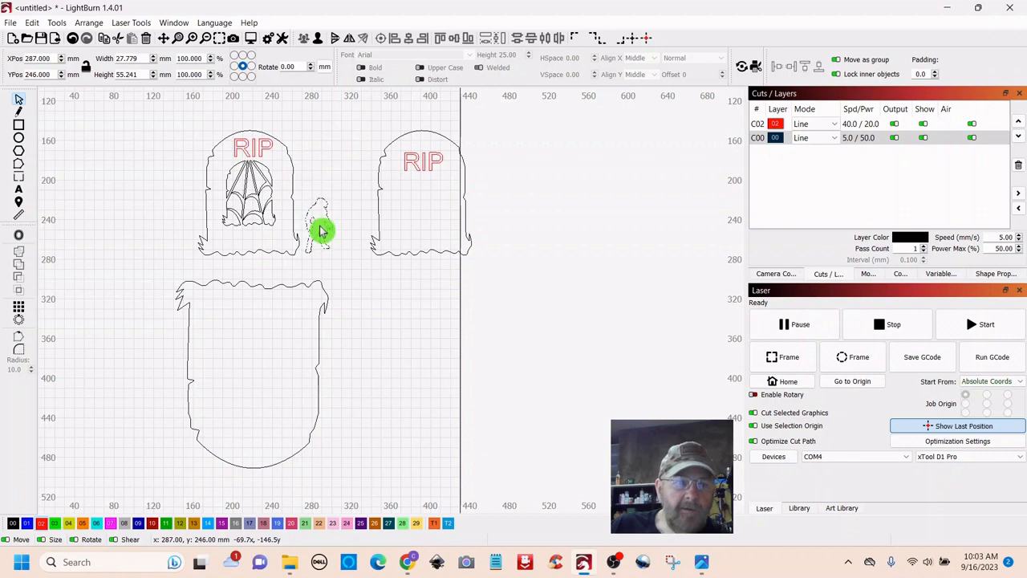
pyautogui.moveTo(319, 230); pyautogui.dragTo(319, 230)
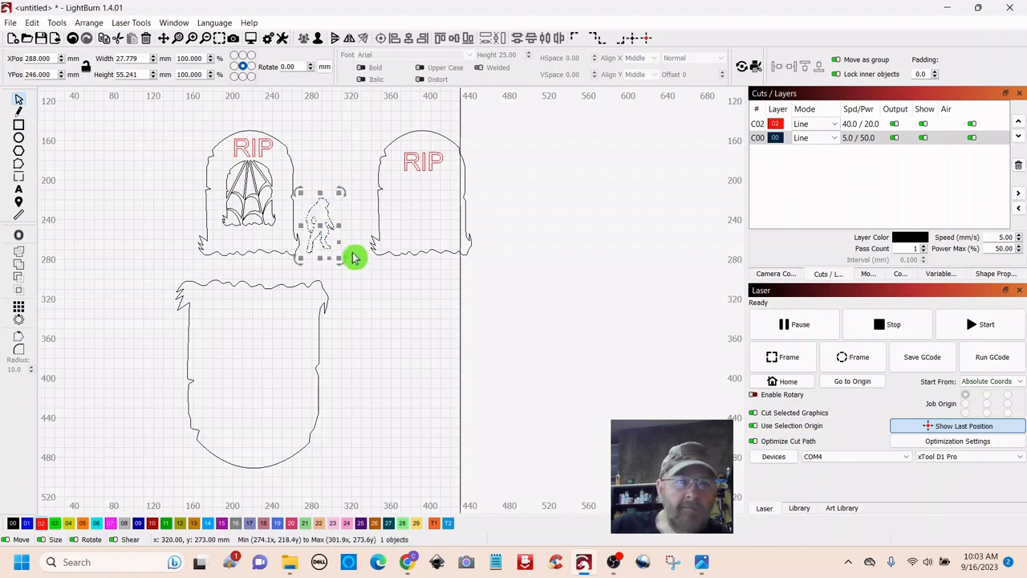
pyautogui.moveTo(320, 231); pyautogui.dragTo(384, 372)
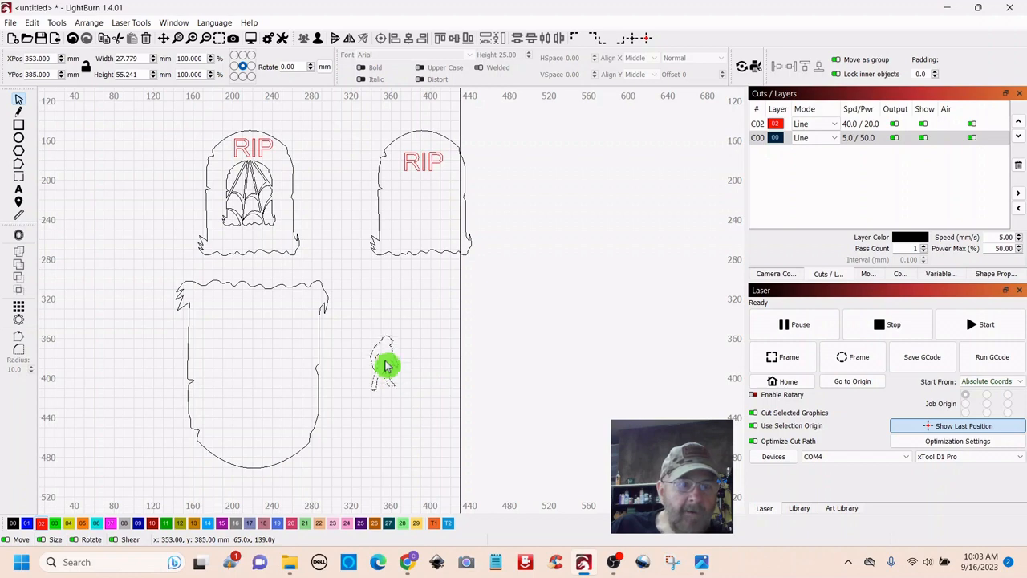
pyautogui.moveTo(385, 366); pyautogui.dragTo(392, 344)
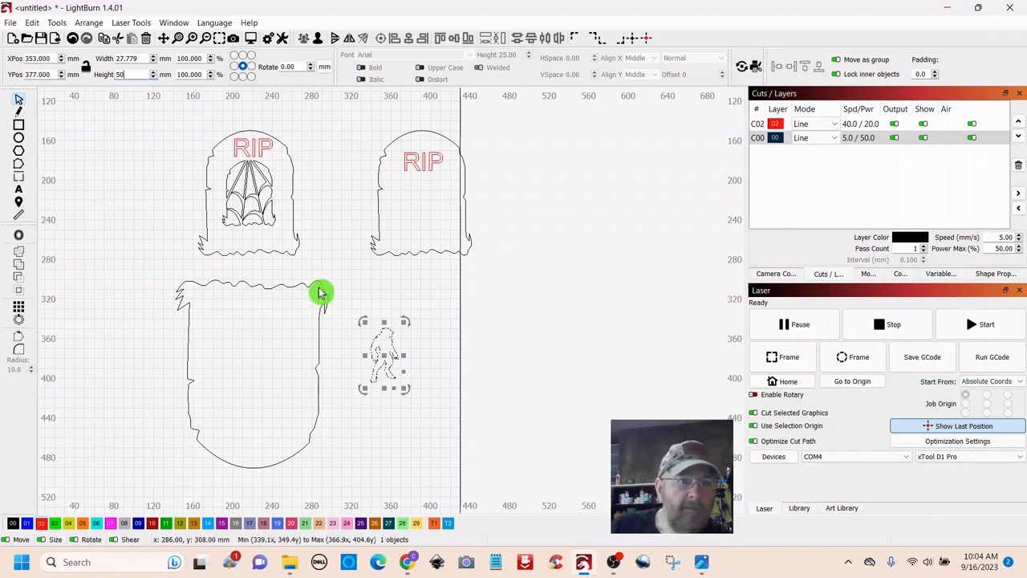
pyautogui.click(331, 201)
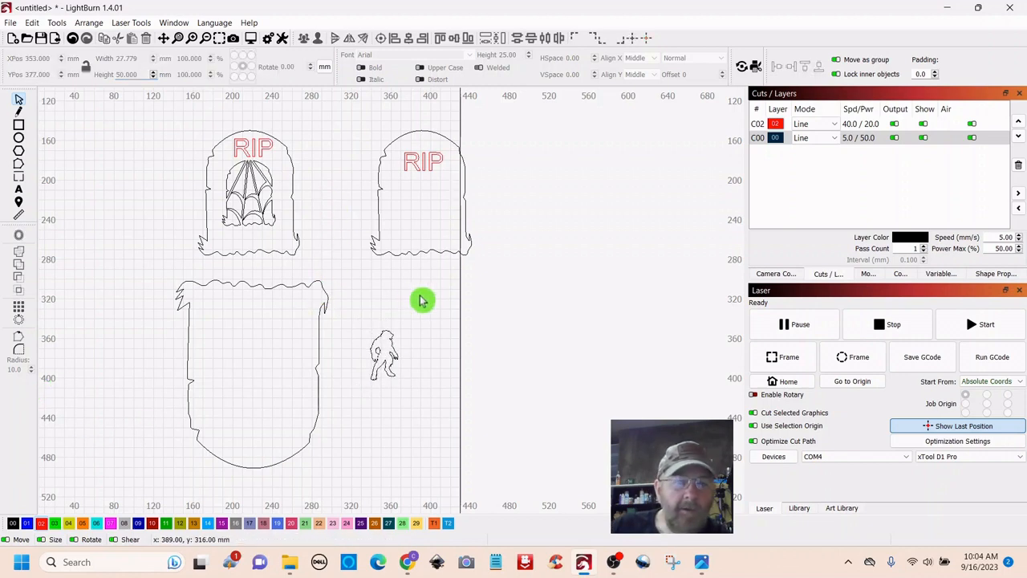
pyautogui.click(387, 385)
pyautogui.scroll(5, 417, 410)
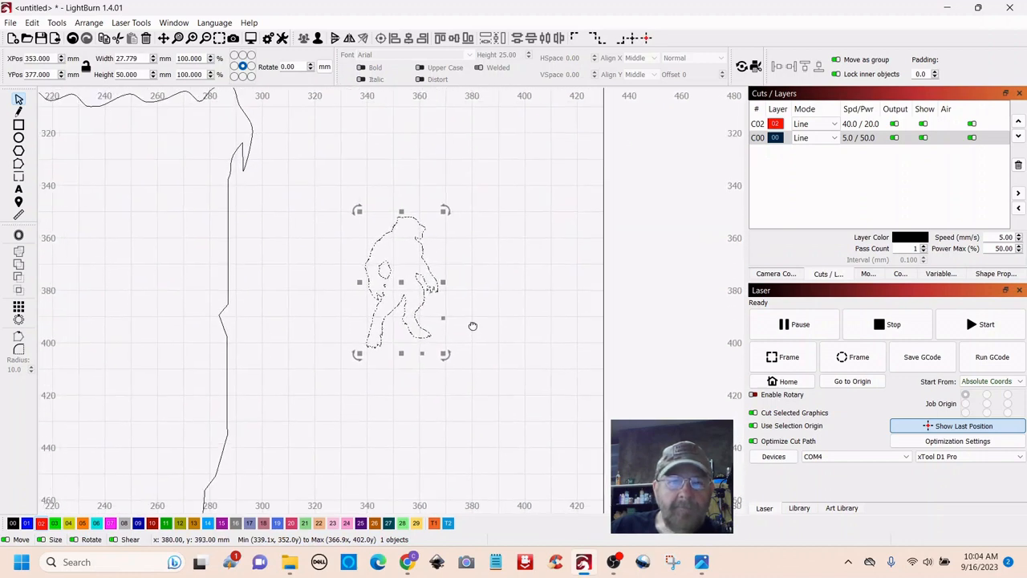
pyautogui.moveTo(472, 326); pyautogui.dragTo(482, 356)
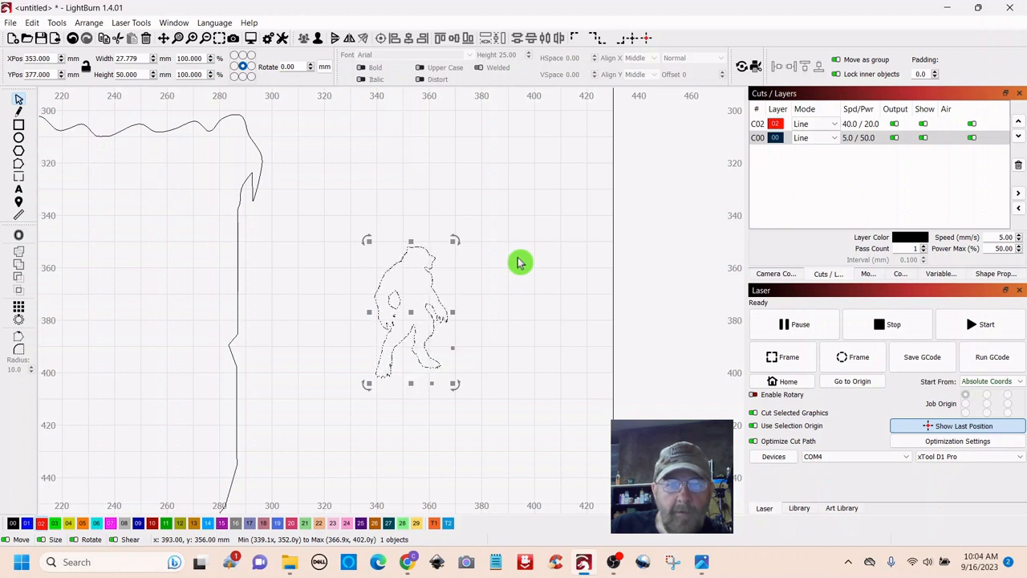
# - Assign the zombie silhouette to the red 02 layer
pyautogui.click(42, 523)
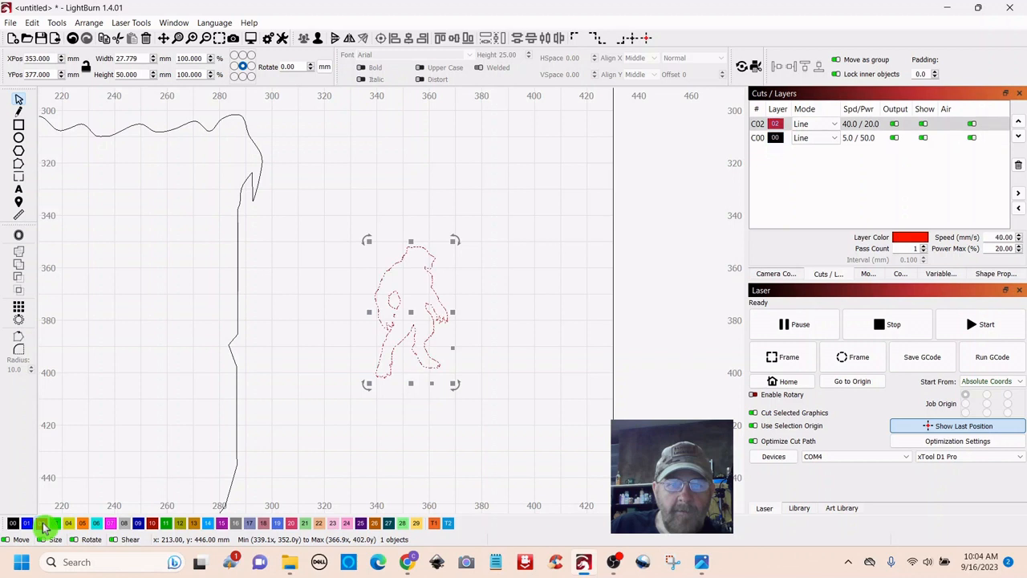
pyautogui.click(507, 266)
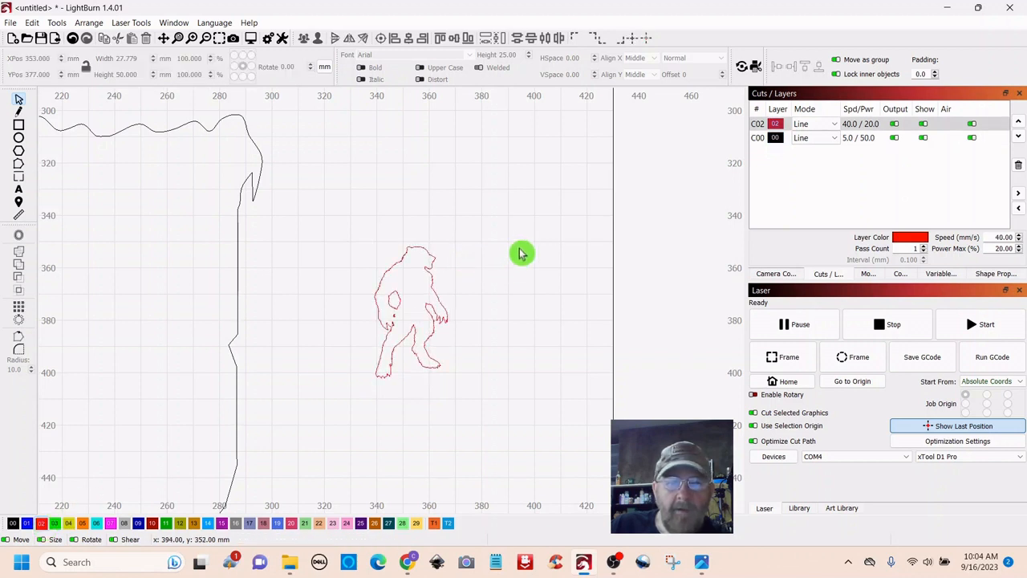
pyautogui.moveTo(516, 214); pyautogui.dragTo(327, 430)
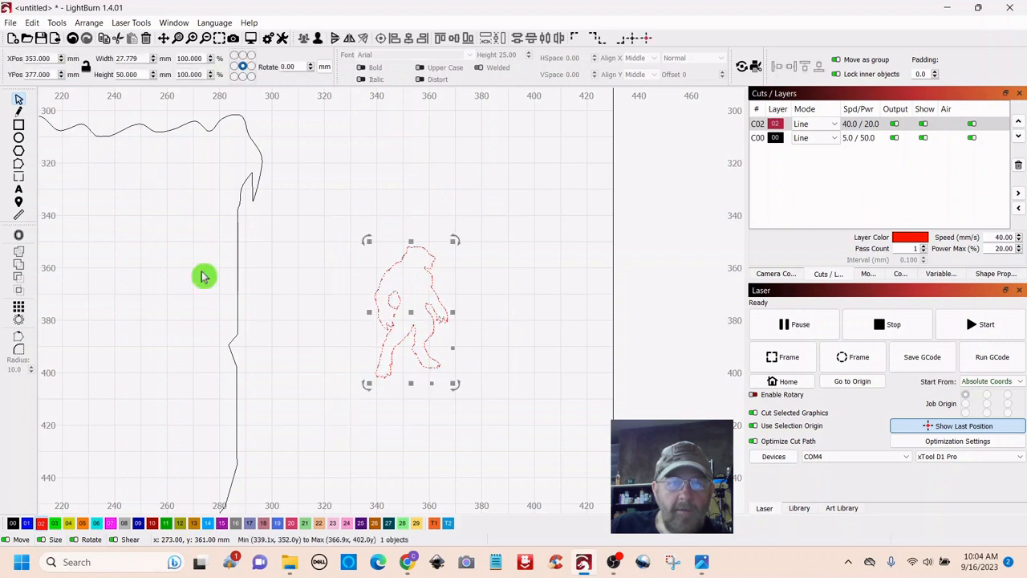
# - Add a 1.00 mm outward, round-cornered offset outline around the zombie
pyautogui.click(20, 238)
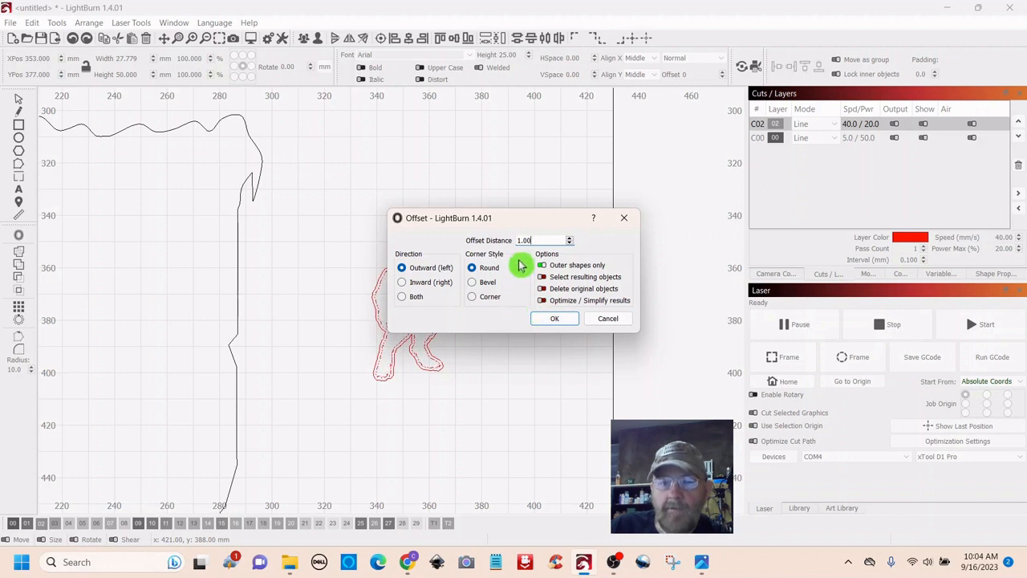
pyautogui.moveTo(522, 218); pyautogui.dragTo(572, 119)
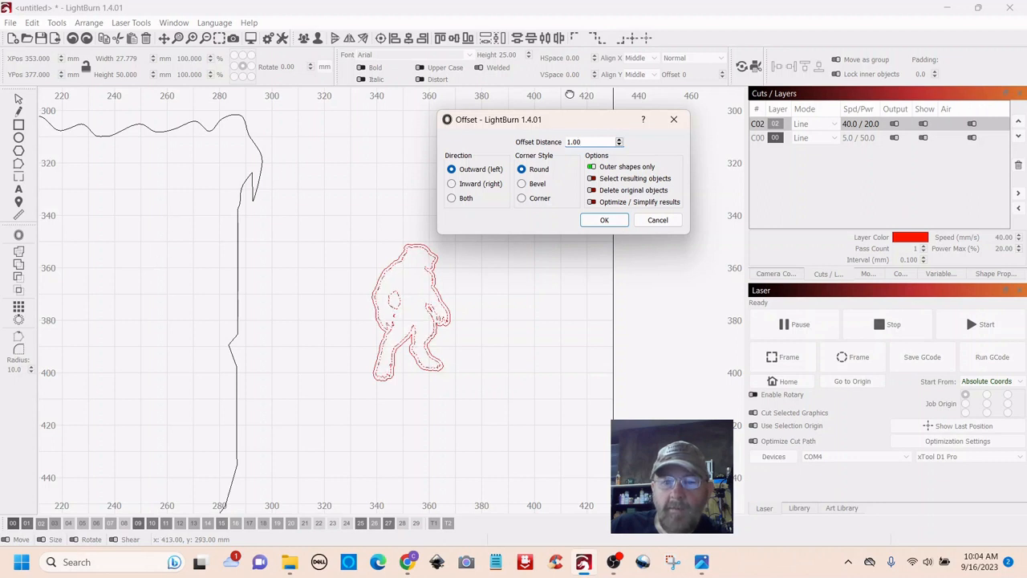
pyautogui.moveTo(574, 123); pyautogui.dragTo(598, 200)
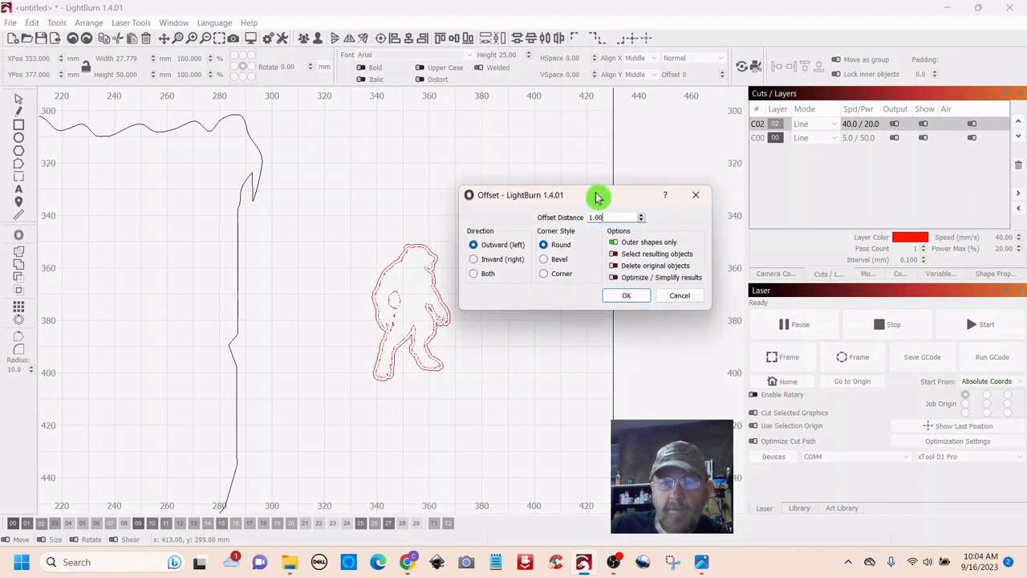
pyautogui.click(626, 299)
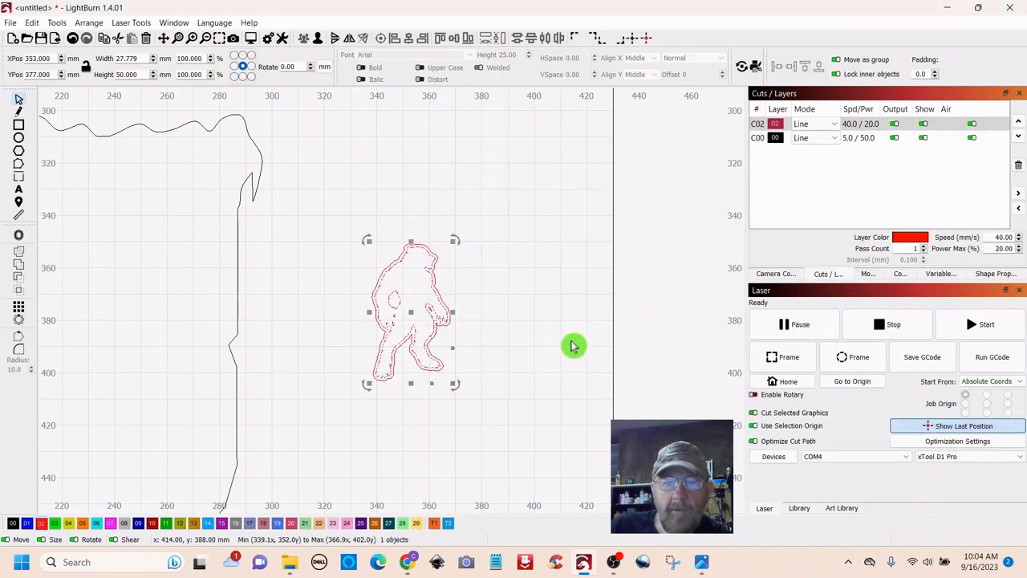
# - Assign the zombie's outer offset outline to the black 00 layer, keeping the figure red
pyautogui.click(509, 401)
pyautogui.scroll(4, 497, 385)
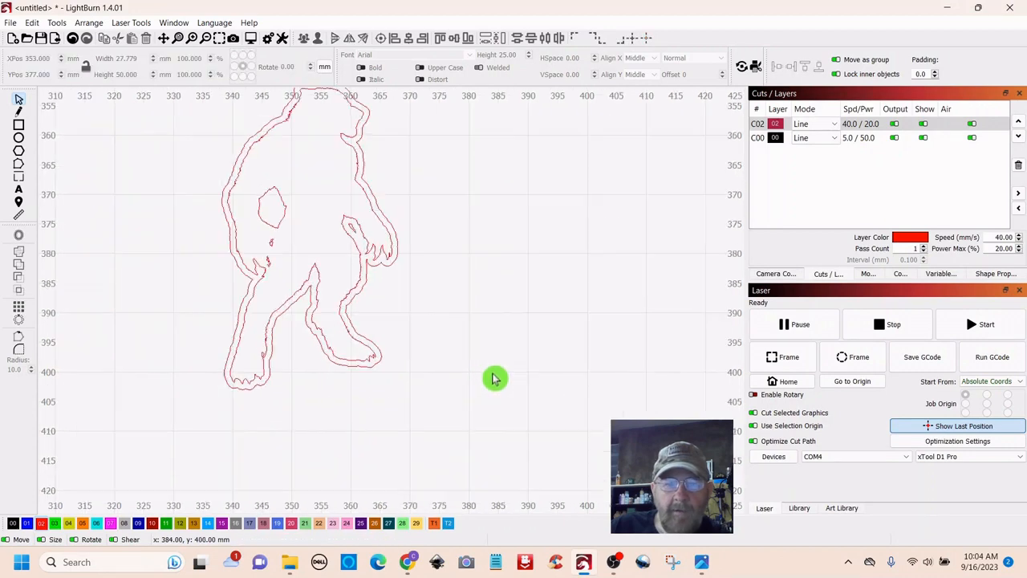
pyautogui.scroll(3, 494, 379)
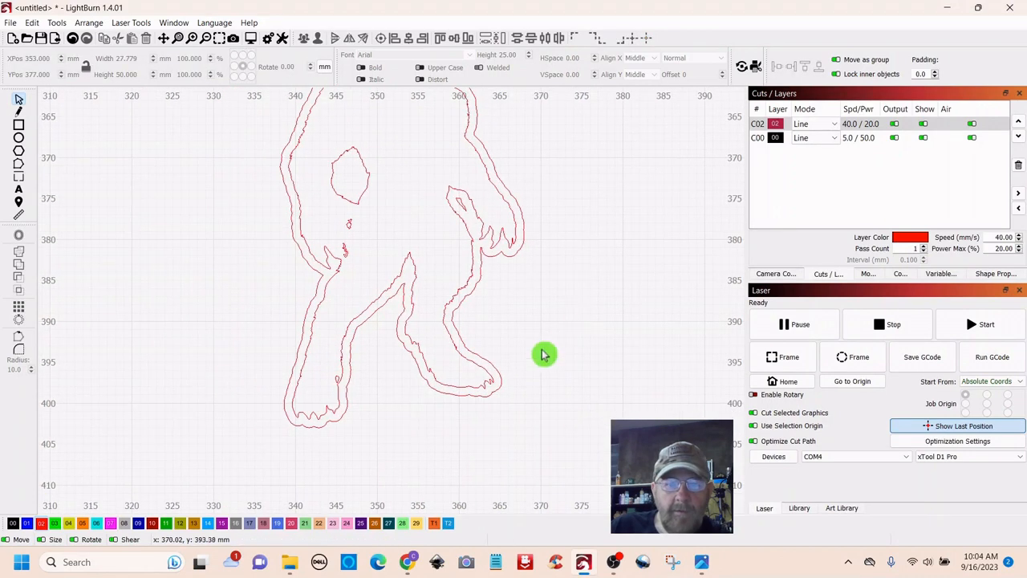
pyautogui.click(486, 395)
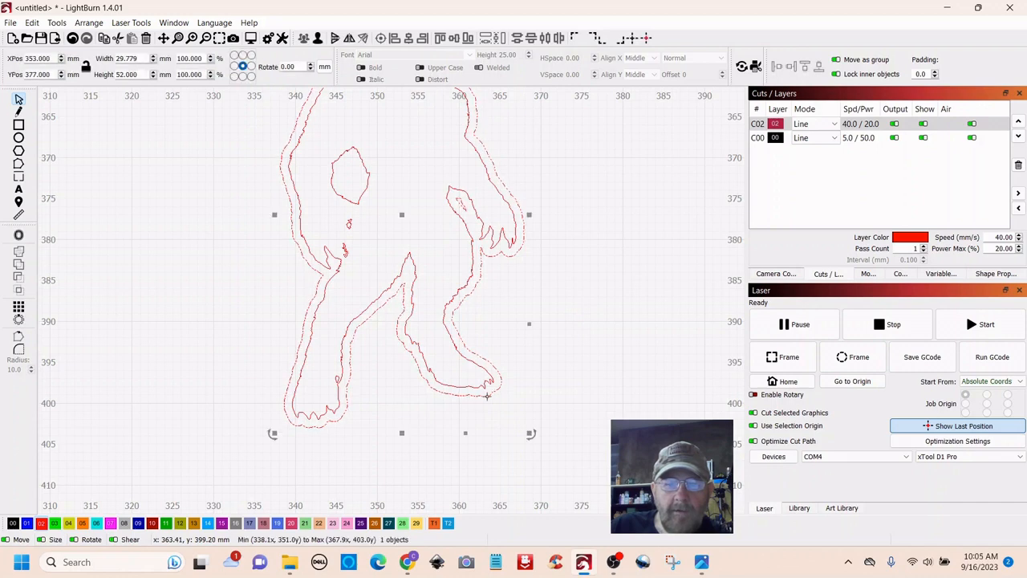
pyautogui.scroll(5, 485, 398)
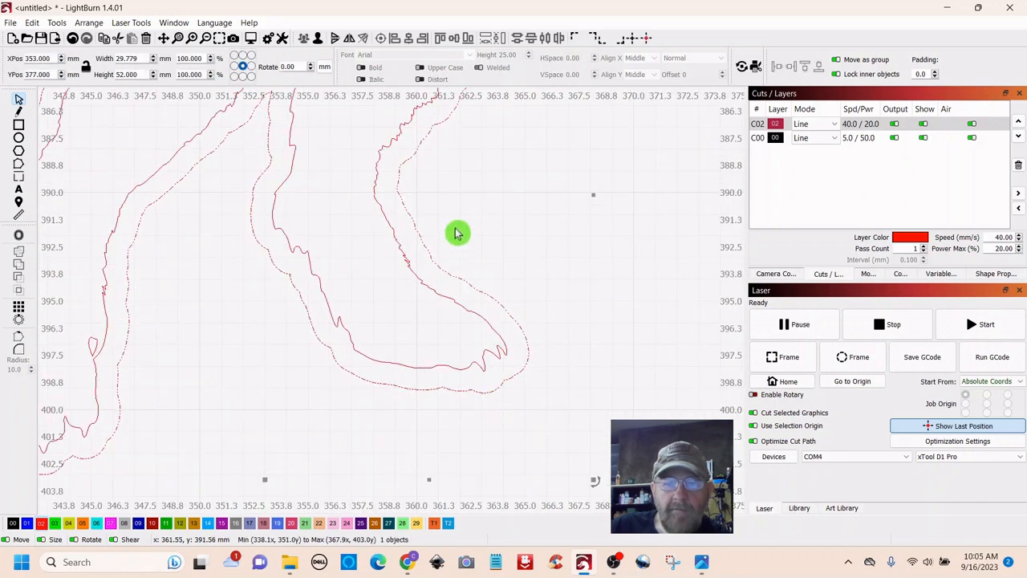
pyautogui.scroll(-4, 552, 360)
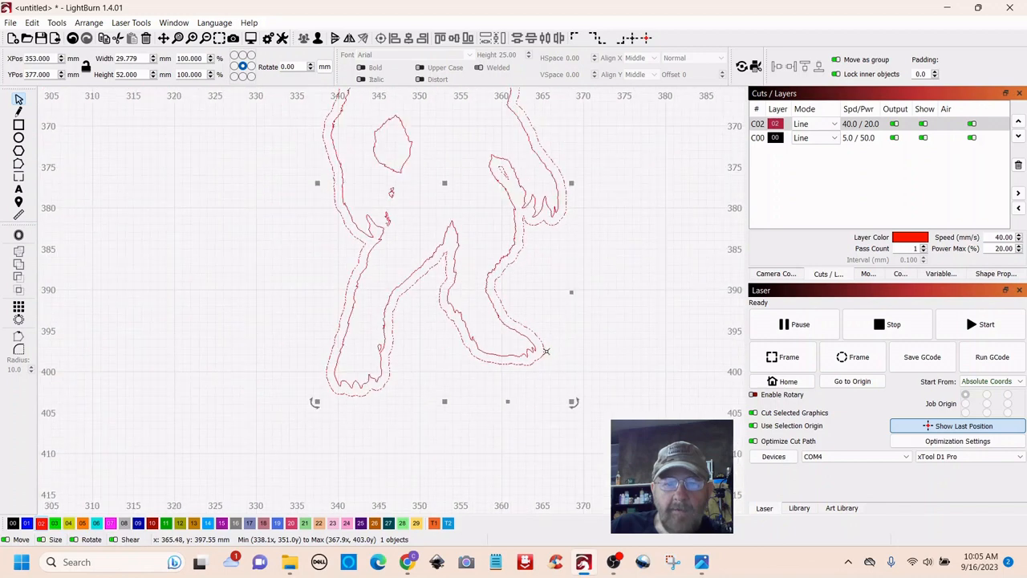
pyautogui.click(14, 523)
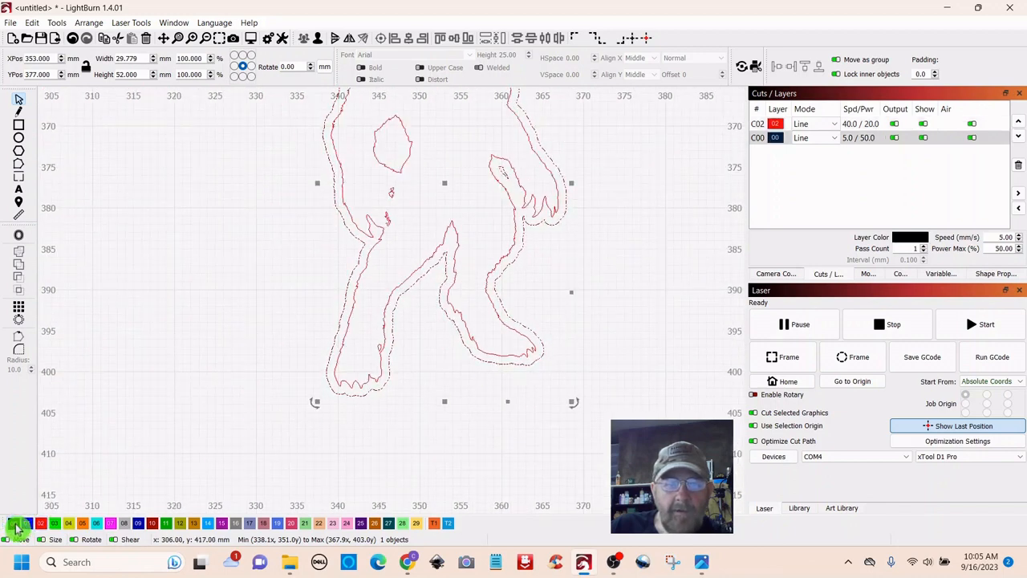
pyautogui.click(681, 311)
pyautogui.scroll(-3, 676, 319)
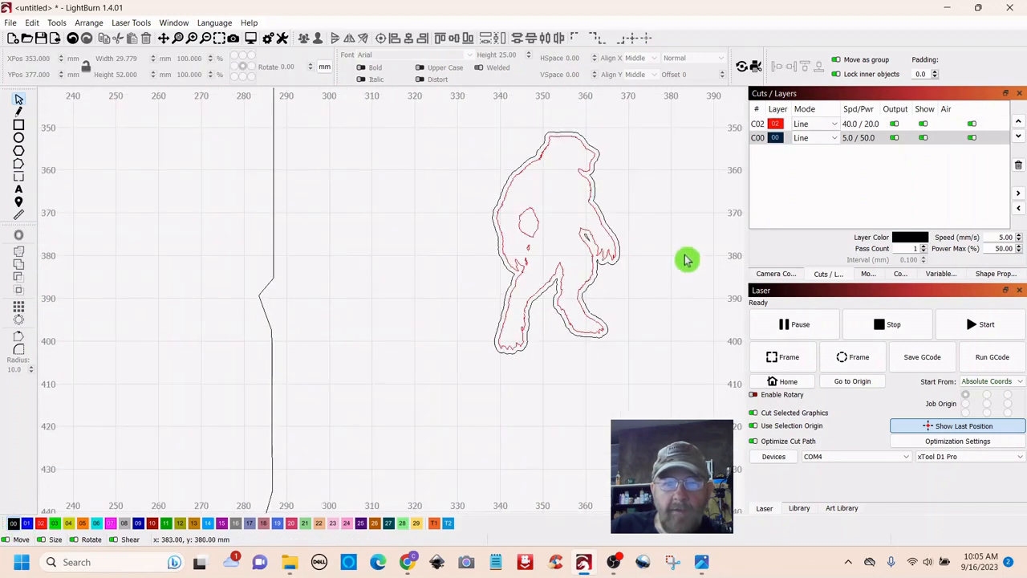
pyautogui.moveTo(686, 259); pyautogui.dragTo(571, 289)
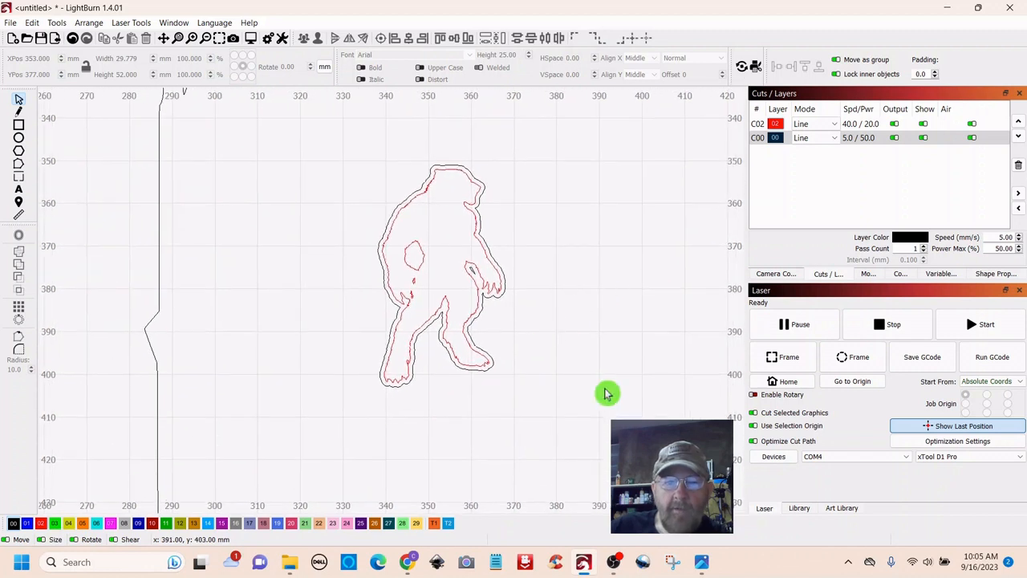
pyautogui.scroll(1, 560, 404)
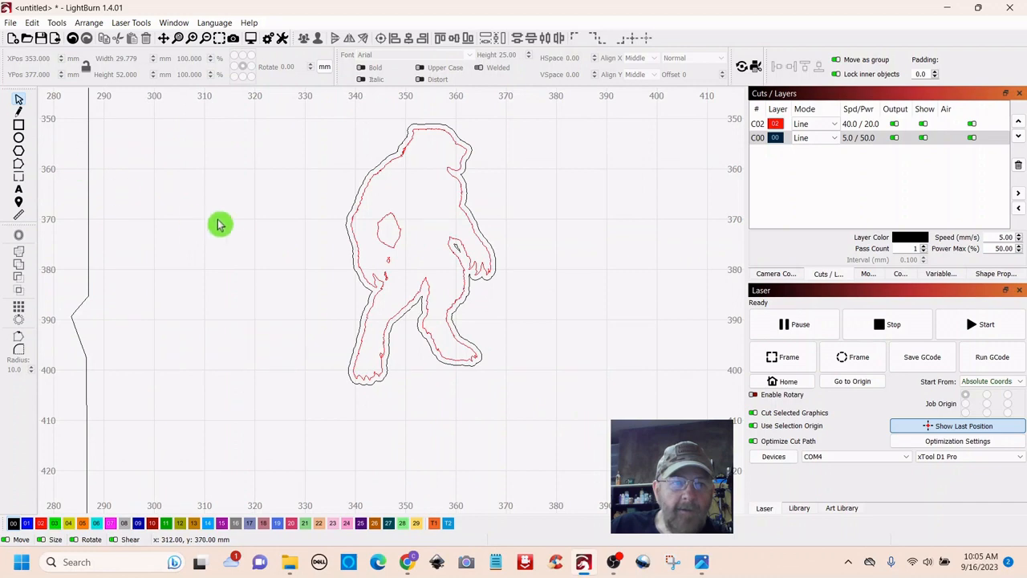
pyautogui.scroll(-5, 219, 225)
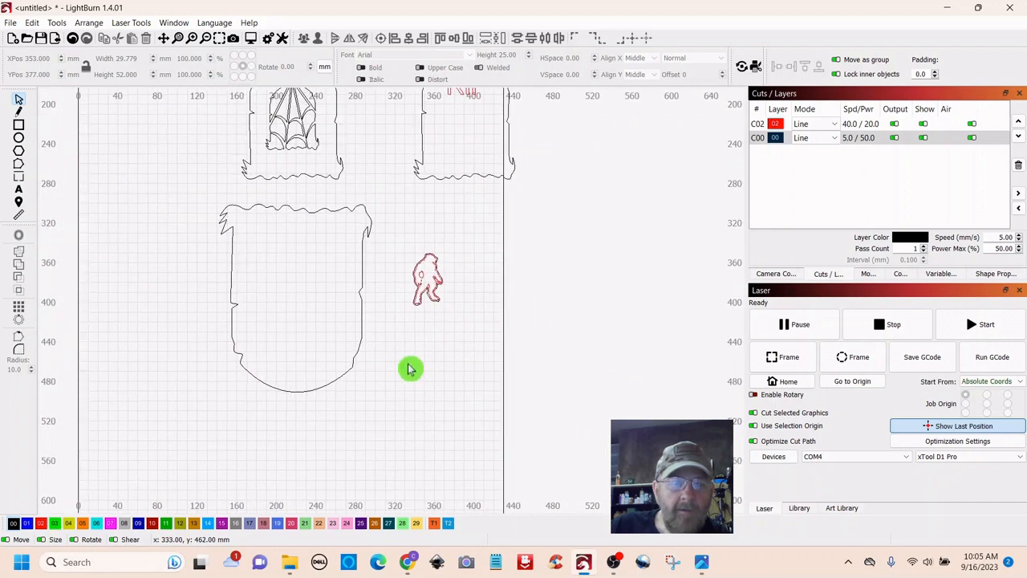
pyautogui.scroll(-1, 409, 369)
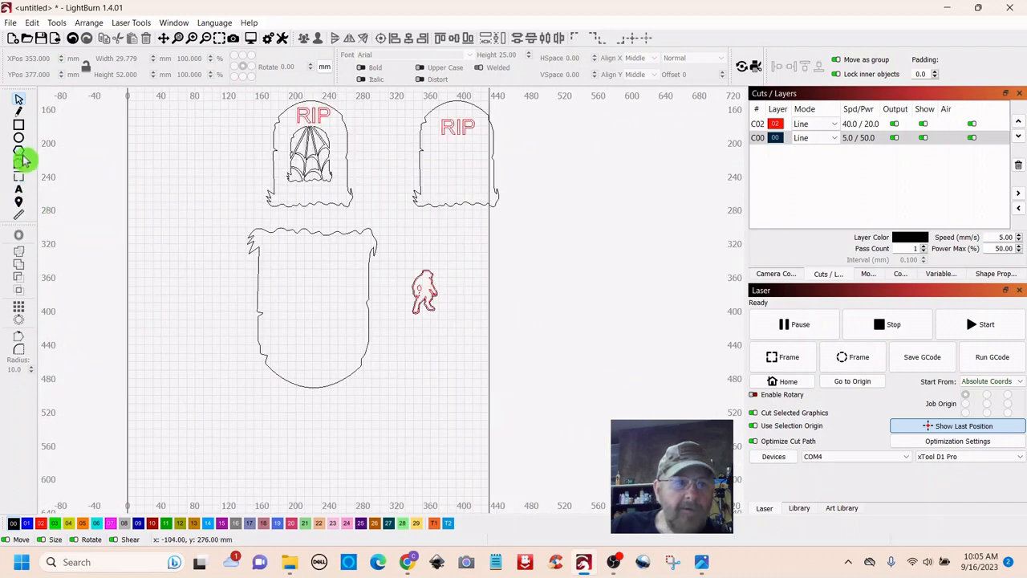
# - Draw a 10 × 3 mm rectangular tab just below the zombie's feet
pyautogui.click(20, 129)
pyautogui.scroll(5, 432, 345)
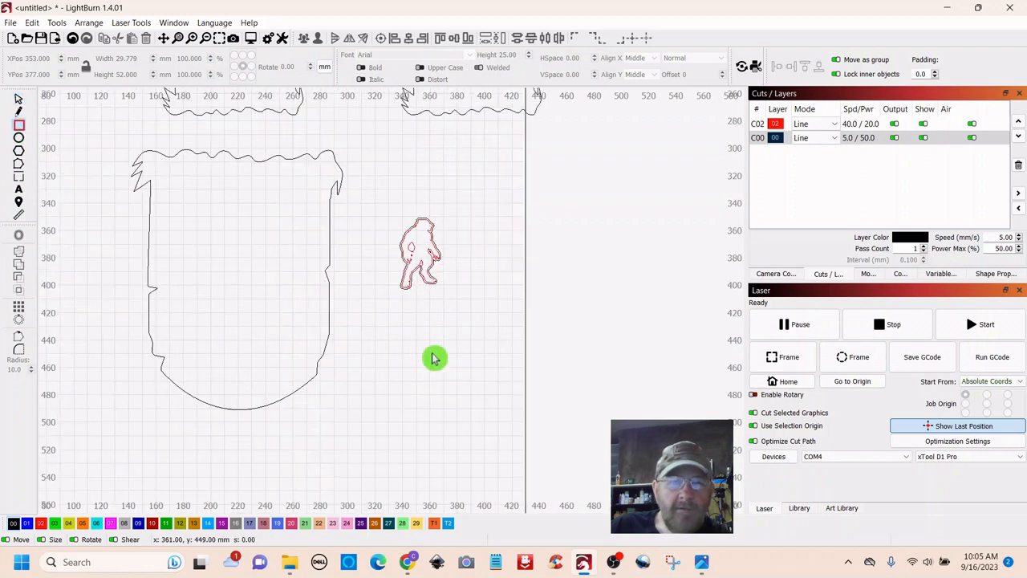
pyautogui.scroll(2, 377, 258)
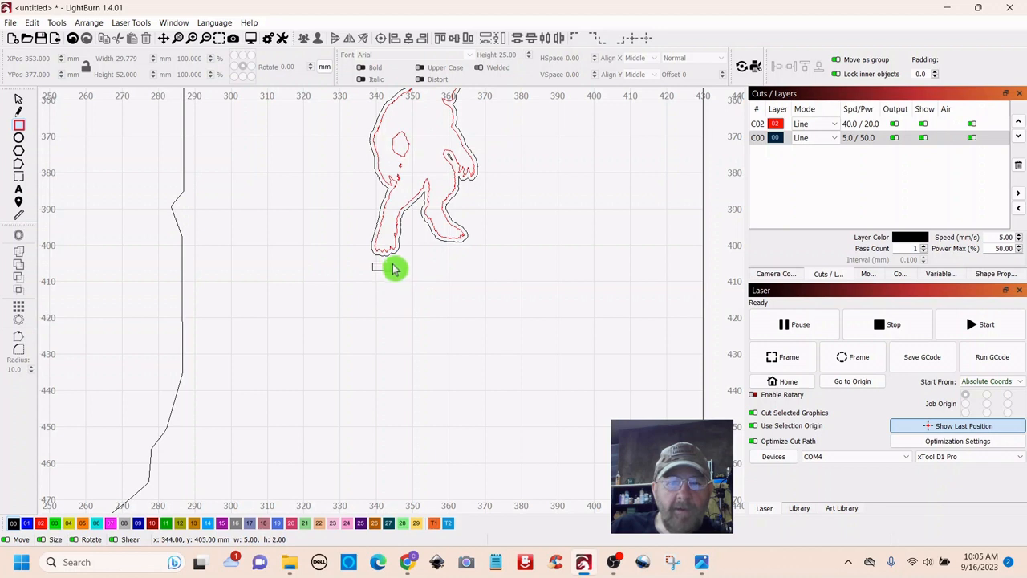
pyautogui.moveTo(393, 268); pyautogui.dragTo(393, 270)
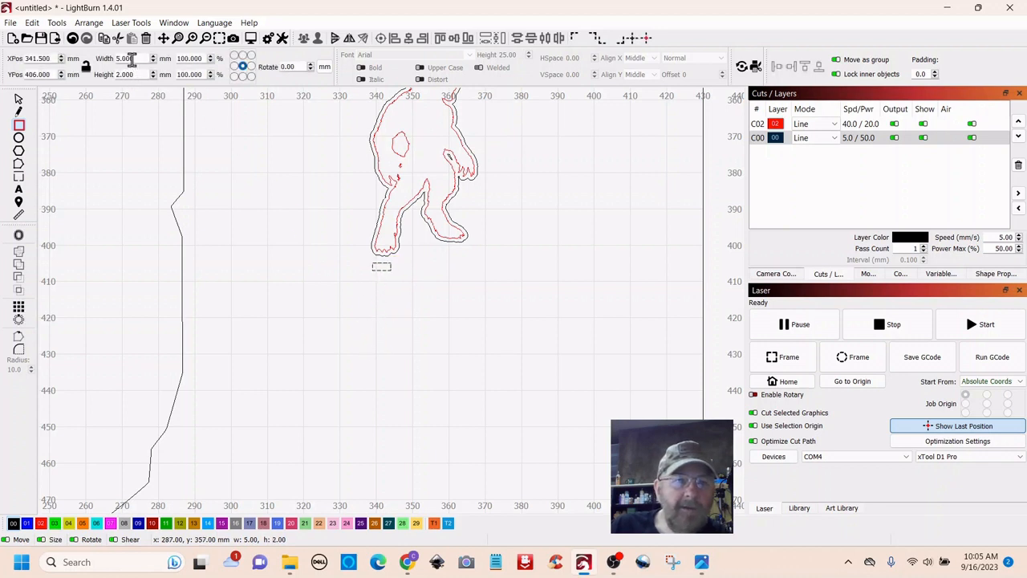
pyautogui.doubleClick(129, 59)
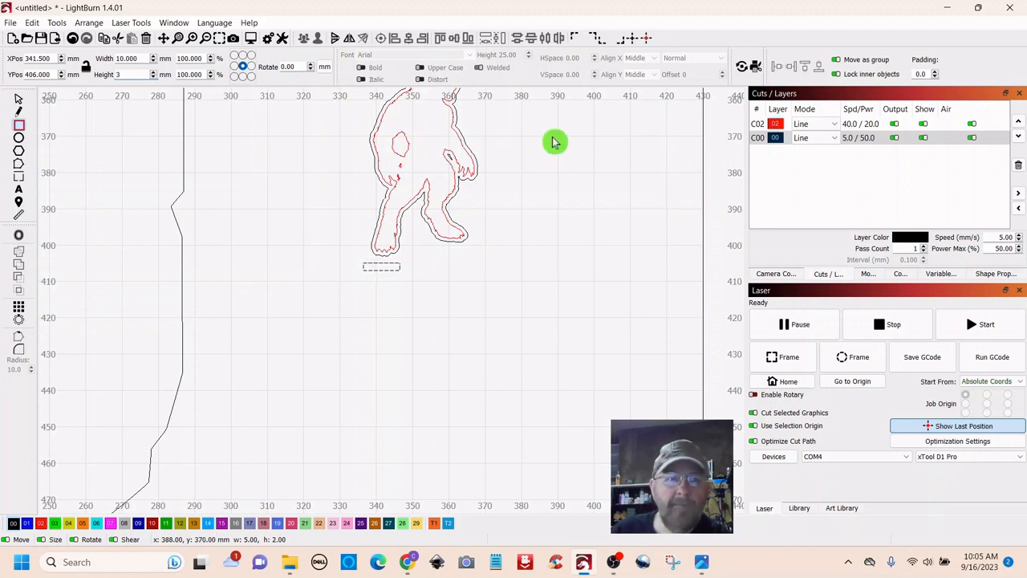
pyautogui.click(271, 167)
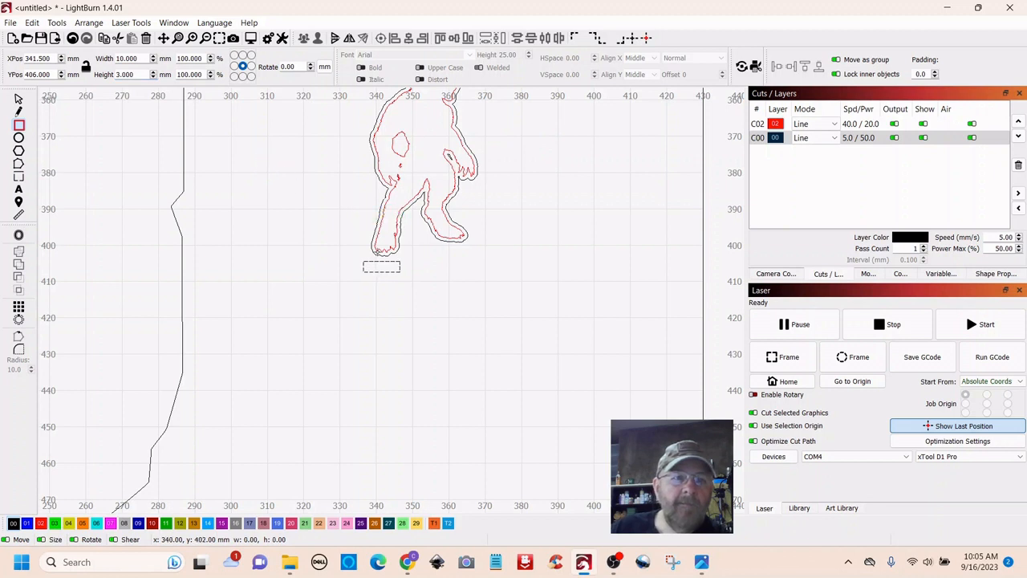
# - Zoom and pan across the layout to inspect the tombstones, figure and tab
pyautogui.scroll(-1, 329, 335)
pyautogui.scroll(-1, 329, 335)
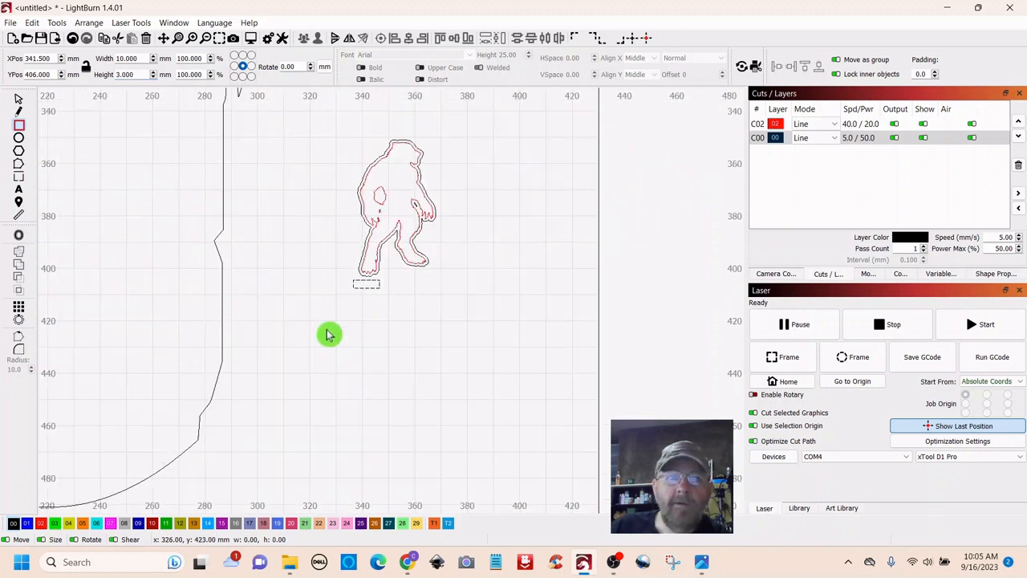
pyautogui.scroll(-2, 342, 335)
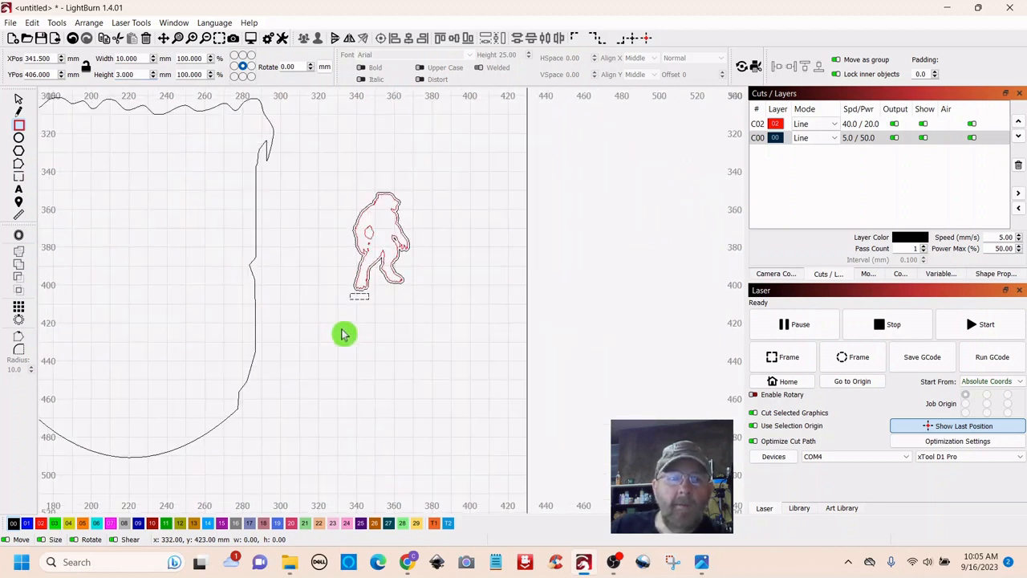
pyautogui.moveTo(335, 380); pyautogui.dragTo(496, 381)
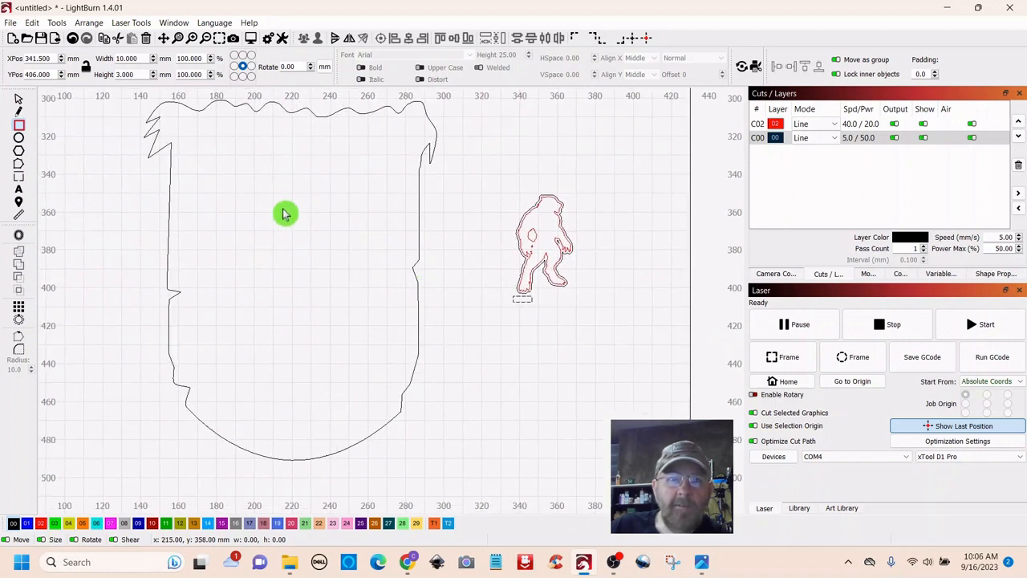
pyautogui.moveTo(610, 352); pyautogui.dragTo(540, 353)
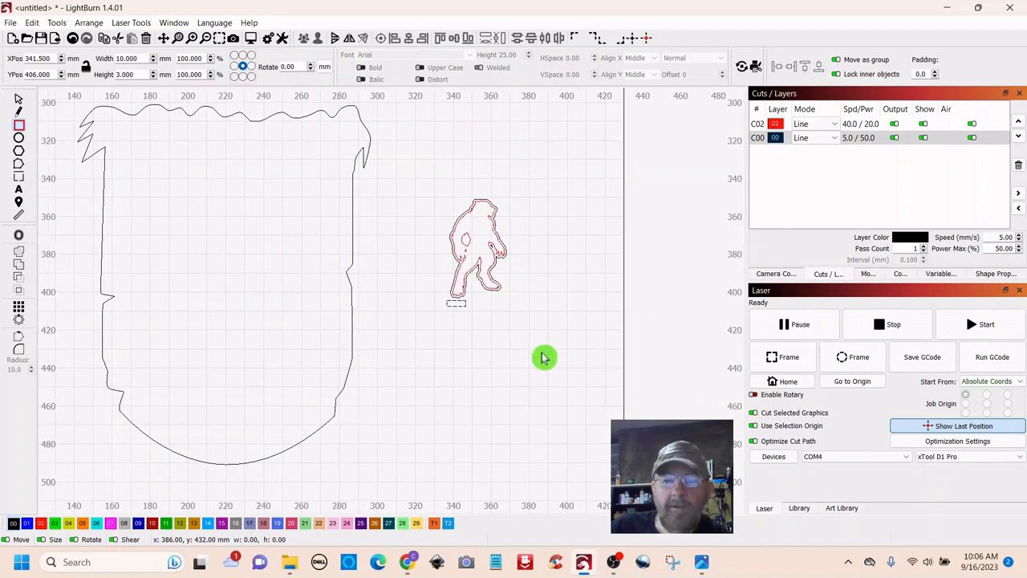
pyautogui.scroll(-3, 543, 348)
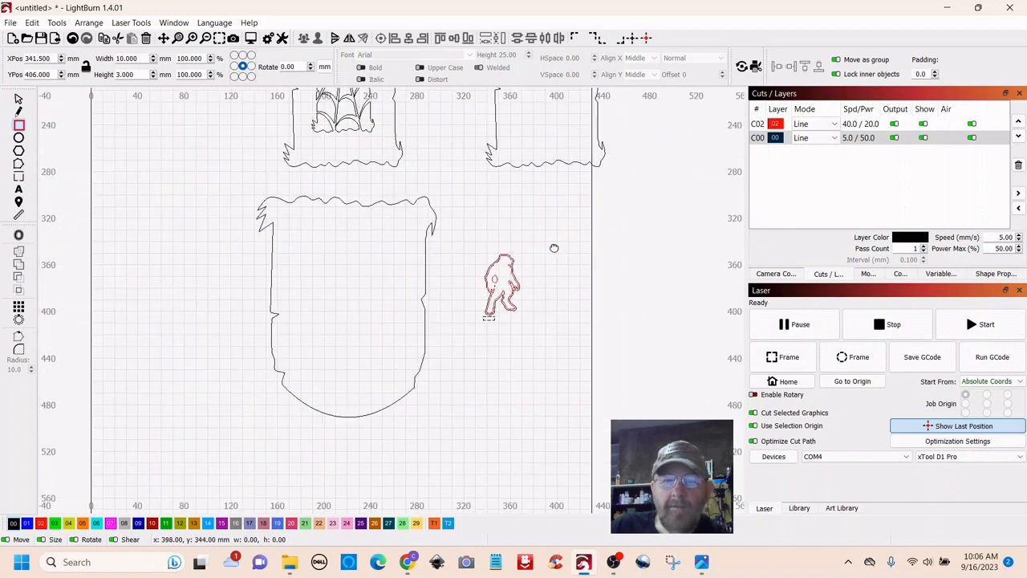
pyautogui.moveTo(553, 246); pyautogui.dragTo(489, 275)
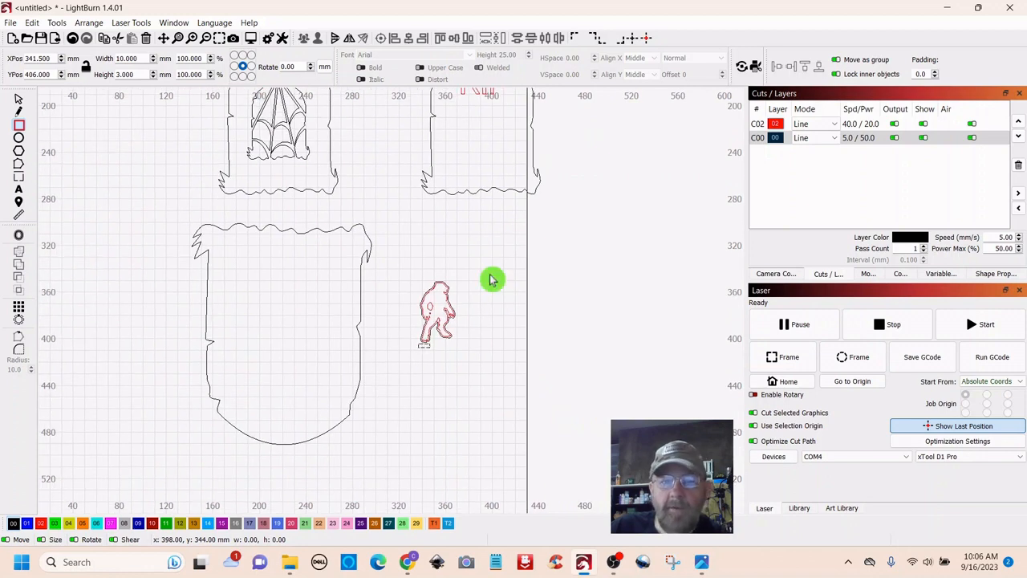
pyautogui.scroll(4, 491, 280)
pyautogui.moveTo(482, 443); pyautogui.dragTo(532, 348)
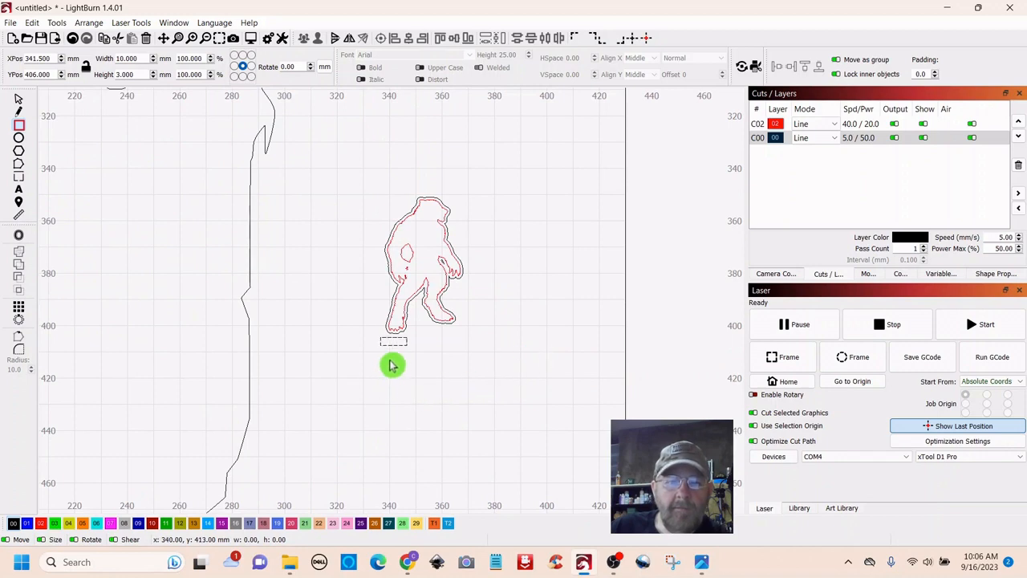
# - Move the tab up snug against the figure's feet
pyautogui.click(20, 104)
pyautogui.scroll(5, 374, 417)
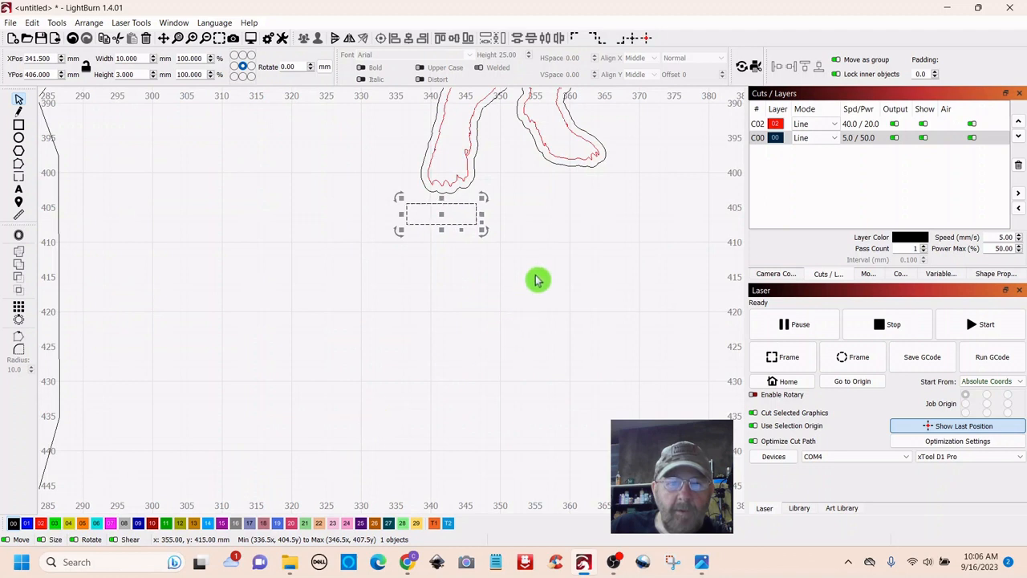
pyautogui.moveTo(536, 279); pyautogui.dragTo(546, 398)
pyautogui.moveTo(451, 336); pyautogui.dragTo(456, 325)
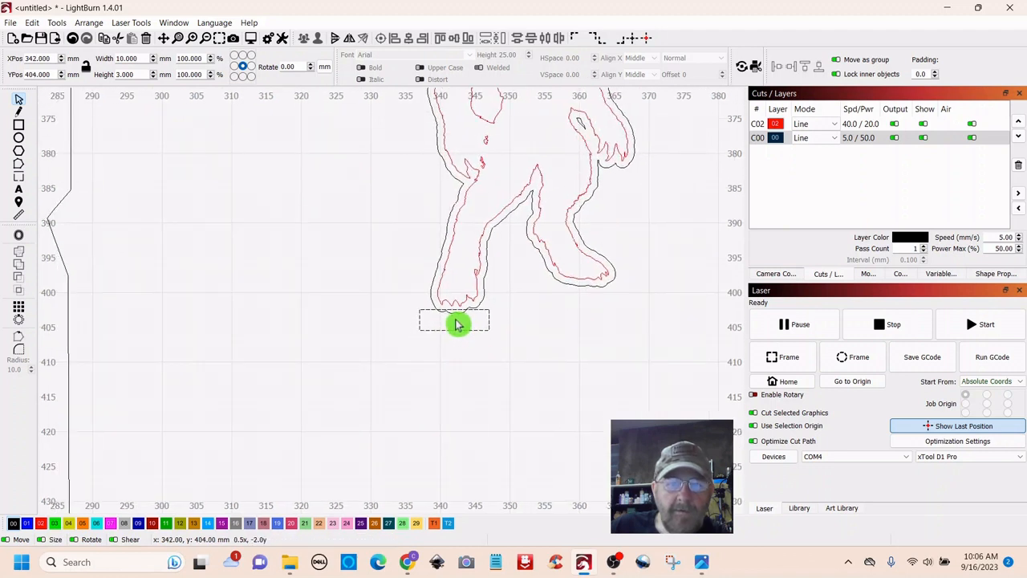
pyautogui.moveTo(455, 325); pyautogui.dragTo(455, 324)
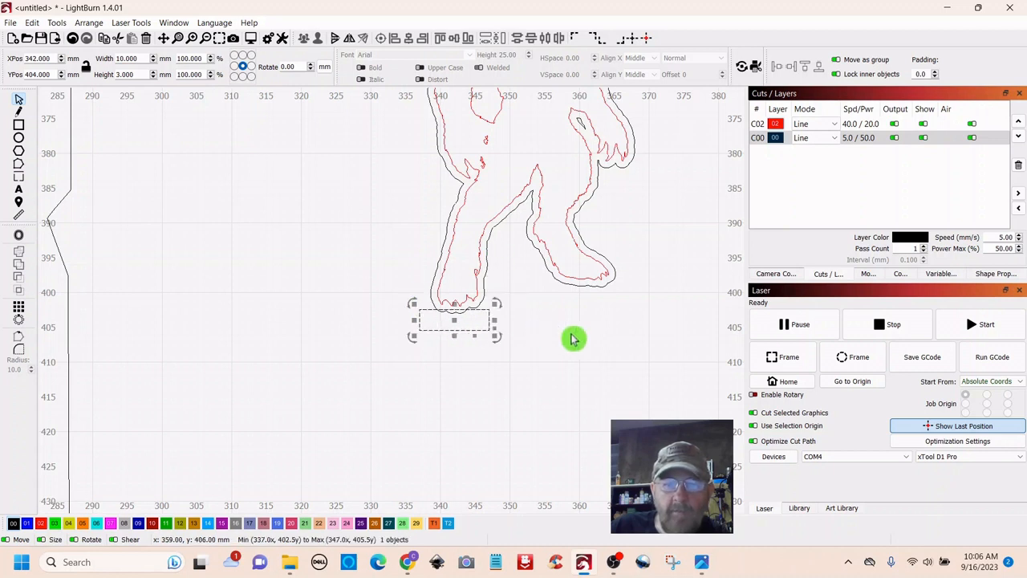
pyautogui.click(583, 374)
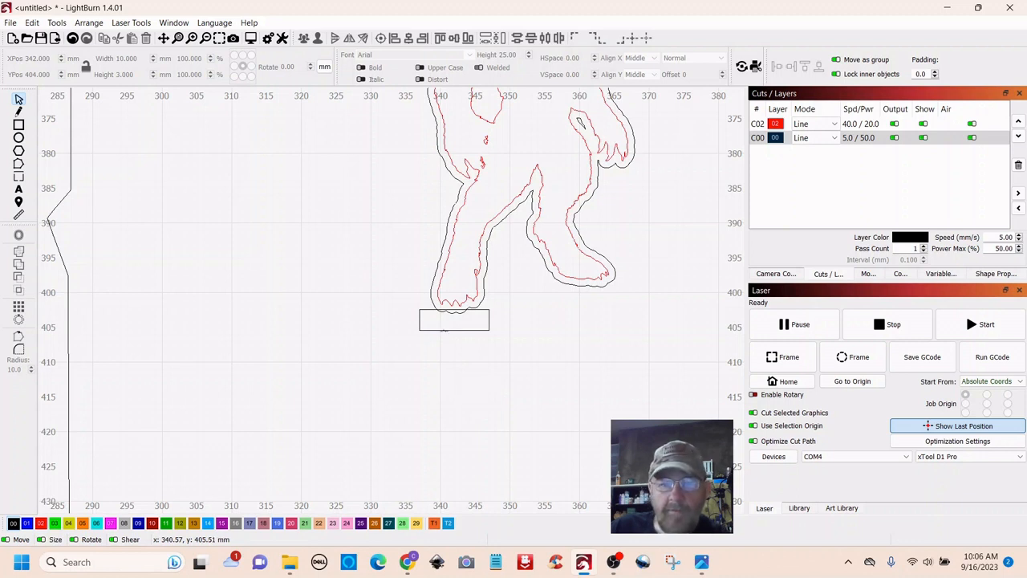
# - Weld the tab and the black offset outline into one 30.899 × 54.497 mm shape
pyautogui.click(443, 330)
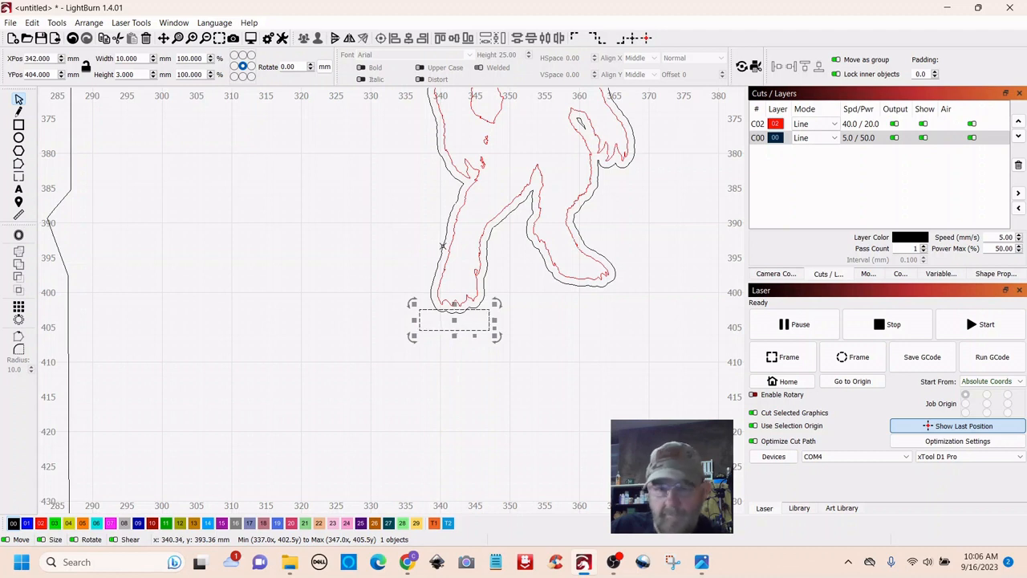
pyautogui.keyDown('shift'); pyautogui.click(442, 245); pyautogui.keyUp('shift')
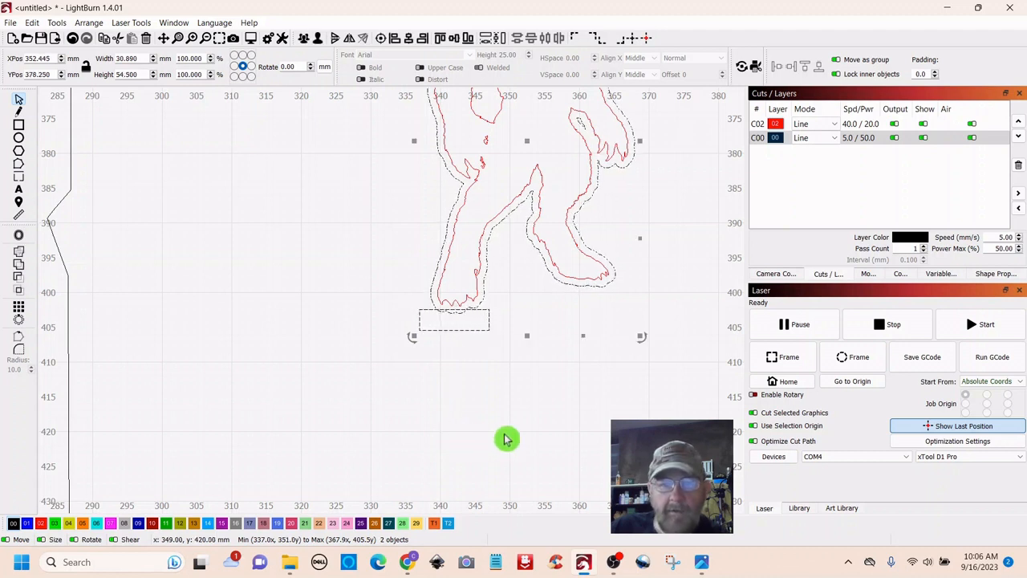
pyautogui.click(20, 256)
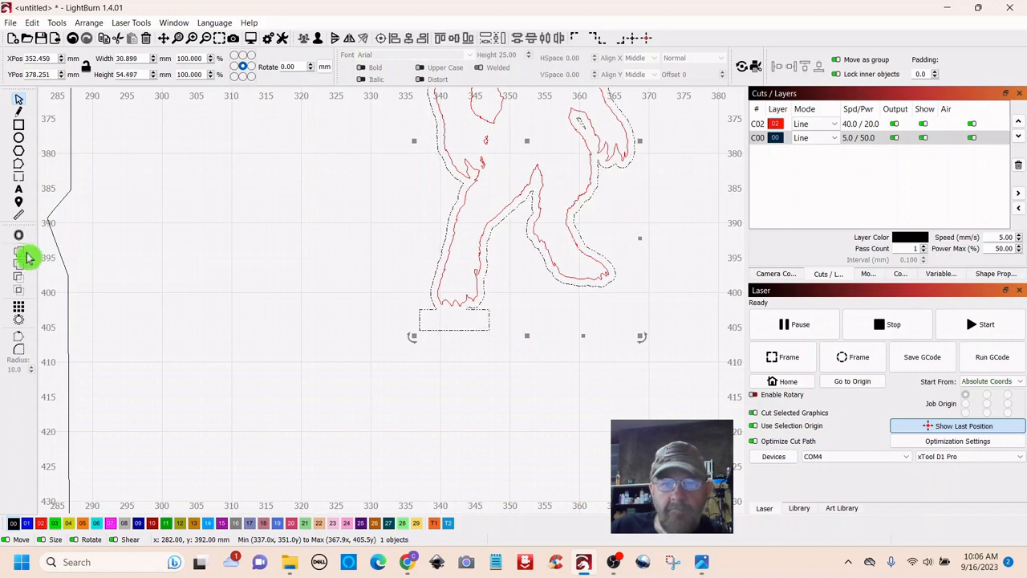
pyautogui.click(506, 403)
pyautogui.scroll(-4, 539, 403)
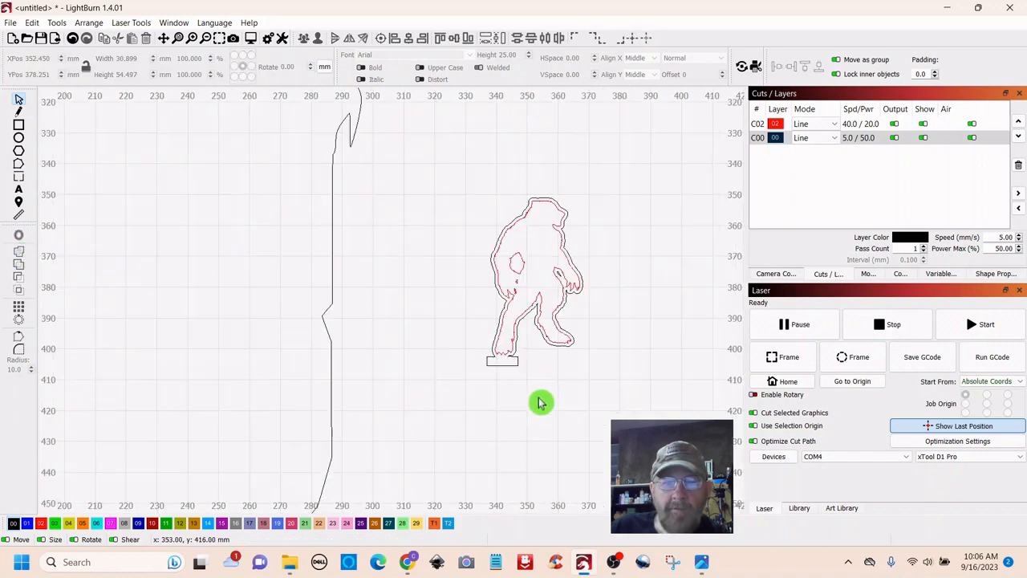
pyautogui.scroll(-3, 539, 403)
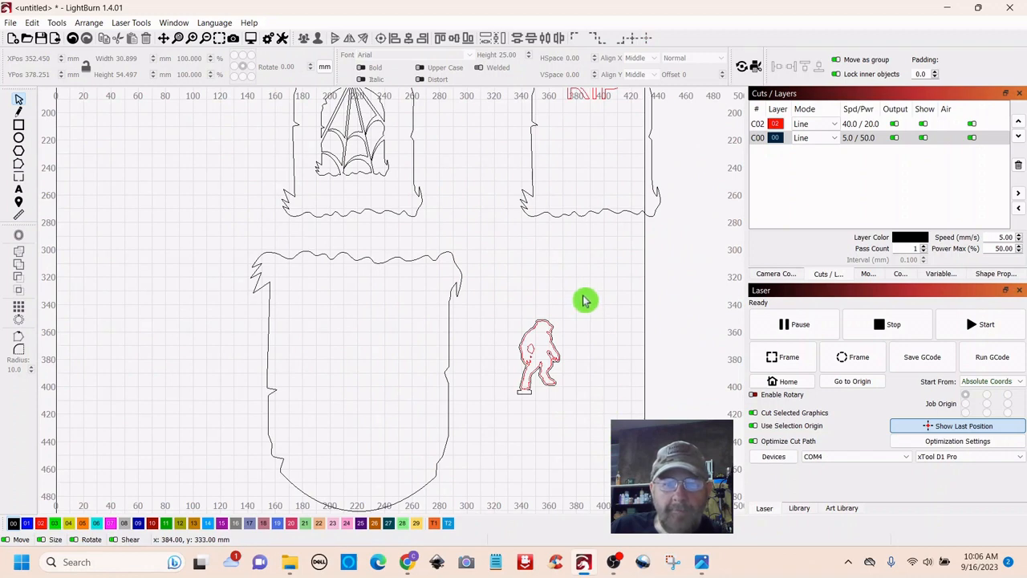
# - Drag the outlined zombie with its tab into the large tombstone's upper-left, at X 186, Y 331 mm
pyautogui.click(536, 357)
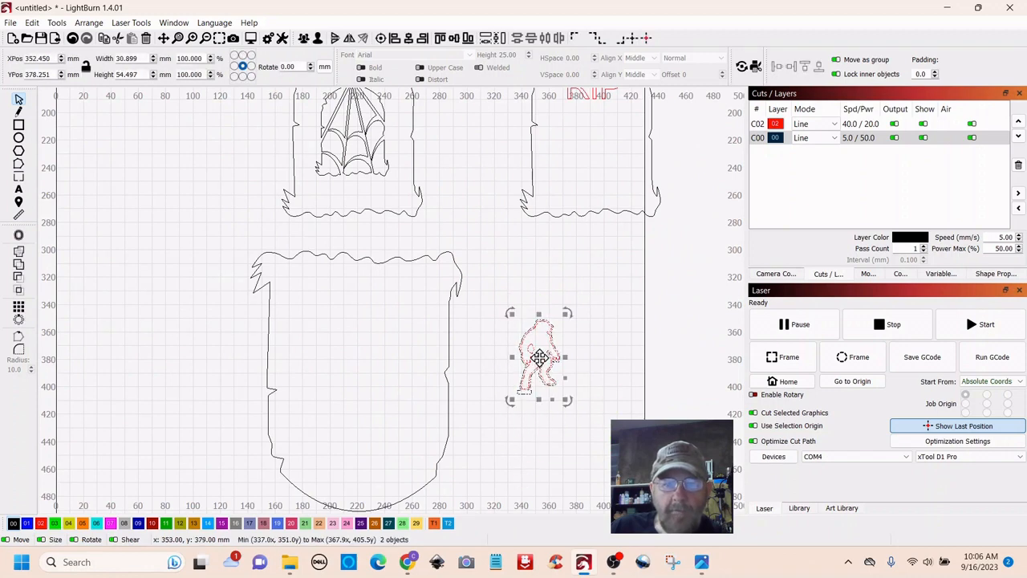
pyautogui.moveTo(534, 360); pyautogui.dragTo(313, 296)
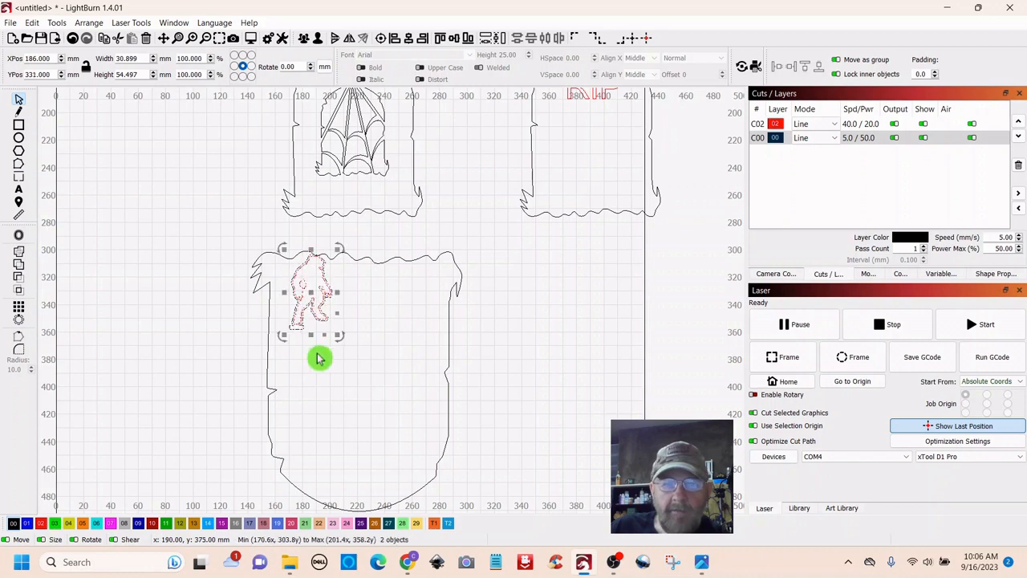
pyautogui.click(551, 334)
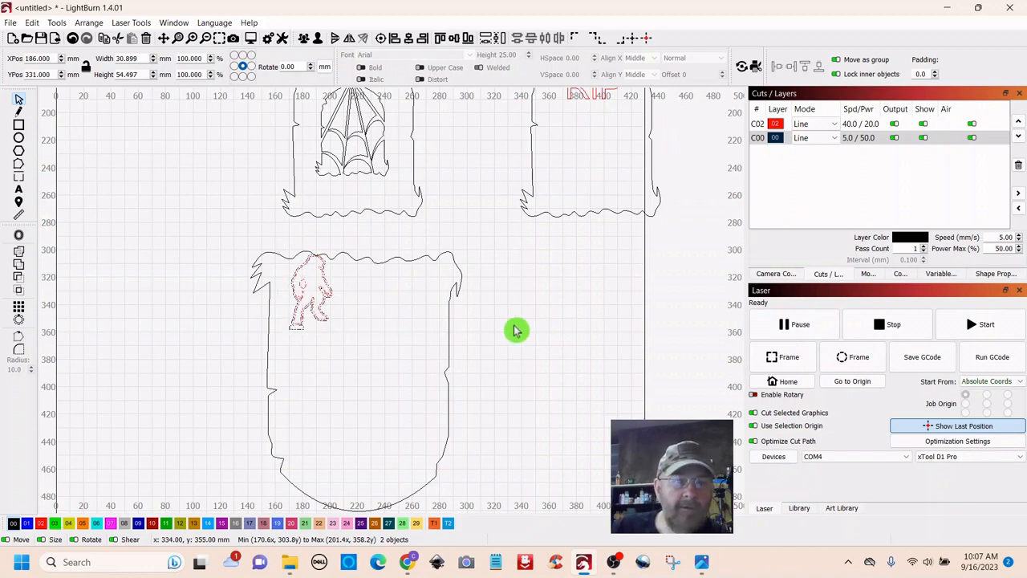
# - Import zombies.svg and scale the group down to about 43.471 × 50.180 mm
pyautogui.click(56, 42)
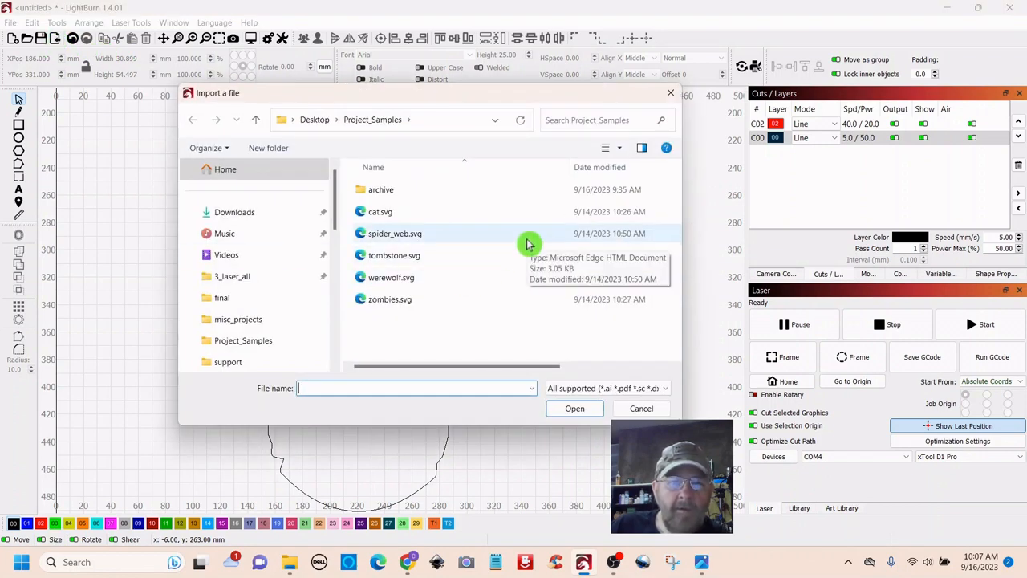
pyautogui.doubleClick(380, 301)
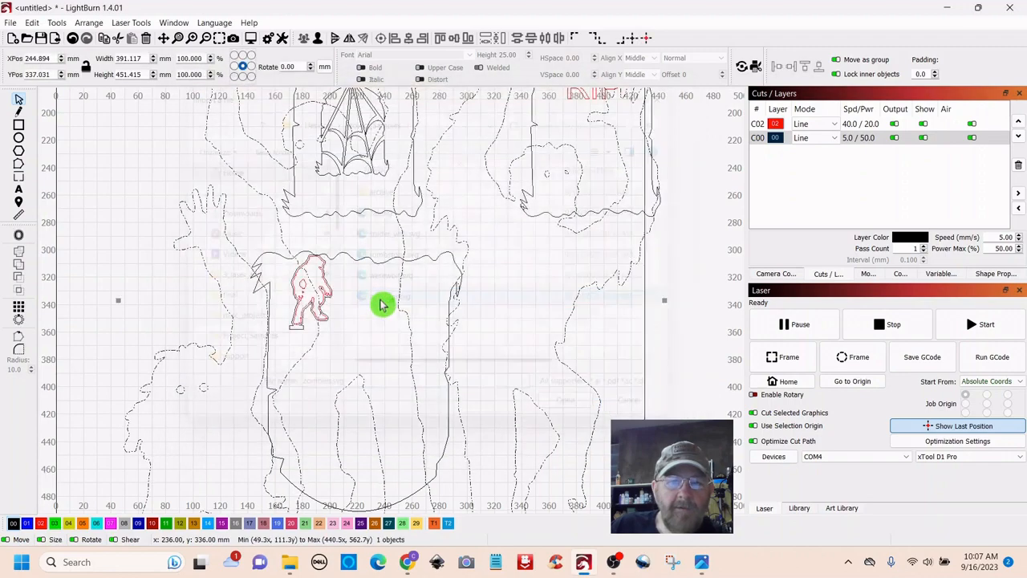
pyautogui.scroll(-3, 446, 303)
pyautogui.scroll(-3, 446, 303)
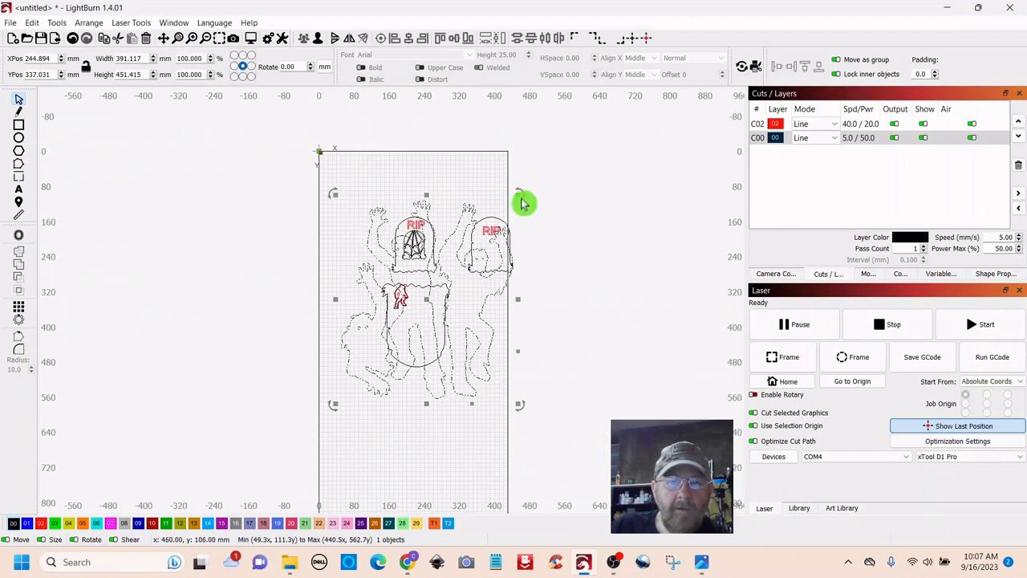
pyautogui.moveTo(518, 198); pyautogui.dragTo(468, 337)
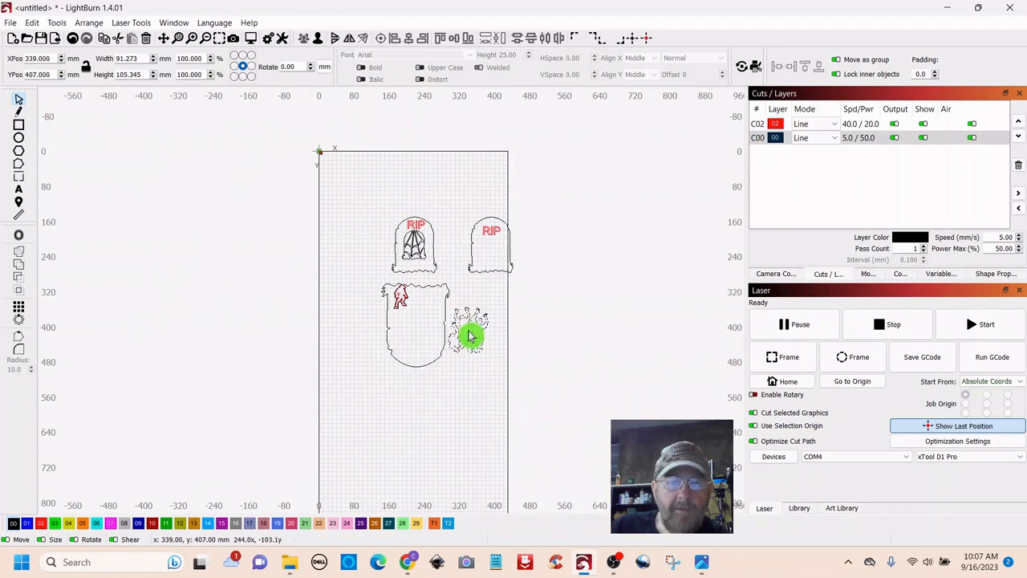
pyautogui.scroll(3, 473, 404)
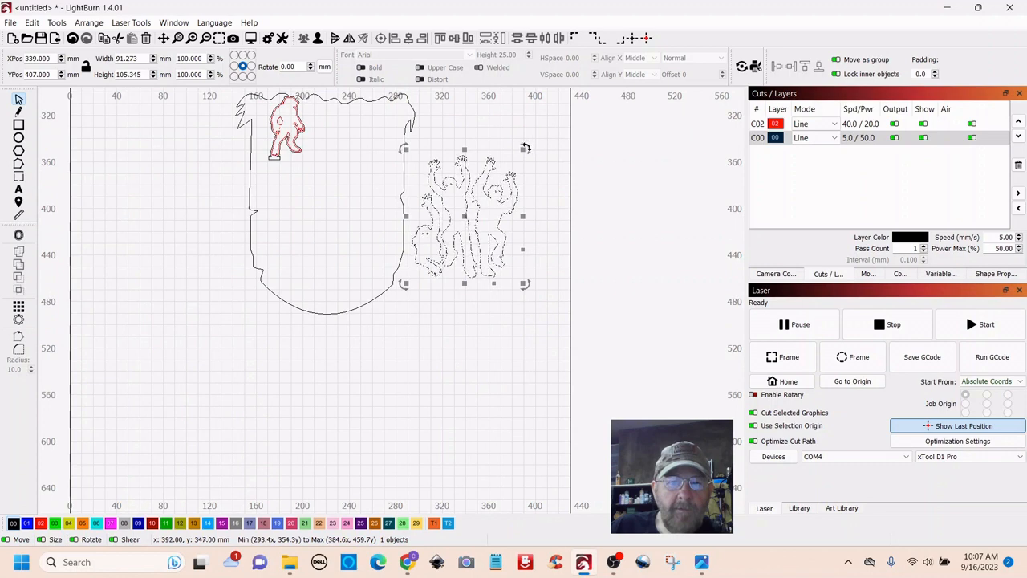
pyautogui.moveTo(524, 149); pyautogui.dragTo(468, 213)
# - Place the zombie group right of the large tombstone at X 363, Y 348
pyautogui.moveTo(433, 249)
pyautogui.mouseDown()
pyautogui.moveTo(364, 169)
pyautogui.moveTo(349, 135)
pyautogui.mouseUp()
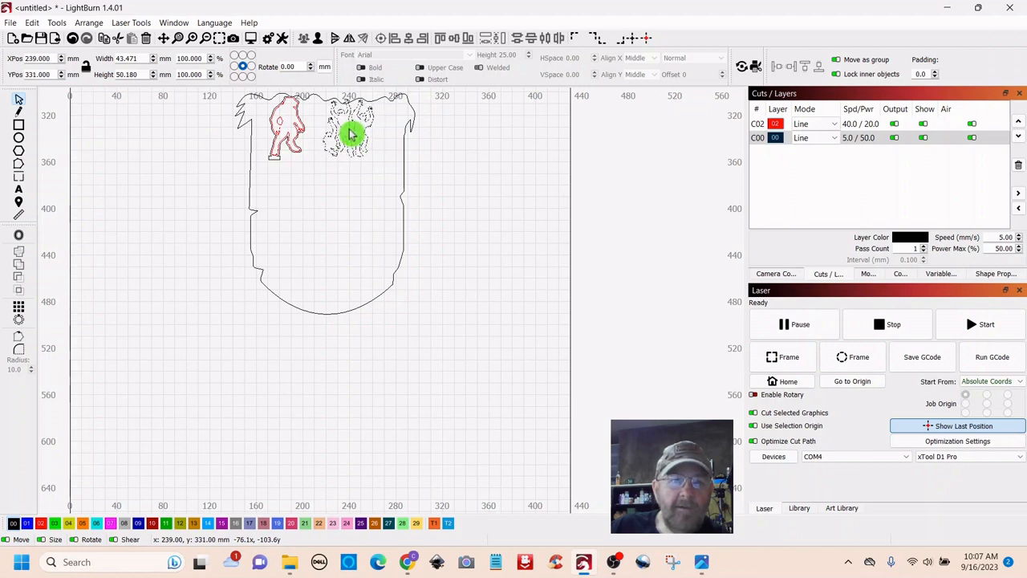
pyautogui.moveTo(349, 135); pyautogui.dragTo(350, 135)
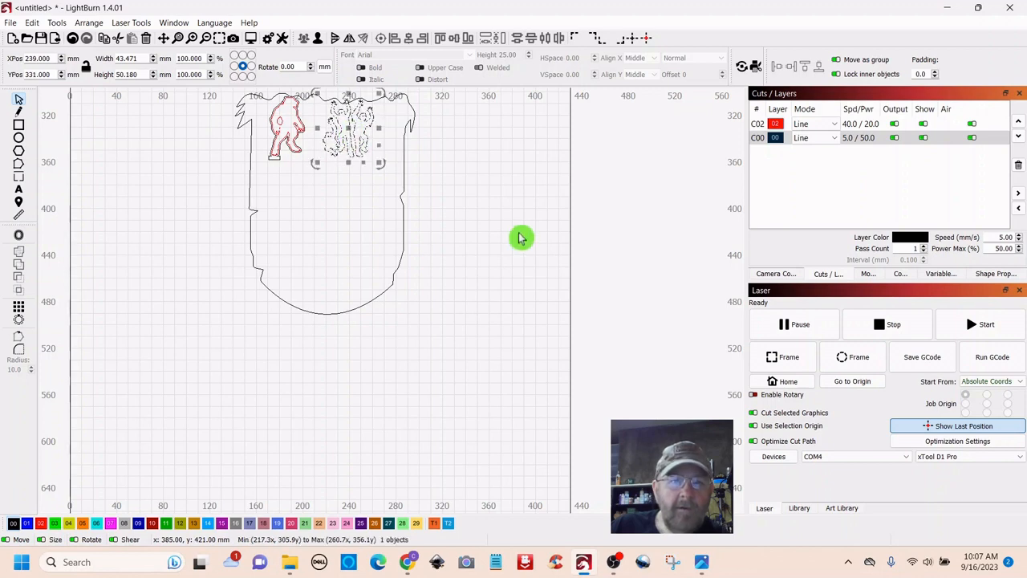
pyautogui.moveTo(521, 235); pyautogui.dragTo(520, 313)
pyautogui.moveTo(349, 210); pyautogui.dragTo(498, 233)
pyautogui.click(495, 334)
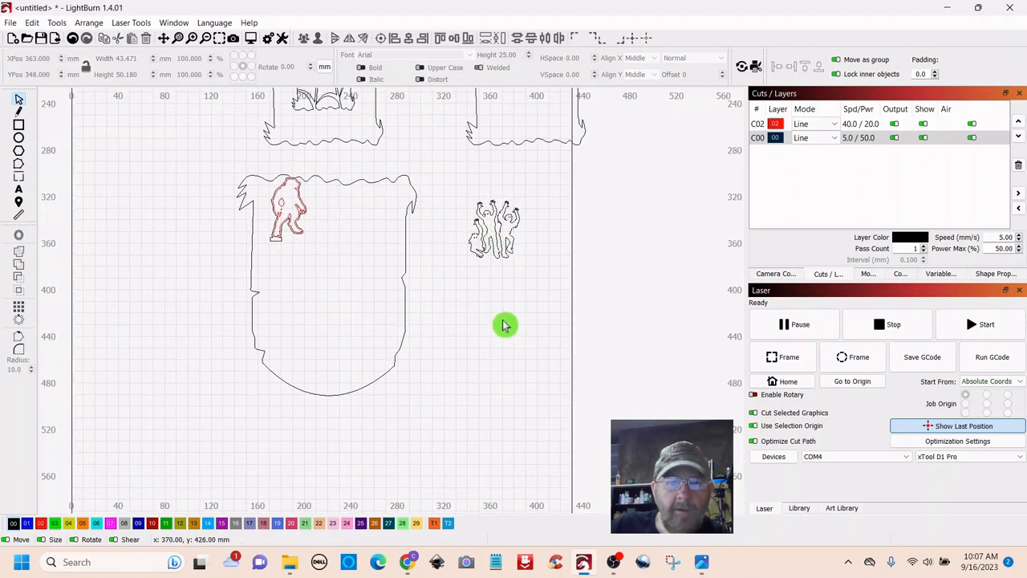
# - Draw a thin bar along the dancing figures' feet
pyautogui.scroll(-2, 505, 325)
pyautogui.scroll(5, 499, 327)
pyautogui.moveTo(553, 266)
pyautogui.mouseDown()
pyautogui.moveTo(512, 432)
pyautogui.moveTo(567, 366)
pyautogui.mouseUp()
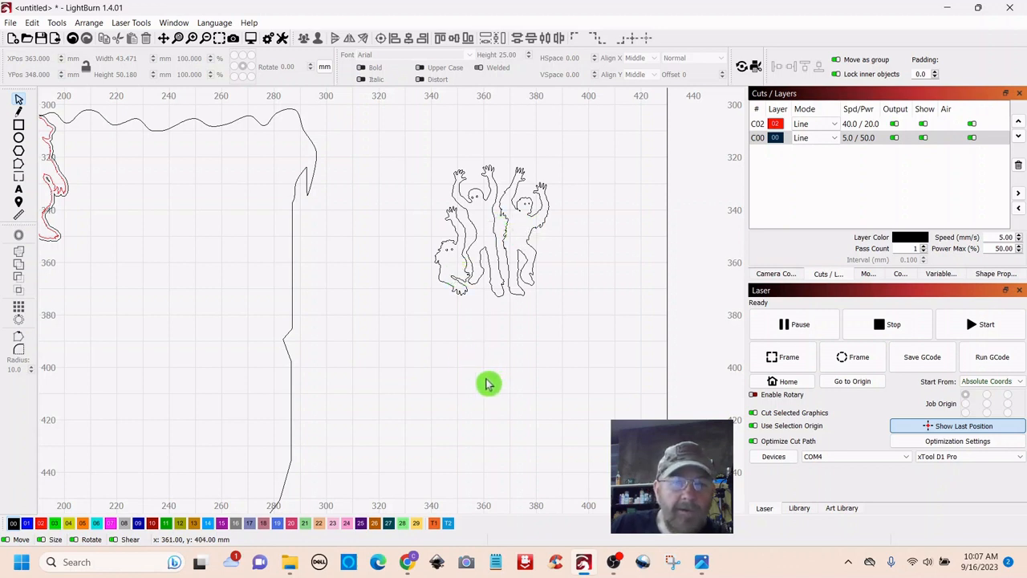
pyautogui.click(19, 127)
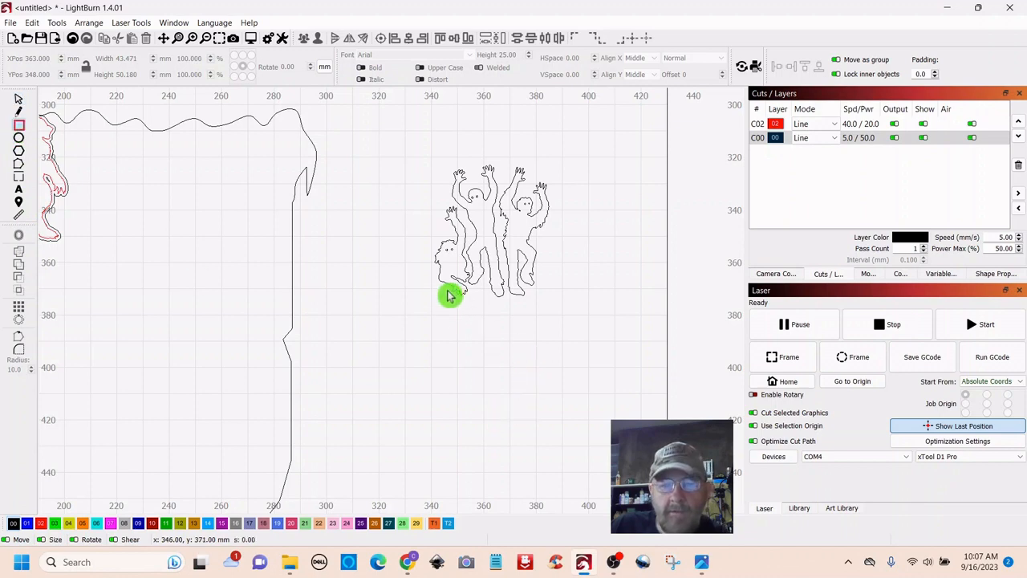
pyautogui.moveTo(447, 292); pyautogui.dragTo(454, 291)
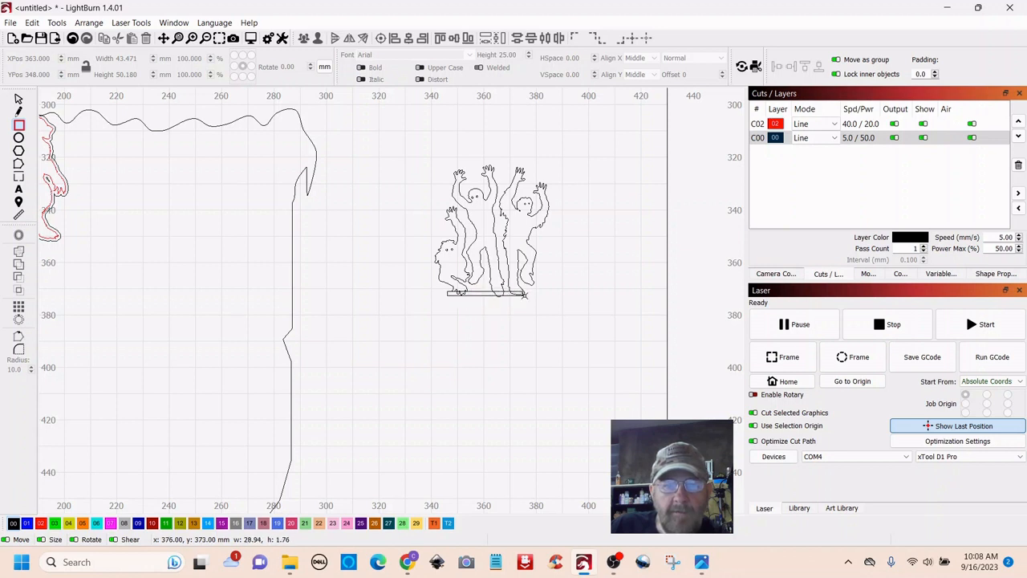
pyautogui.moveTo(523, 295); pyautogui.dragTo(525, 295)
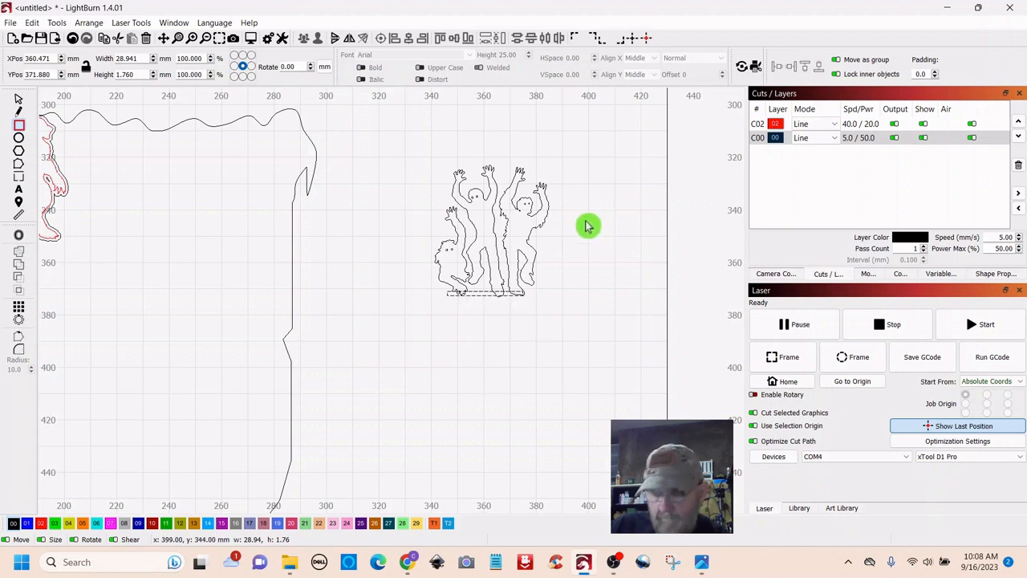
# - Union the bar with the three figures into one 43.477 × 50.165 mm outline
pyautogui.click(20, 100)
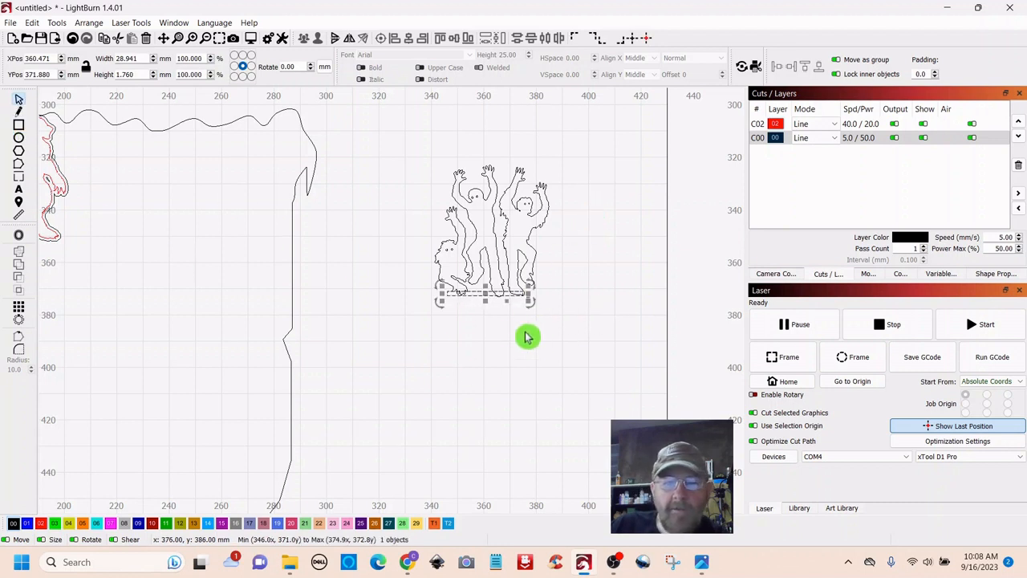
pyautogui.keyDown('shift'); pyautogui.click(507, 225); pyautogui.keyUp('shift')
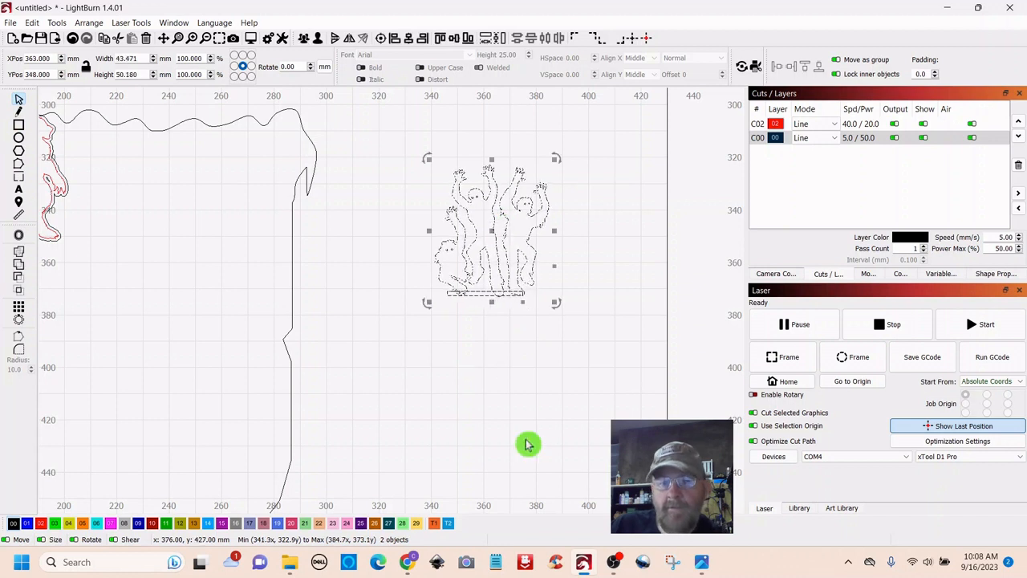
pyautogui.click(22, 265)
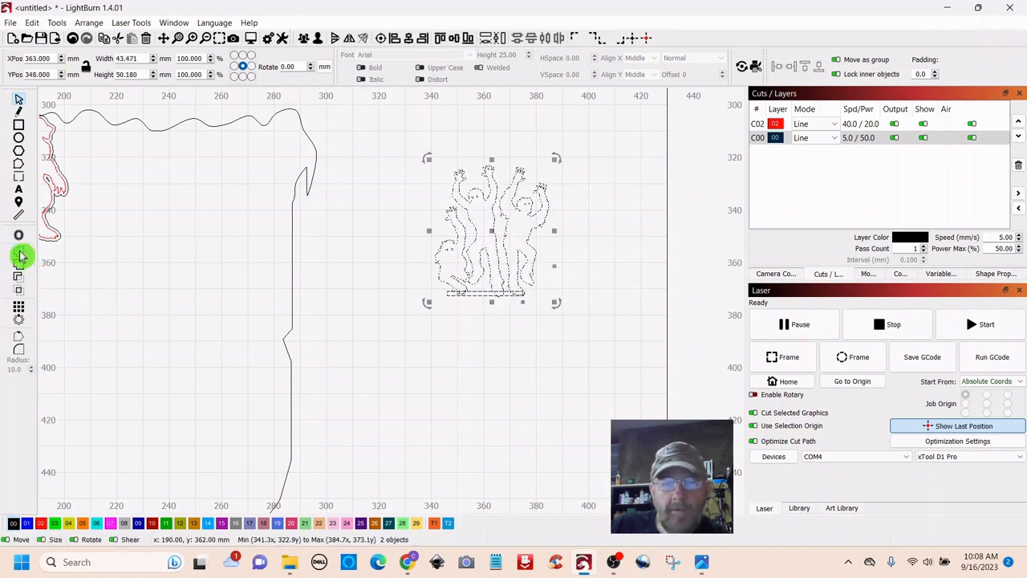
pyautogui.click(484, 356)
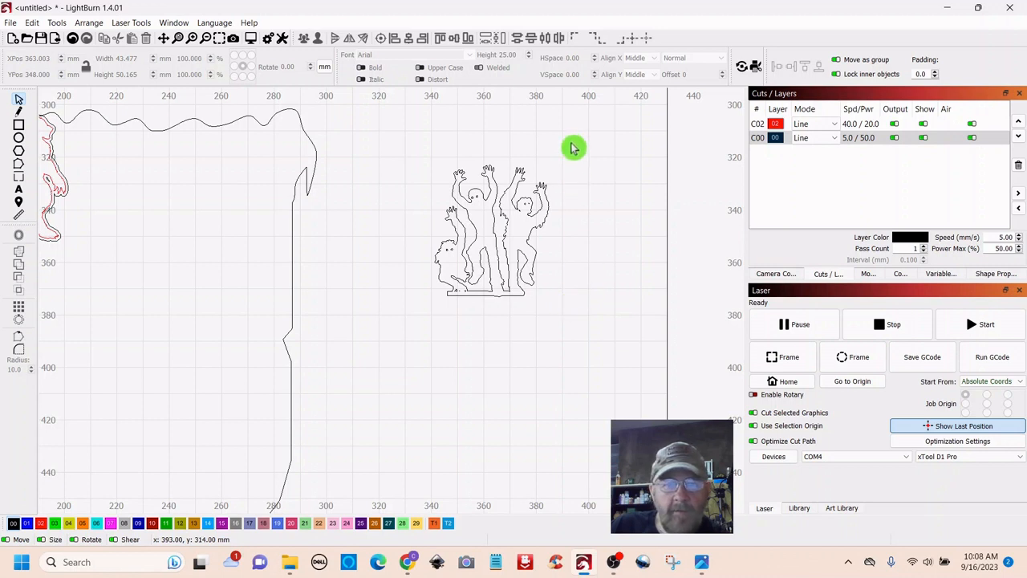
# - Revert the union so the dancing figures and thin bar are separate shapes again
pyautogui.moveTo(569, 145)
pyautogui.mouseDown()
pyautogui.moveTo(454, 154)
pyautogui.moveTo(429, 362)
pyautogui.mouseUp()
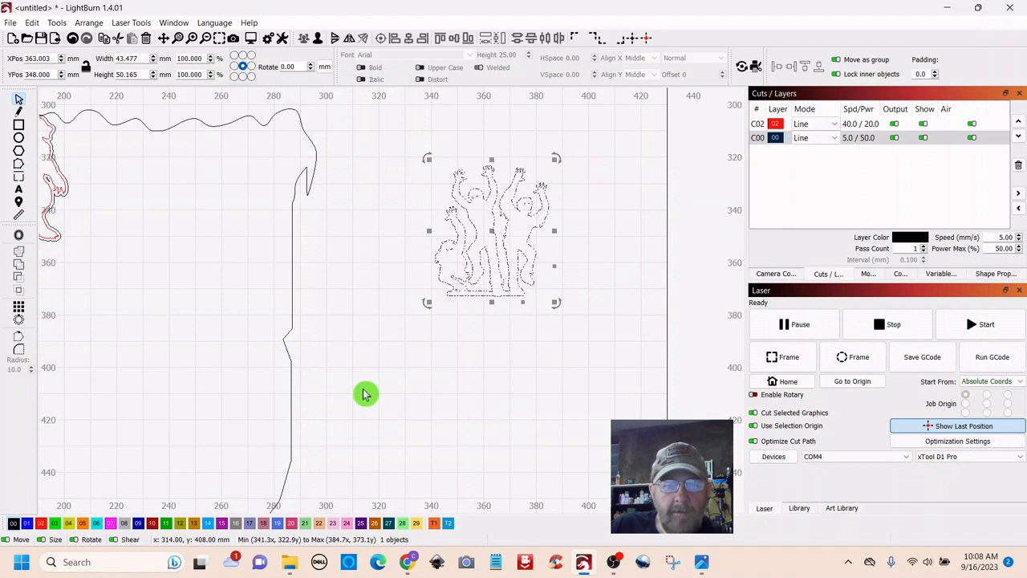
pyautogui.click(40, 523)
pyautogui.click(389, 424)
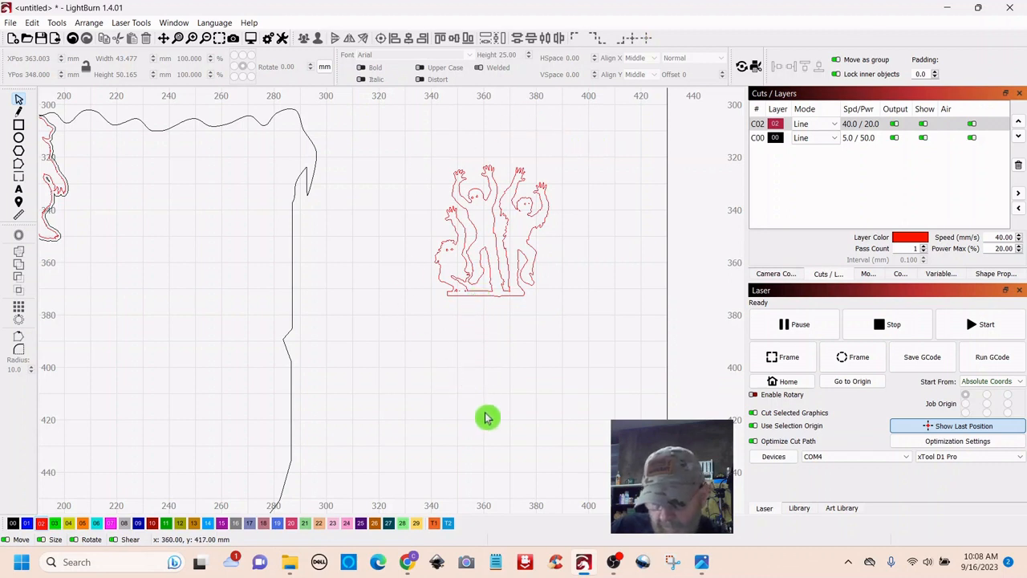
pyautogui.hotkey('ctrl', 'z')
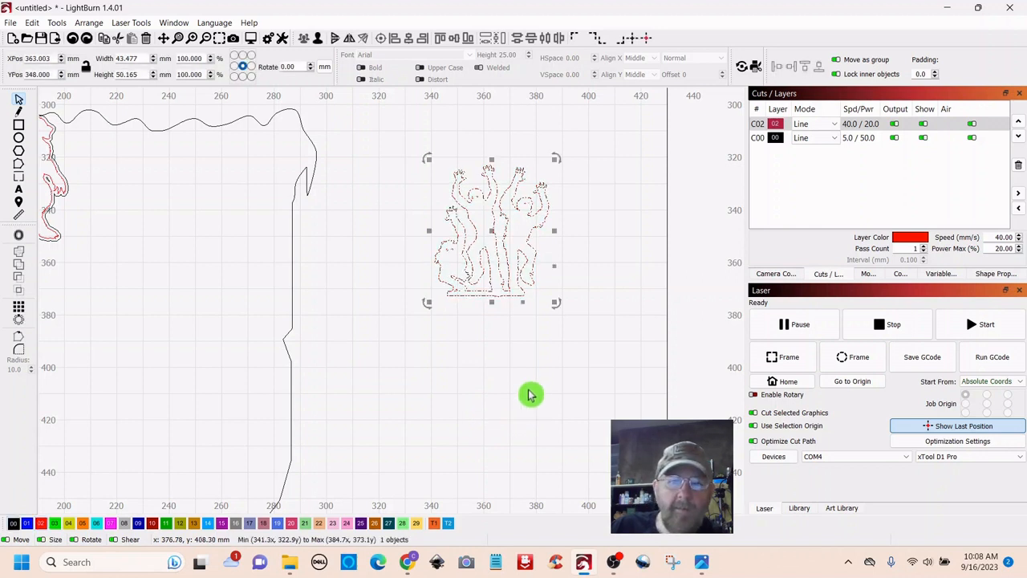
pyautogui.hotkey('ctrl', 'z')
pyautogui.hotkey('ctrl', 'z')
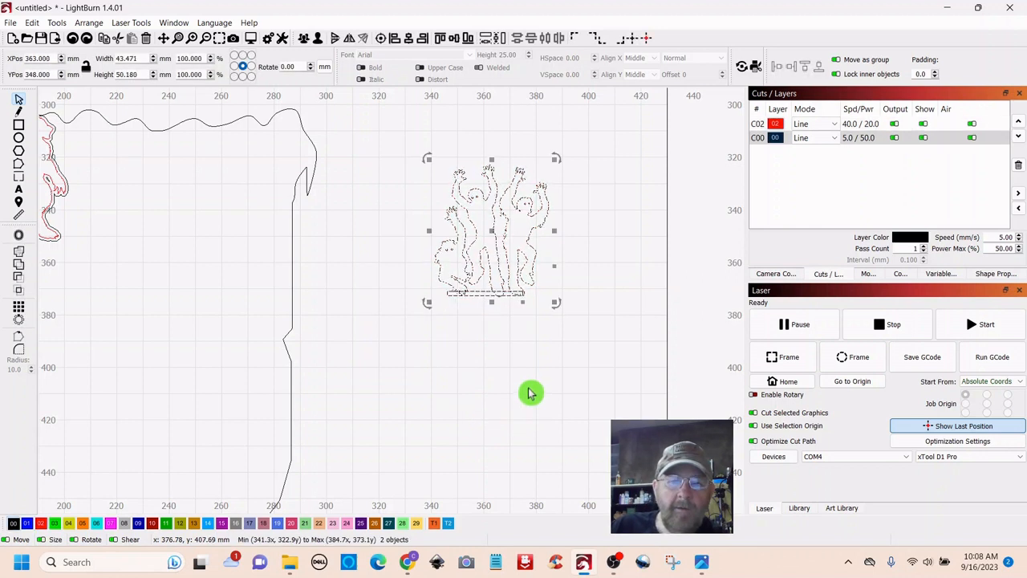
# - Move the thin bar down away from the figures to about Y 416 mm
pyautogui.click(487, 292)
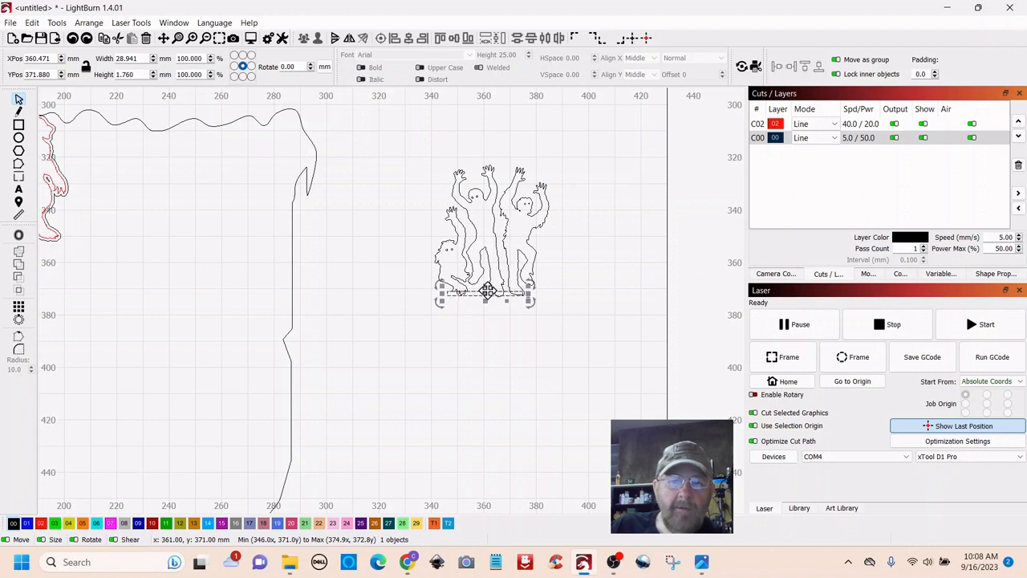
pyautogui.moveTo(487, 291); pyautogui.dragTo(491, 413)
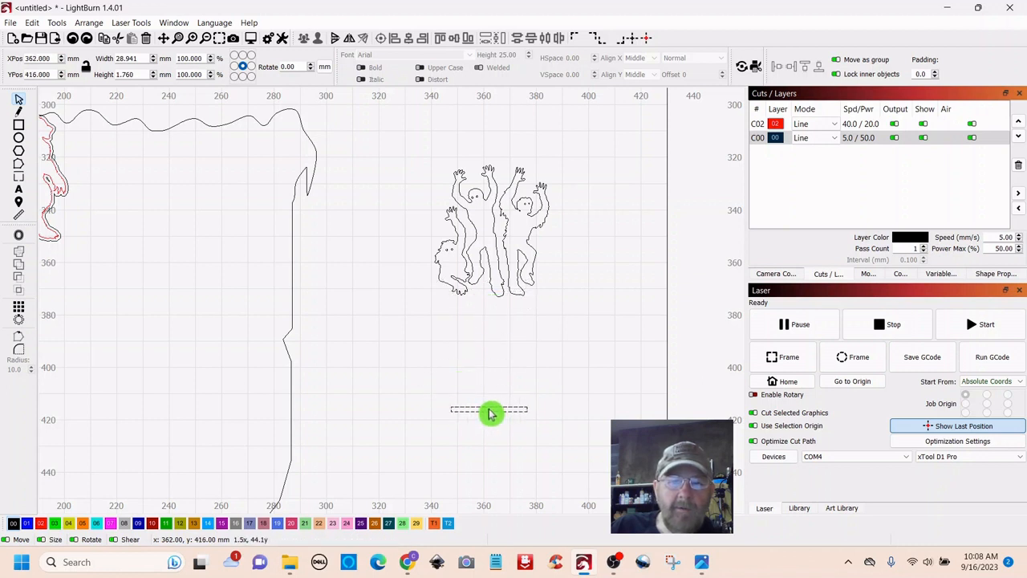
pyautogui.click(546, 339)
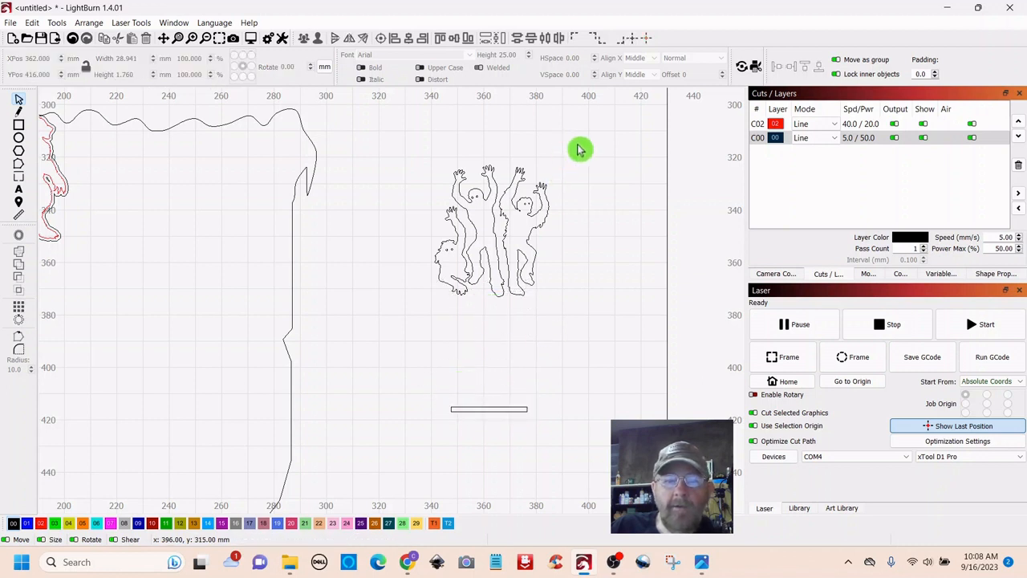
# - Put the three dancing figures on the red 02 layer
pyautogui.moveTo(576, 145); pyautogui.dragTo(401, 334)
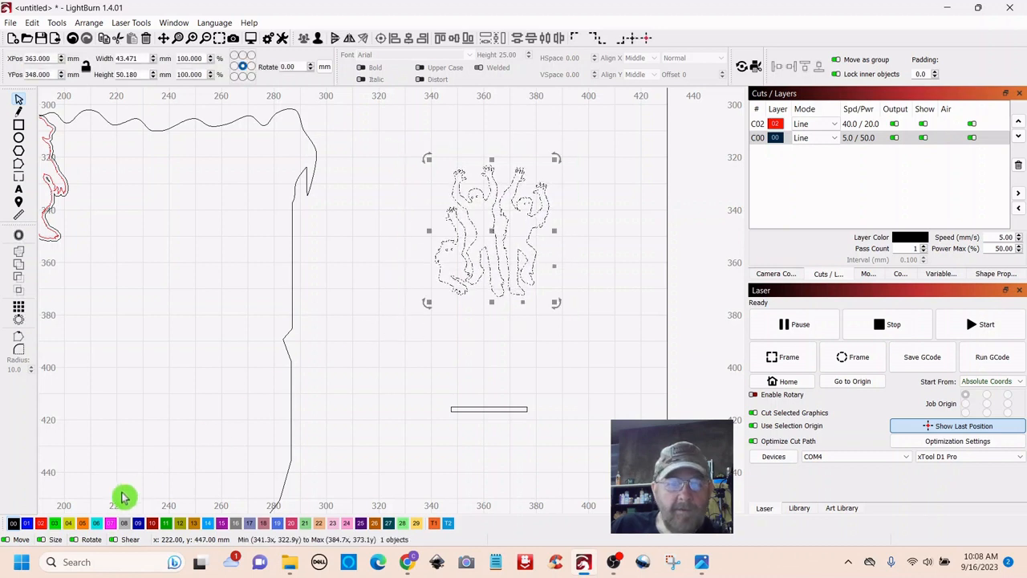
pyautogui.click(43, 524)
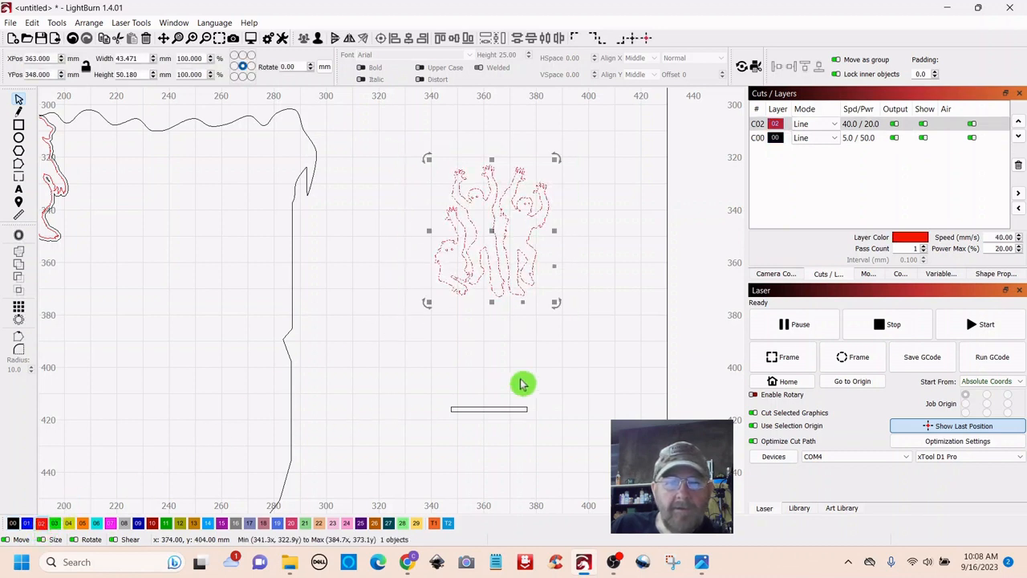
pyautogui.click(583, 383)
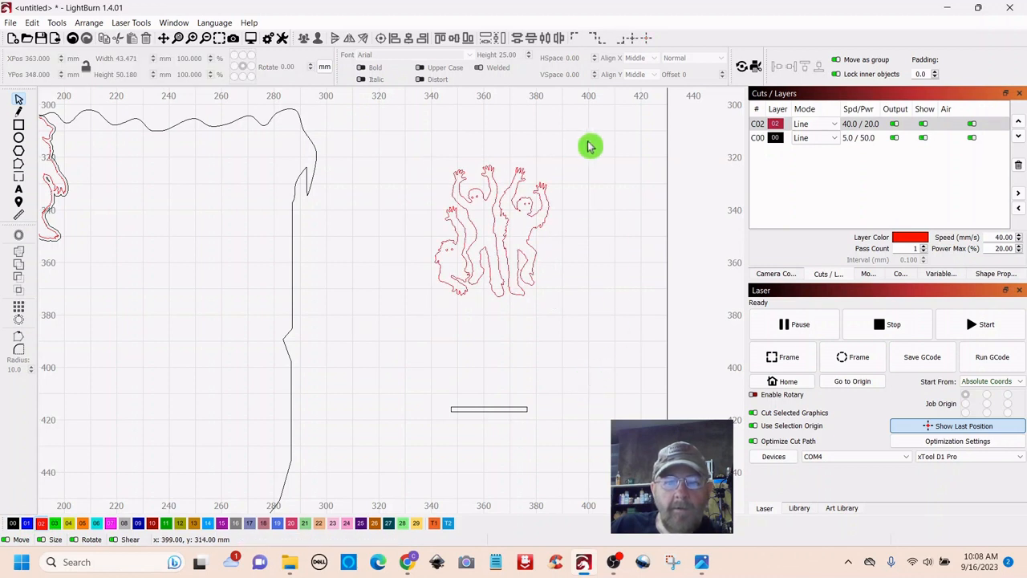
pyautogui.moveTo(594, 147); pyautogui.dragTo(390, 344)
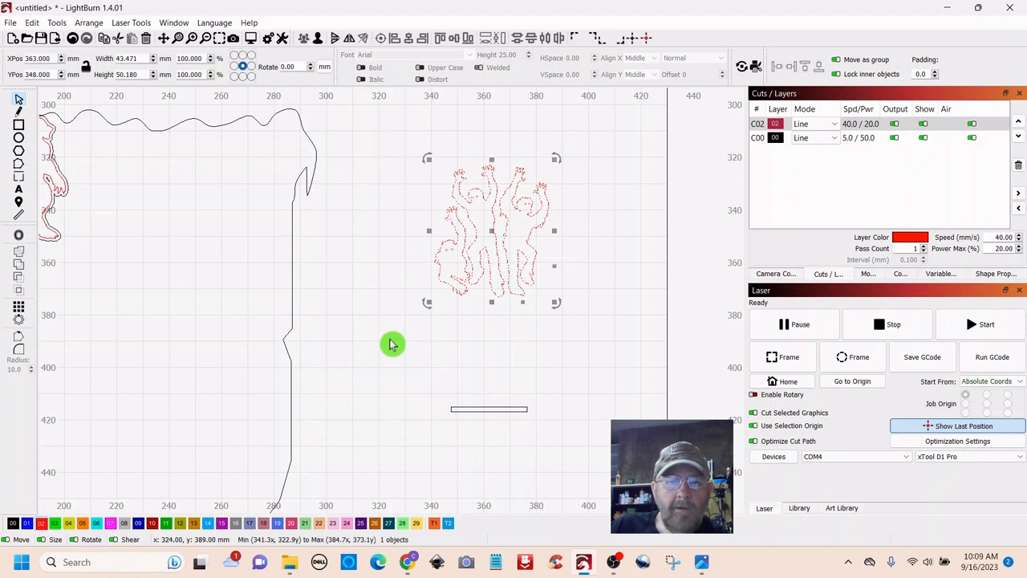
# - Create a 1.00 mm outward offset around the red figures and assign it to black 00 layer
pyautogui.click(20, 238)
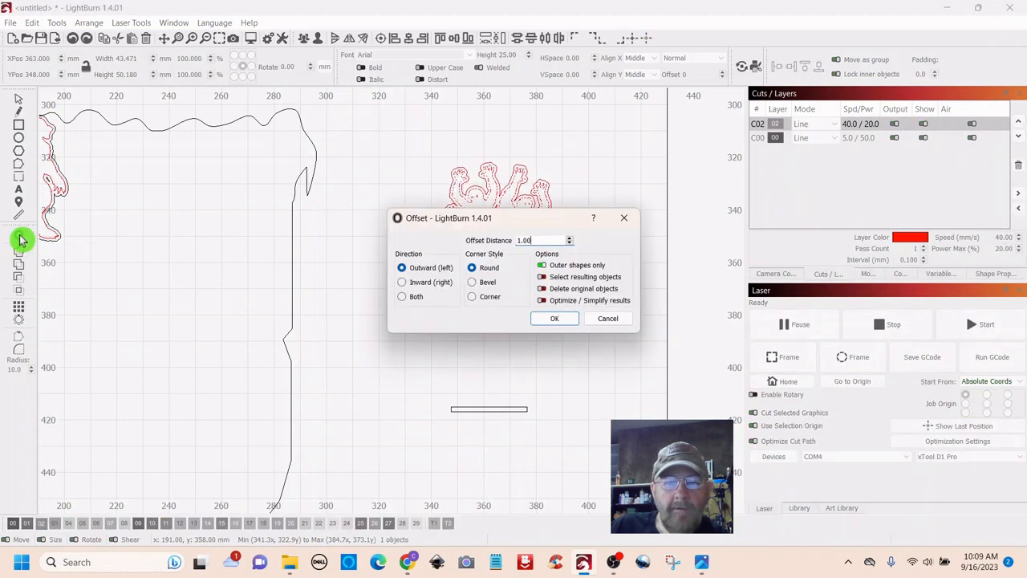
pyautogui.click(556, 320)
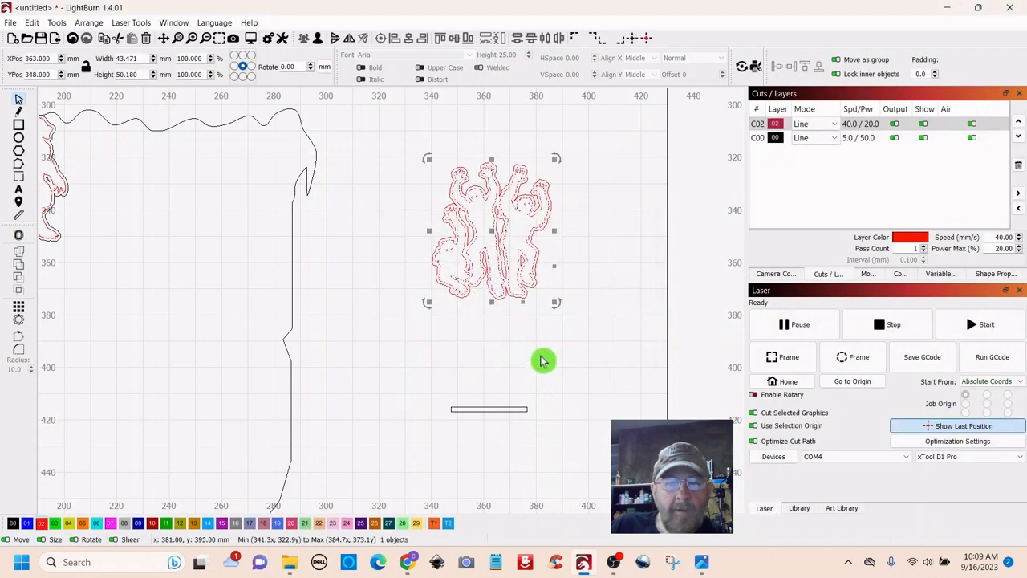
pyautogui.click(541, 355)
pyautogui.scroll(4, 546, 350)
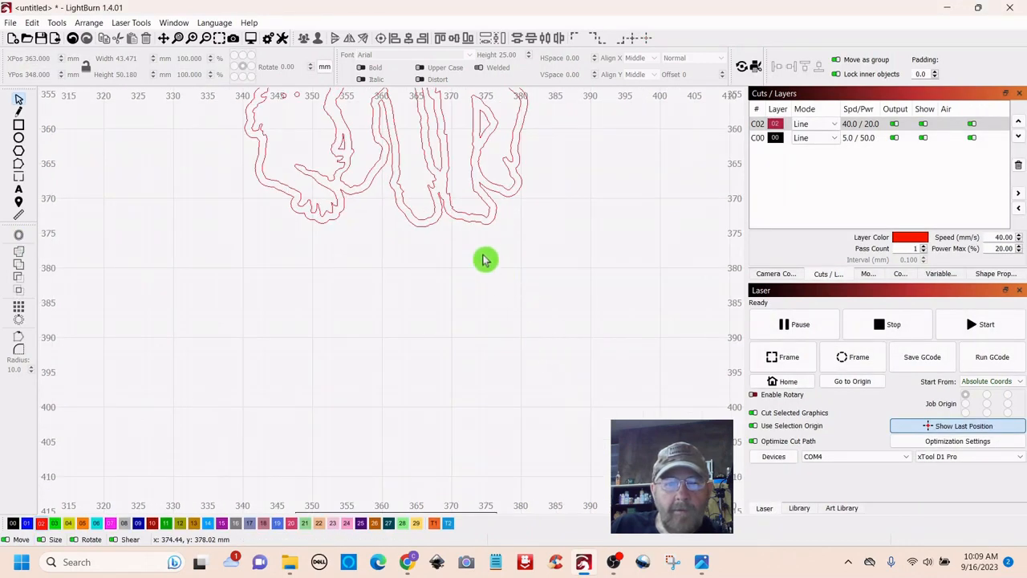
pyautogui.click(489, 223)
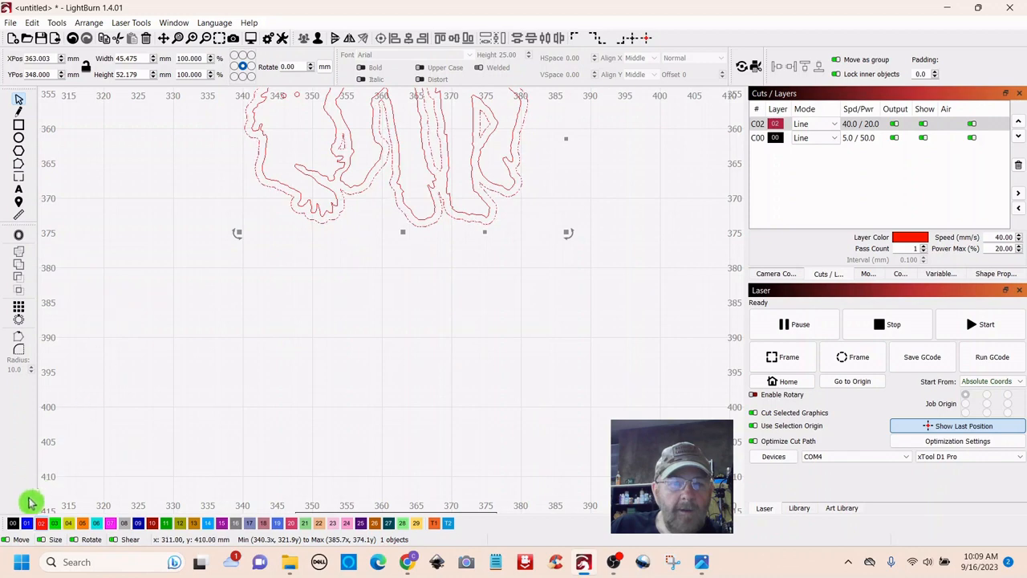
pyautogui.click(14, 523)
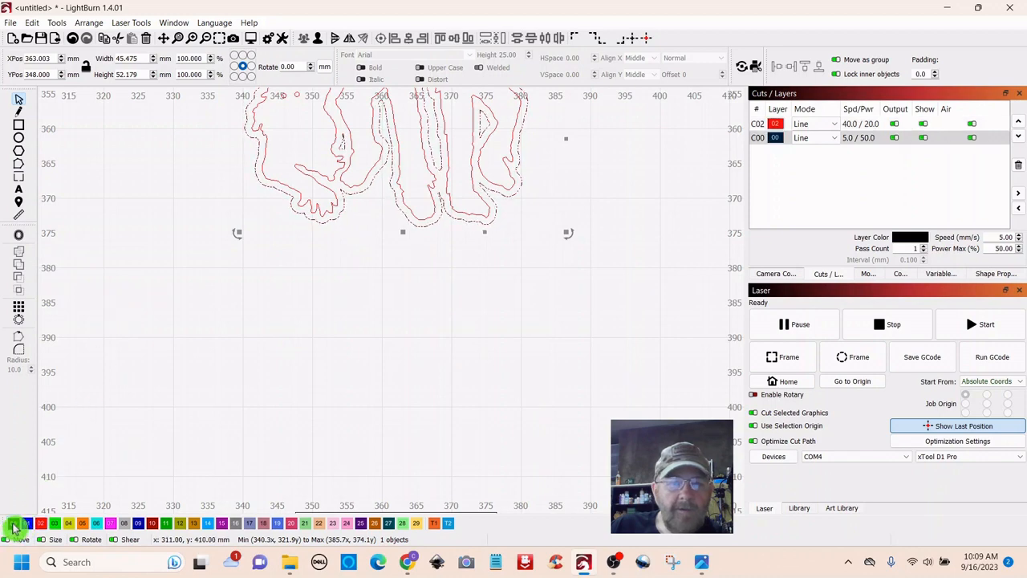
pyautogui.scroll(-3, 469, 377)
pyautogui.click(560, 379)
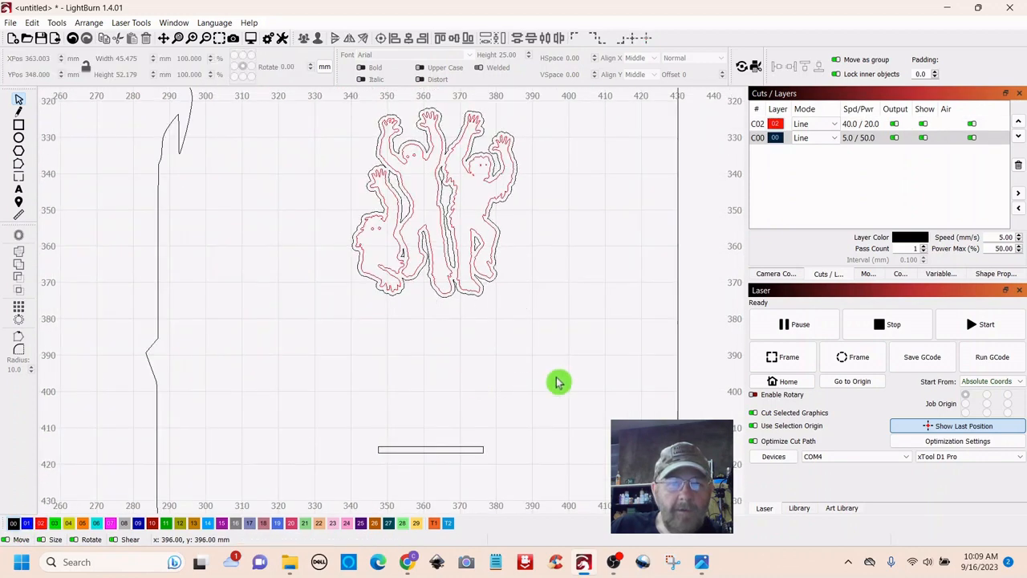
# - Move the black outline beside the figures and weld the thin bar onto its bottom (45.471 × 52.173 mm)
pyautogui.moveTo(461, 294); pyautogui.dragTo(616, 408)
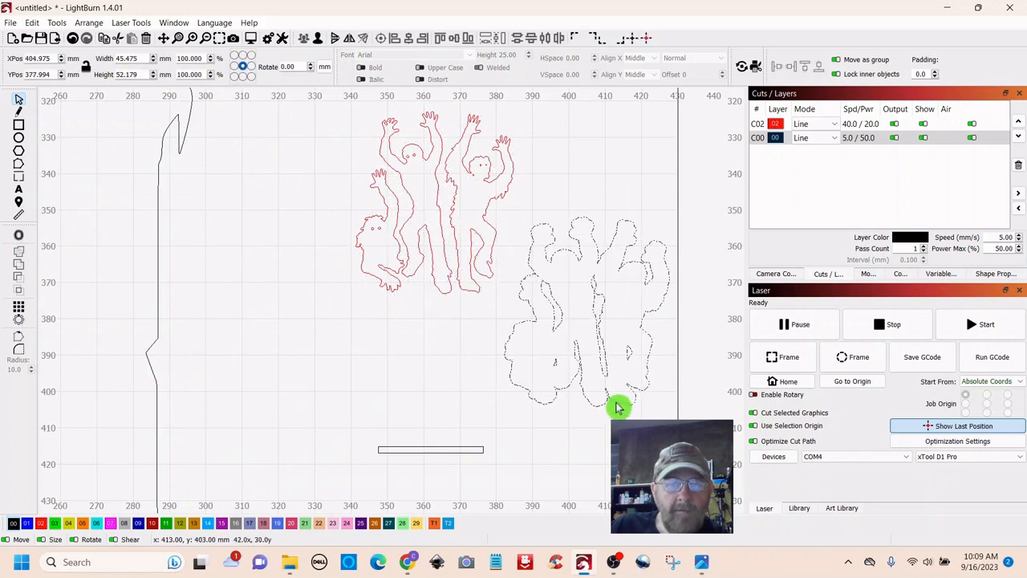
pyautogui.click(584, 470)
pyautogui.click(437, 449)
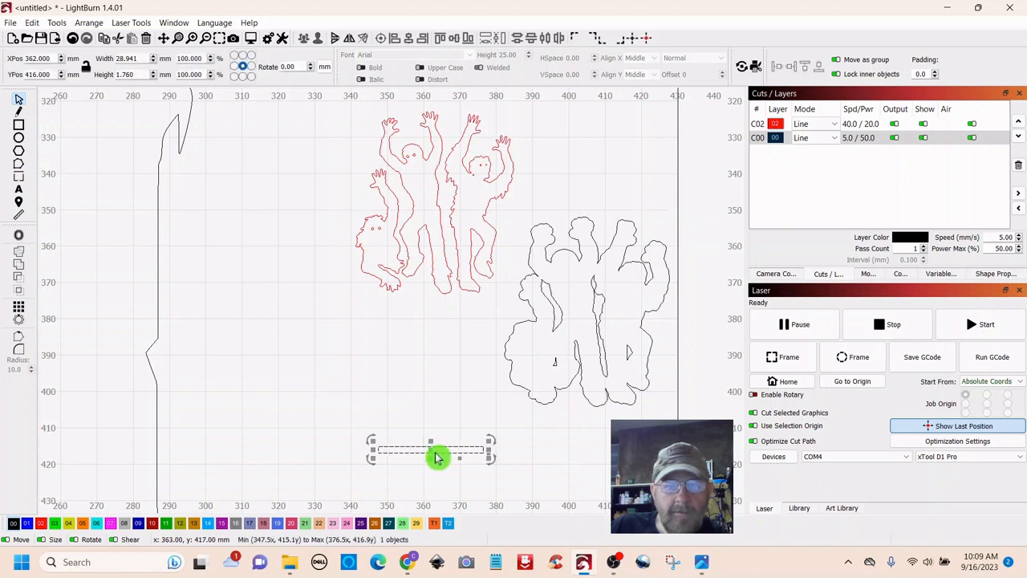
pyautogui.moveTo(433, 452); pyautogui.dragTo(542, 436)
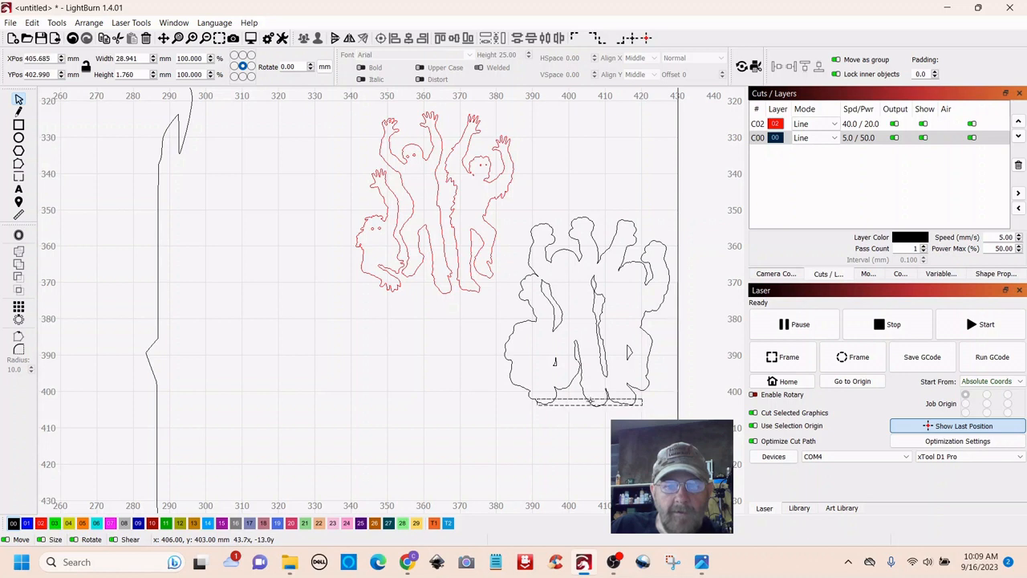
pyautogui.moveTo(589, 402); pyautogui.dragTo(589, 402)
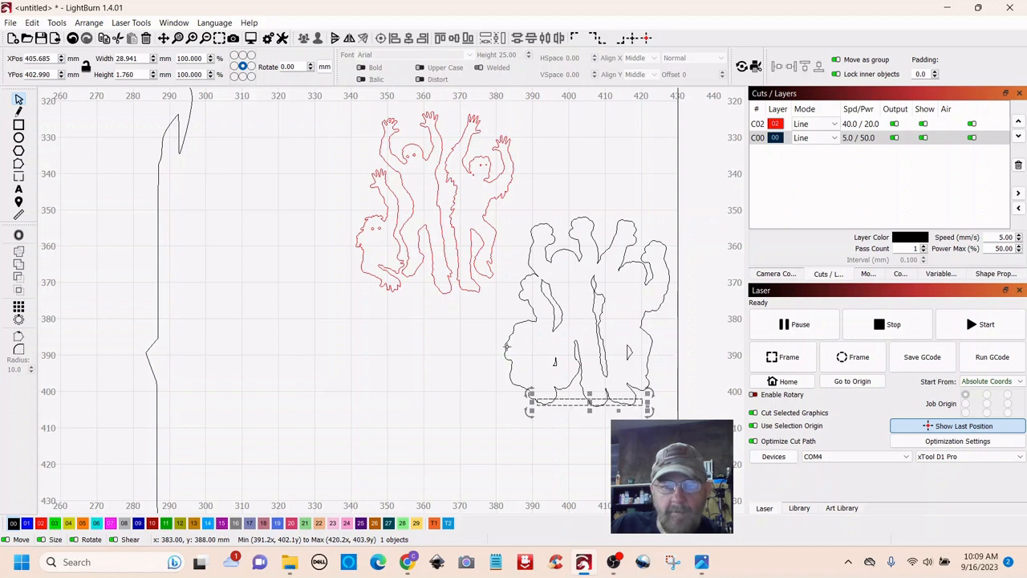
pyautogui.keyDown('shift'); pyautogui.click(511, 332); pyautogui.keyUp('shift')
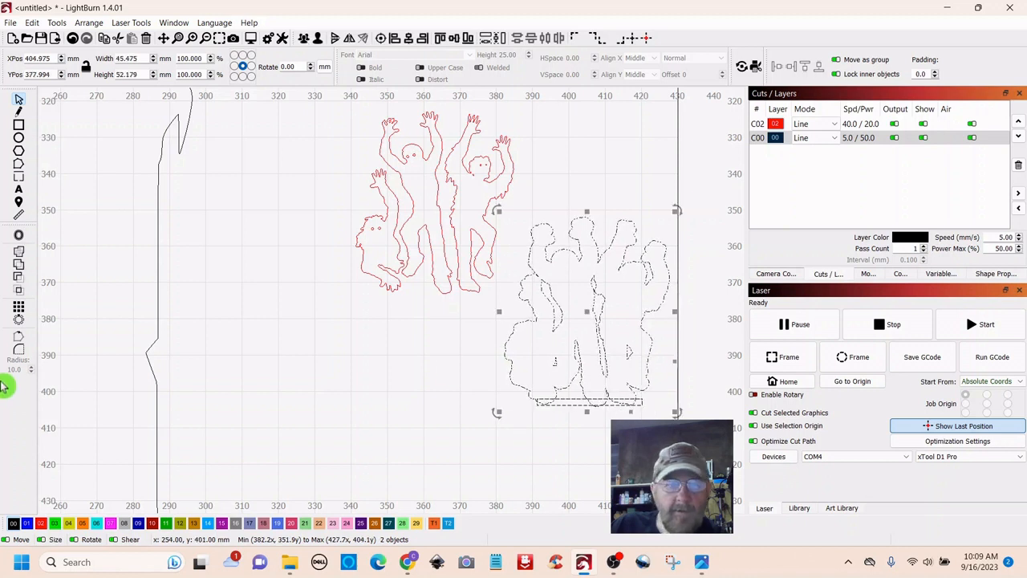
pyautogui.click(19, 255)
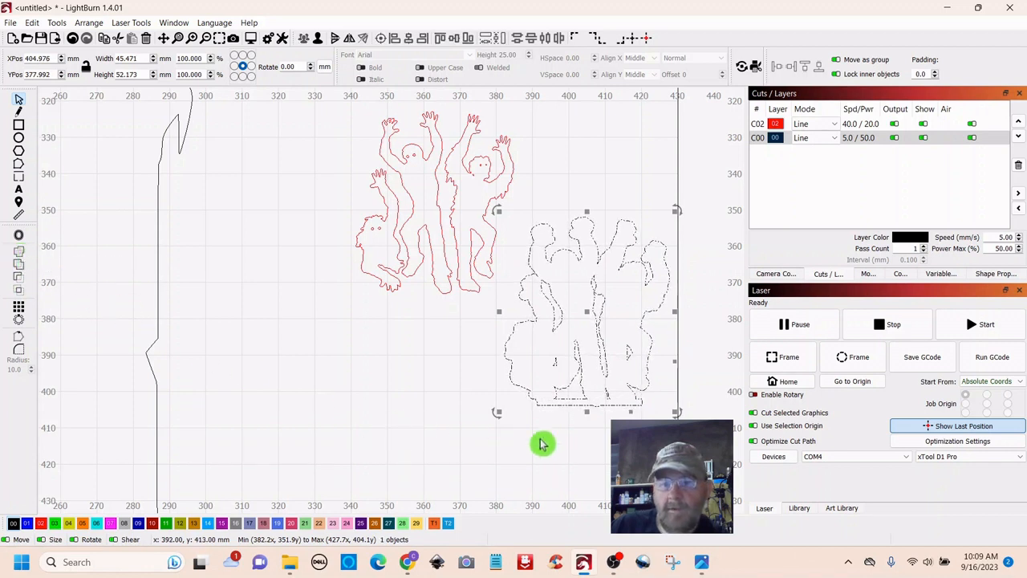
pyautogui.click(598, 456)
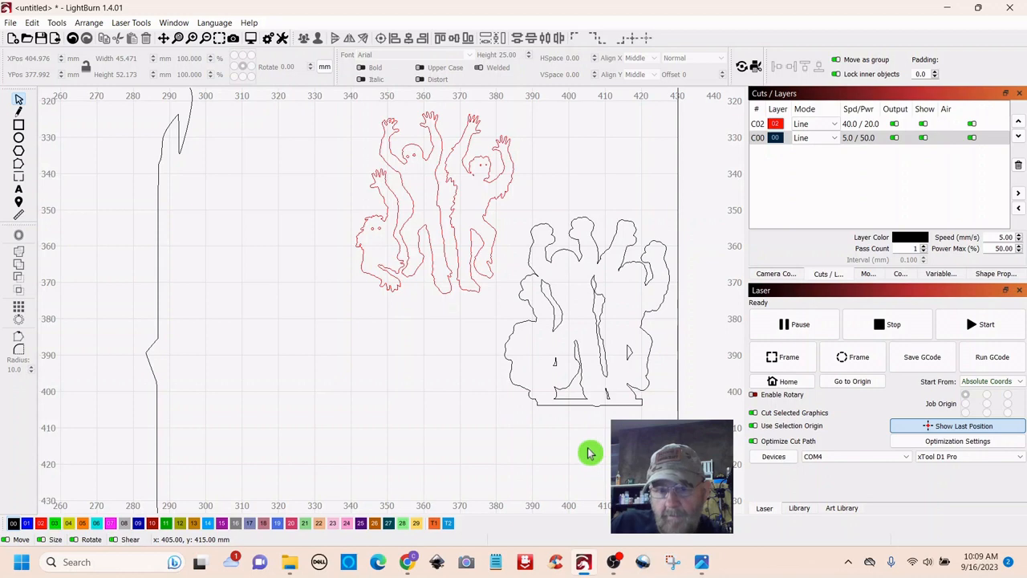
pyautogui.scroll(-5, 337, 403)
# - Draw a 10 × 3 mm rectangle below the black zombie outline
pyautogui.scroll(-1, 321, 401)
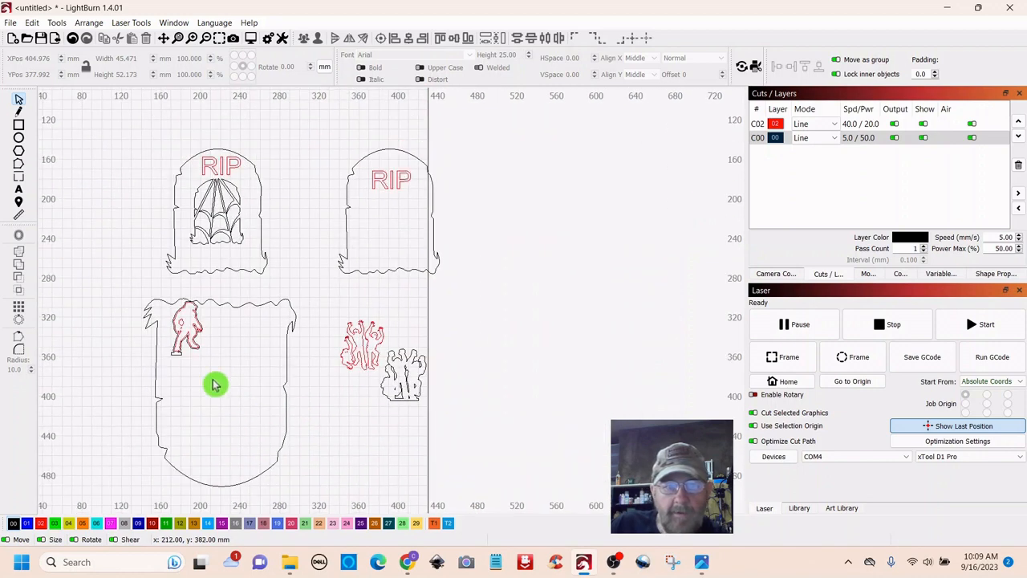
pyautogui.scroll(4, 393, 434)
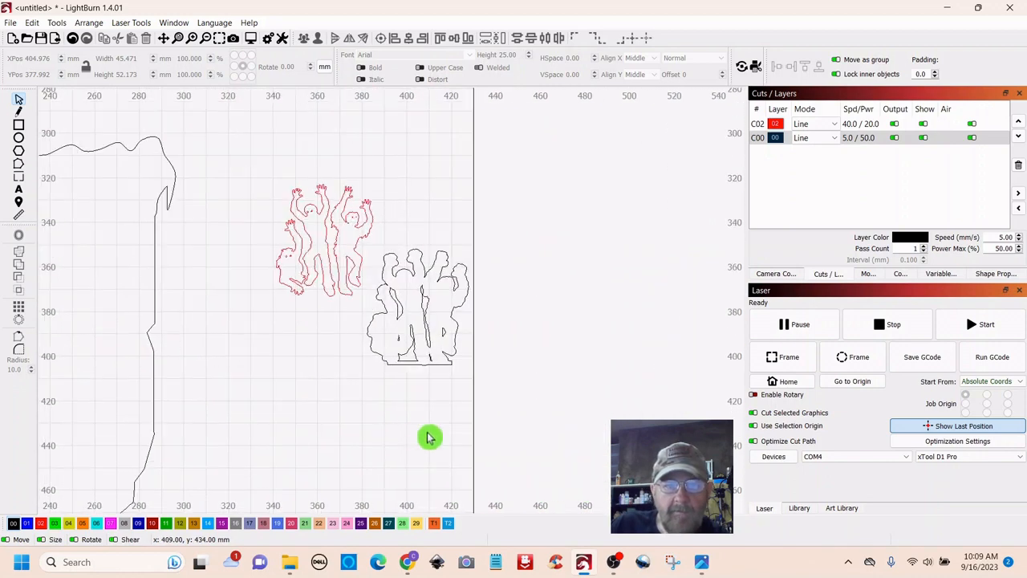
pyautogui.moveTo(429, 436); pyautogui.dragTo(412, 376)
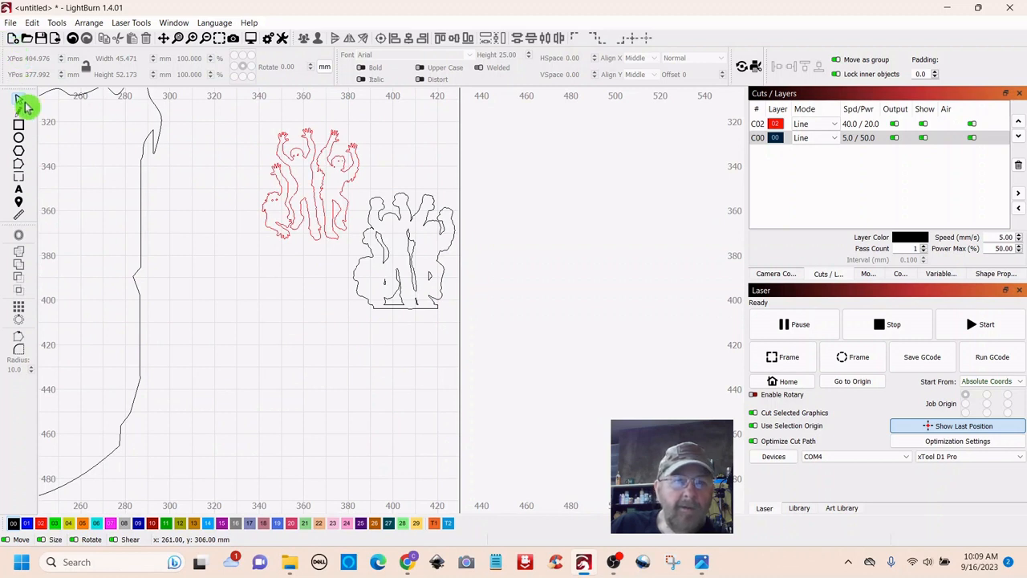
pyautogui.click(19, 126)
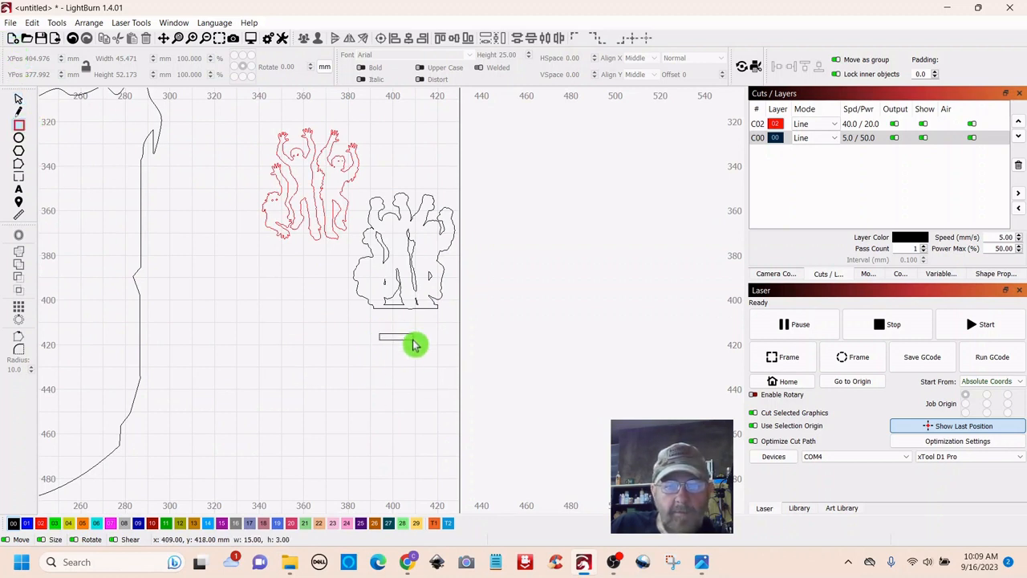
pyautogui.moveTo(414, 343); pyautogui.dragTo(414, 345)
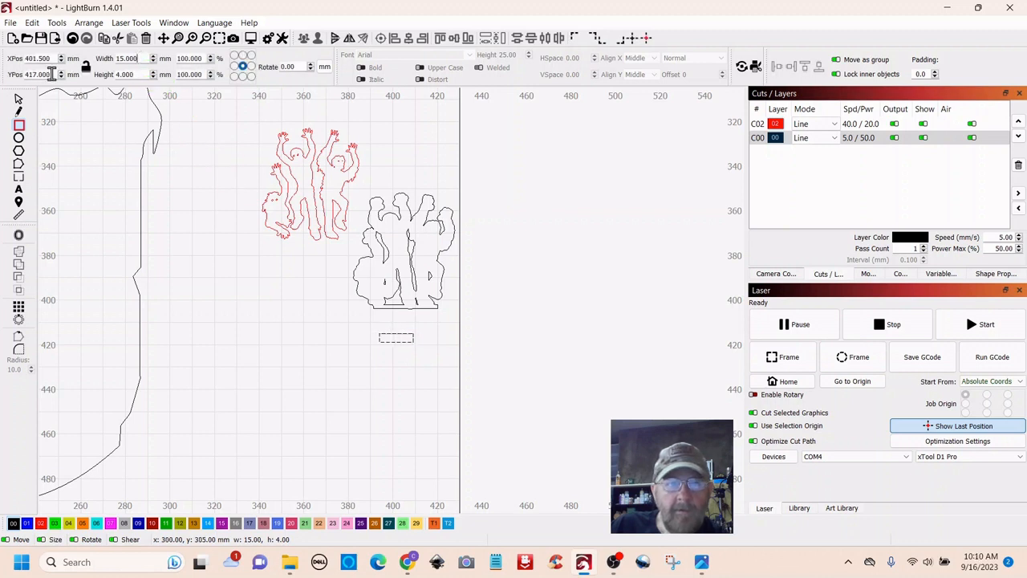
pyautogui.click(105, 73)
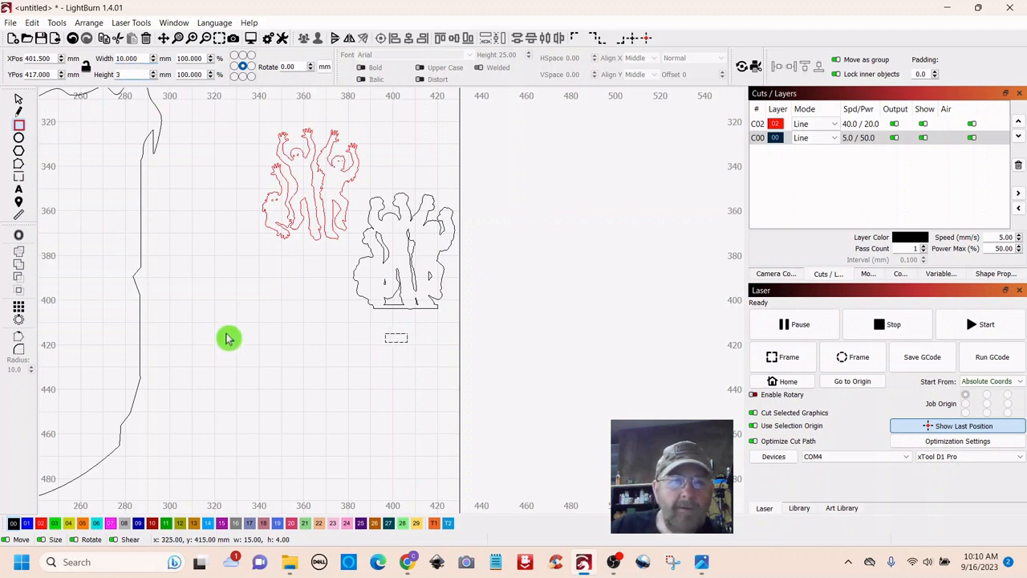
pyautogui.scroll(3, 332, 365)
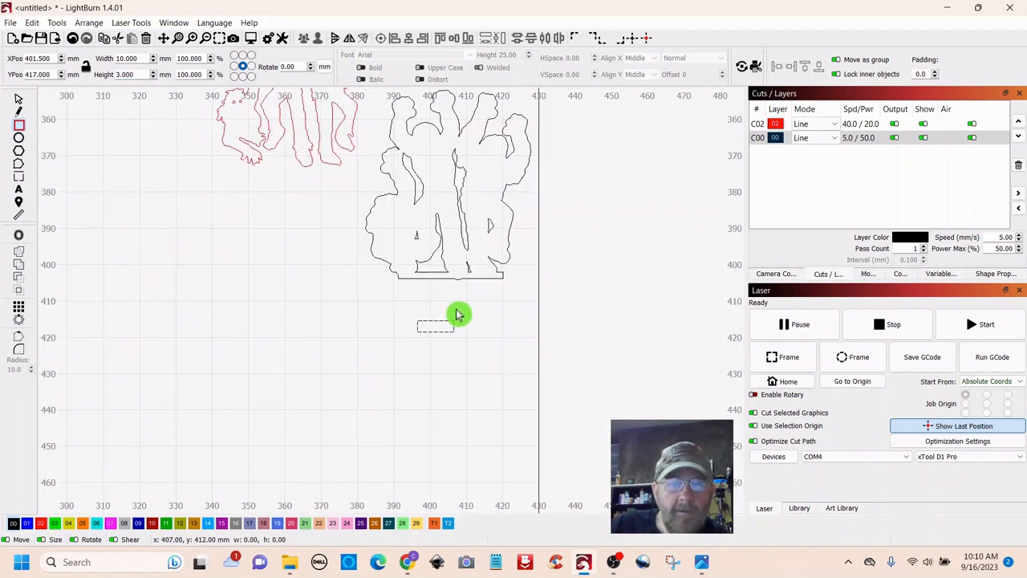
pyautogui.moveTo(466, 308)
pyautogui.mouseDown()
pyautogui.moveTo(408, 314)
pyautogui.moveTo(403, 353)
pyautogui.mouseUp()
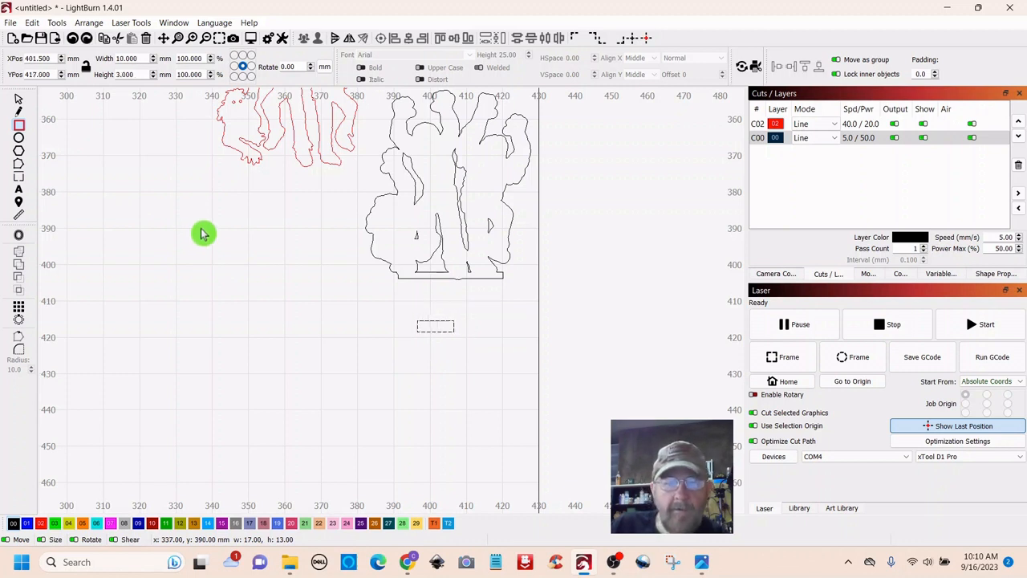
# - Duplicate the tab and move the spare copy off to the left
pyautogui.click(20, 100)
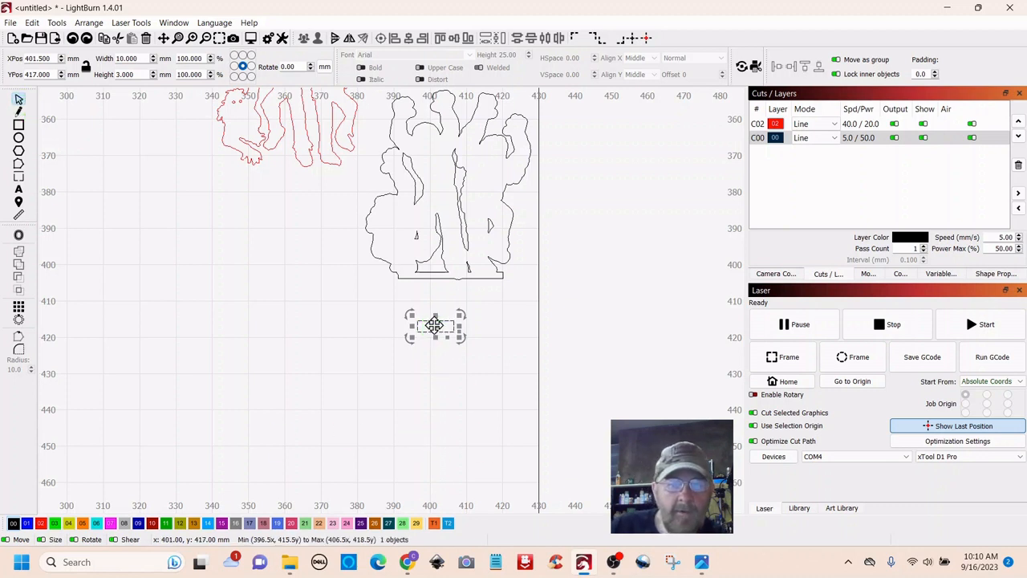
pyautogui.rightClick(434, 325)
pyautogui.click(463, 376)
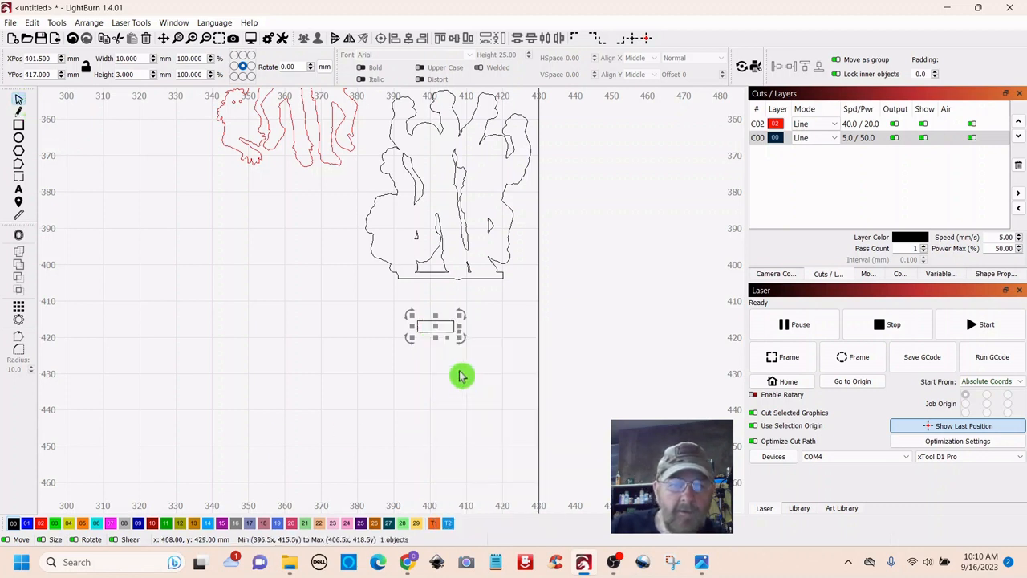
pyautogui.moveTo(436, 325); pyautogui.dragTo(189, 272)
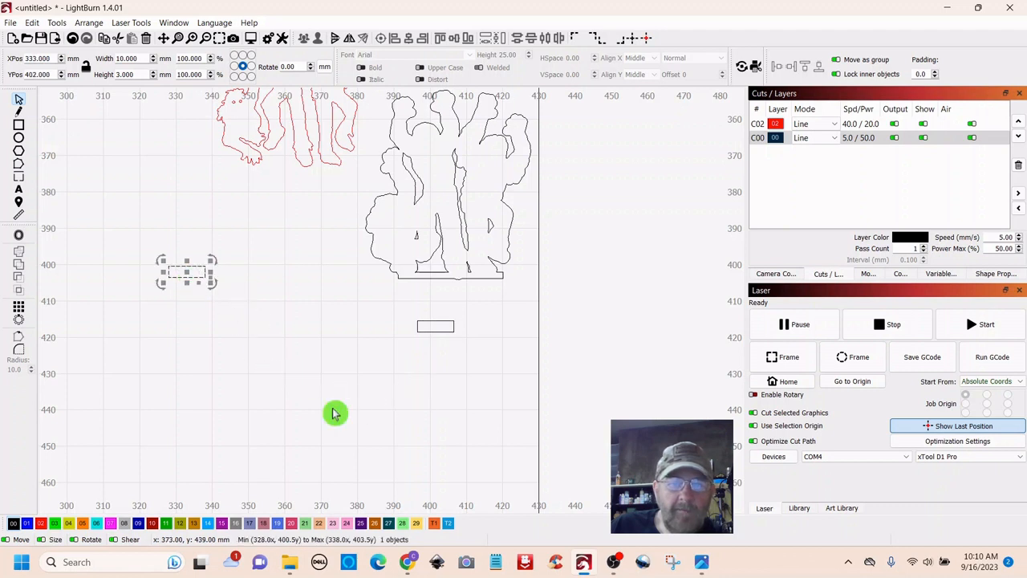
# - Overlap the tab with the outline's base and weld them into one 45.472 × 54.958 mm shape
pyautogui.click(453, 324)
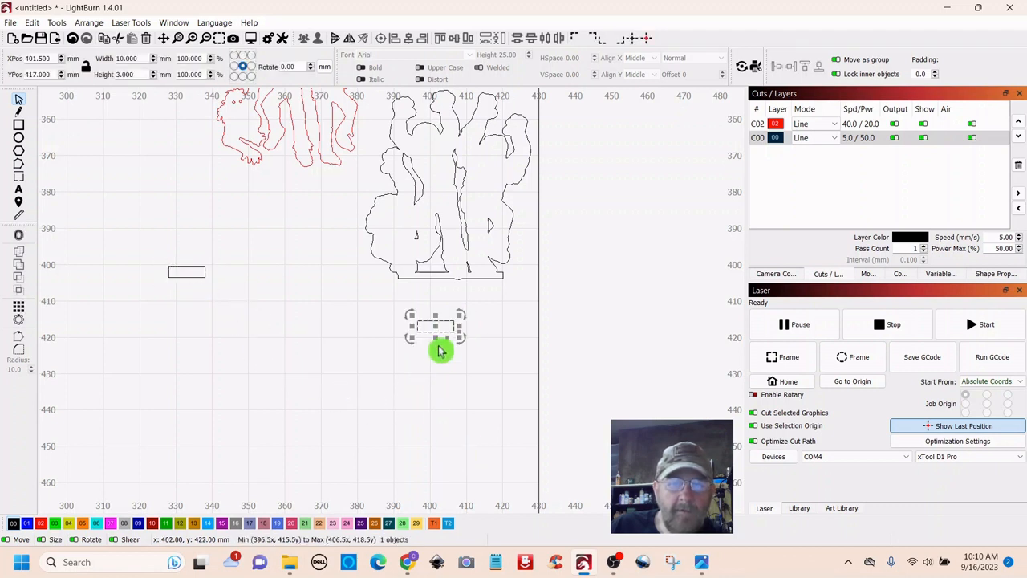
pyautogui.moveTo(435, 326); pyautogui.dragTo(451, 298)
pyautogui.scroll(5, 459, 358)
pyautogui.moveTo(514, 172); pyautogui.dragTo(552, 404)
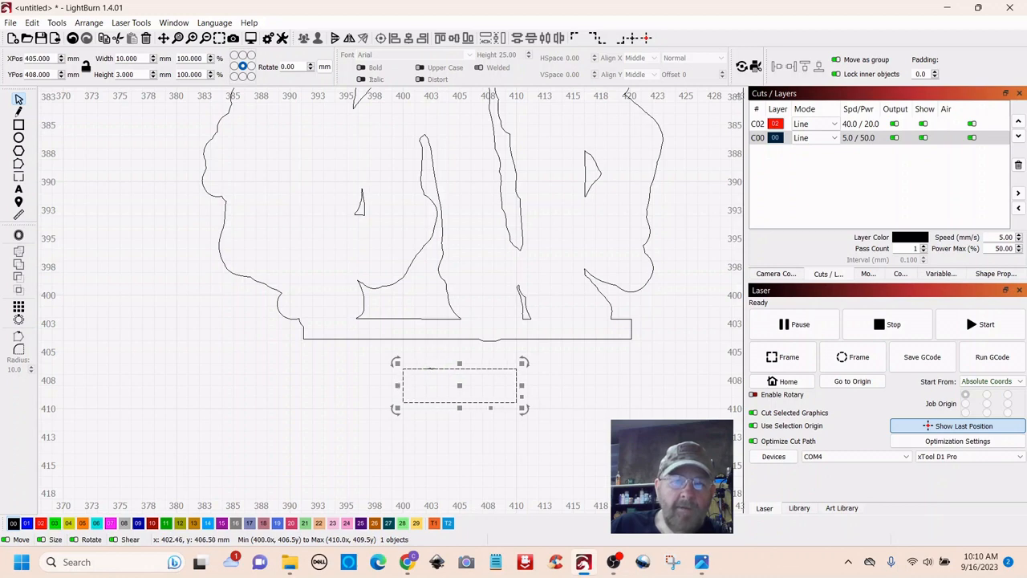
pyautogui.moveTo(436, 373); pyautogui.dragTo(439, 343)
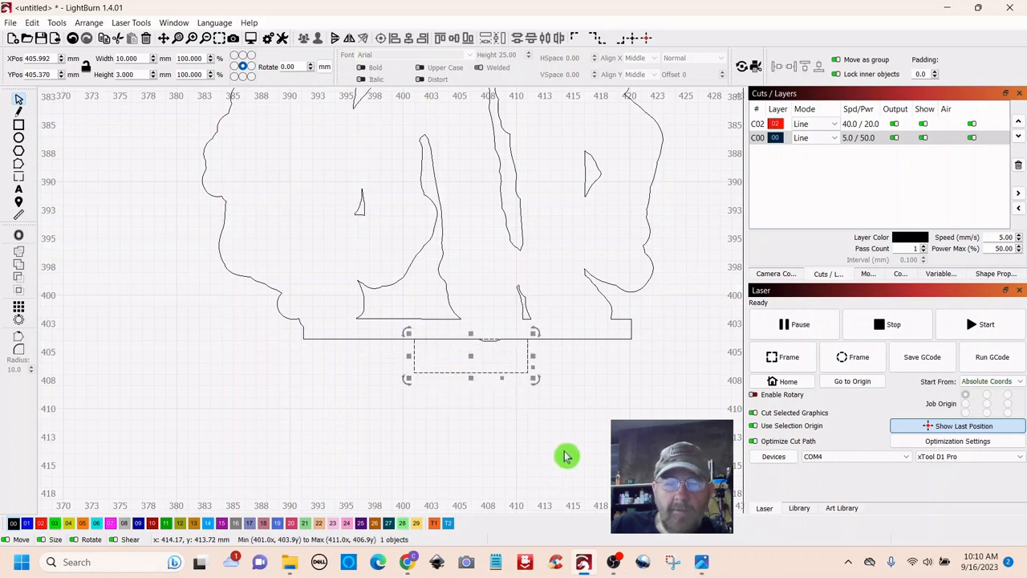
pyautogui.scroll(-4, 564, 458)
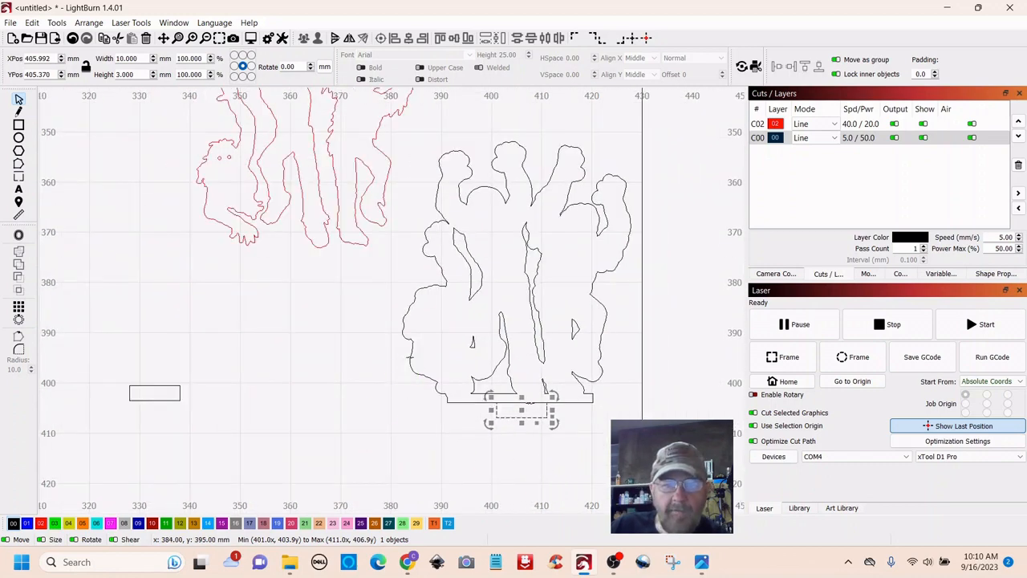
pyautogui.keyDown('shift'); pyautogui.click(410, 357); pyautogui.keyUp('shift')
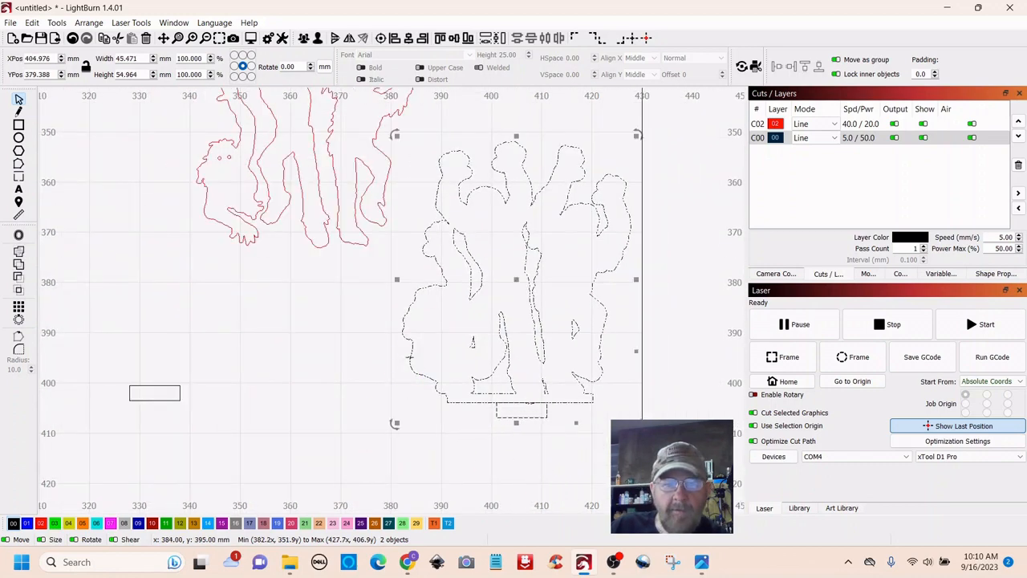
pyautogui.click(26, 250)
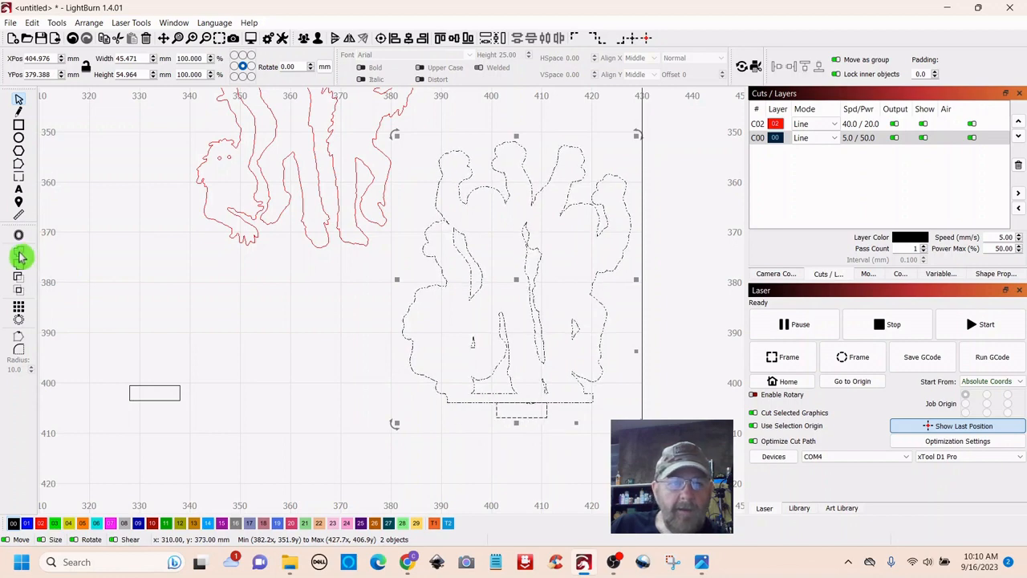
pyautogui.click(417, 432)
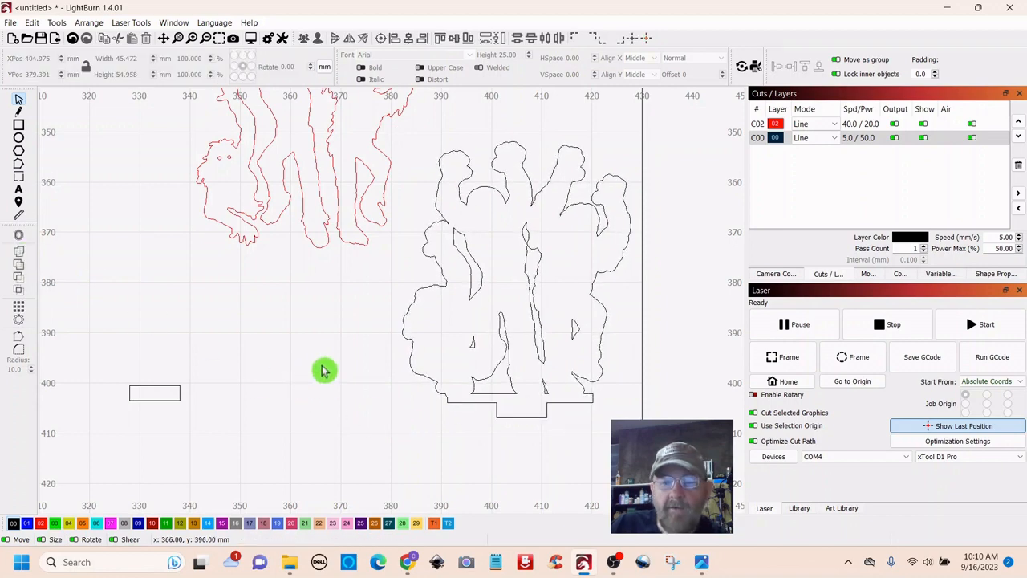
pyautogui.scroll(-2, 321, 370)
# - Move the black tabbed outline onto the red dancing zombie figures
pyautogui.scroll(-2, 322, 375)
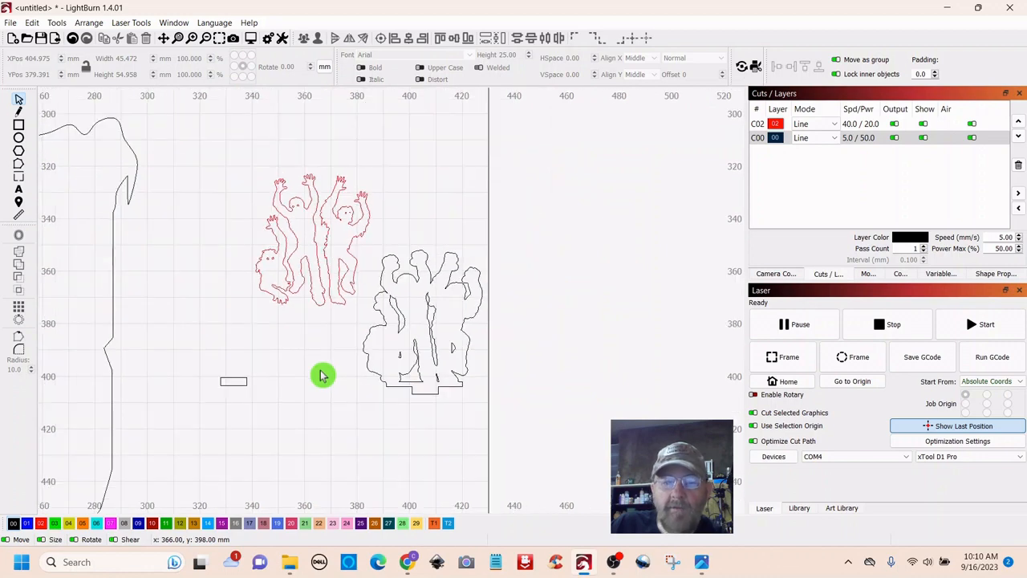
pyautogui.scroll(-2, 322, 375)
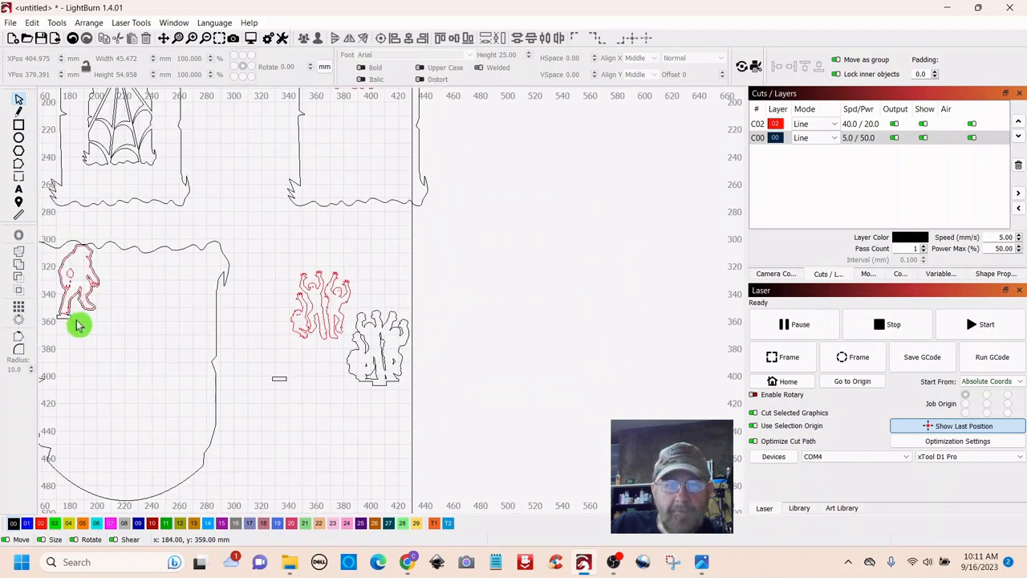
pyautogui.click(99, 357)
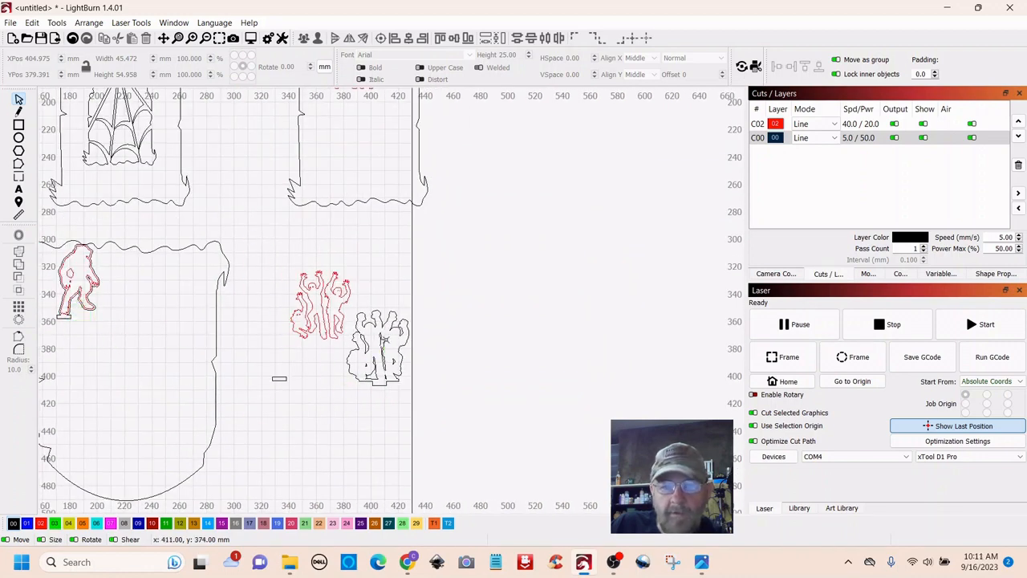
pyautogui.scroll(5, 346, 433)
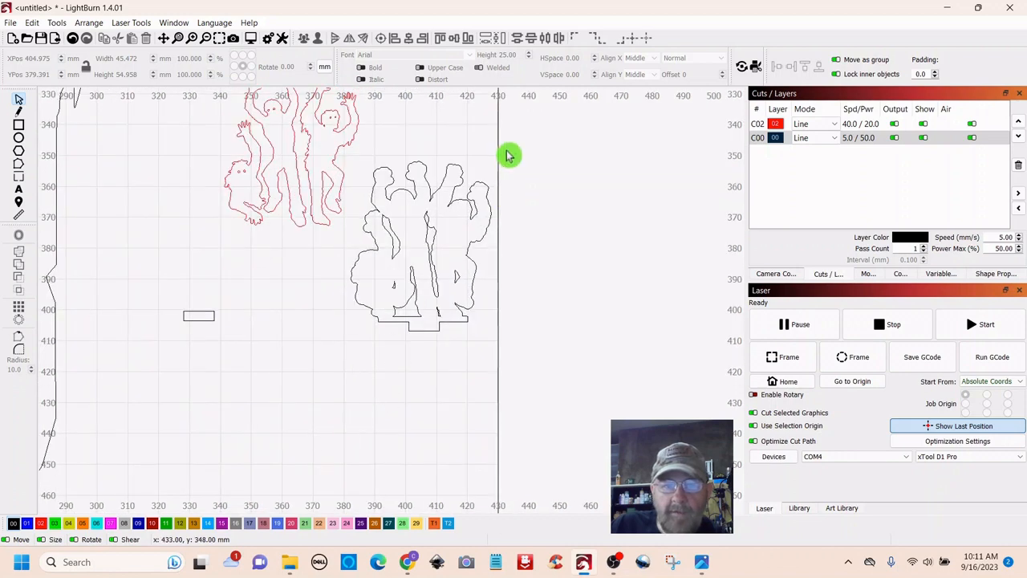
pyautogui.click(415, 264)
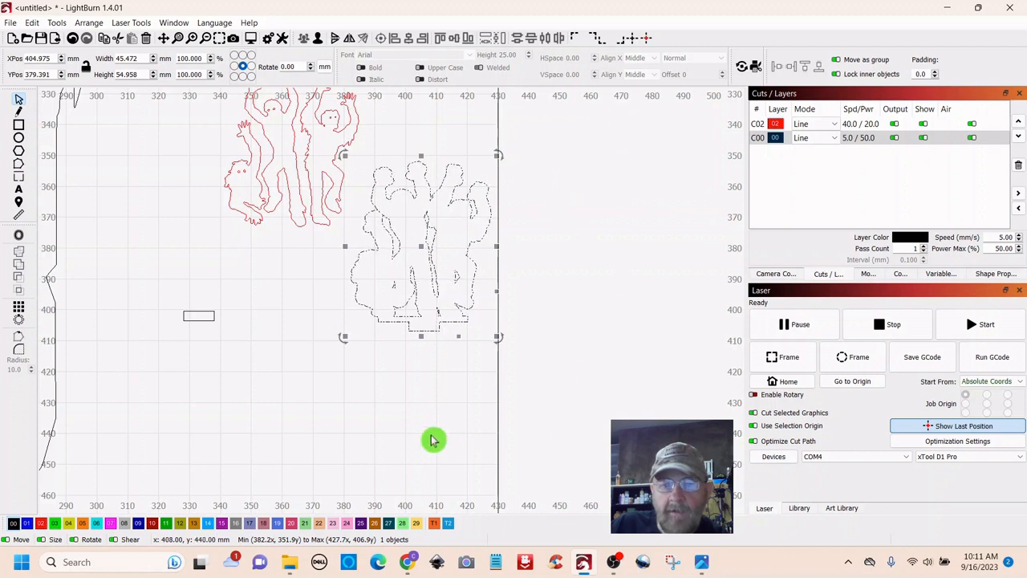
pyautogui.click(424, 333)
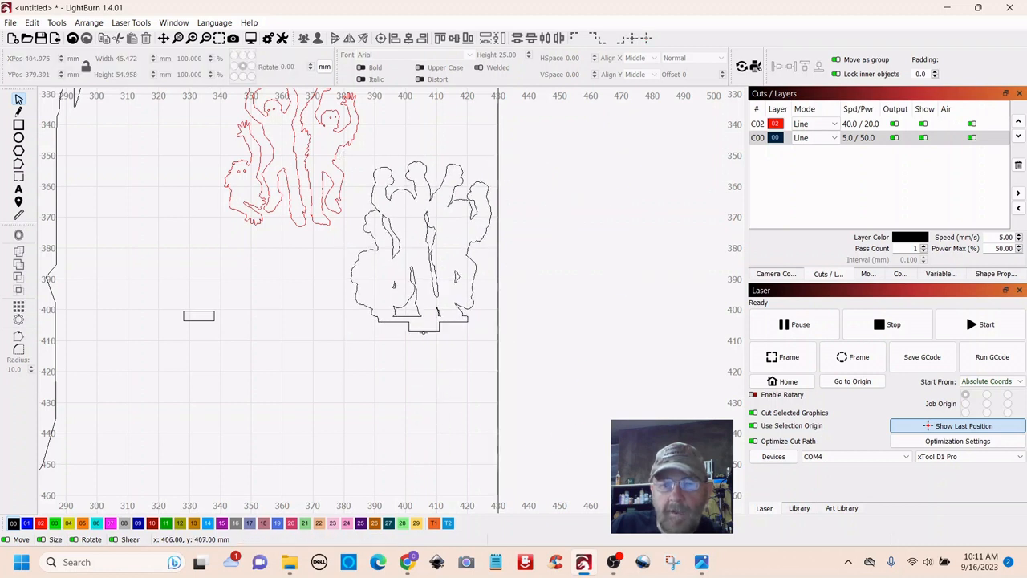
pyautogui.scroll(-2, 349, 460)
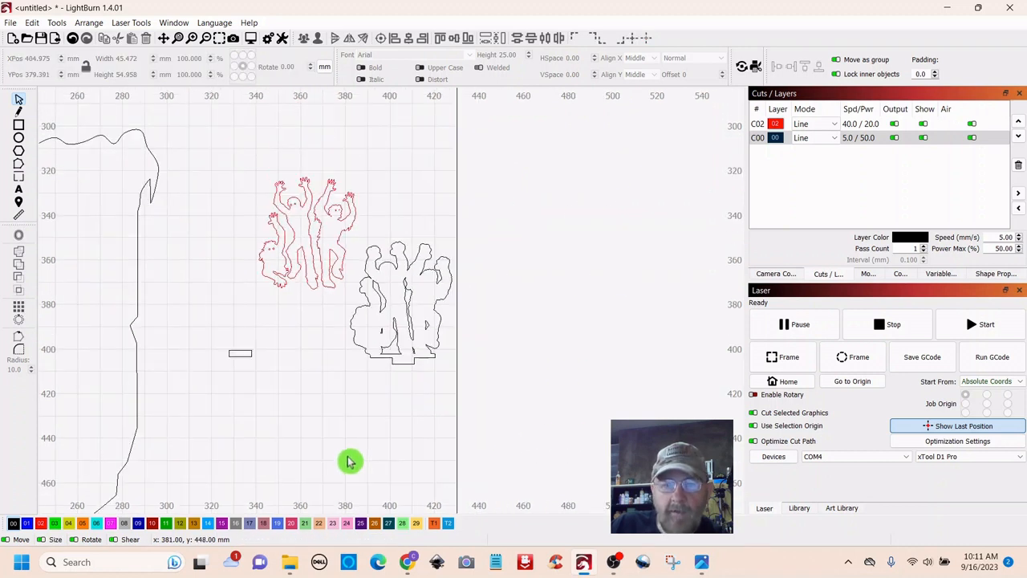
pyautogui.click(407, 305)
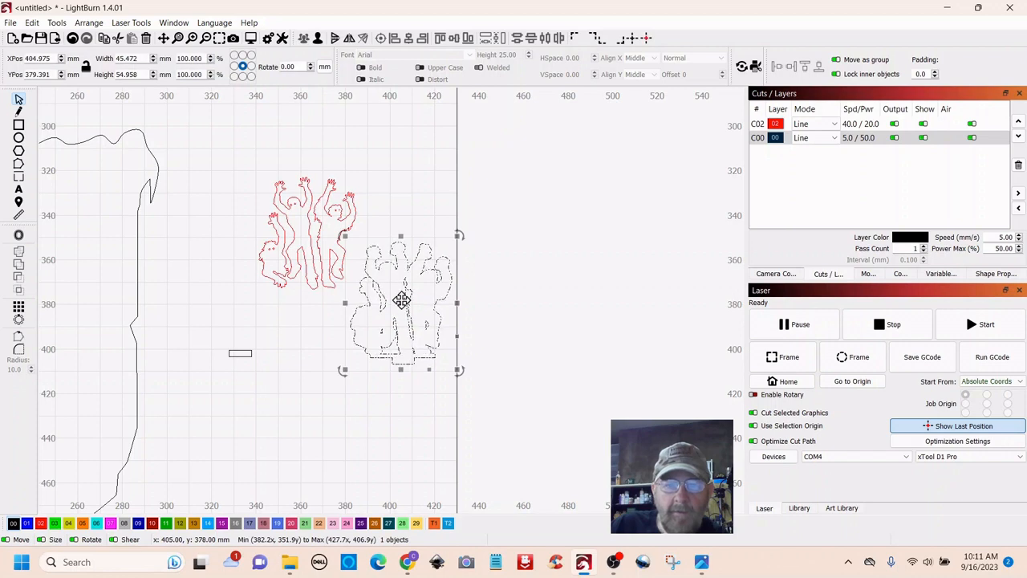
pyautogui.moveTo(401, 297); pyautogui.dragTo(307, 239)
pyautogui.scroll(2, 366, 375)
pyautogui.moveTo(361, 293); pyautogui.dragTo(532, 532)
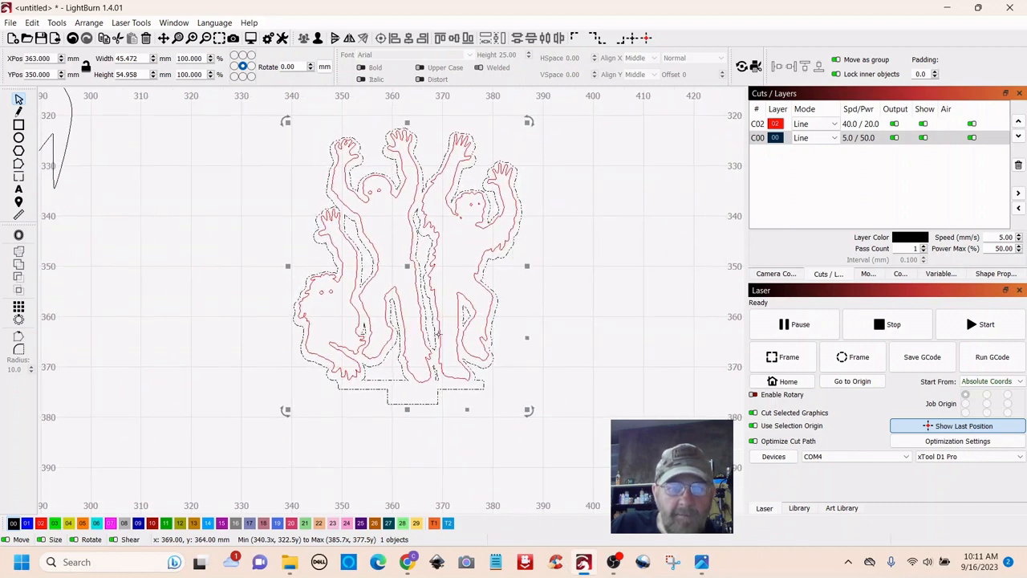
pyautogui.click(628, 346)
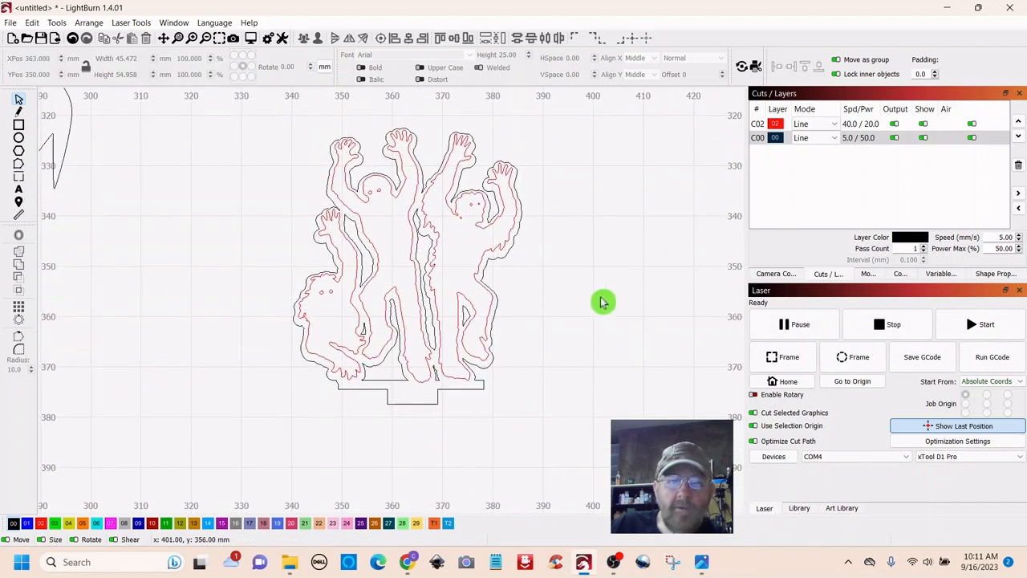
# - Select the red figures together with their black outline and group them
pyautogui.click(402, 301)
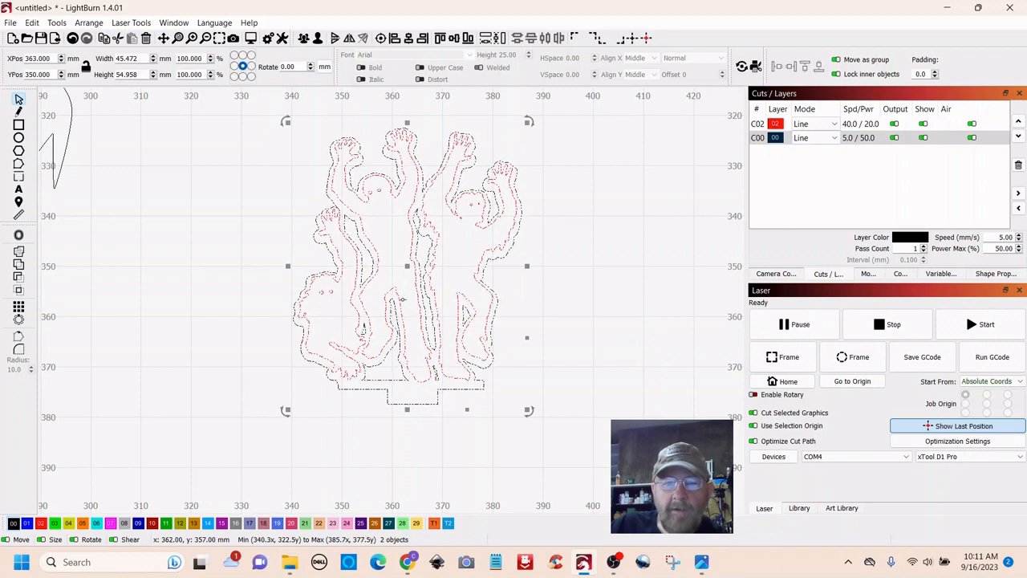
pyautogui.click(649, 244)
pyautogui.scroll(-3, 649, 244)
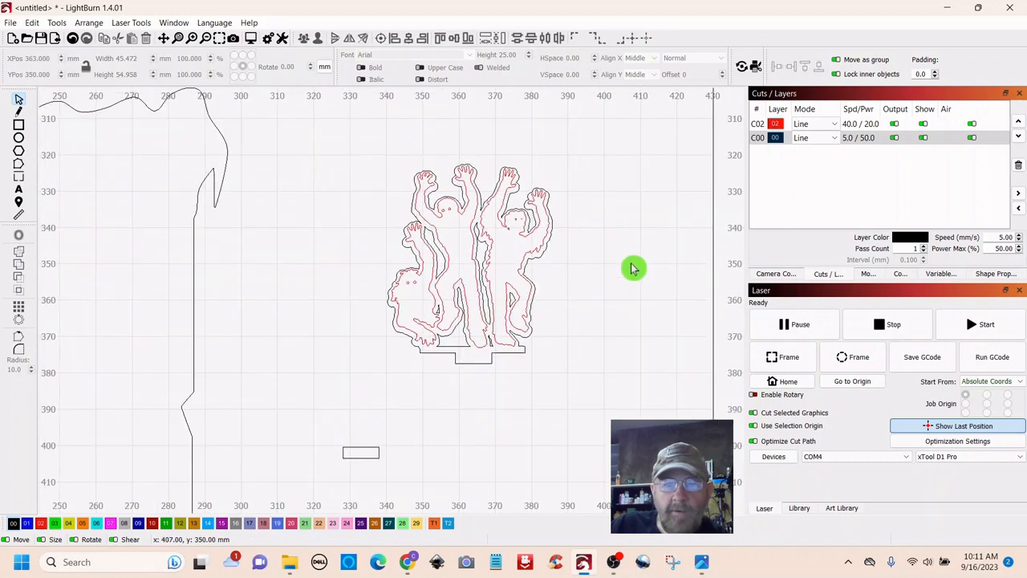
pyautogui.moveTo(629, 227); pyautogui.dragTo(474, 287)
pyautogui.click(598, 178)
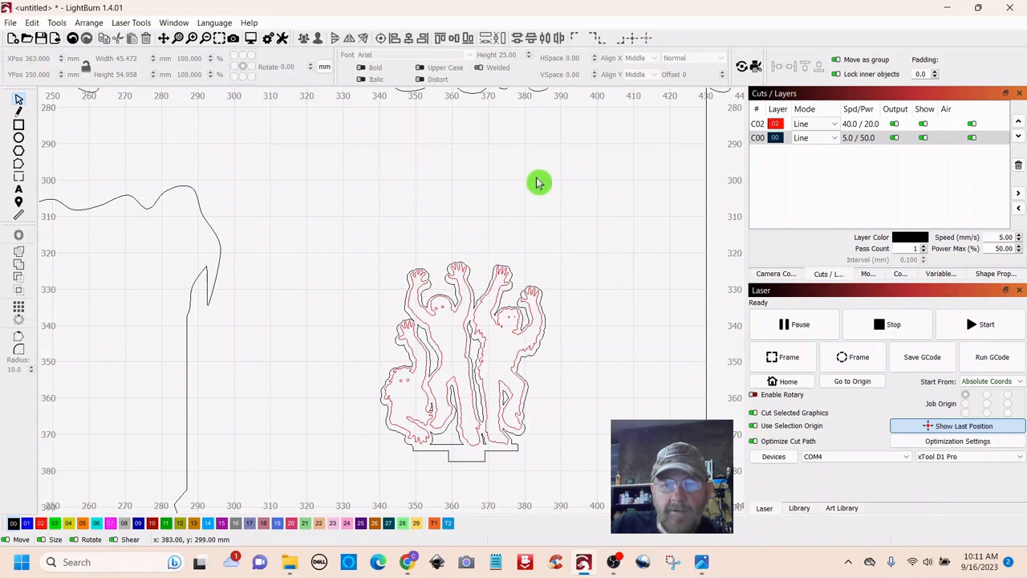
pyautogui.moveTo(302, 214); pyautogui.dragTo(418, 251)
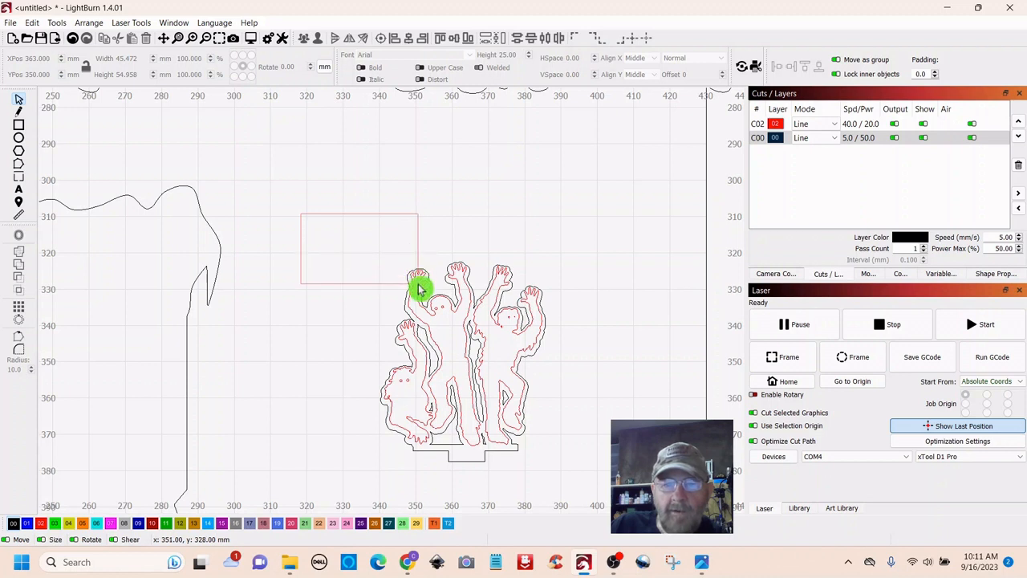
pyautogui.moveTo(417, 289); pyautogui.dragTo(419, 287)
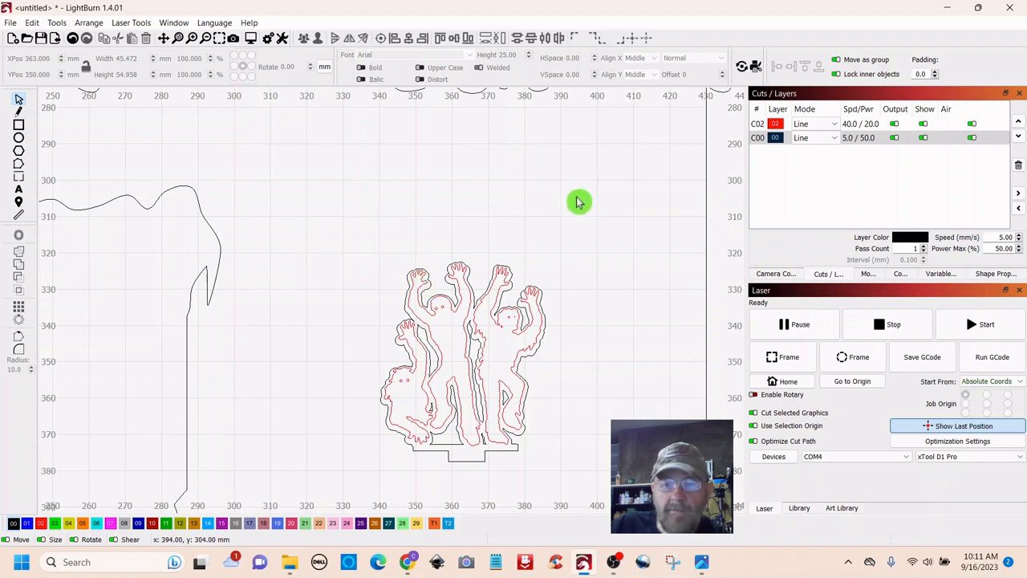
pyautogui.moveTo(300, 210); pyautogui.dragTo(604, 504)
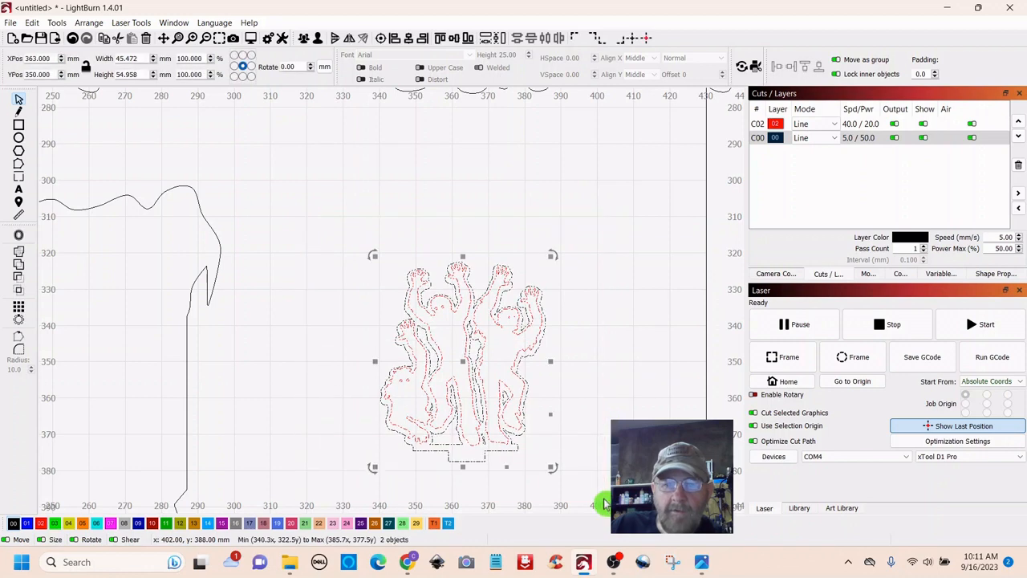
pyautogui.click(616, 202)
pyautogui.moveTo(618, 232); pyautogui.dragTo(500, 286)
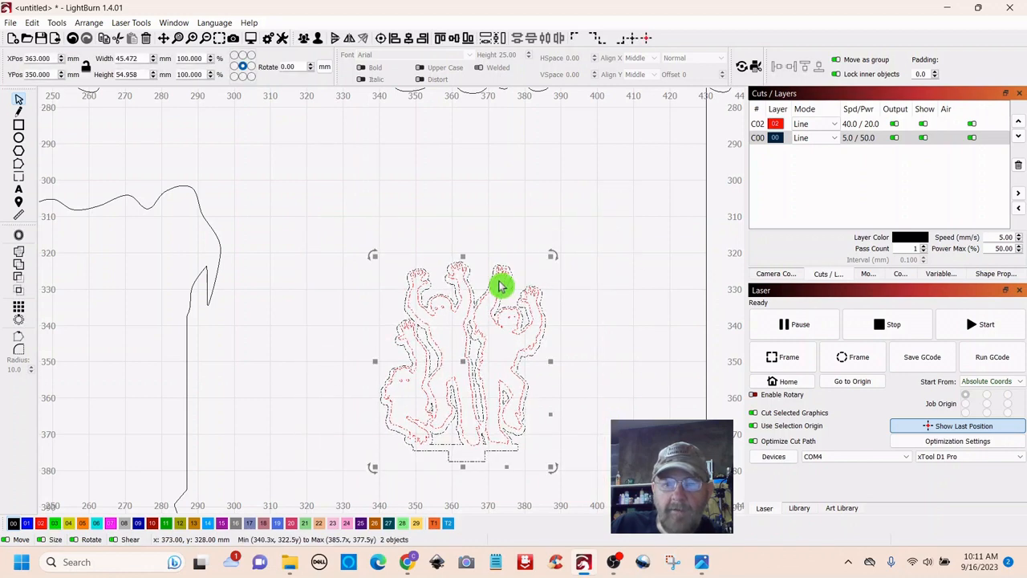
pyautogui.rightClick(463, 369)
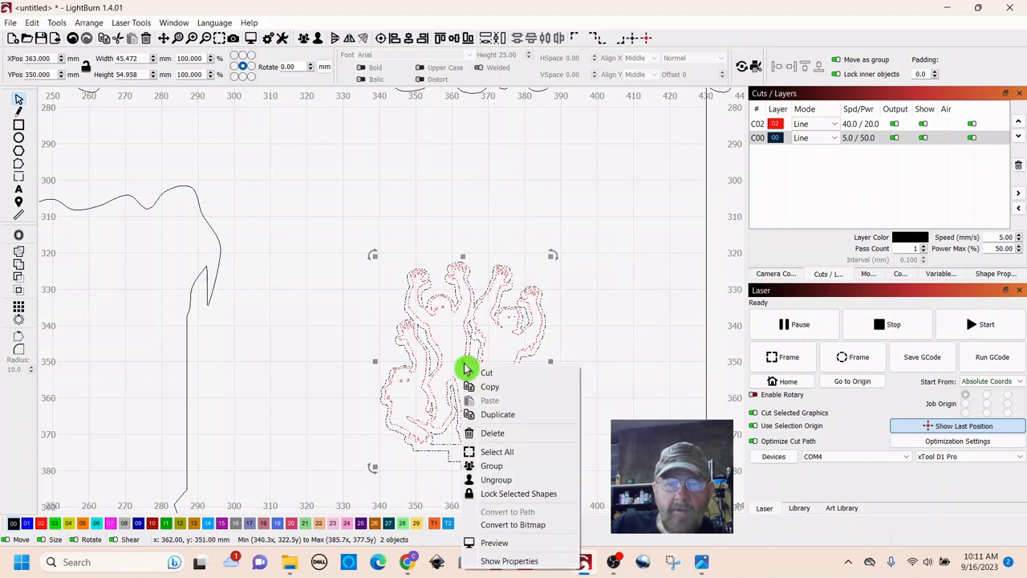
pyautogui.click(495, 466)
pyautogui.click(613, 321)
pyautogui.scroll(-5, 612, 323)
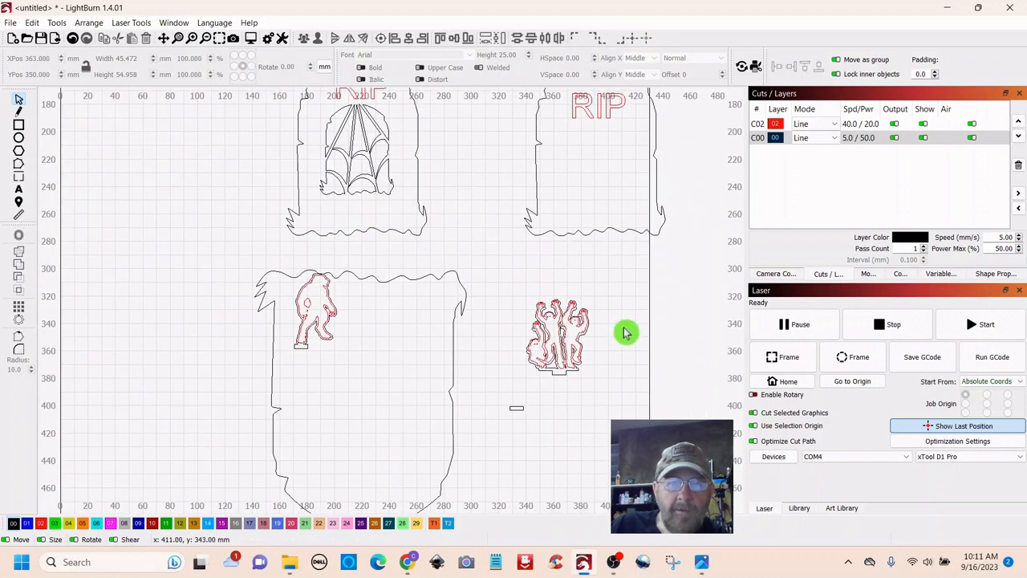
# - Move the dancing-figures group to X 254, Y 334 mm, beside the walking figure
pyautogui.click(550, 335)
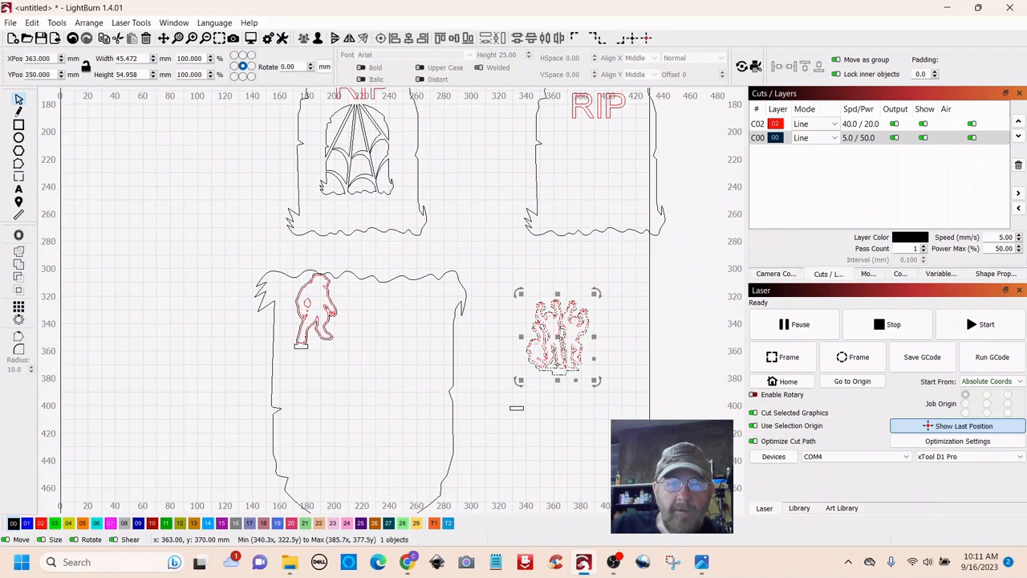
pyautogui.moveTo(540, 339); pyautogui.dragTo(410, 325)
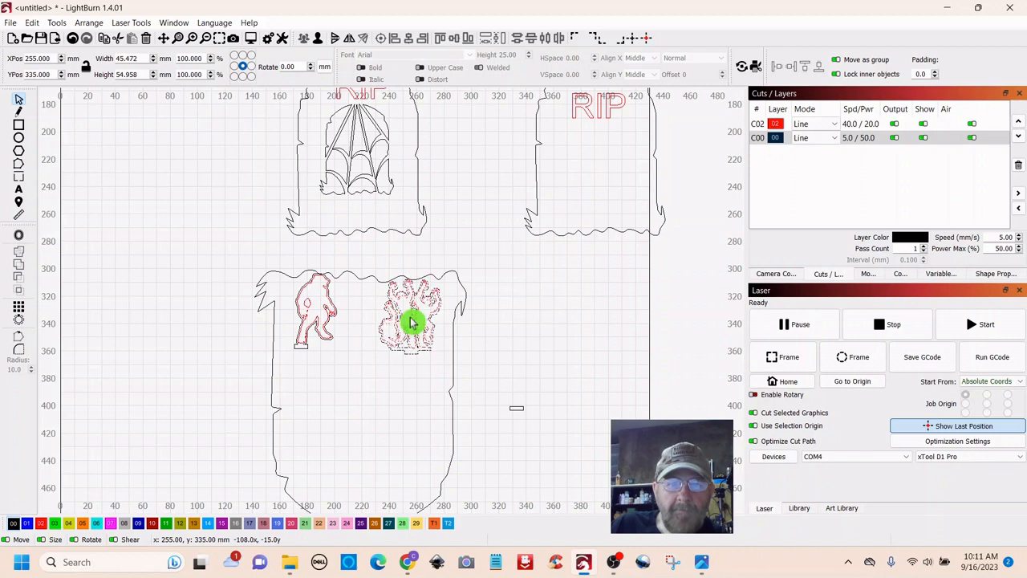
pyautogui.click(545, 318)
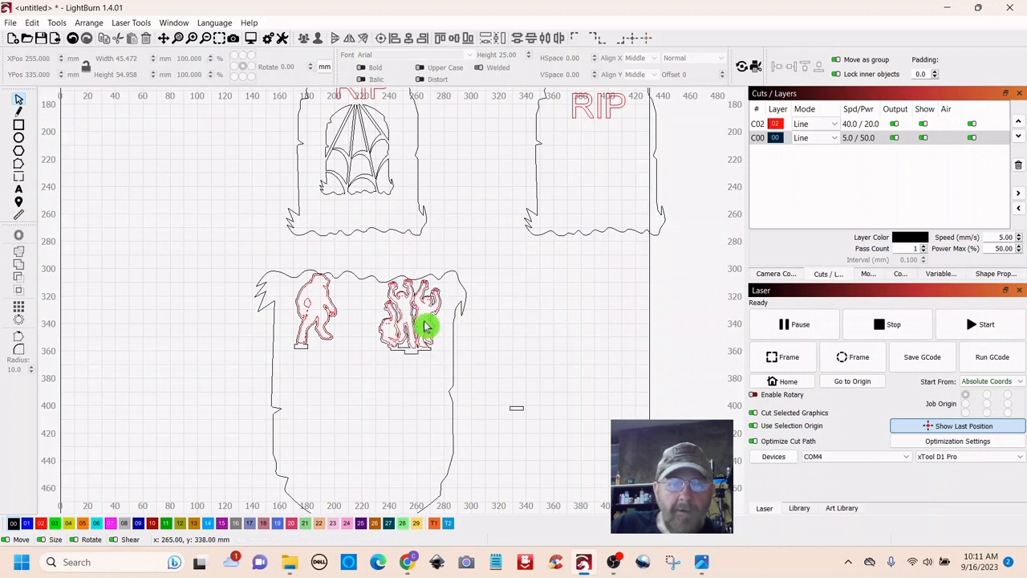
pyautogui.moveTo(419, 336)
pyautogui.mouseDown()
pyautogui.moveTo(429, 204)
pyautogui.moveTo(409, 335)
pyautogui.mouseUp()
pyautogui.click(581, 308)
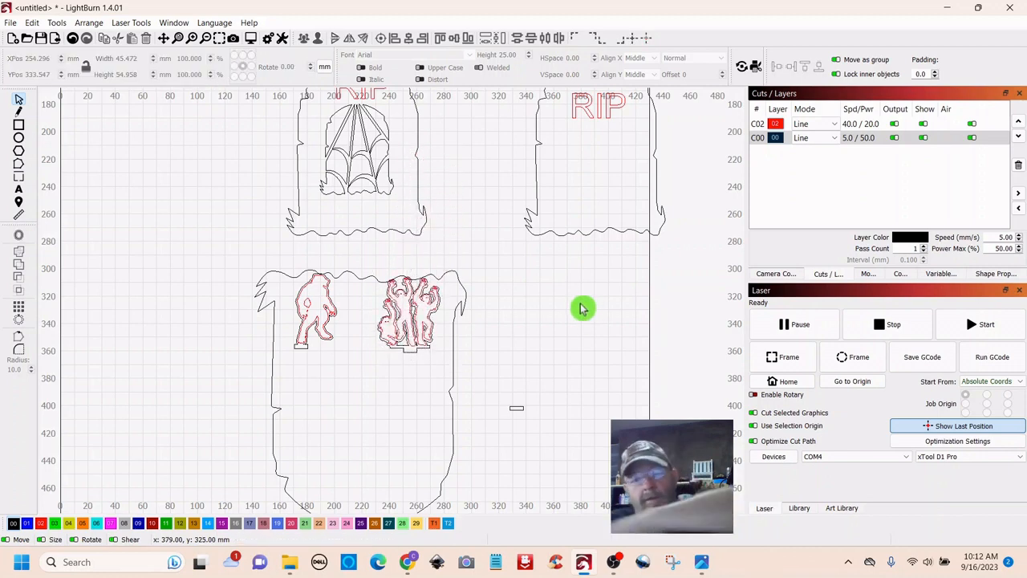
pyautogui.scroll(-3, 585, 300)
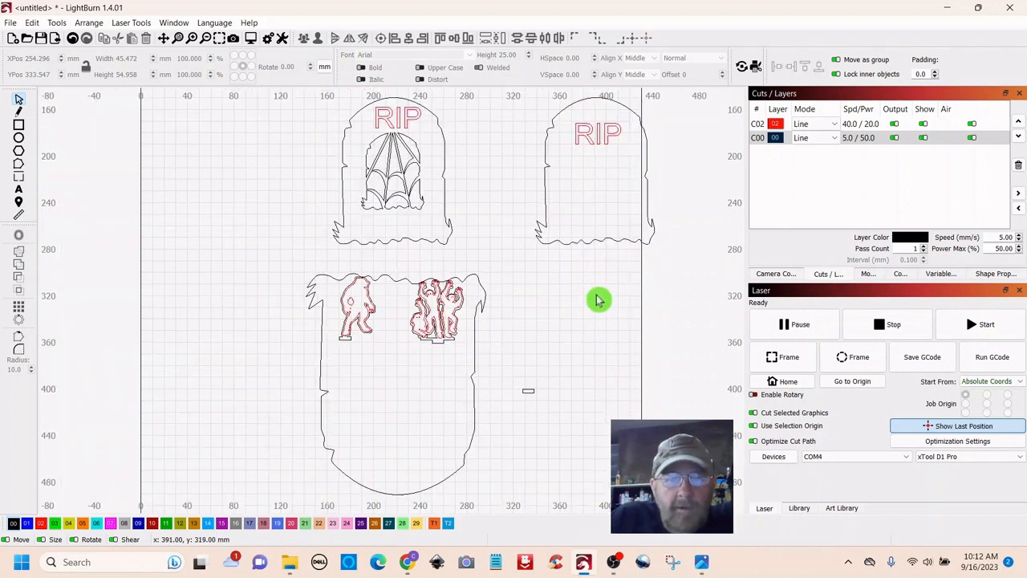
pyautogui.moveTo(597, 302); pyautogui.dragTo(500, 311)
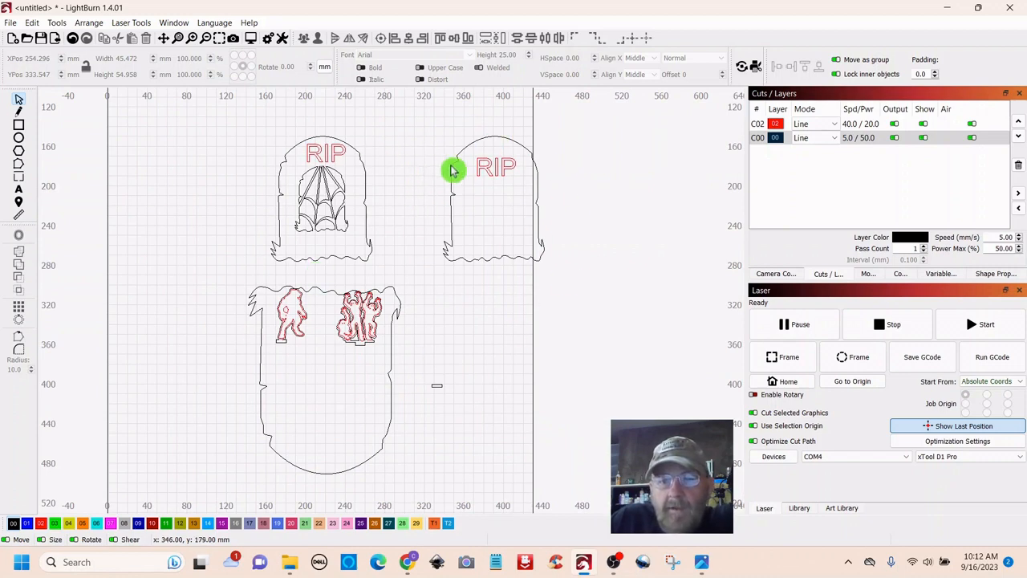
# - Scale the small right-hand RIP tombstone down to about 20.6 × 25.3 mm
pyautogui.moveTo(518, 122); pyautogui.dragTo(482, 215)
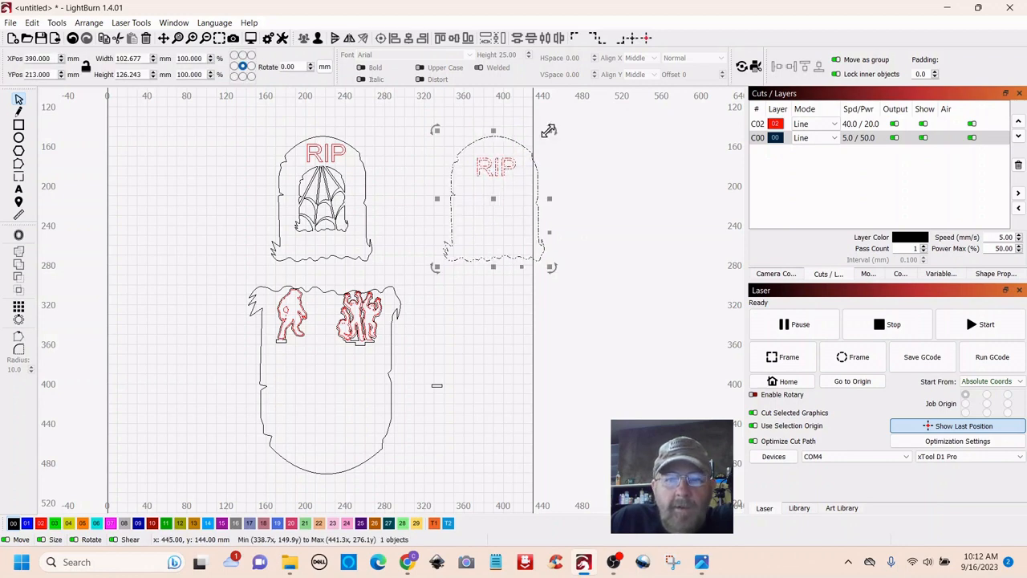
pyautogui.moveTo(548, 131); pyautogui.dragTo(409, 343)
pyautogui.scroll(2, 495, 316)
pyautogui.moveTo(436, 303); pyautogui.dragTo(430, 327)
pyautogui.click(400, 341)
pyautogui.scroll(1, 475, 372)
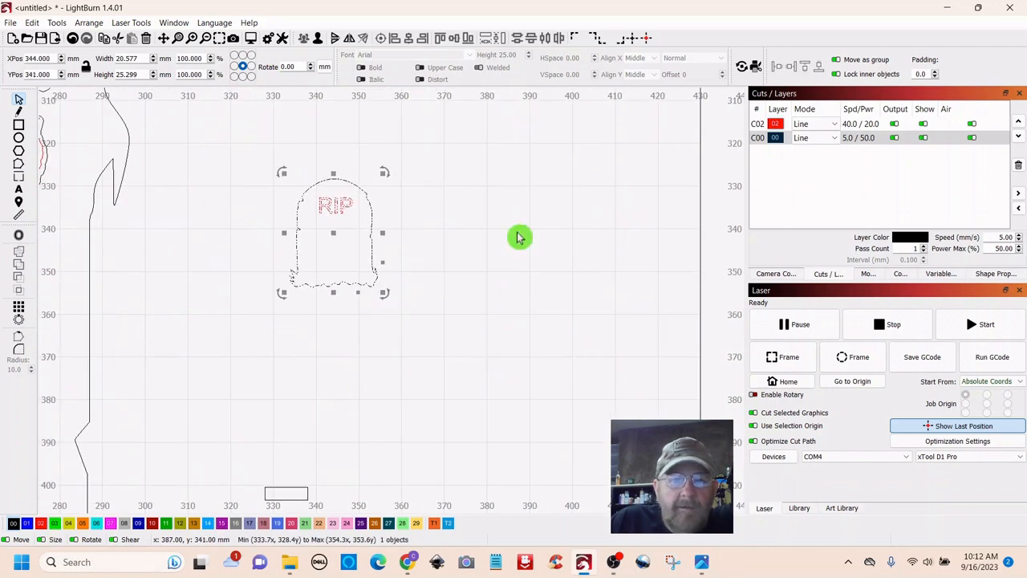
pyautogui.click(523, 292)
# - Place the tab rectangle under the small tombstone, keeping a duplicate copy nearby
pyautogui.scroll(-2, 561, 265)
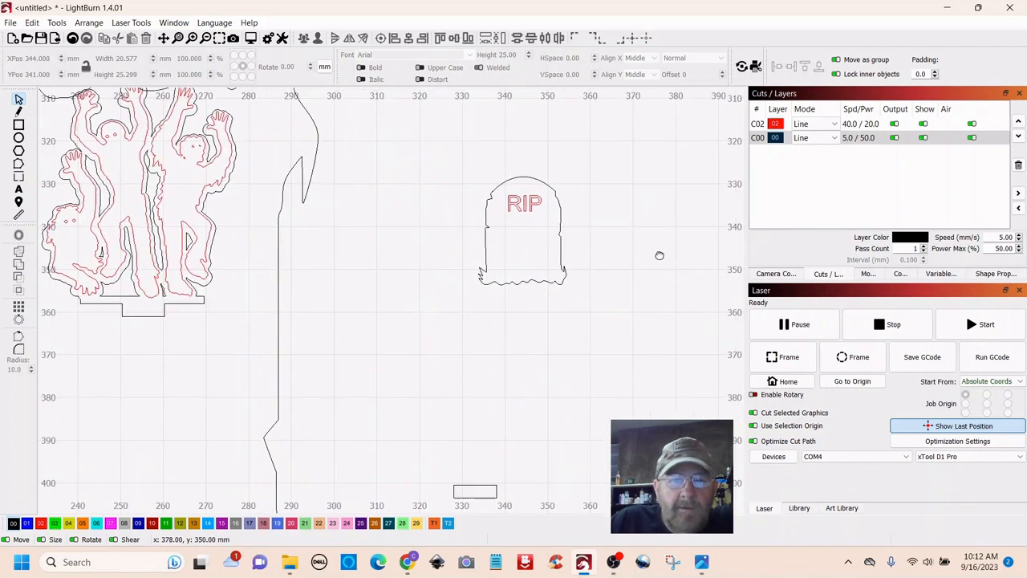
pyautogui.scroll(2, 585, 201)
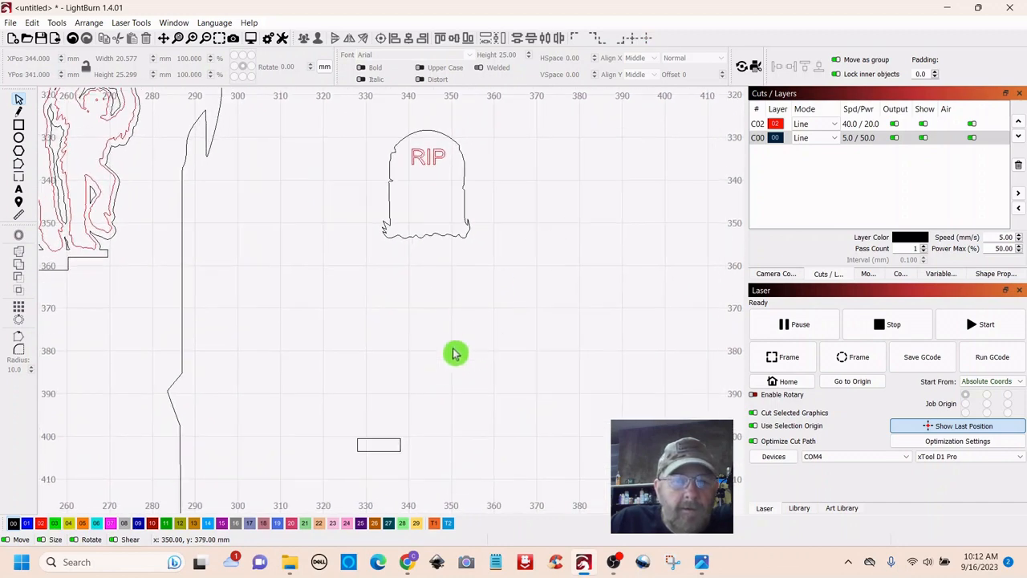
pyautogui.moveTo(425, 424); pyautogui.dragTo(300, 495)
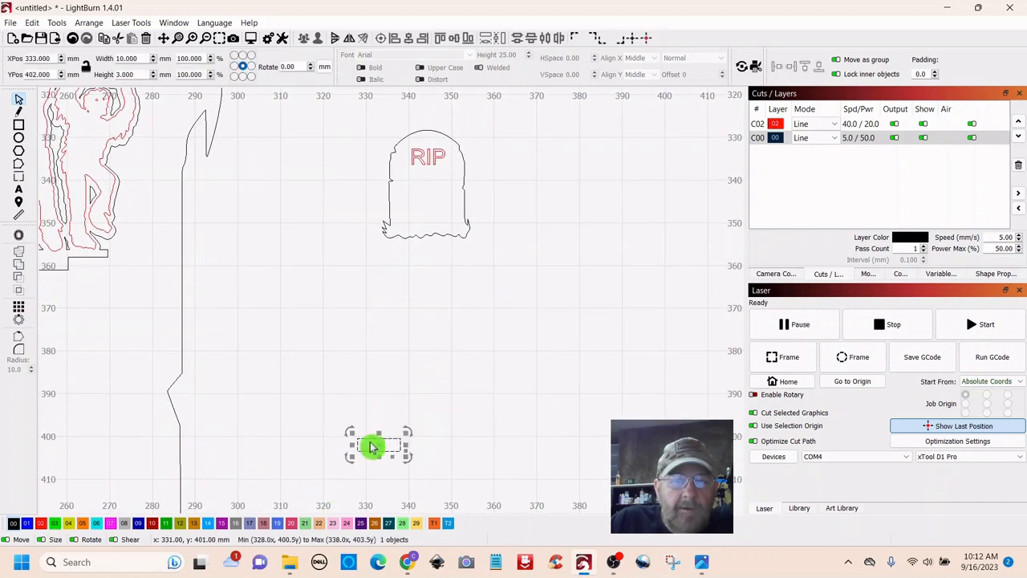
pyautogui.moveTo(379, 446); pyautogui.dragTo(553, 262)
pyautogui.rightClick(426, 270)
pyautogui.click(449, 322)
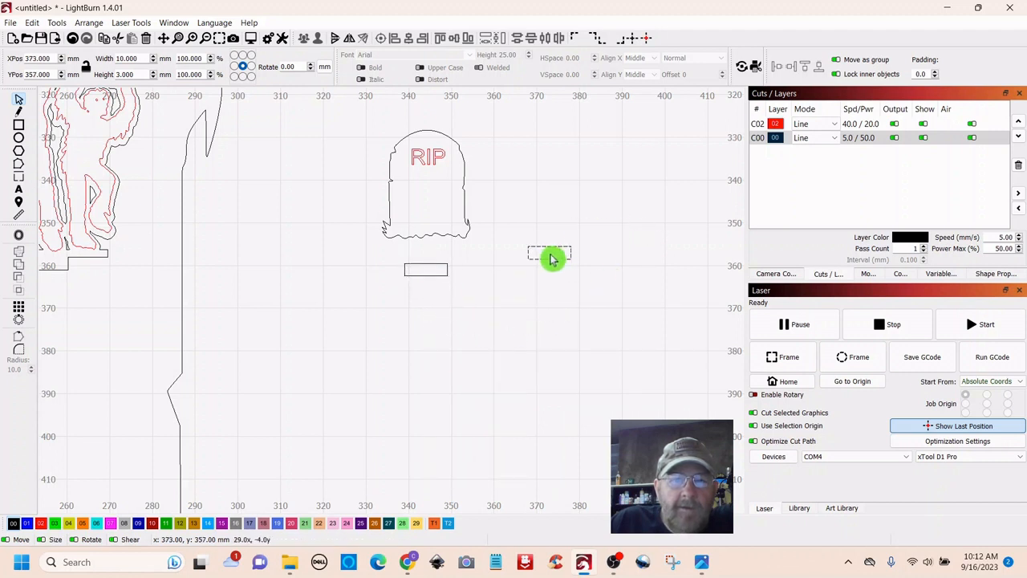
pyautogui.click(425, 271)
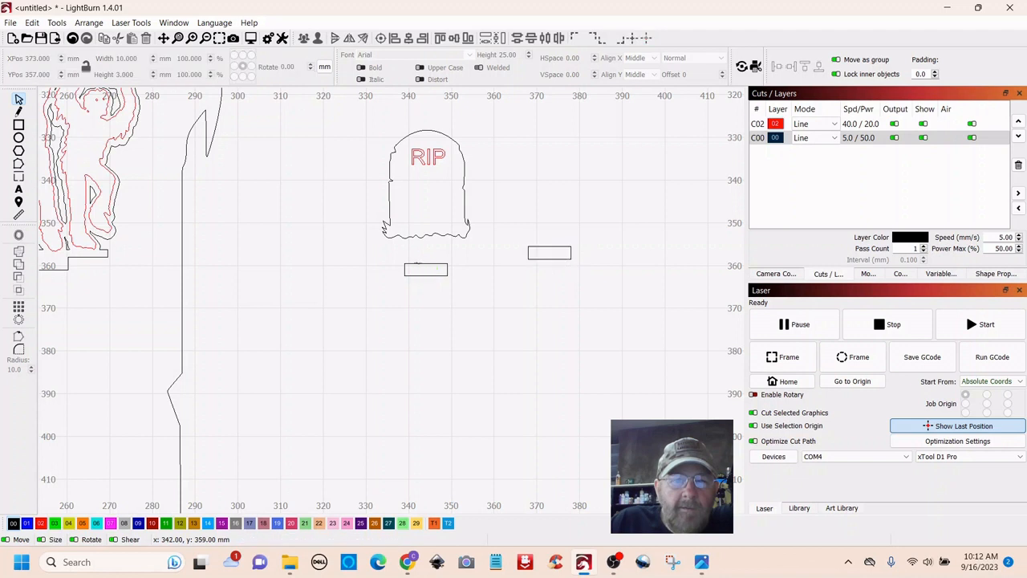
pyautogui.moveTo(416, 263); pyautogui.dragTo(418, 237)
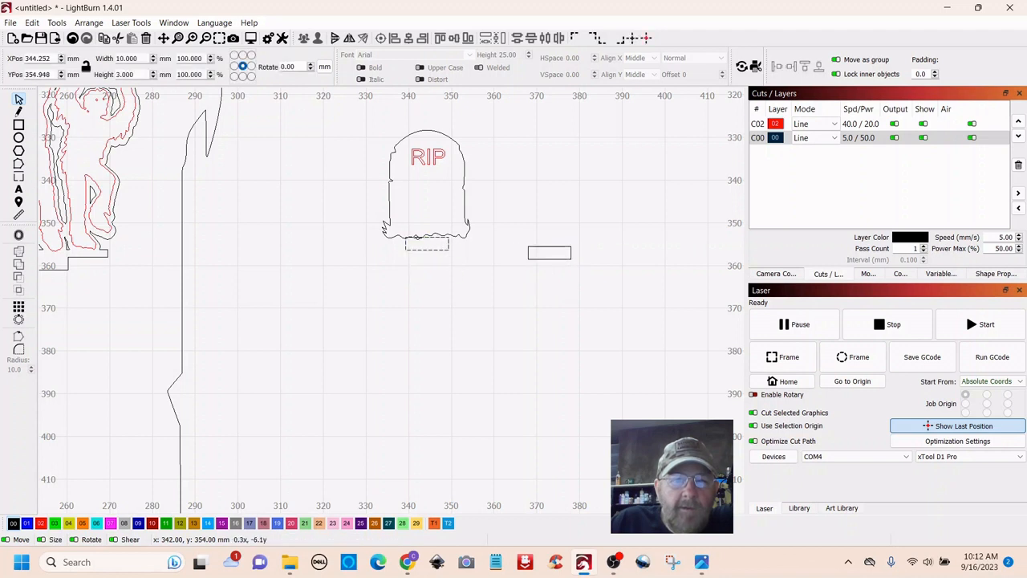
pyautogui.click(449, 337)
# - Nudge the tab against the stone's base, weld them, then undo the weld
pyautogui.scroll(5, 452, 337)
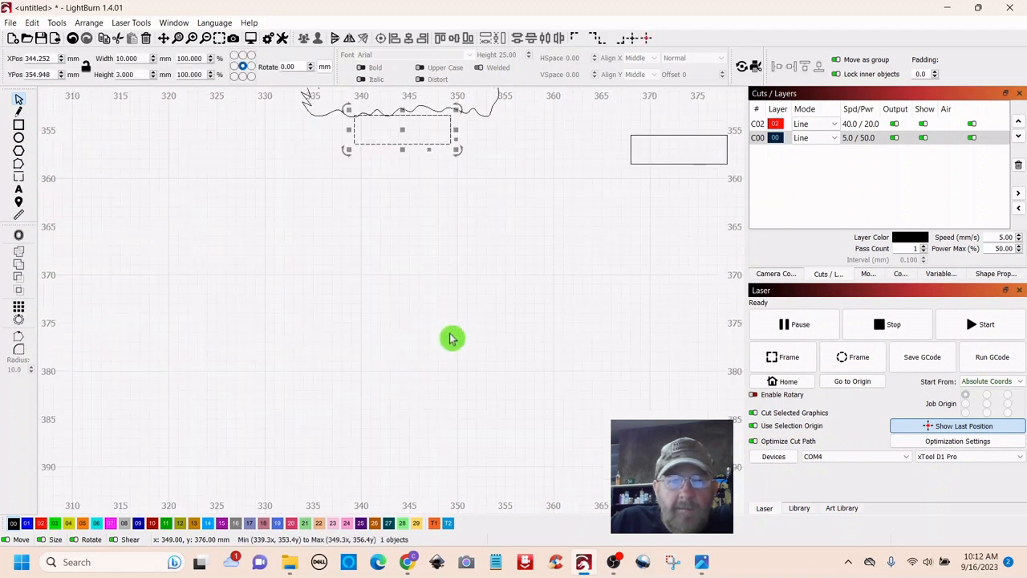
pyautogui.moveTo(519, 210); pyautogui.dragTo(516, 428)
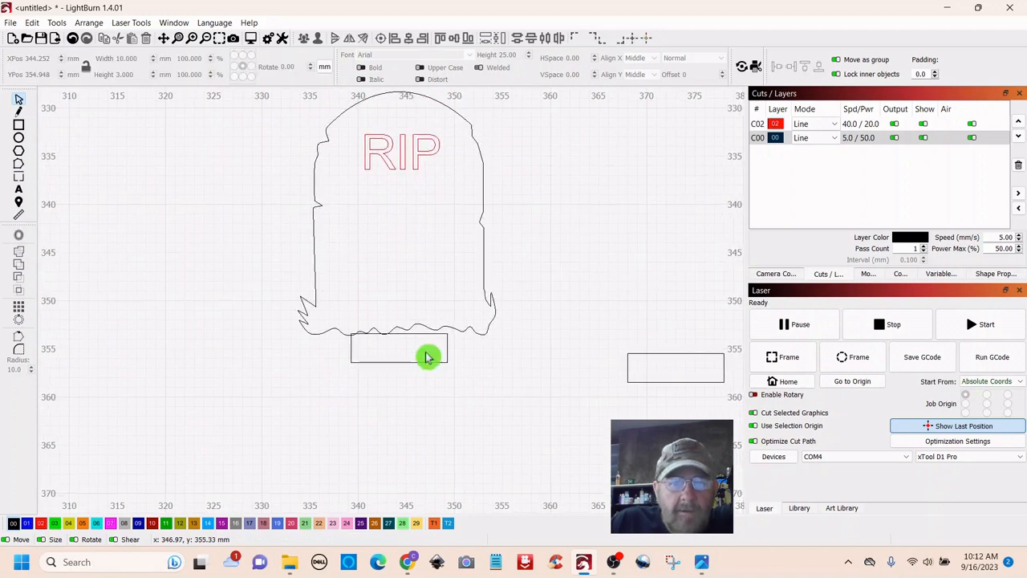
pyautogui.click(423, 334)
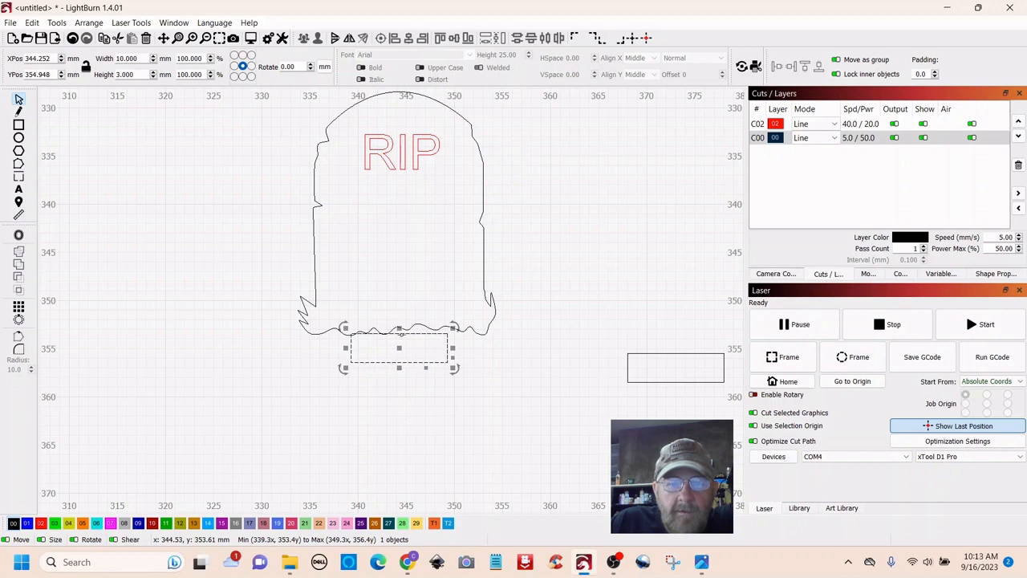
pyautogui.moveTo(401, 333); pyautogui.dragTo(402, 329)
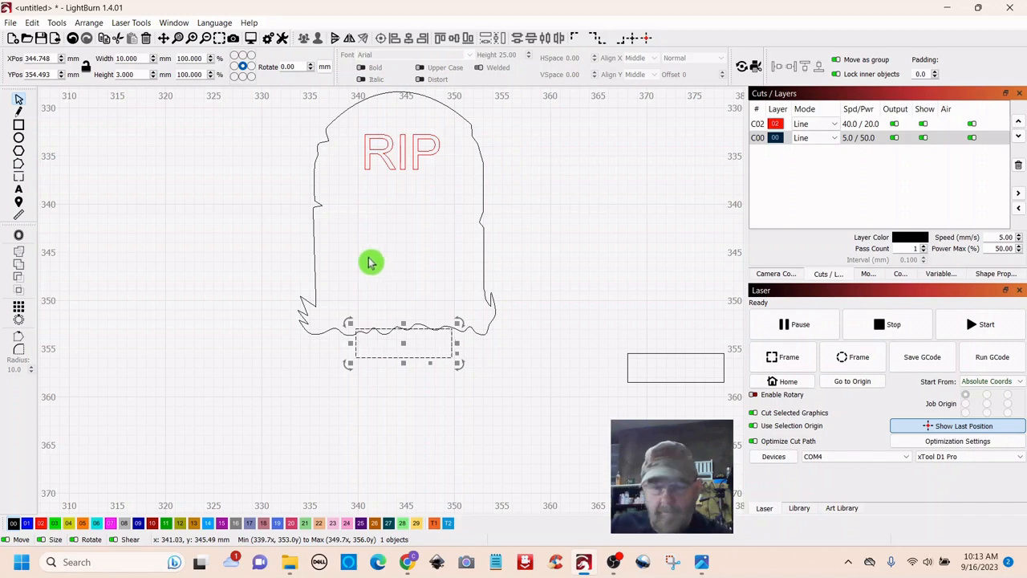
pyautogui.keyDown('shift'); pyautogui.click(313, 227); pyautogui.keyUp('shift')
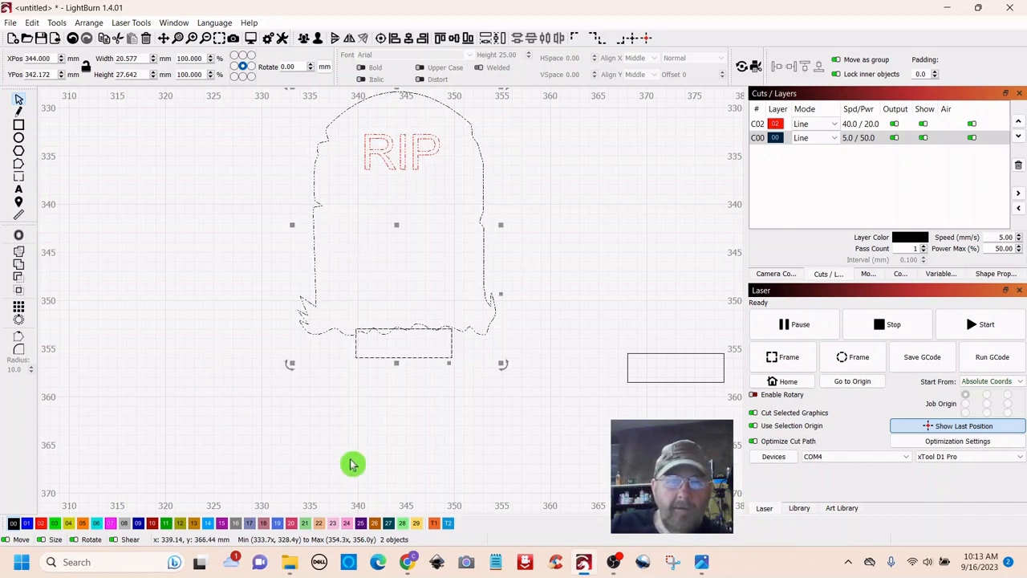
pyautogui.click(19, 255)
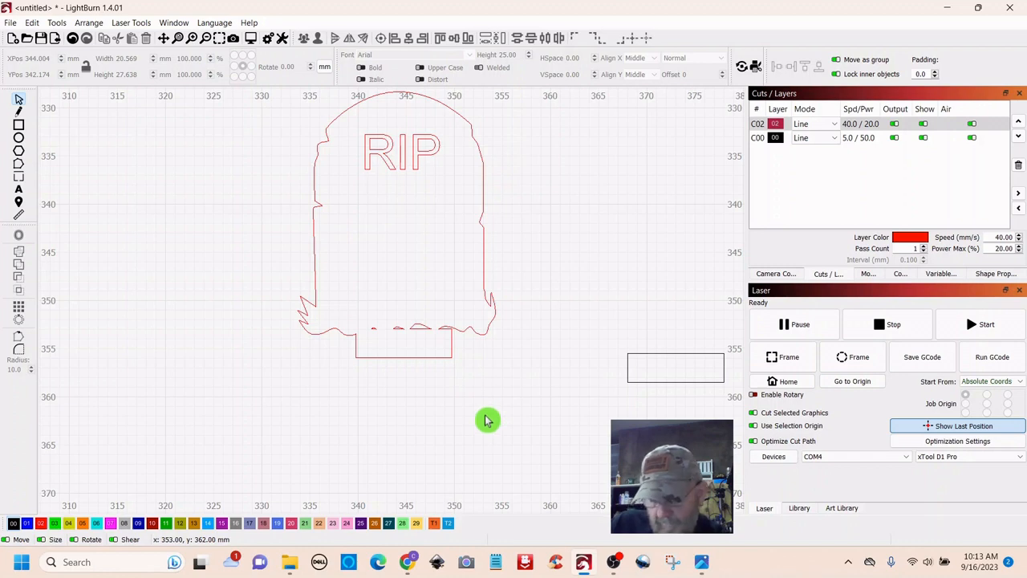
pyautogui.hotkey('ctrl', 'a')
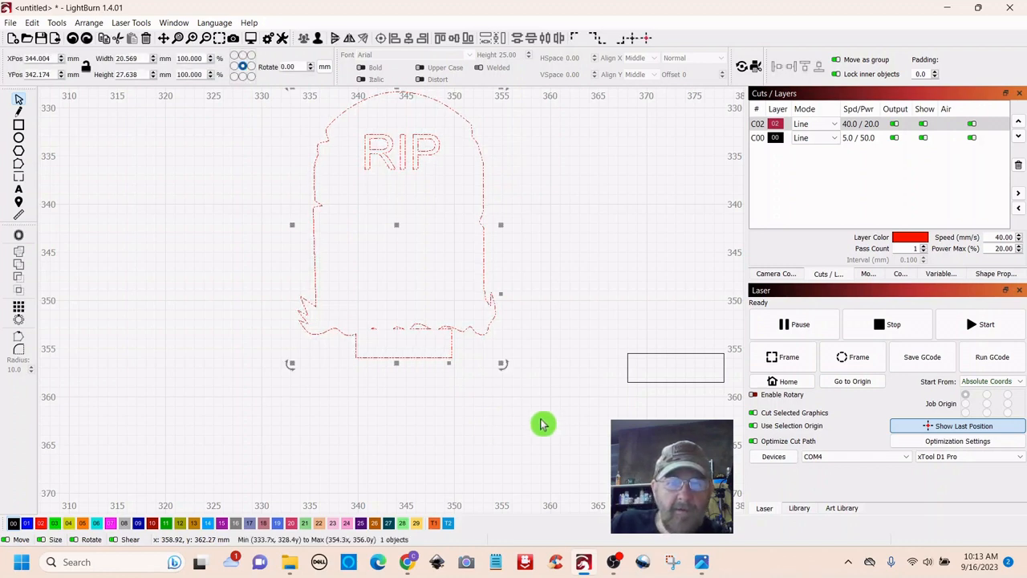
pyautogui.hotkey('ctrl', 'a')
pyautogui.click(540, 419)
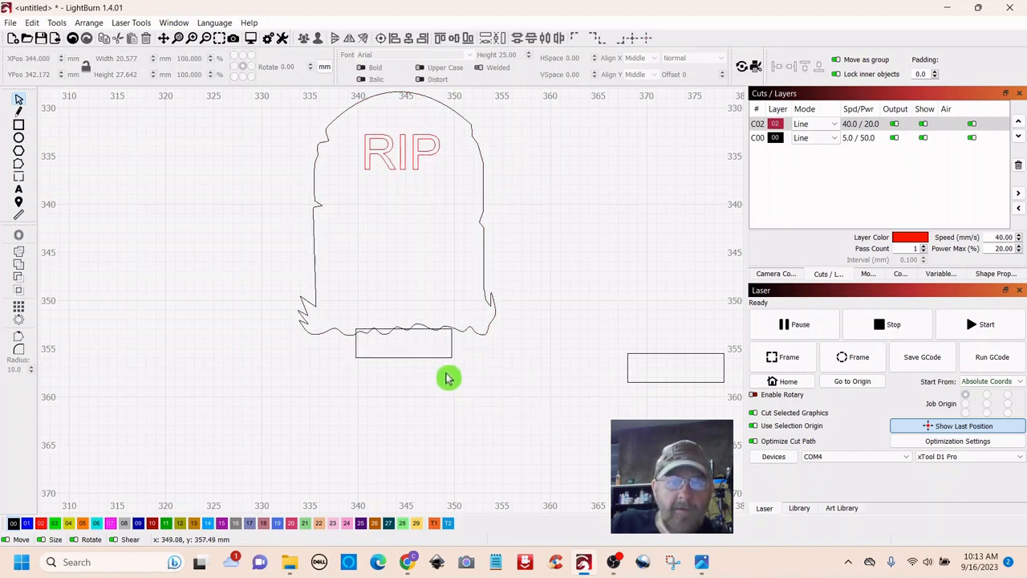
pyautogui.click(429, 357)
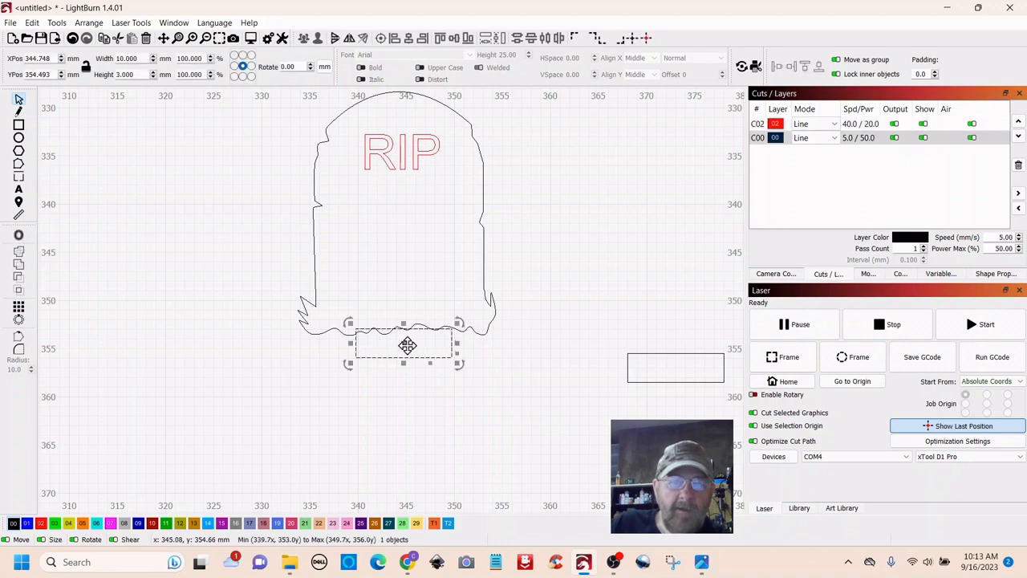
# - Move the tab rectangle down, clear of the small tombstone
pyautogui.moveTo(407, 345); pyautogui.dragTo(415, 417)
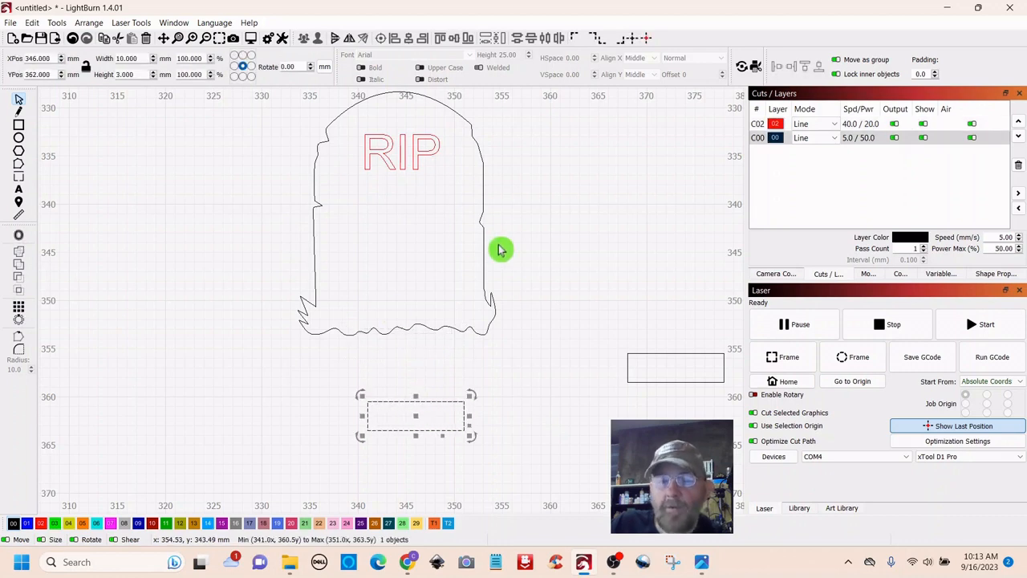
pyautogui.click(578, 241)
pyautogui.scroll(-1, 567, 259)
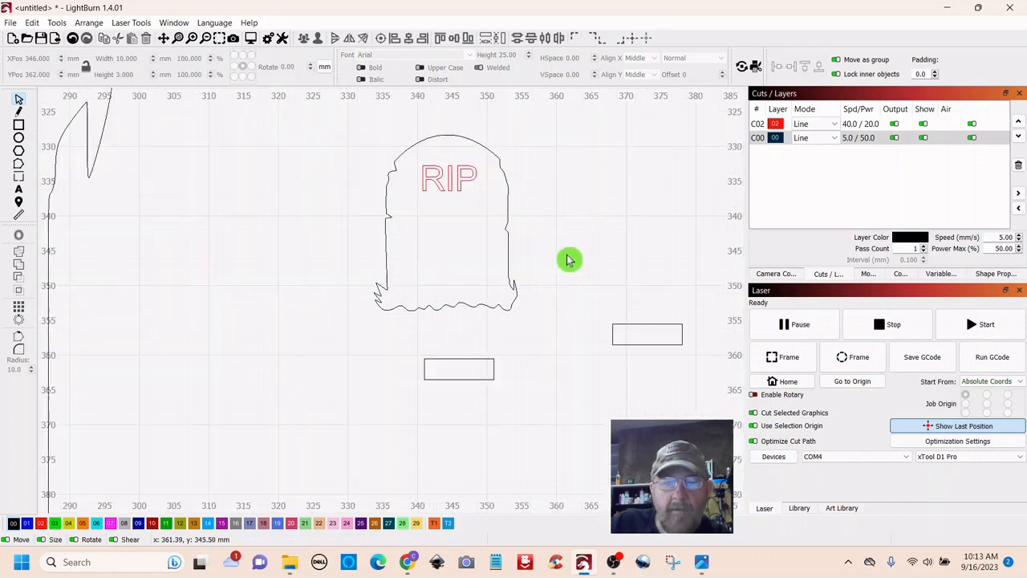
pyautogui.scroll(-1, 567, 259)
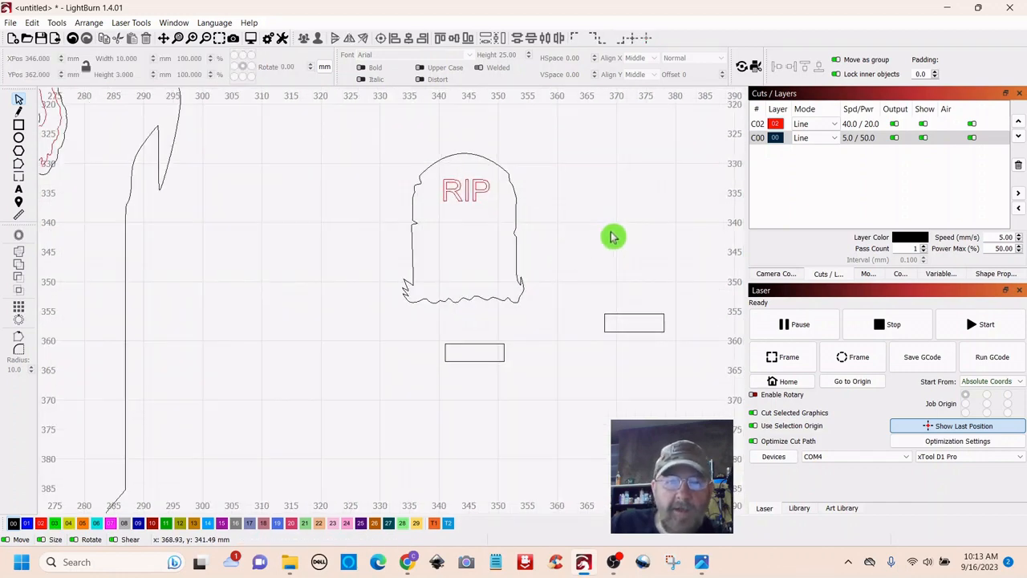
# - Give the small RIP tombstone a 1 mm outward offset outline with round corners
pyautogui.click(462, 186)
pyautogui.click(642, 201)
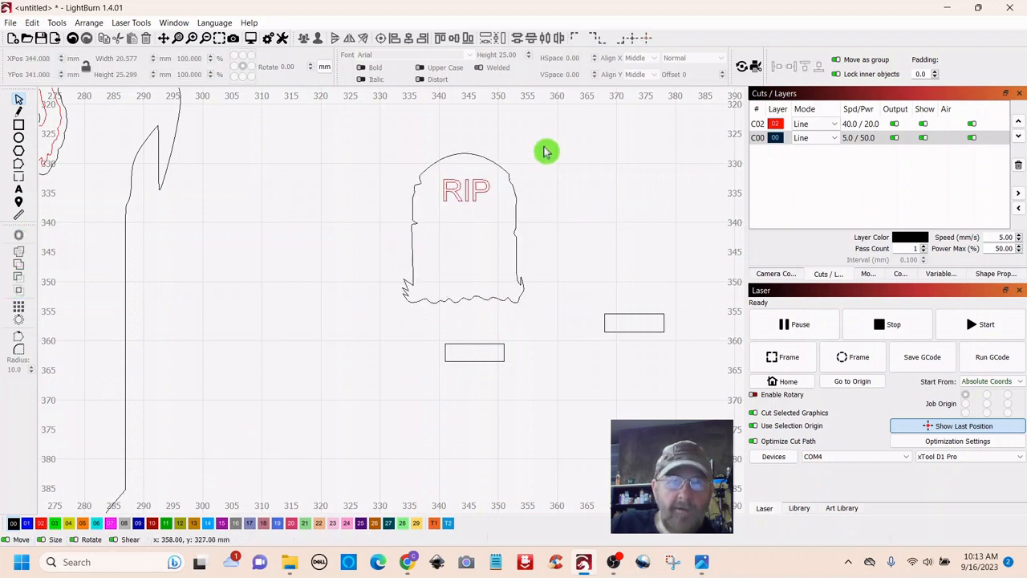
pyautogui.moveTo(566, 143); pyautogui.dragTo(348, 318)
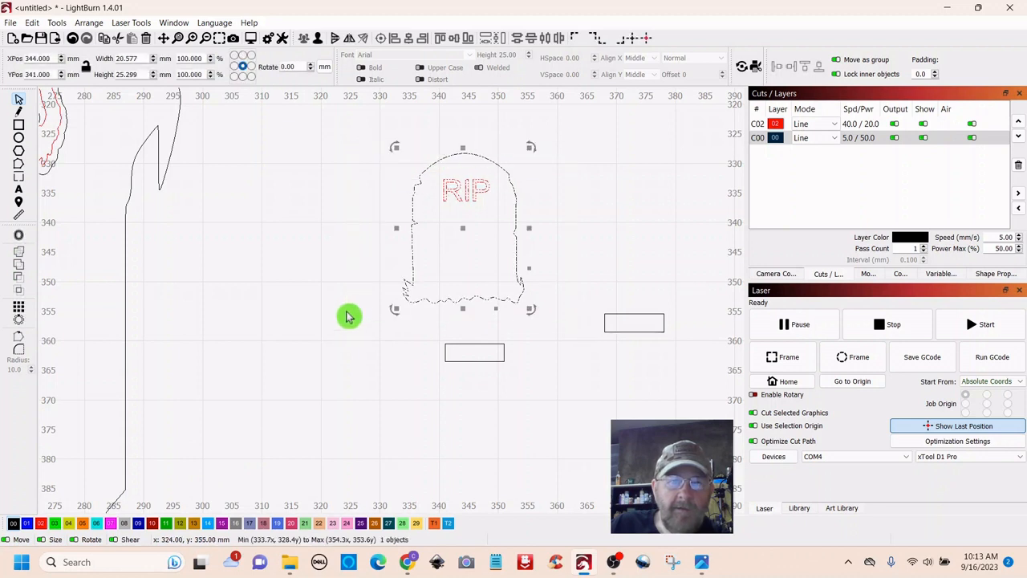
pyautogui.click(18, 235)
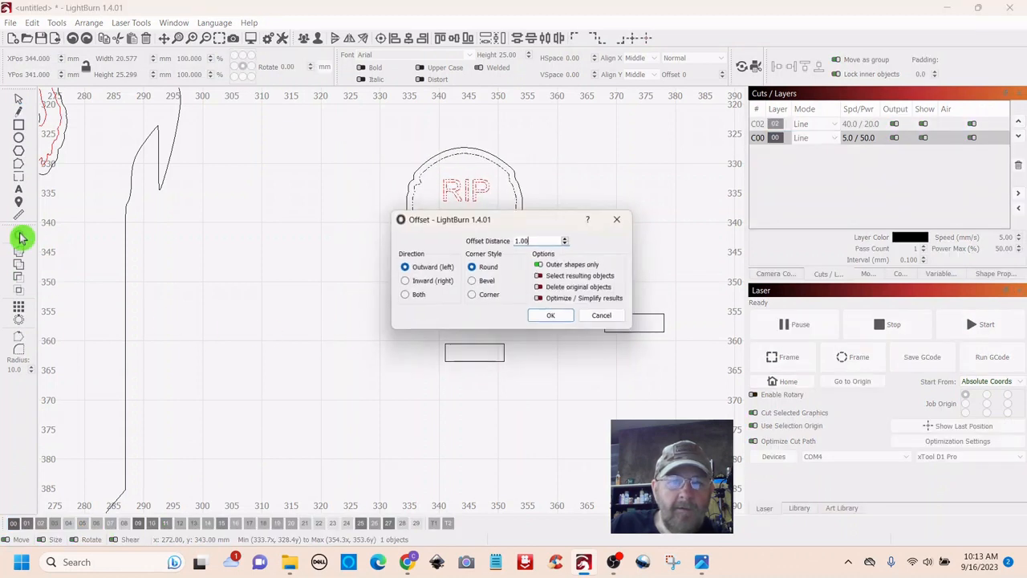
pyautogui.click(560, 323)
pyautogui.scroll(-2, 559, 329)
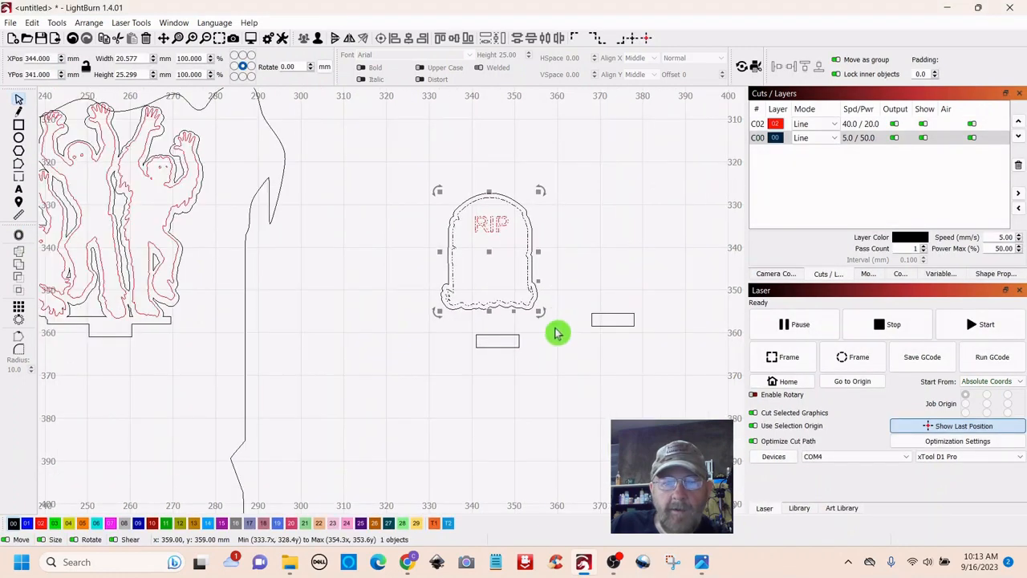
pyautogui.click(562, 405)
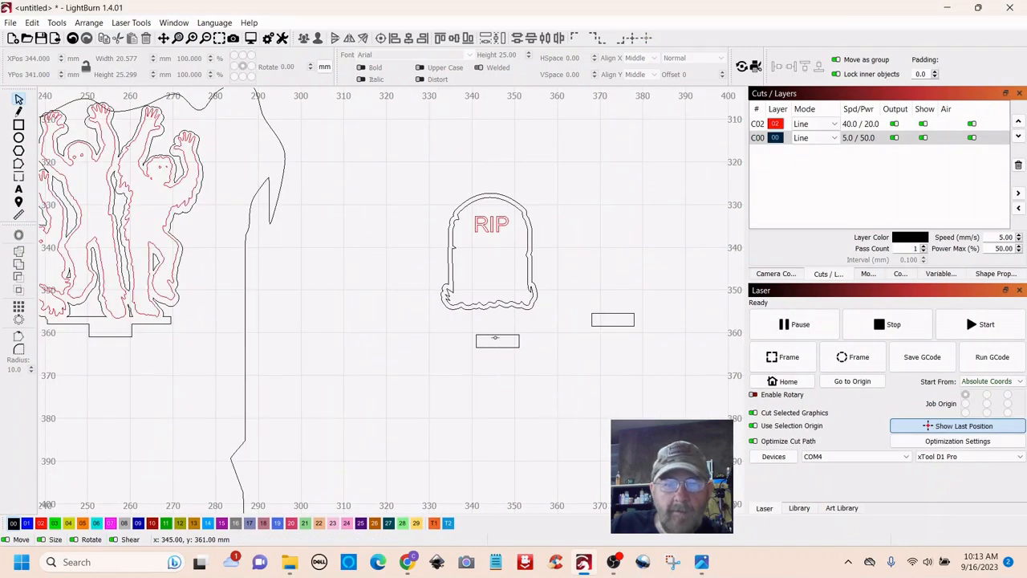
# - Weld the 10 × 3 mm tab onto the outline's bottom, making one 22.574 × 29.610 mm shape
pyautogui.moveTo(486, 320); pyautogui.dragTo(486, 320)
pyautogui.scroll(2, 528, 381)
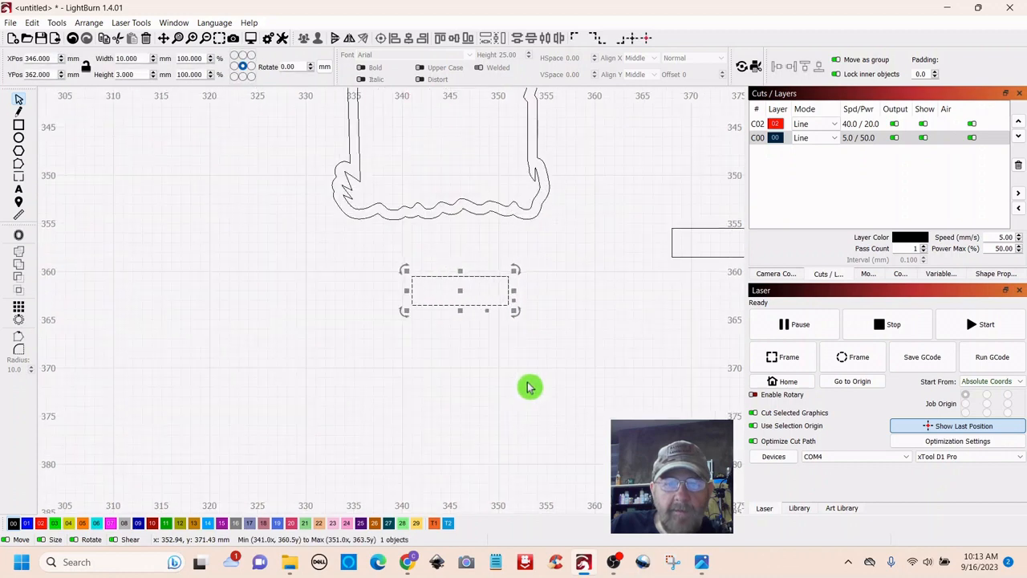
pyautogui.moveTo(585, 271); pyautogui.dragTo(541, 350)
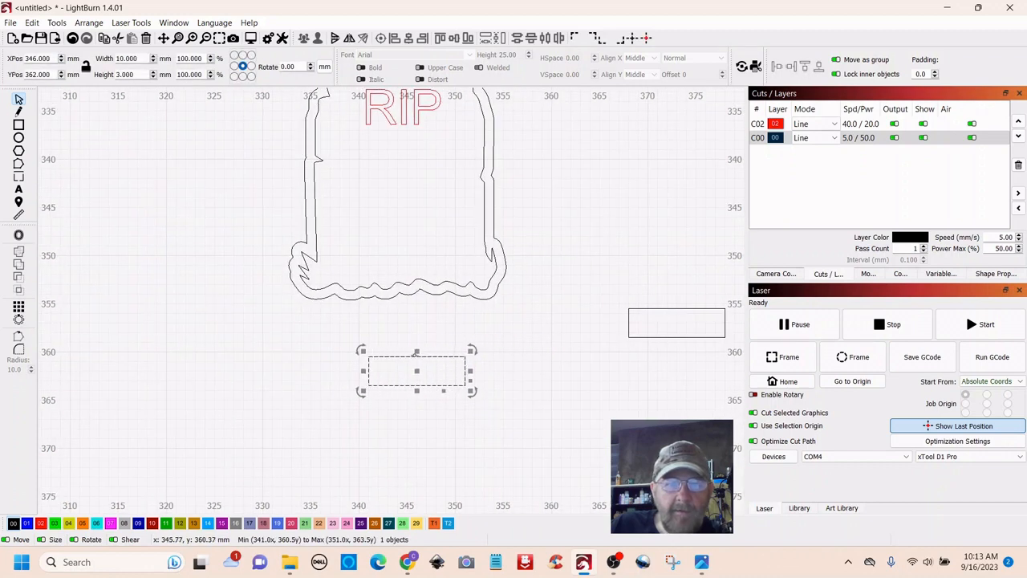
pyautogui.moveTo(415, 366); pyautogui.dragTo(414, 351)
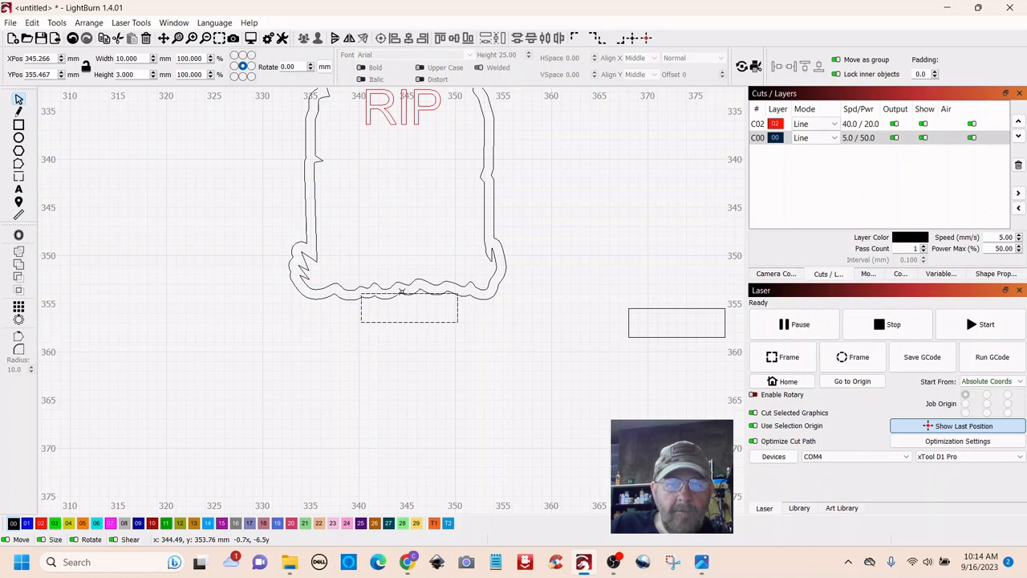
pyautogui.moveTo(404, 289); pyautogui.dragTo(397, 284)
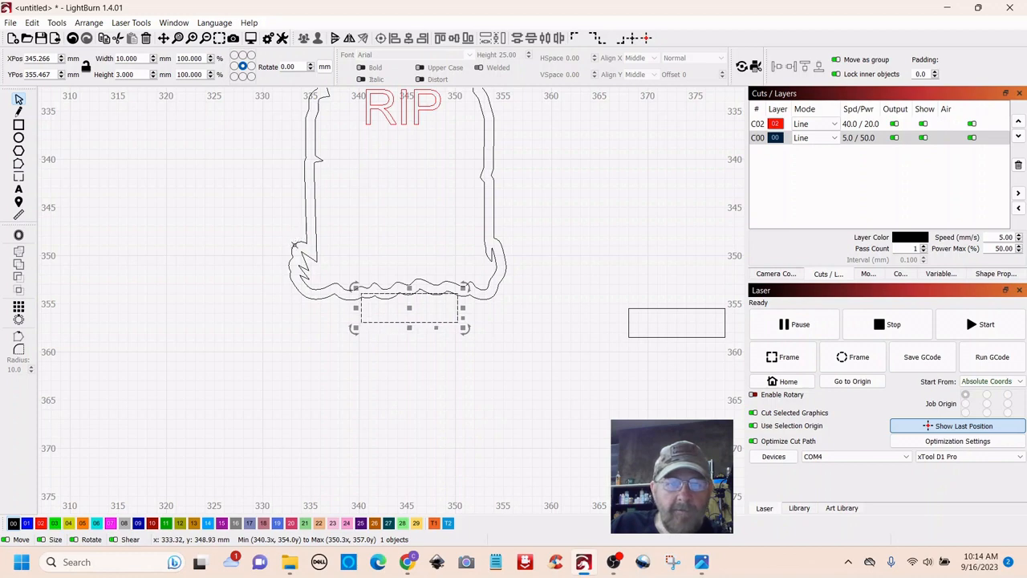
pyautogui.keyDown('shift'); pyautogui.click(295, 245); pyautogui.keyUp('shift')
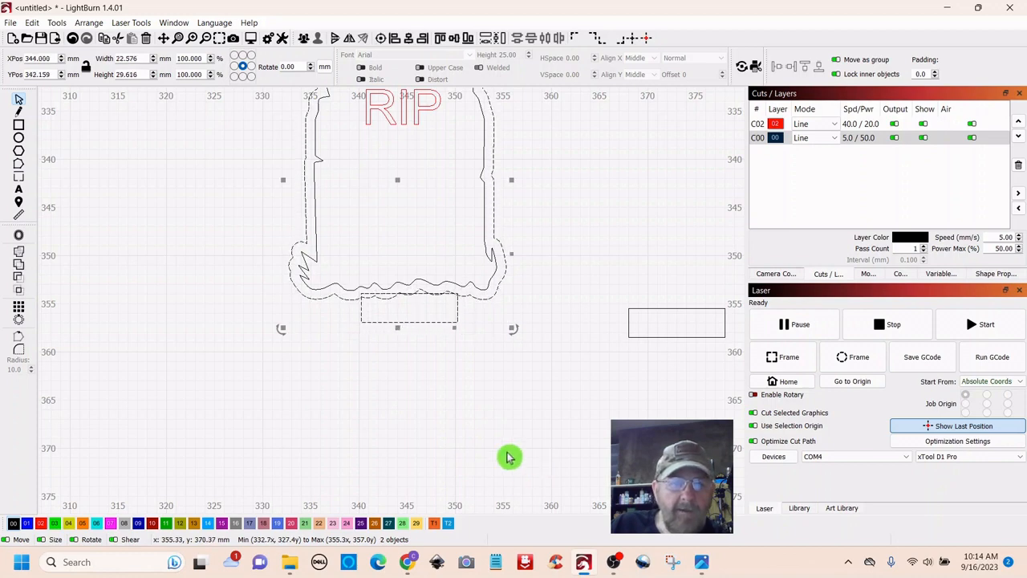
pyautogui.click(19, 254)
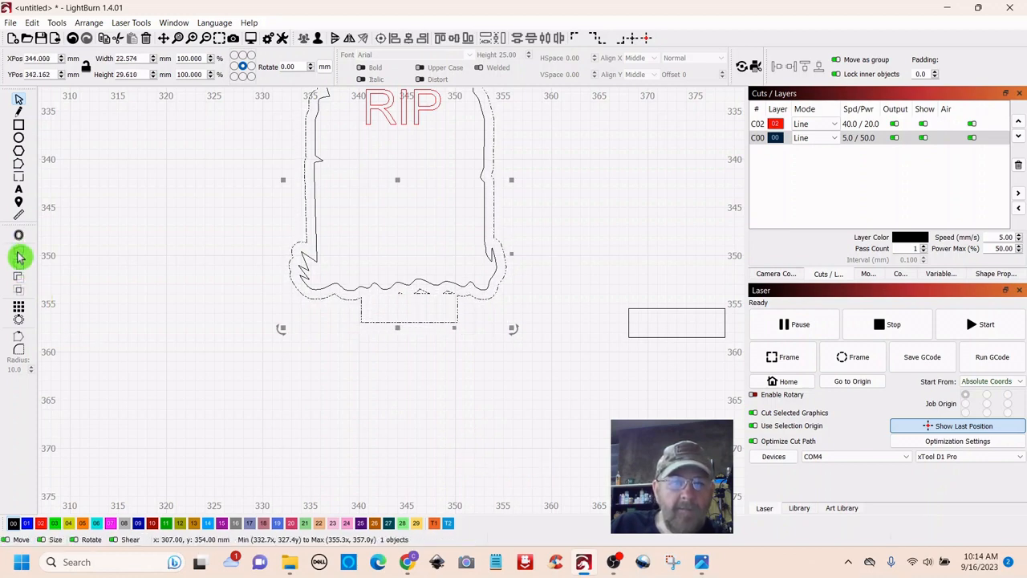
pyautogui.click(422, 411)
pyautogui.scroll(-2, 469, 401)
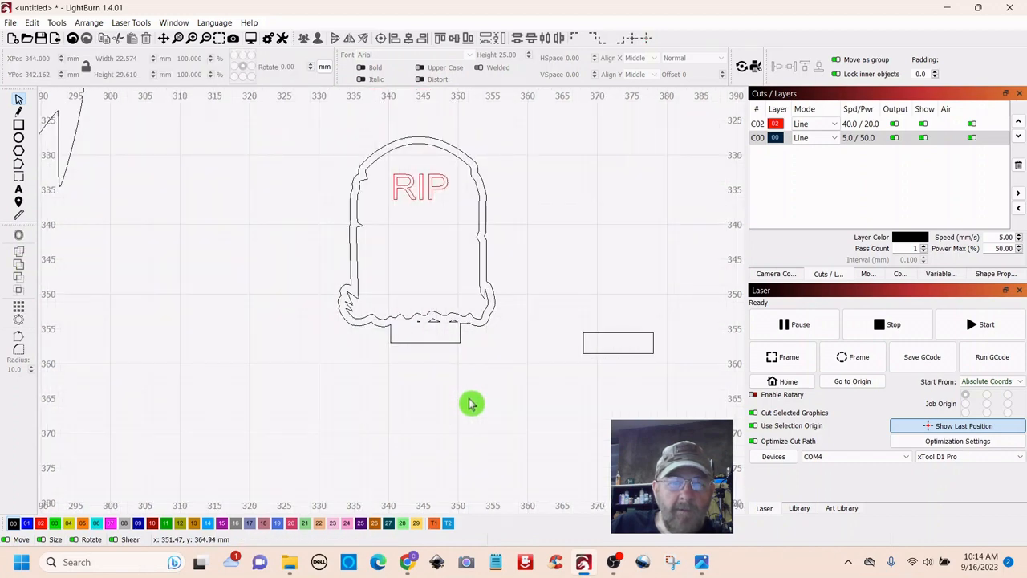
# - Group the small tombstone with its welded outline
pyautogui.scroll(-1, 471, 404)
pyautogui.scroll(-4, 473, 413)
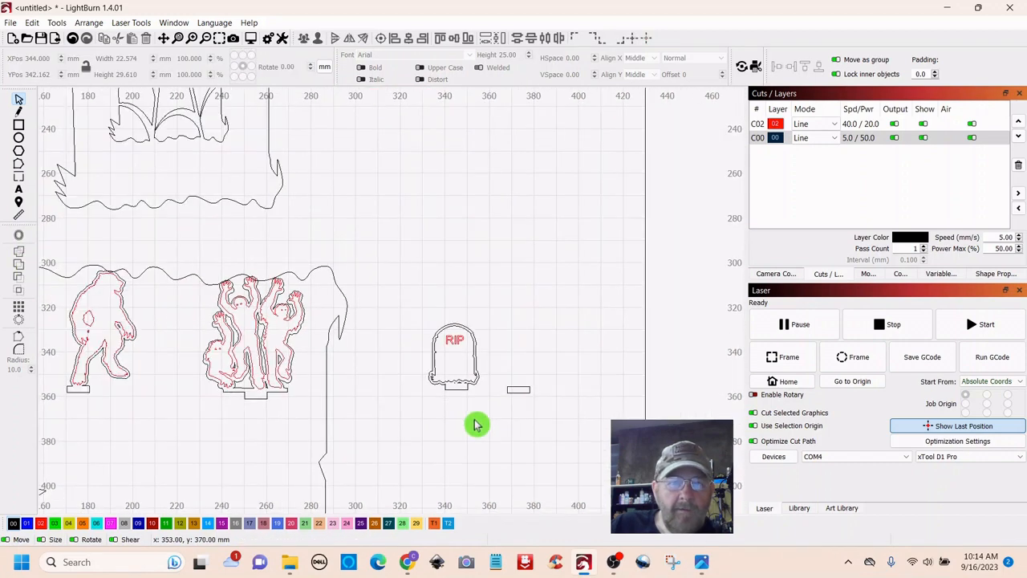
pyautogui.moveTo(509, 322); pyautogui.dragTo(424, 469)
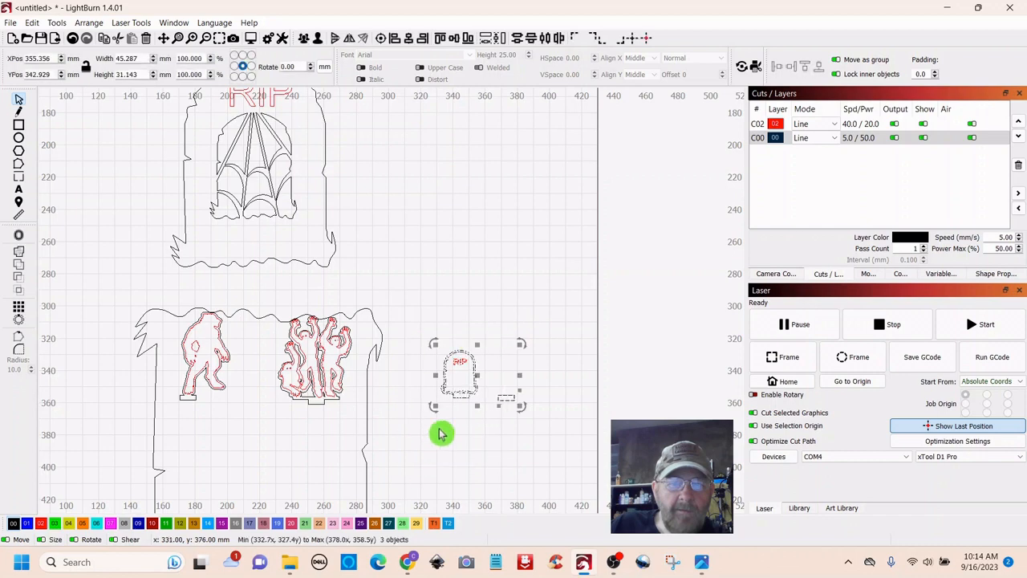
pyautogui.click(459, 378)
pyautogui.rightClick(461, 378)
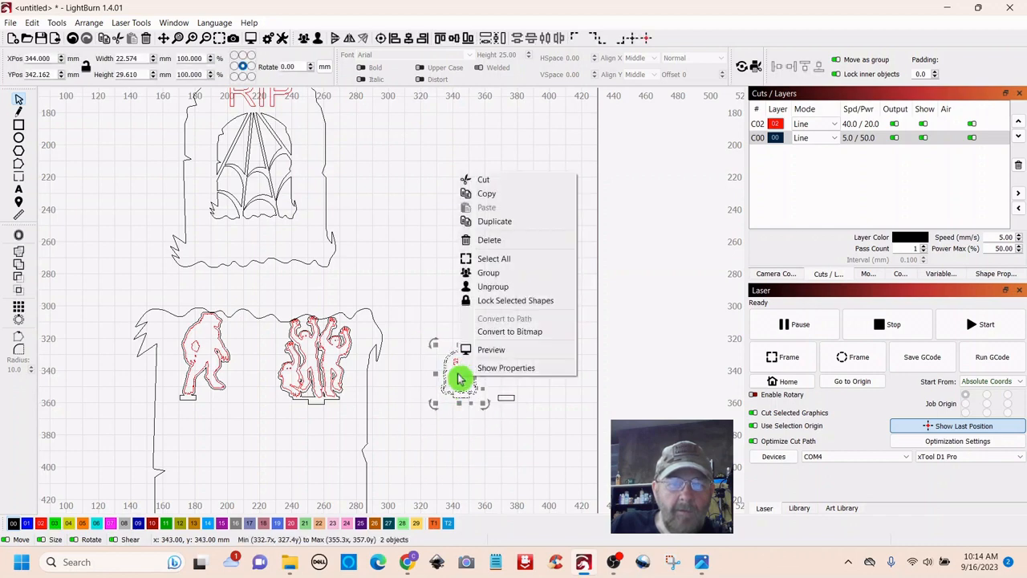
pyautogui.click(473, 276)
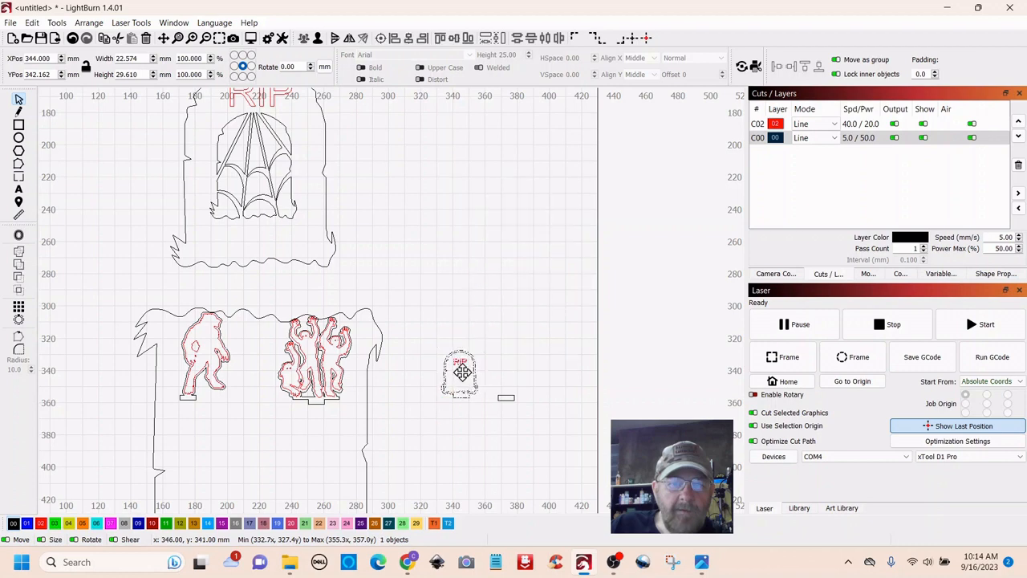
# - Move the tombstone group into the large panel below the figures, at X 260, Y 391 mm
pyautogui.moveTo(458, 369); pyautogui.dragTo(326, 459)
pyautogui.scroll(-2, 447, 428)
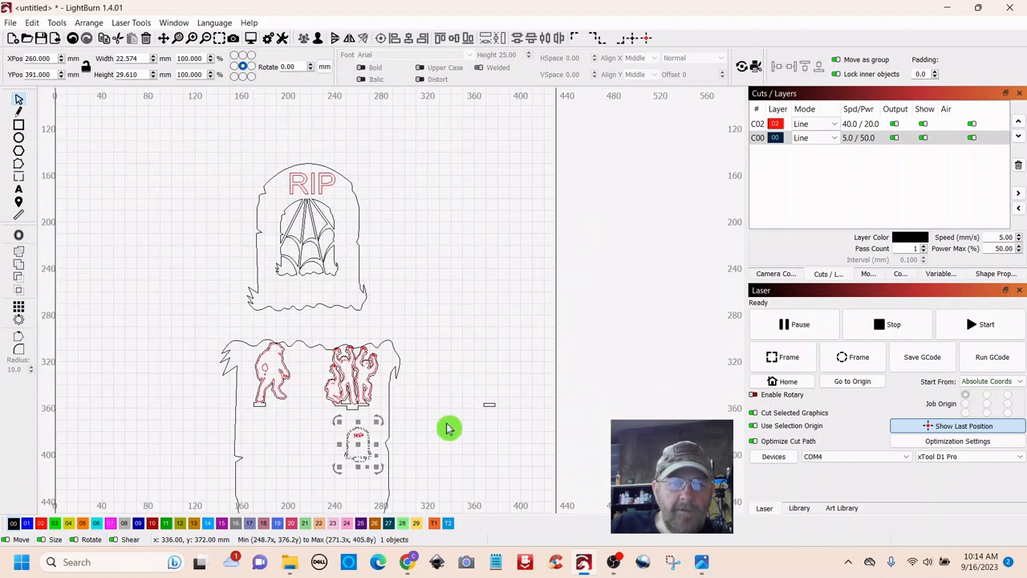
pyautogui.moveTo(451, 454); pyautogui.dragTo(420, 319)
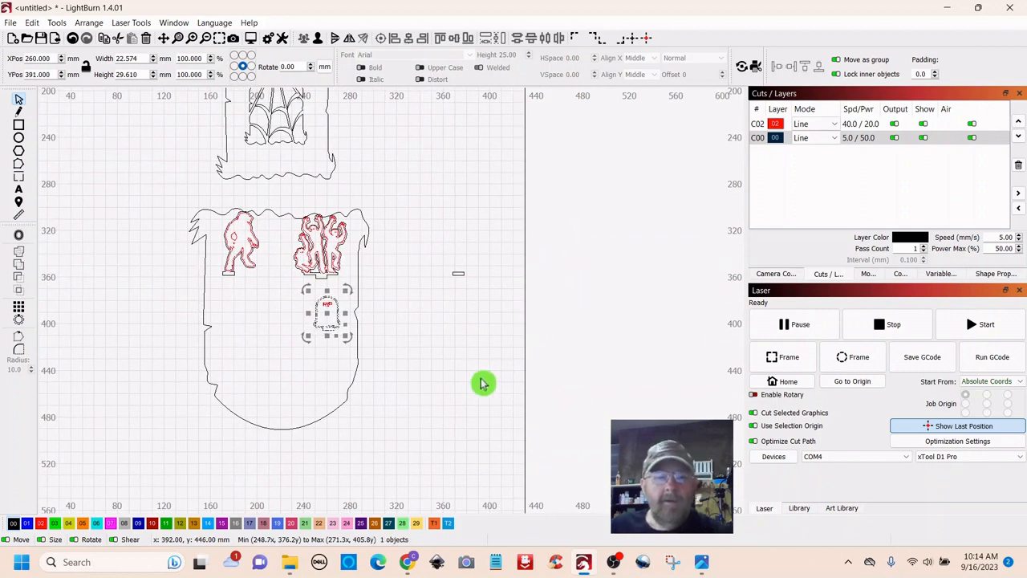
pyautogui.click(481, 381)
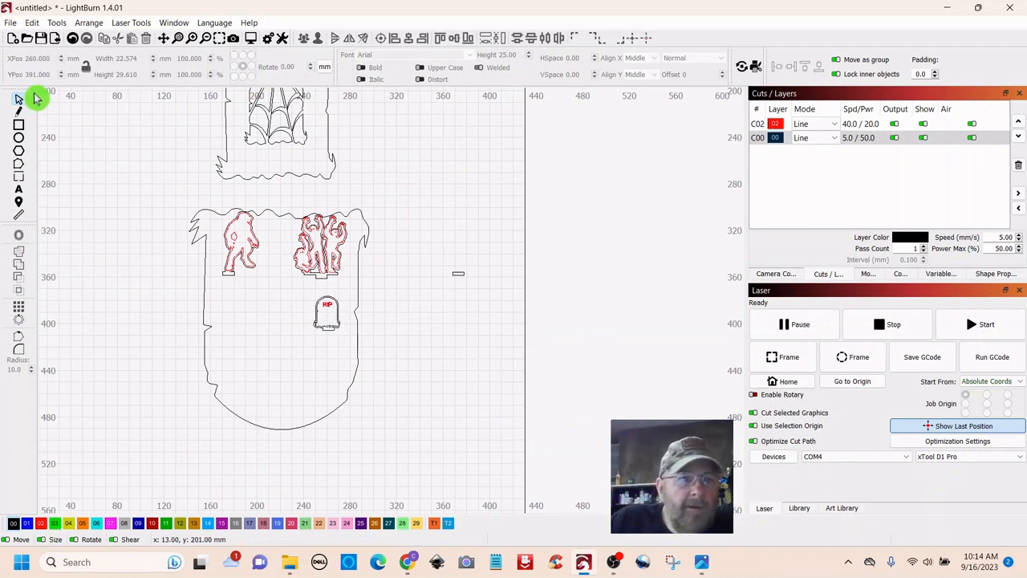
# - Import cat.svg into the layout
pyautogui.click(60, 22)
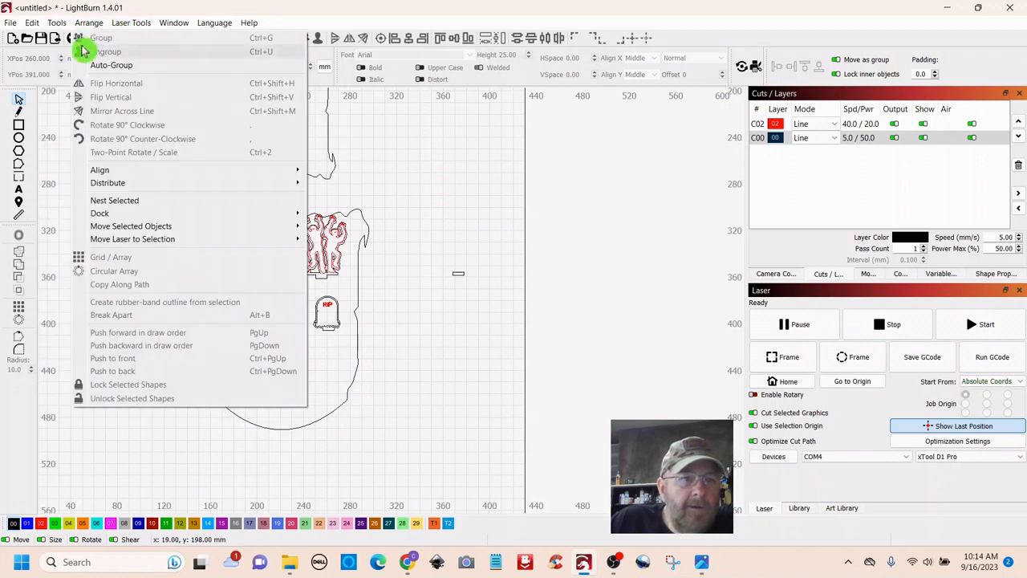
pyautogui.click(425, 257)
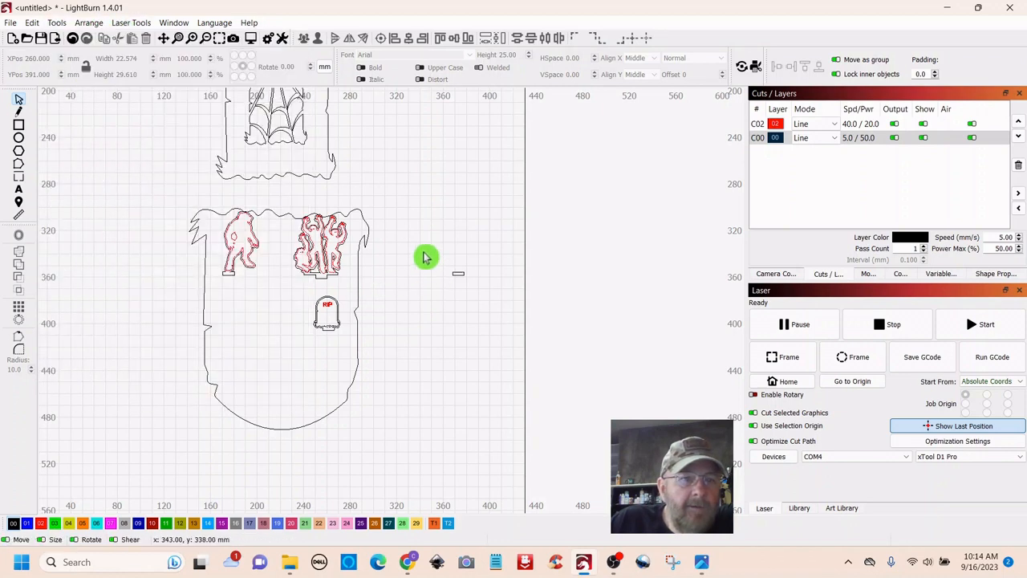
pyautogui.click(54, 41)
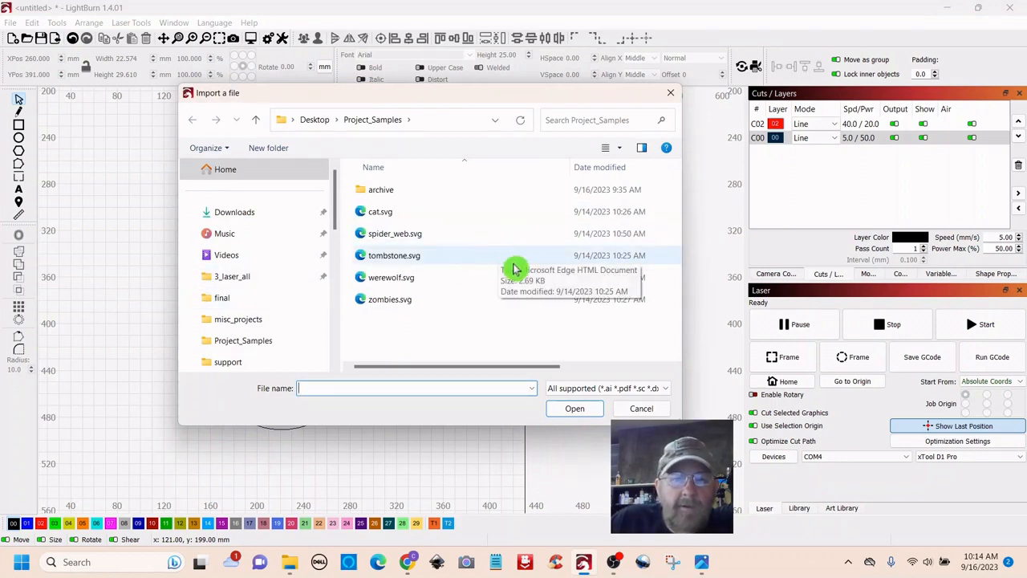
pyautogui.click(374, 213)
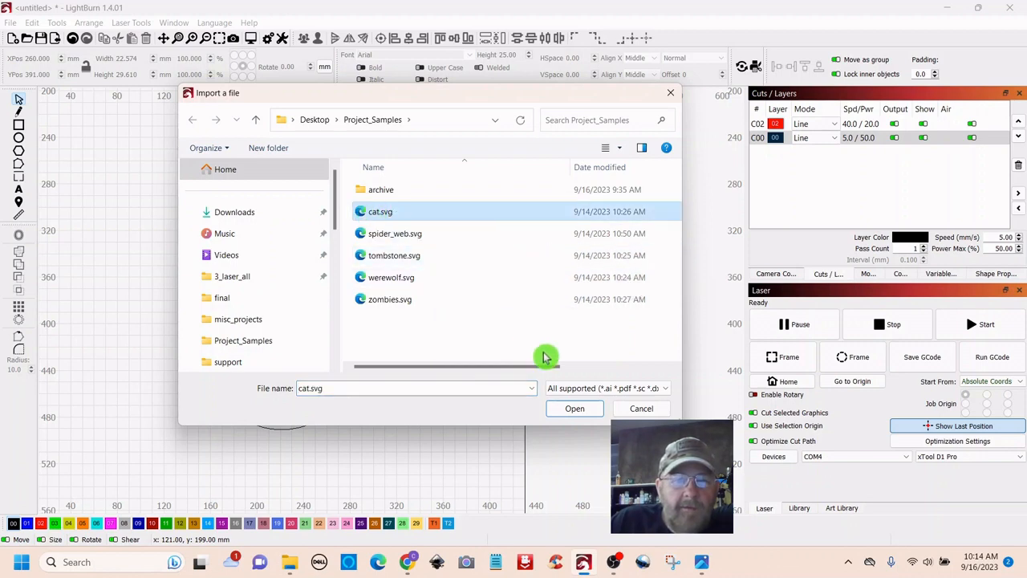
pyautogui.click(574, 408)
# - Shrink the cat to 18.385 × 13.985 mm and place it right of the small tombstone
pyautogui.scroll(-3, 497, 353)
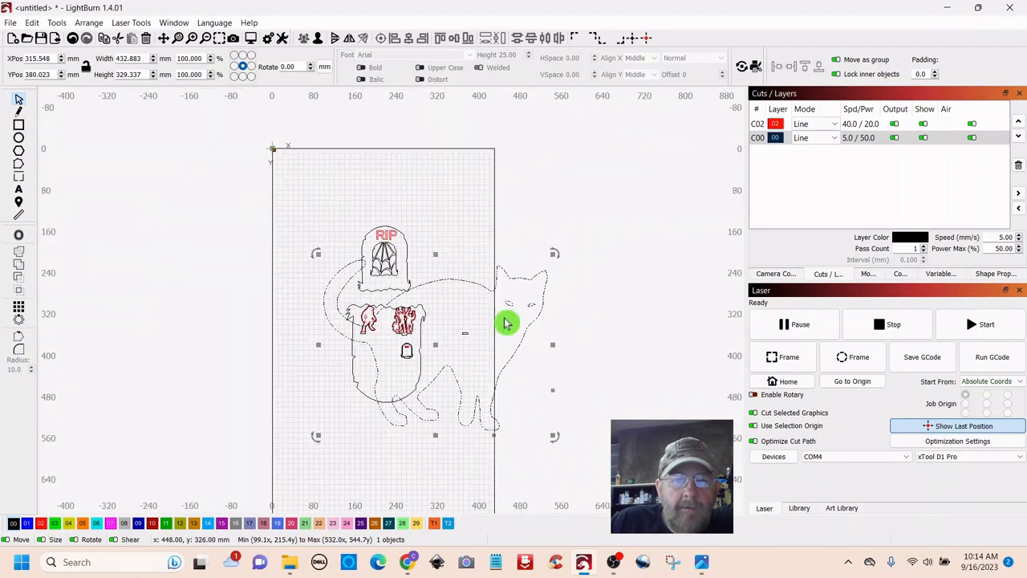
pyautogui.moveTo(555, 254); pyautogui.dragTo(409, 423)
pyautogui.scroll(4, 459, 424)
pyautogui.moveTo(191, 414); pyautogui.dragTo(390, 262)
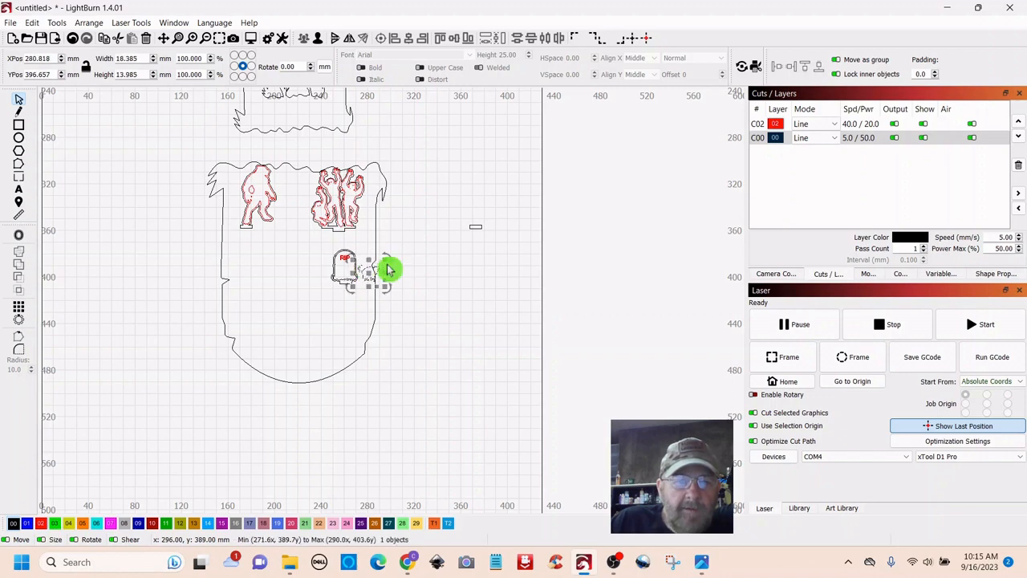
pyautogui.scroll(6, 433, 241)
pyautogui.moveTo(557, 338); pyautogui.dragTo(435, 381)
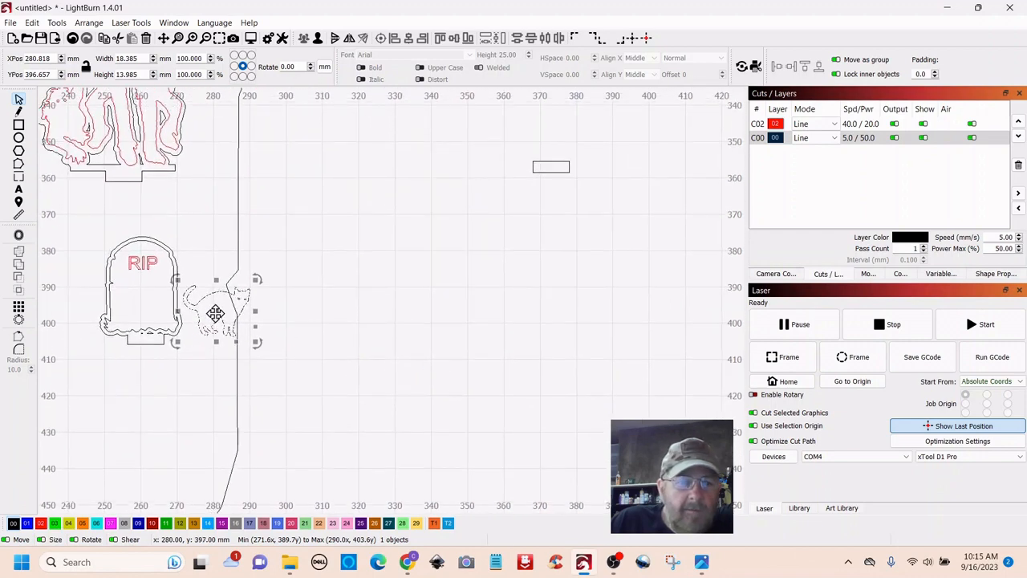
pyautogui.moveTo(215, 313); pyautogui.dragTo(476, 227)
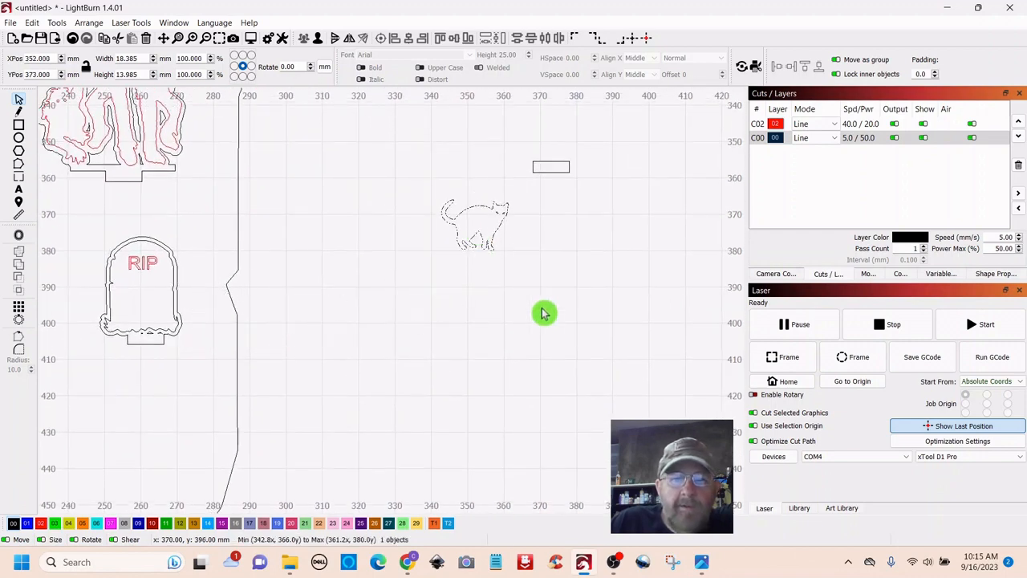
pyautogui.click(542, 313)
pyautogui.scroll(-1, 549, 298)
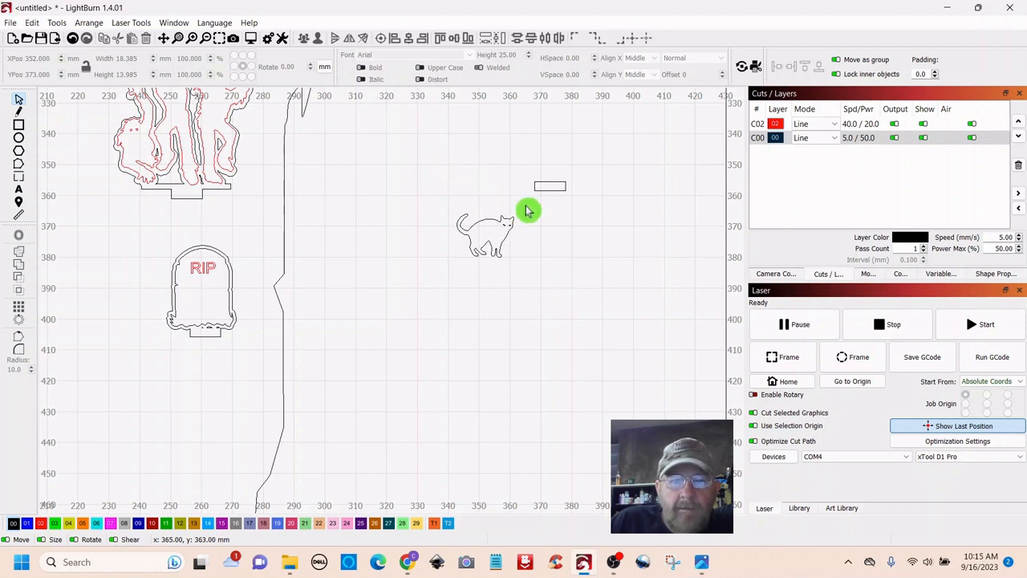
# - Put the cat on the red C02 layer
pyautogui.moveTo(527, 207); pyautogui.dragTo(458, 280)
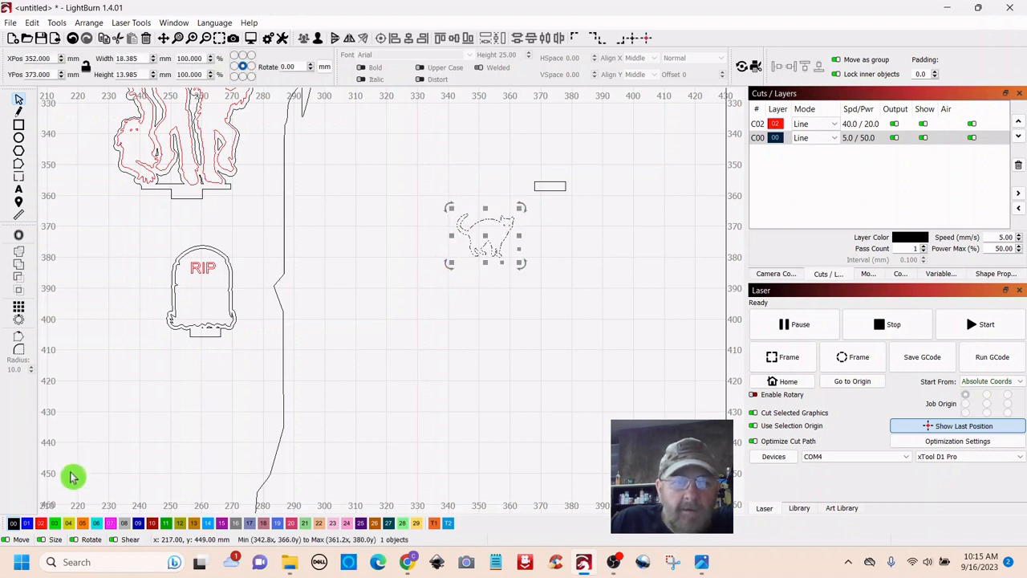
pyautogui.click(43, 524)
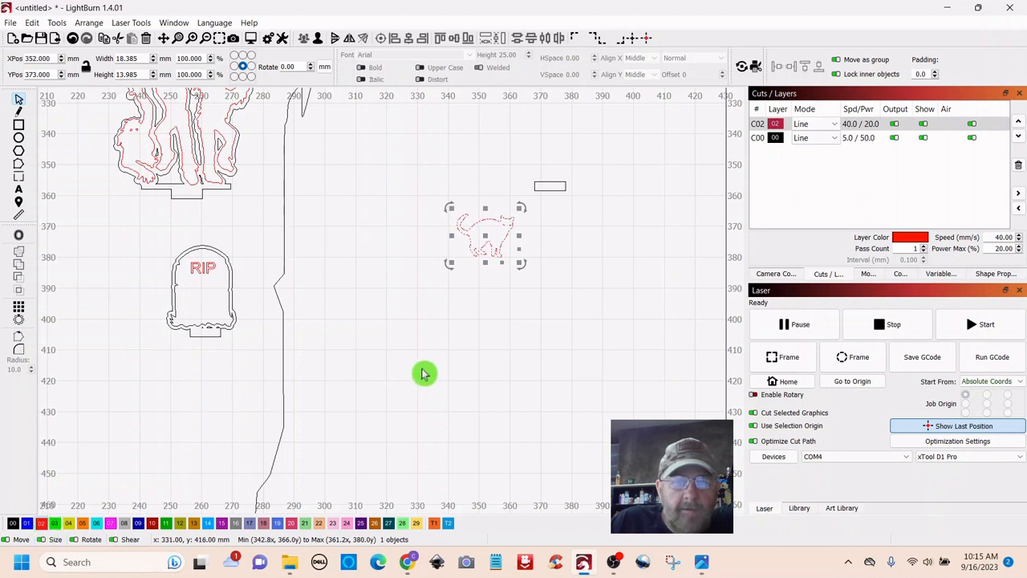
pyautogui.click(479, 340)
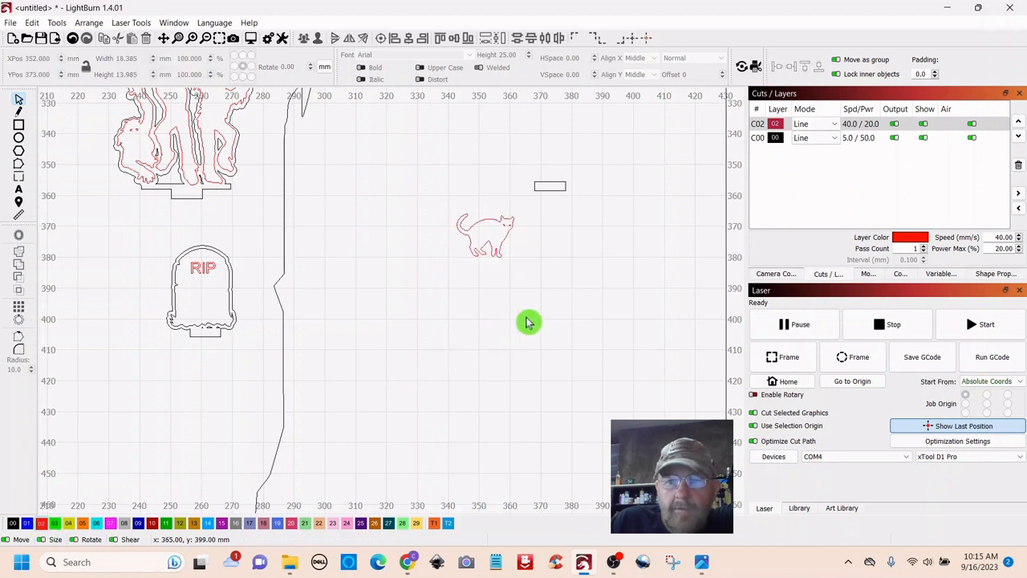
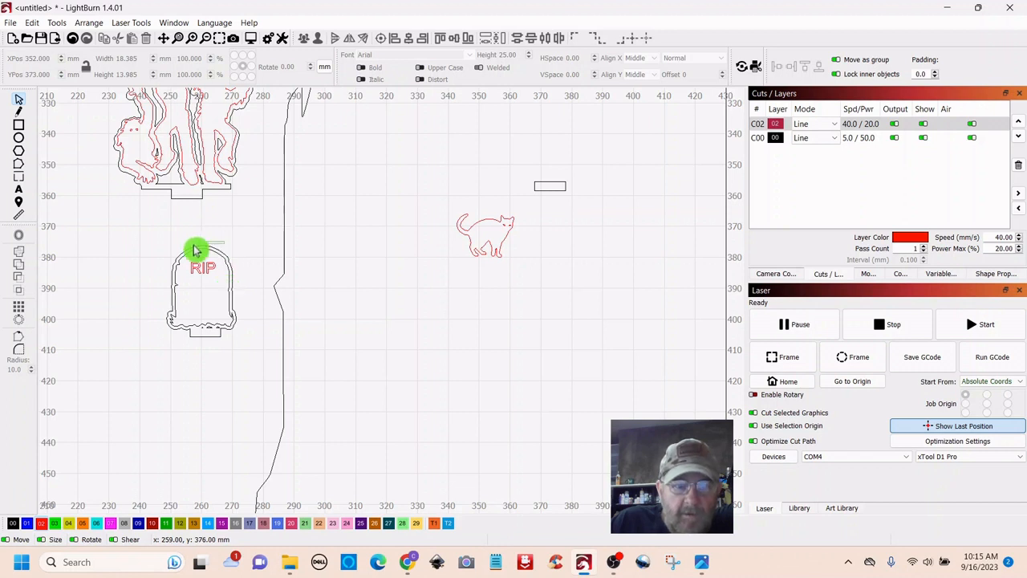
# - Drag the RIP tombstone right and down, then reselect and deselect it
pyautogui.click(197, 289)
pyautogui.moveTo(197, 289); pyautogui.dragTo(426, 322)
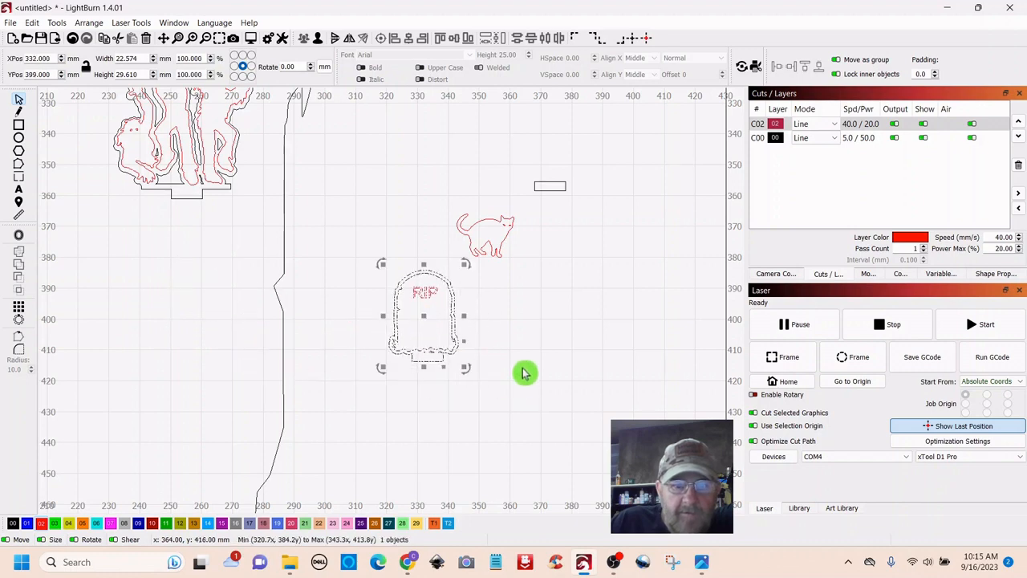
pyautogui.scroll(3, 522, 372)
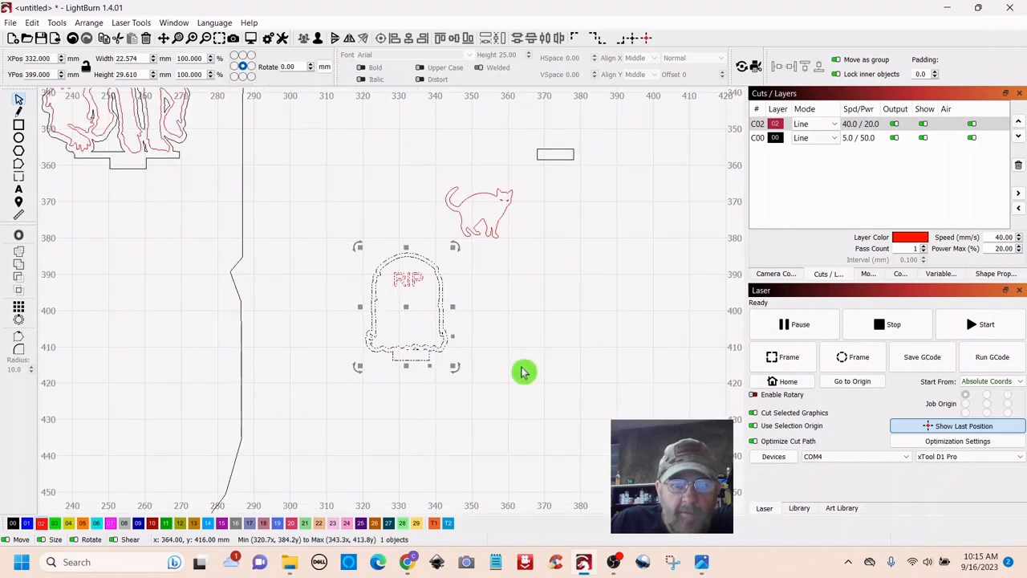
pyautogui.click(522, 311)
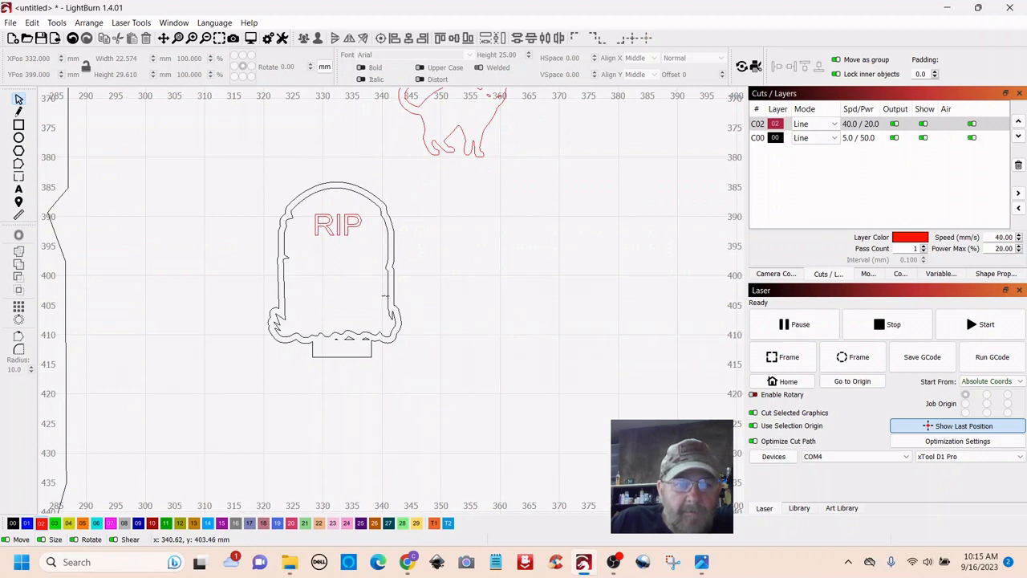
pyautogui.click(388, 296)
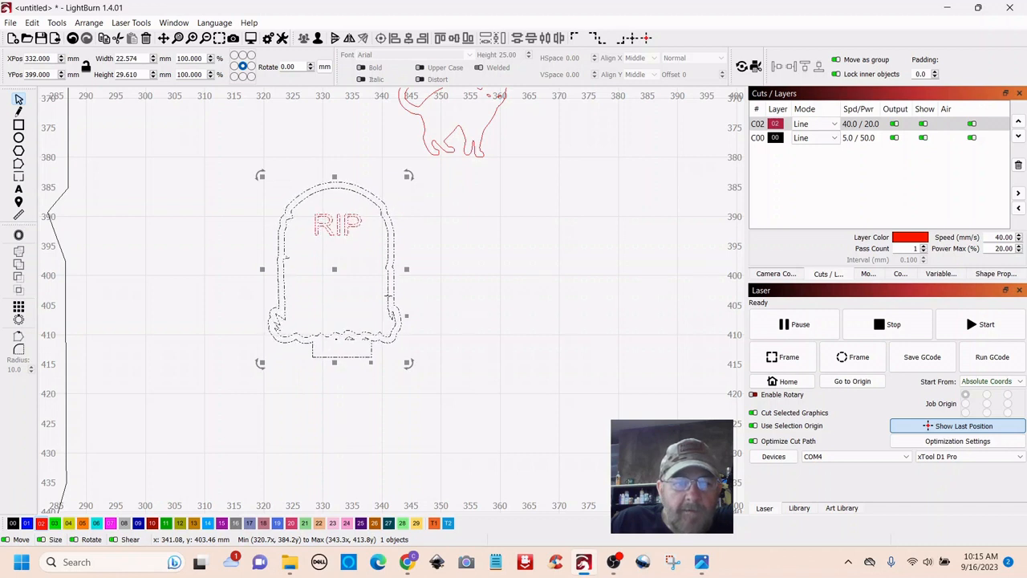
pyautogui.click(473, 297)
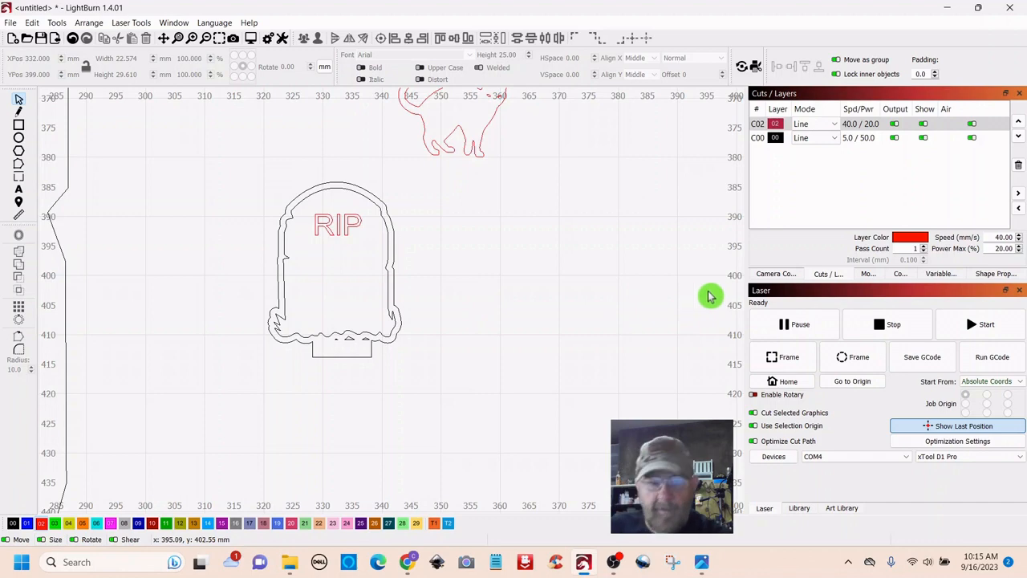
# - Undo the tombstone move and the cat's layer change, moves and resizing
pyautogui.hotkey('ctrl', 'z')
pyautogui.hotkey('ctrl', 'z')
pyautogui.hotkey('ctrl', 'z')
pyautogui.hotkey('ctrl', 'z')
pyautogui.hotkey('ctrl', 'z')
pyautogui.hotkey('ctrl', 'z')
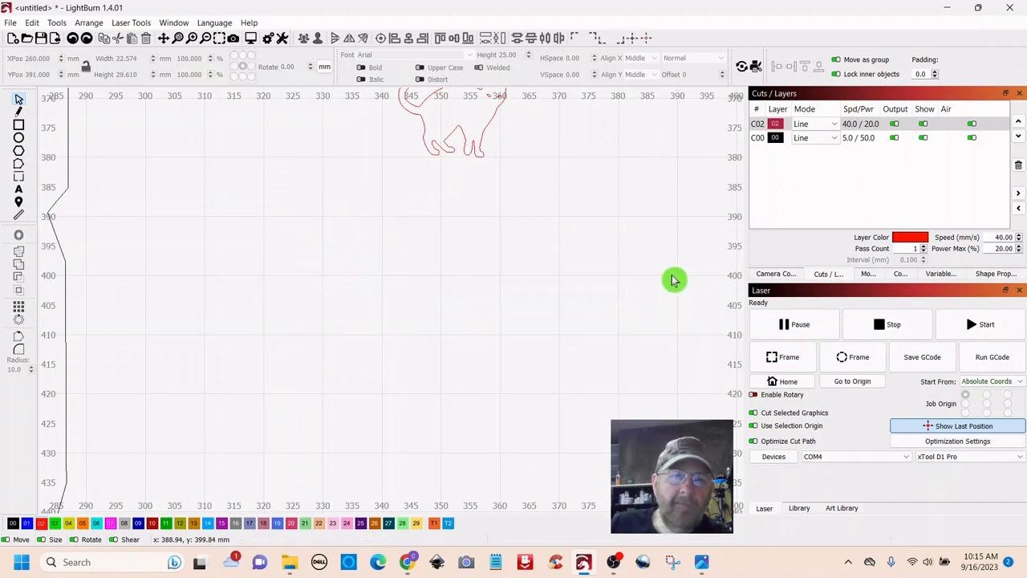
pyautogui.scroll(-5, 617, 268)
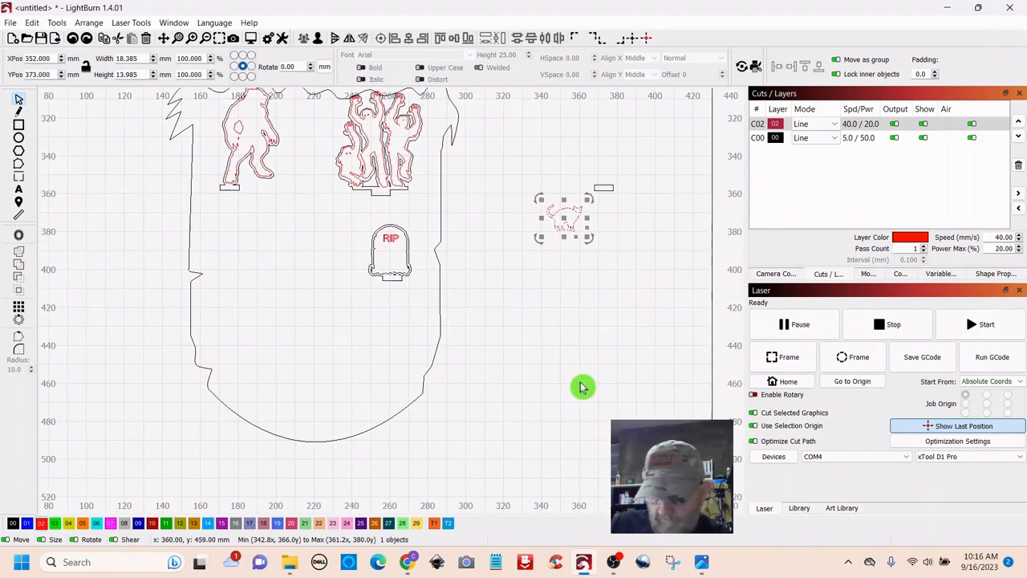
pyautogui.hotkey('ctrl', 'z')
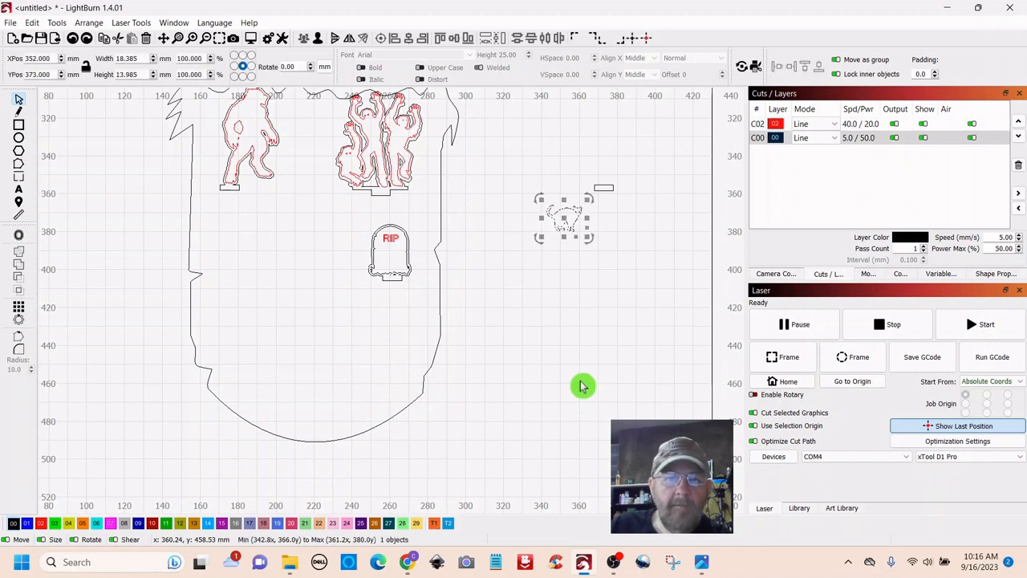
pyautogui.hotkey('ctrl', 'z')
pyautogui.hotkey('ctrl', 'z')
pyautogui.hotkey('ctrl', 'z')
pyautogui.hotkey('ctrl', 'z')
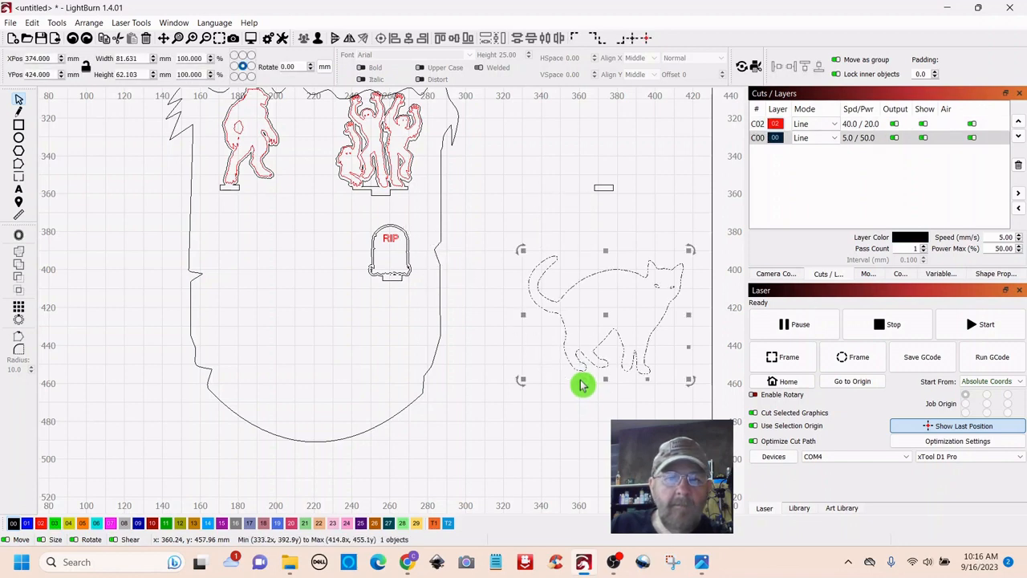
pyautogui.hotkey('ctrl', 'z')
pyautogui.hotkey('ctrl', 'z')
pyautogui.hotkey('ctrl', 'z')
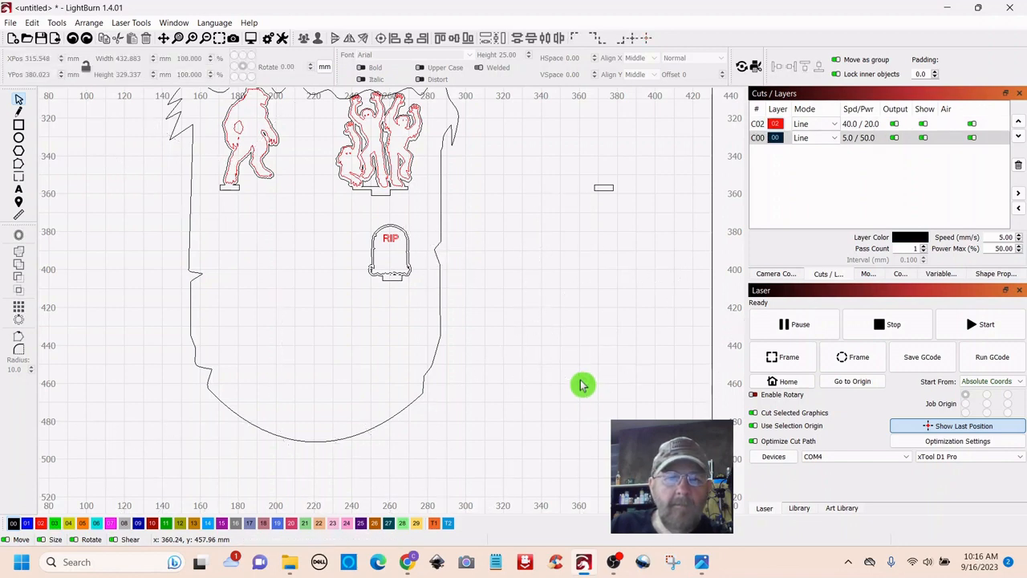
pyautogui.hotkey('ctrl', 'z')
pyautogui.hotkey('ctrl', 'z')
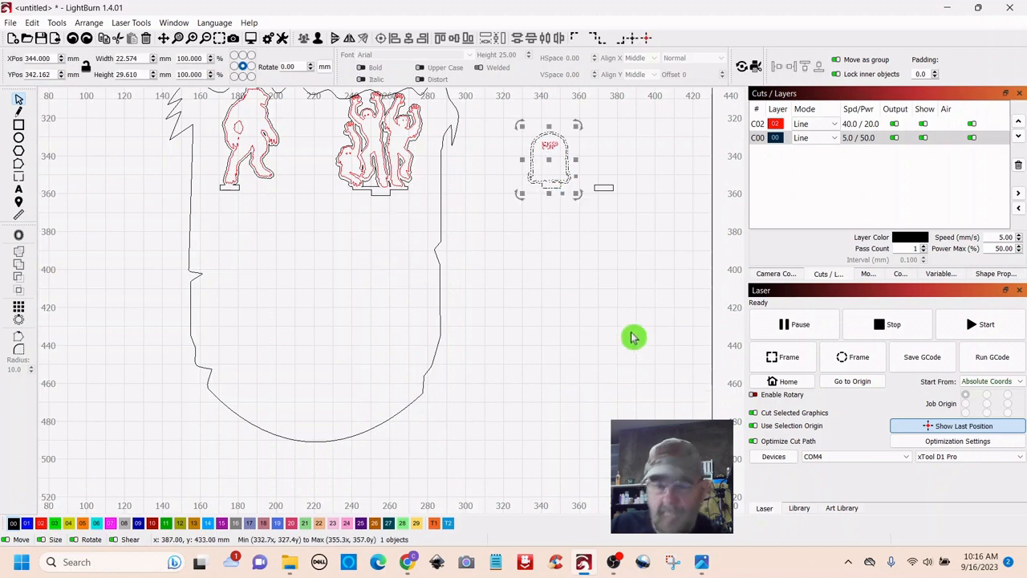
# - Undo two more steps and place a tombstone copy below the original
pyautogui.hotkey('ctrl', 'z')
pyautogui.hotkey('ctrl', 'z')
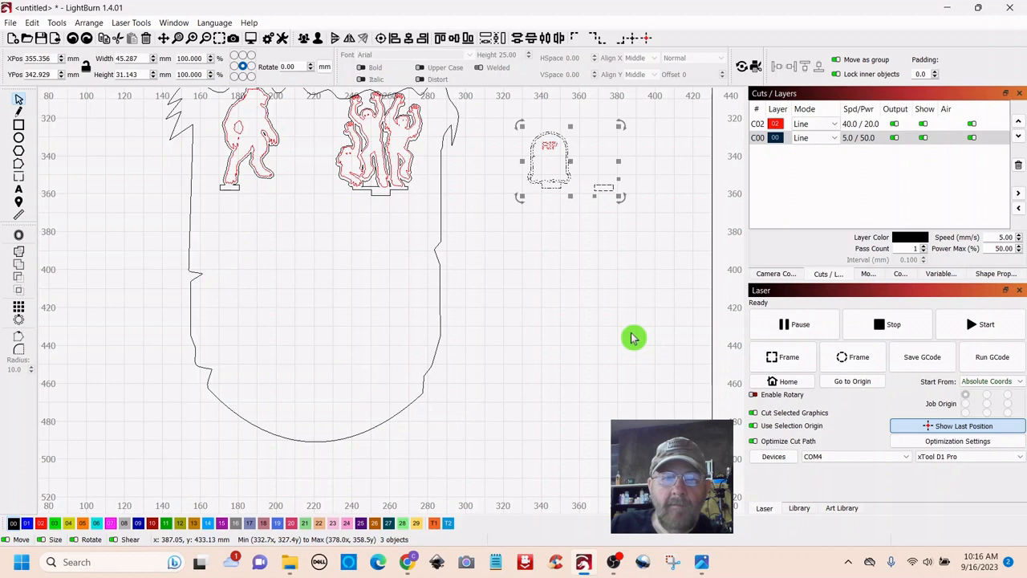
pyautogui.hotkey('ctrl', 'z')
pyautogui.hotkey('ctrl', 'z')
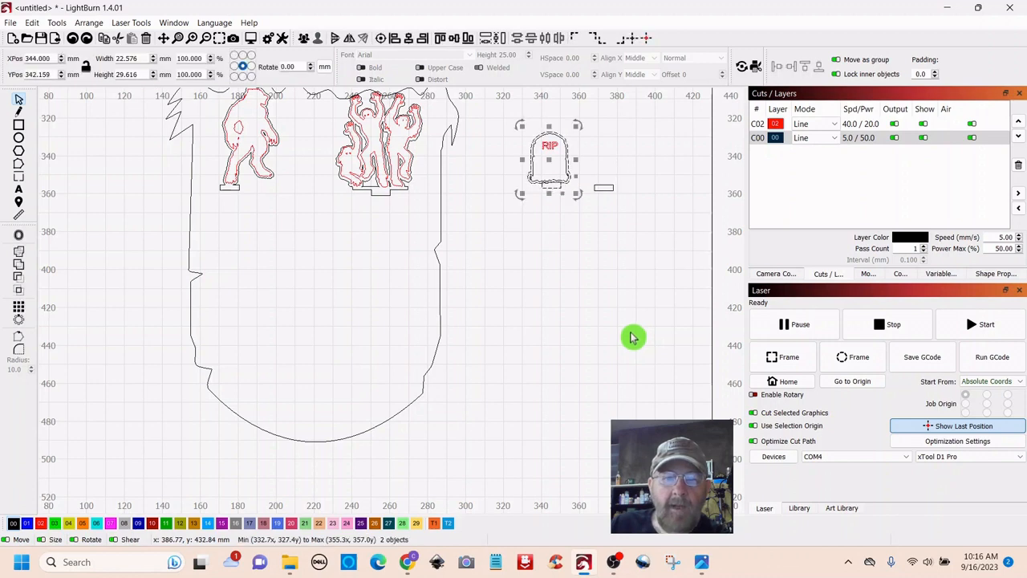
pyautogui.moveTo(548, 159)
pyautogui.mouseDown()
pyautogui.moveTo(553, 282)
pyautogui.moveTo(585, 268)
pyautogui.moveTo(628, 272)
pyautogui.mouseUp()
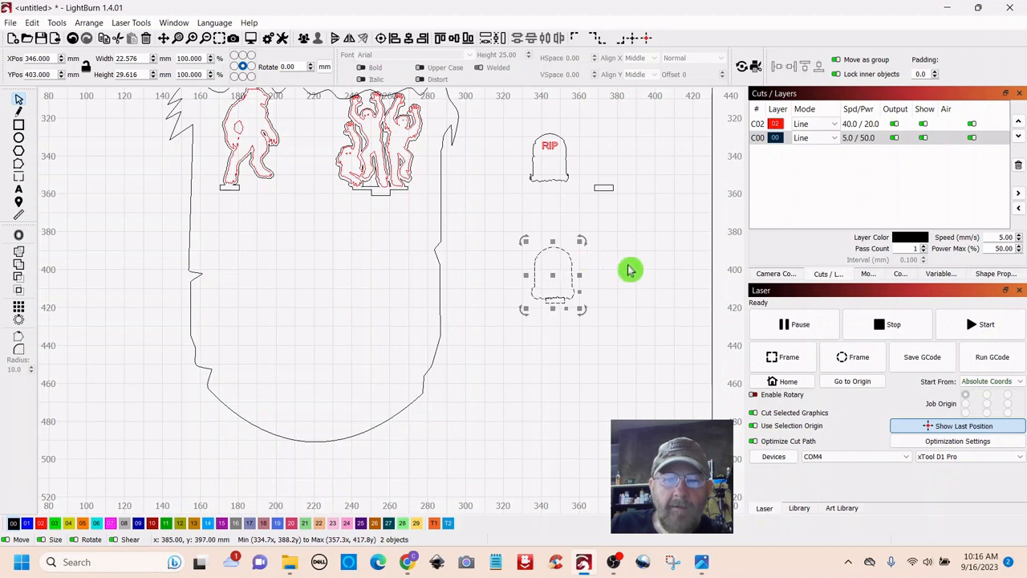
# - Put the upper RIP tombstone on the red C02 layer
pyautogui.click(565, 168)
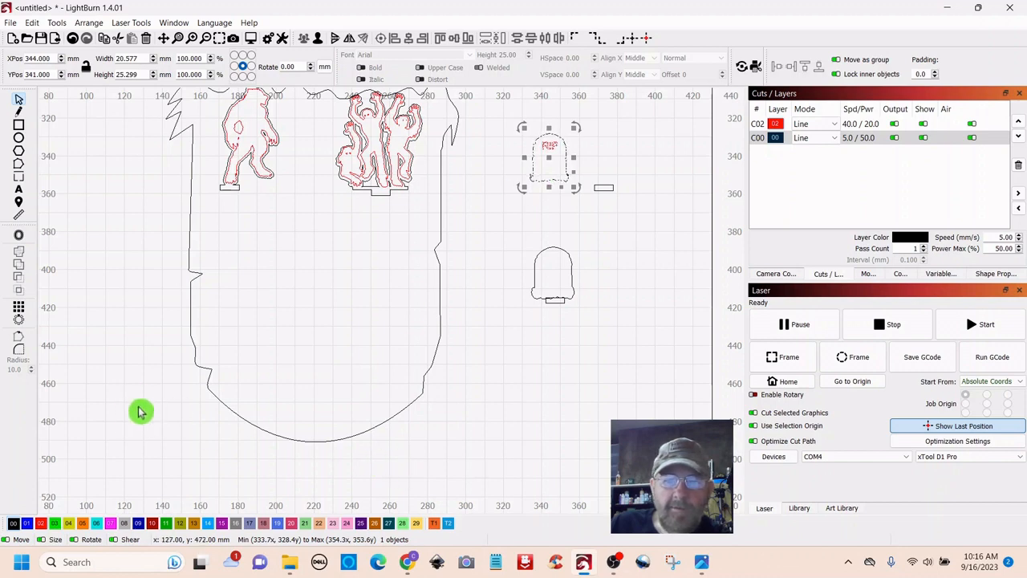
pyautogui.click(45, 524)
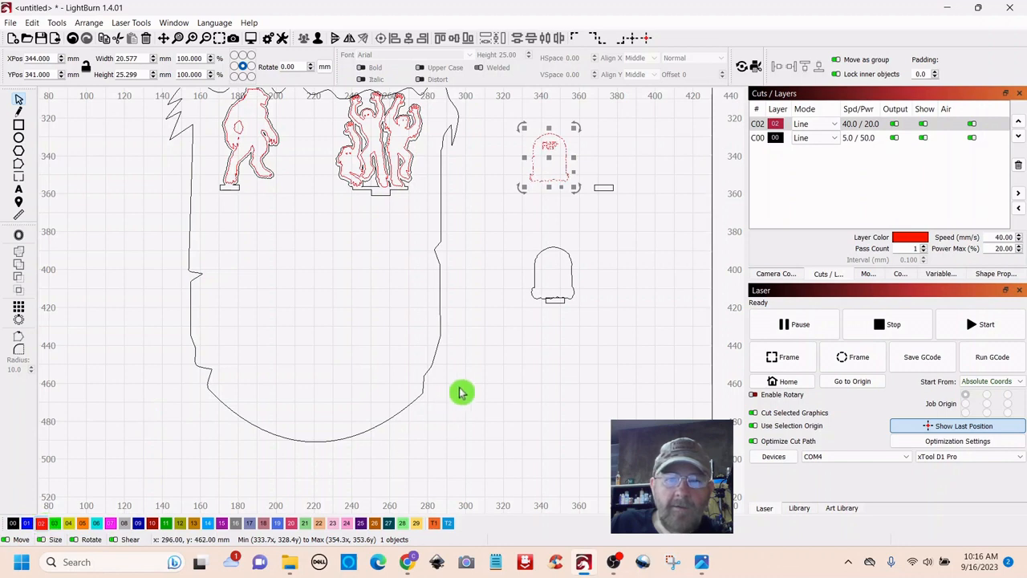
pyautogui.click(523, 391)
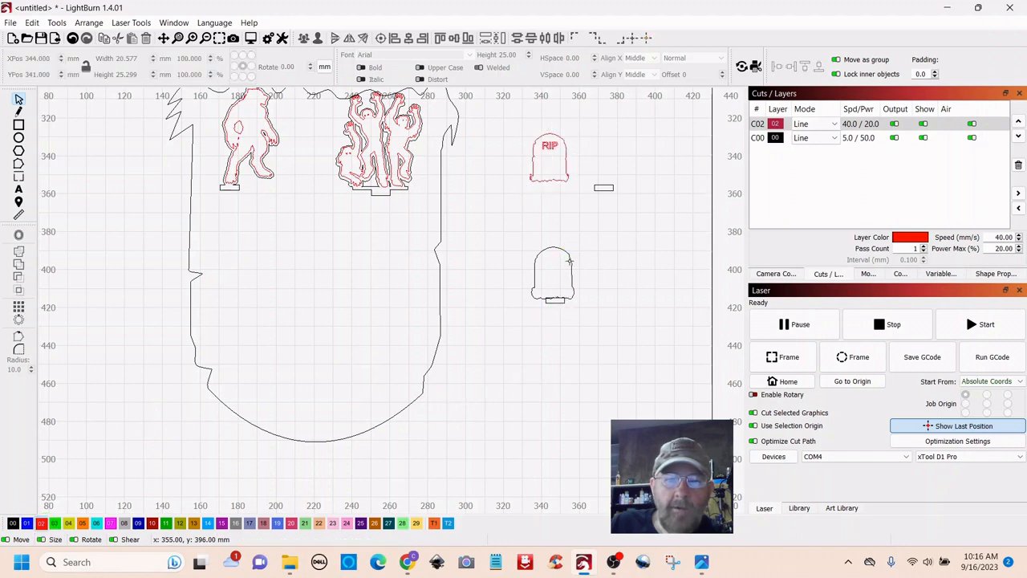
# - Weld the plain tombstone outline and the small base rectangle into one shape
pyautogui.scroll(6, 602, 273)
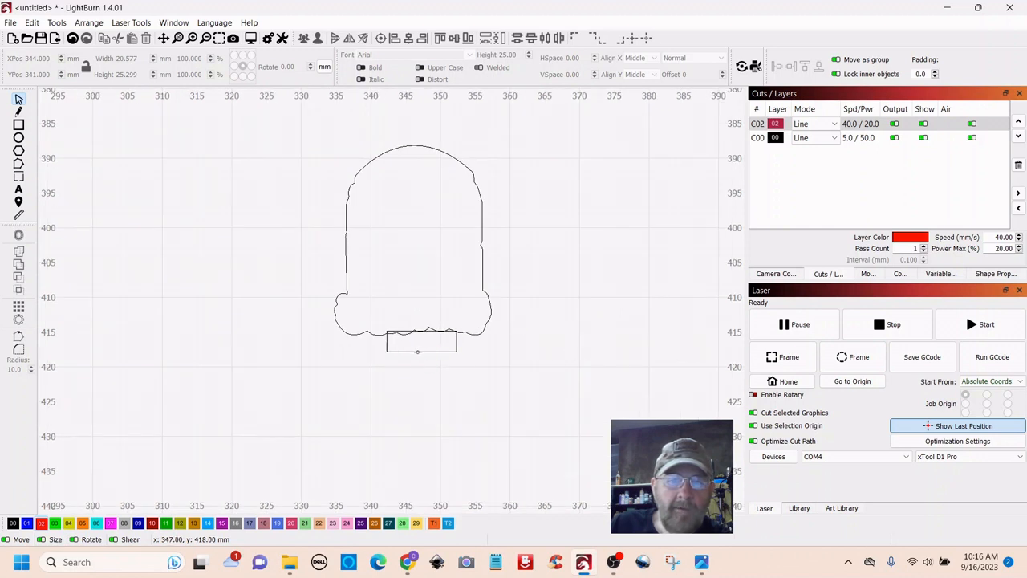
pyautogui.click(418, 351)
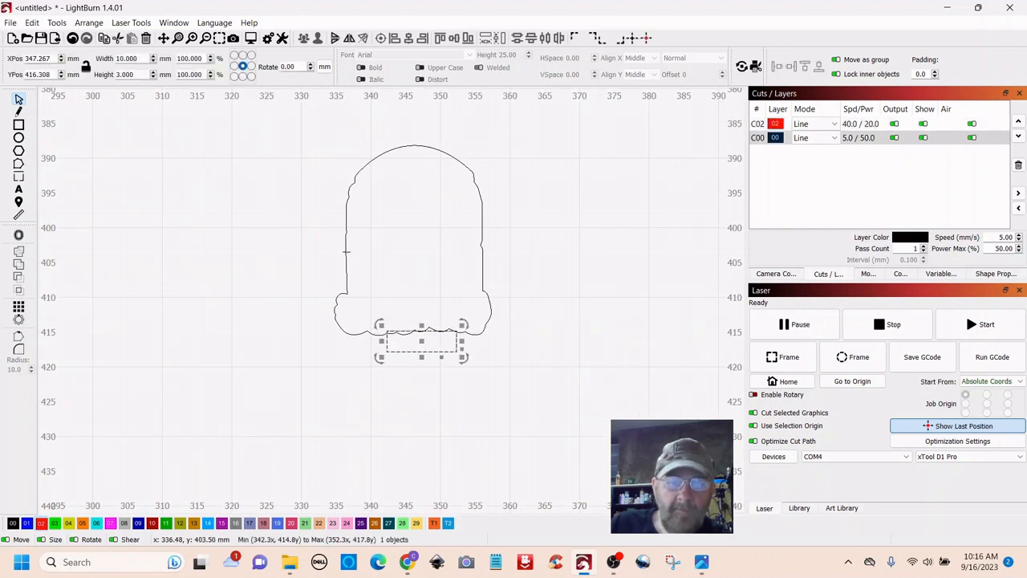
pyautogui.keyDown('shift'); pyautogui.click(346, 251); pyautogui.keyUp('shift')
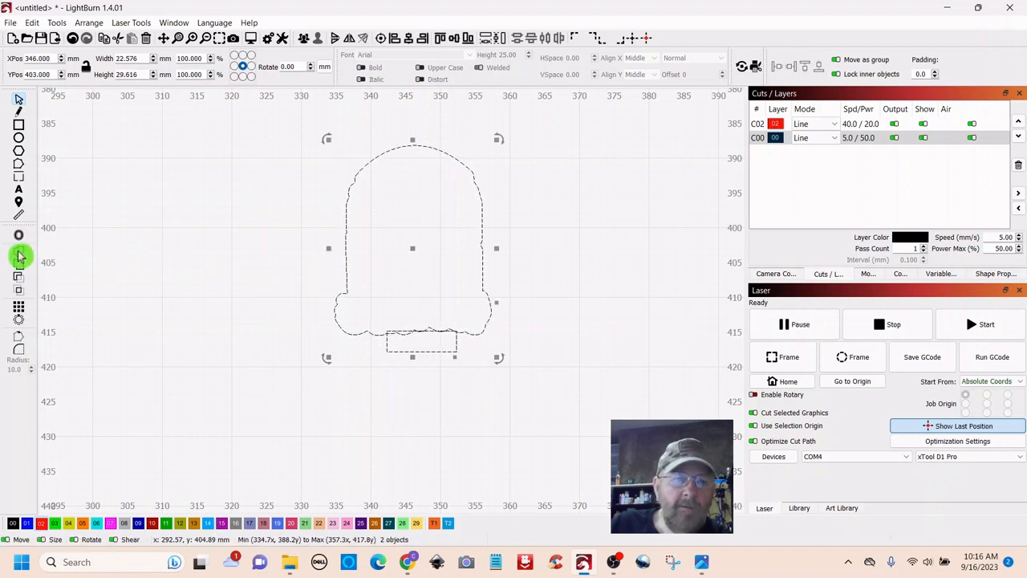
pyautogui.click(20, 255)
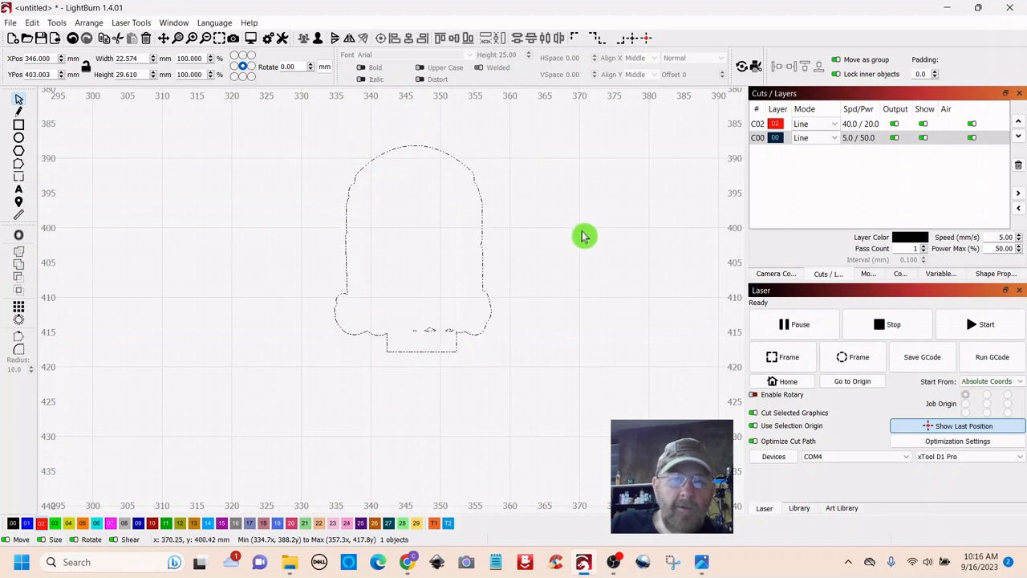
pyautogui.scroll(-5, 583, 235)
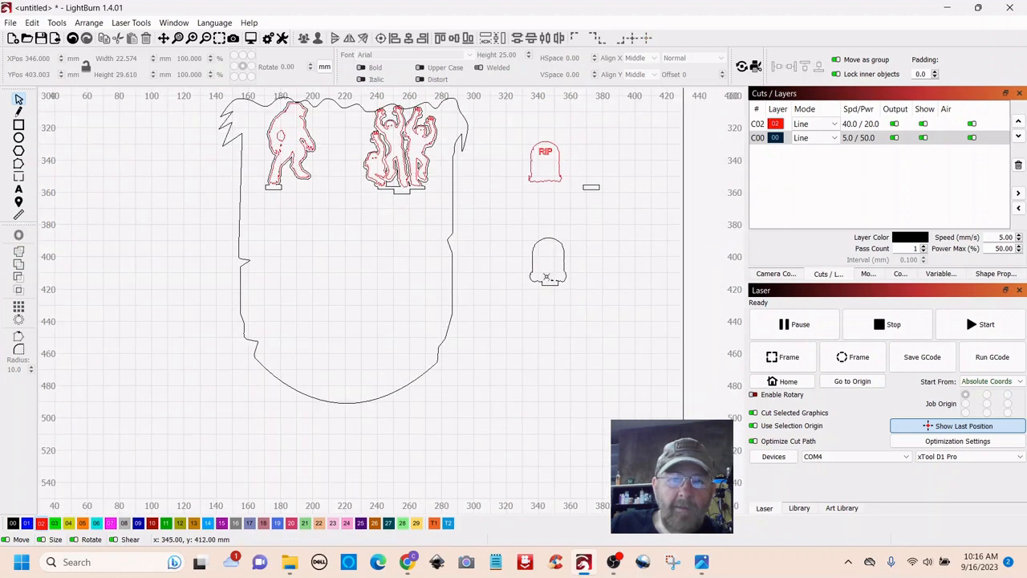
# - Stack the welded tombstone outline onto the RIP tombstone and align it
pyautogui.click(549, 273)
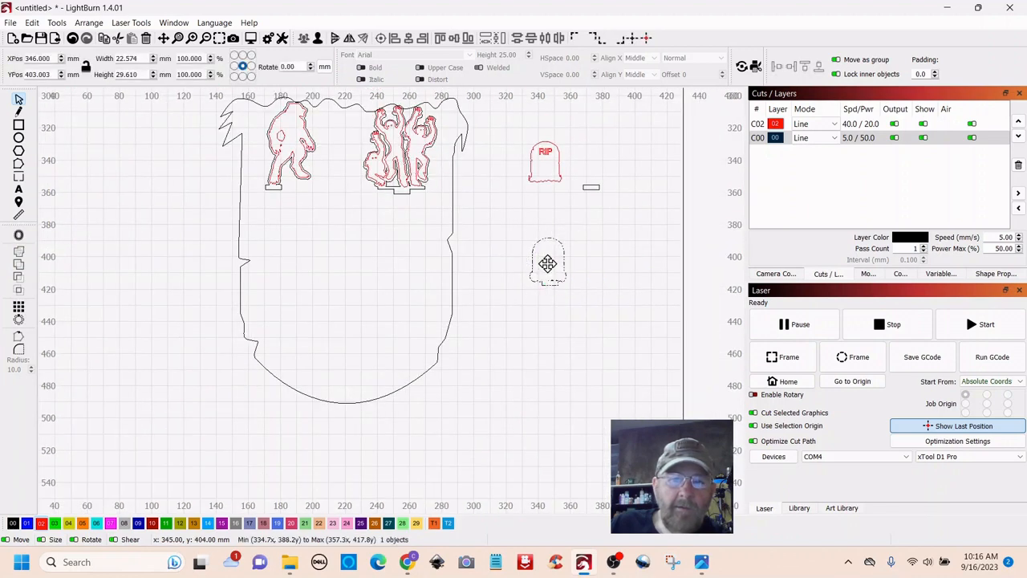
pyautogui.moveTo(547, 263); pyautogui.dragTo(547, 167)
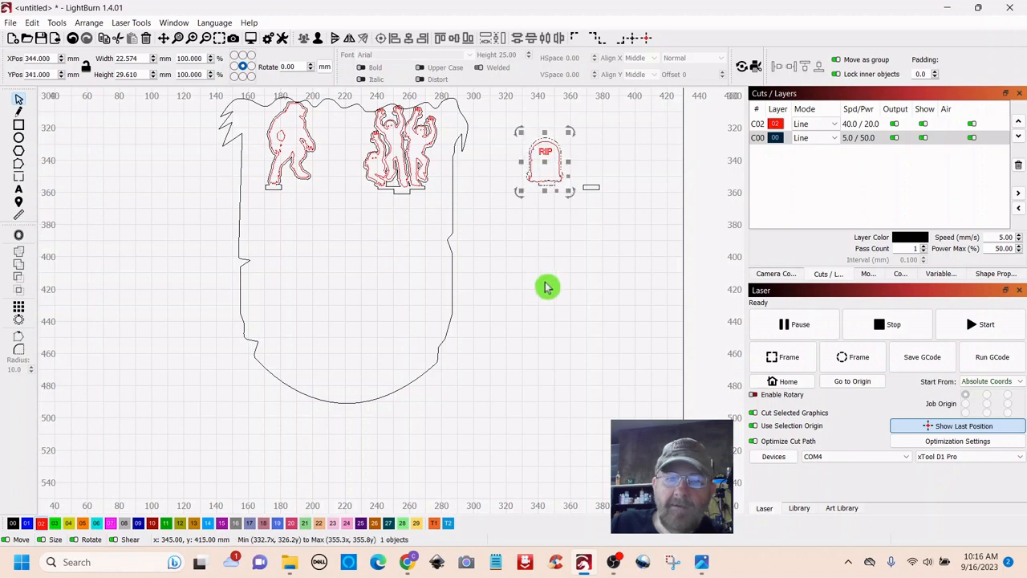
pyautogui.scroll(-1, 572, 277)
pyautogui.moveTo(572, 277); pyautogui.dragTo(515, 382)
pyautogui.scroll(4, 529, 383)
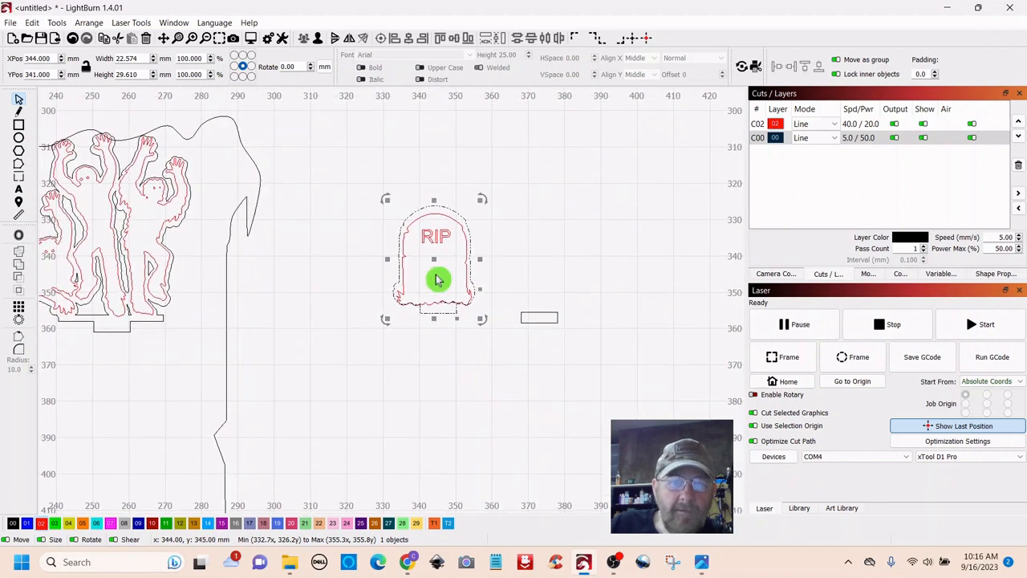
pyautogui.moveTo(437, 279); pyautogui.dragTo(436, 268)
# - Group the two stacked tombstone pieces and place the group in the main panel below the zombies
pyautogui.click(506, 385)
pyautogui.moveTo(489, 192); pyautogui.dragTo(426, 275)
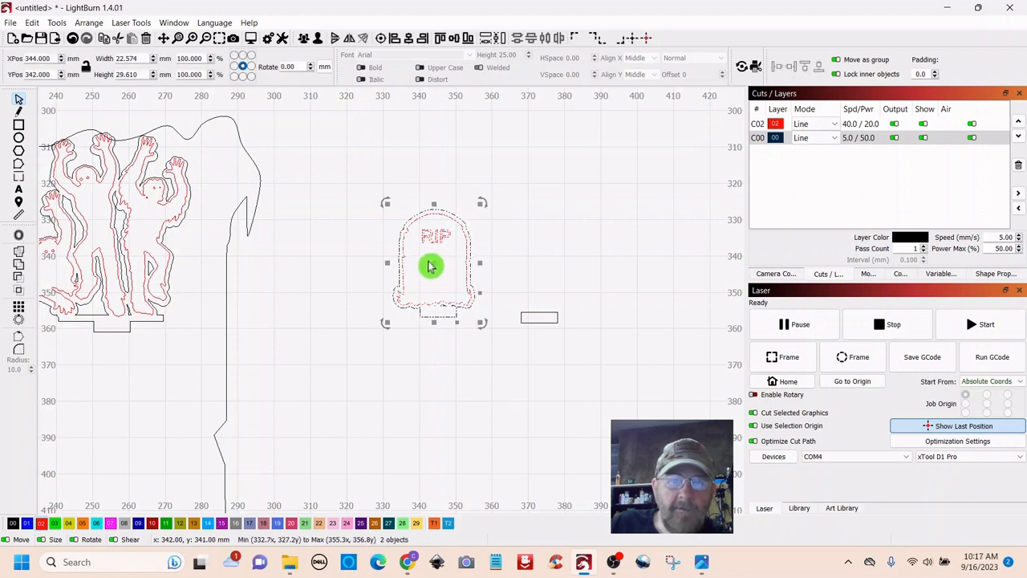
pyautogui.rightClick(435, 261)
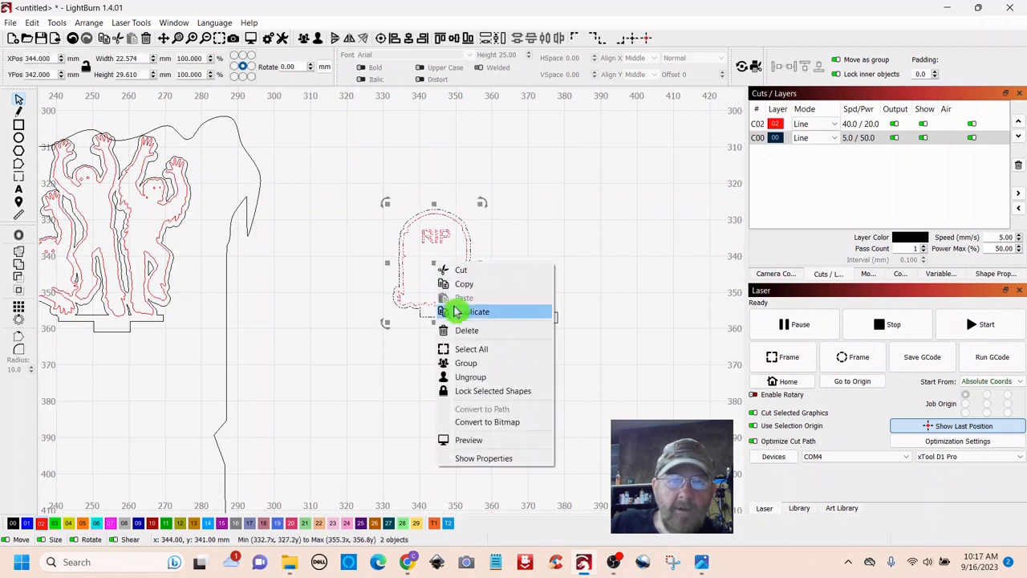
pyautogui.click(458, 363)
pyautogui.scroll(-5, 491, 386)
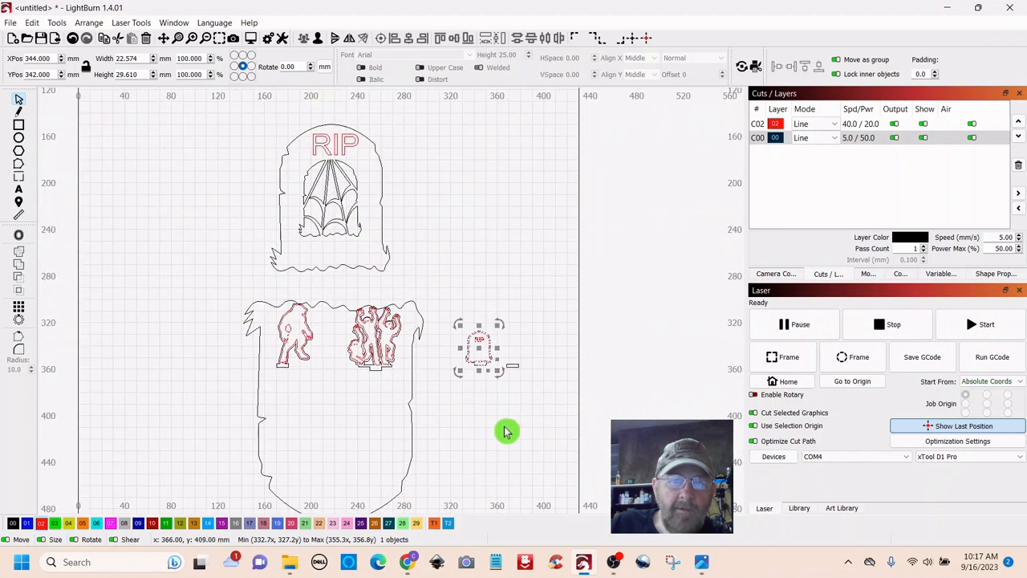
pyautogui.moveTo(485, 370); pyautogui.dragTo(414, 429)
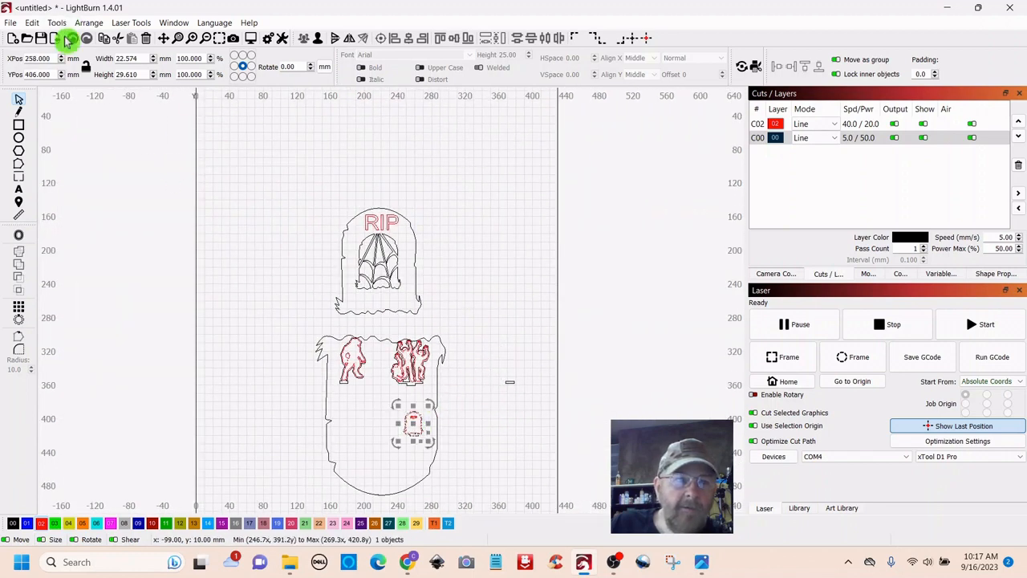
pyautogui.click(257, 254)
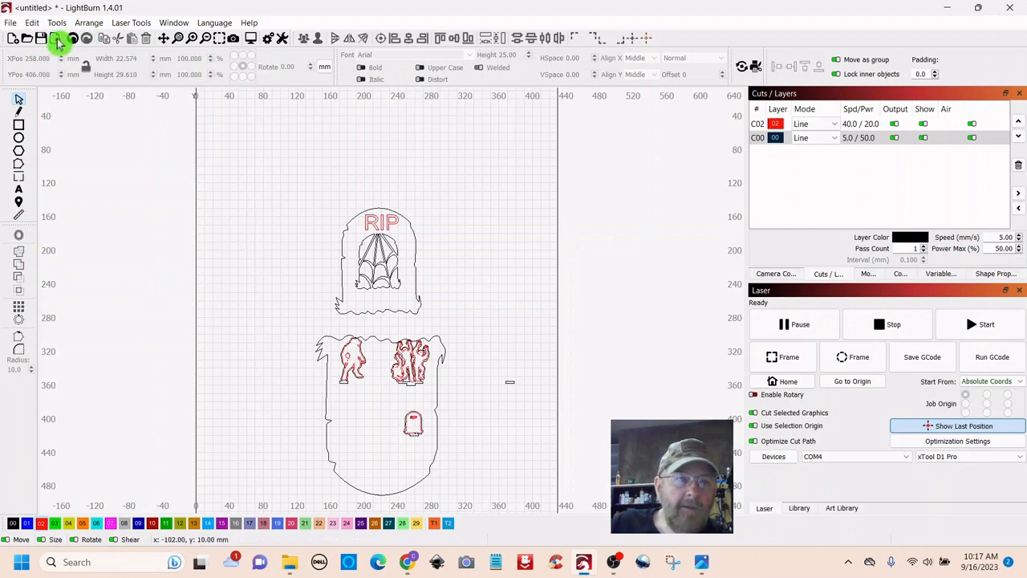
# - Import cat.svg onto the canvas
pyautogui.click(55, 41)
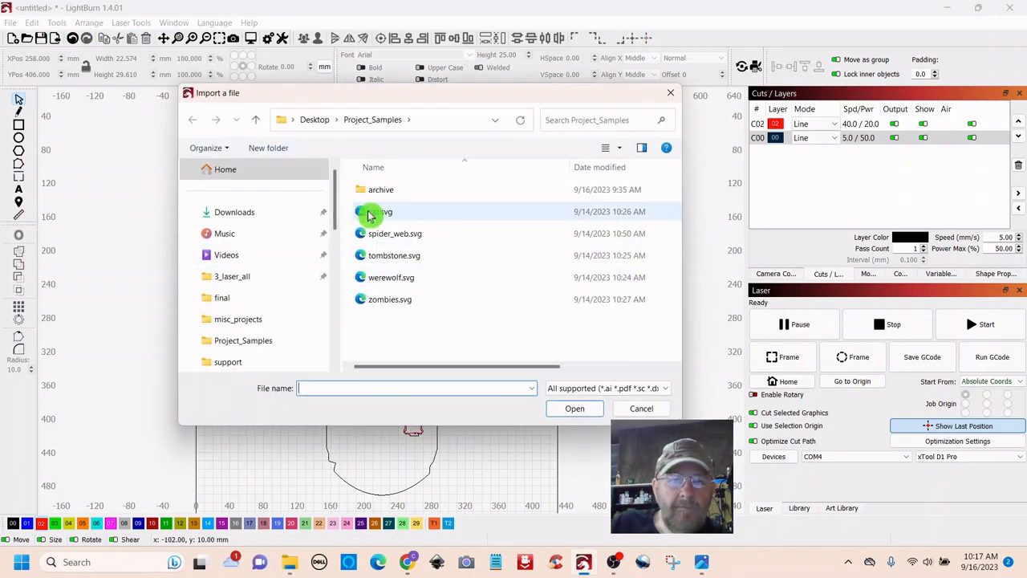
pyautogui.click(371, 215)
pyautogui.doubleClick(371, 215)
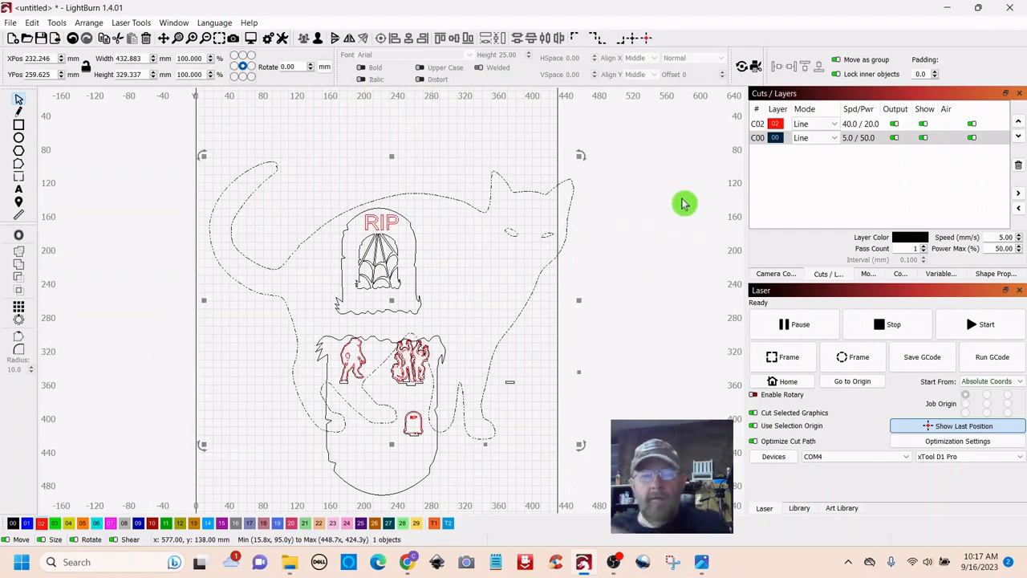
# - Shrink the cat to about 18.5 mm wide and move it right of the main panel
pyautogui.scroll(-1, 668, 207)
pyautogui.moveTo(607, 167); pyautogui.dragTo(377, 344)
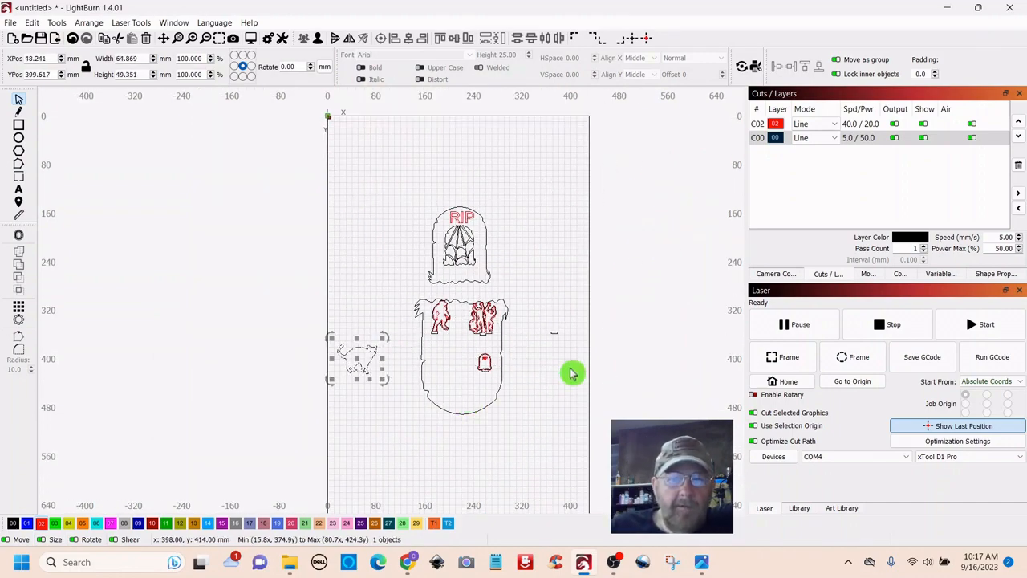
pyautogui.scroll(4, 530, 375)
pyautogui.moveTo(474, 387); pyautogui.dragTo(640, 263)
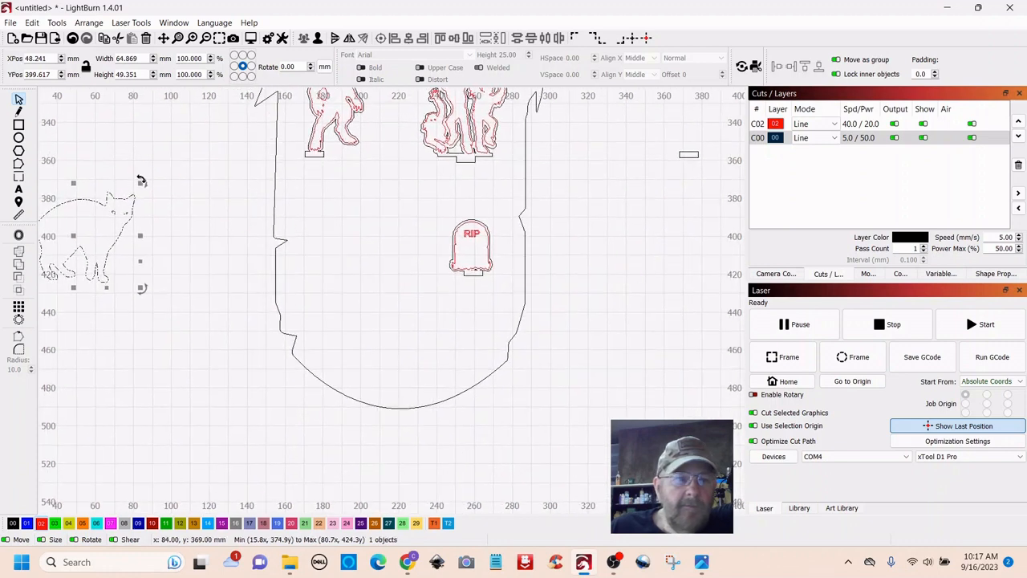
pyautogui.moveTo(76, 236); pyautogui.dragTo(601, 271)
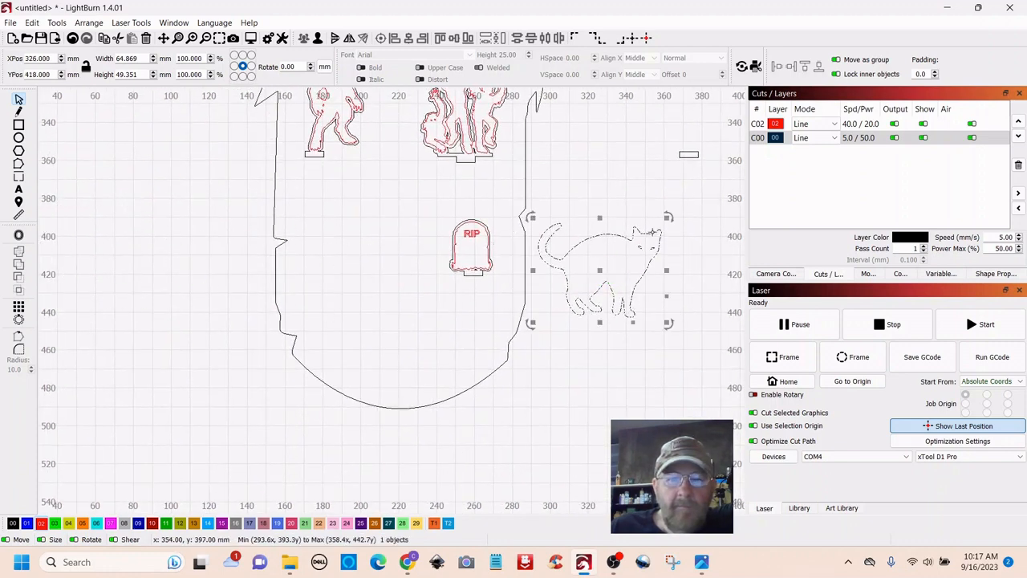
pyautogui.moveTo(666, 220); pyautogui.dragTo(516, 263)
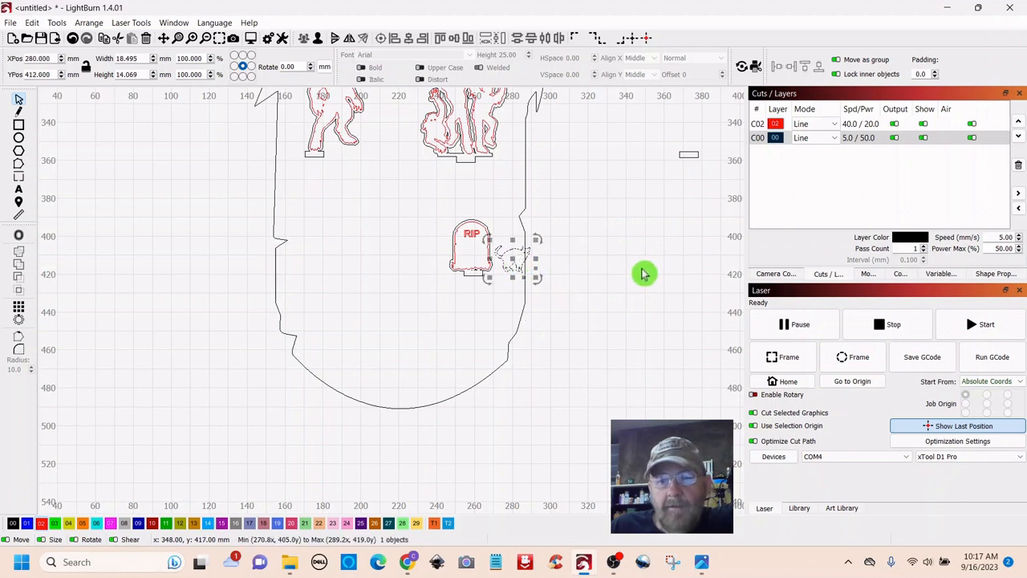
pyautogui.moveTo(646, 273); pyautogui.dragTo(541, 303)
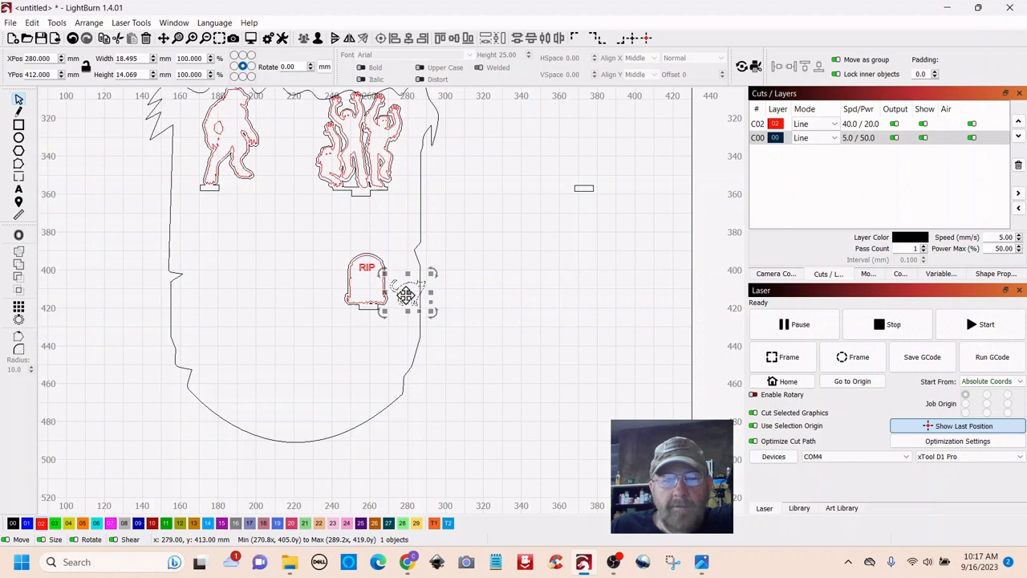
pyautogui.moveTo(406, 295); pyautogui.dragTo(534, 239)
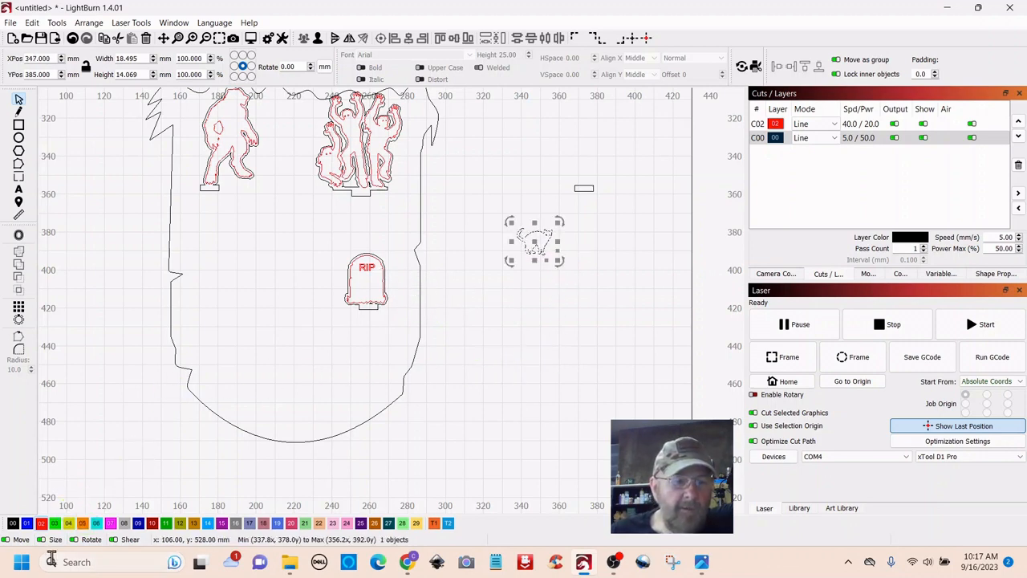
# - Put the cat on the red C02 layer
pyautogui.click(41, 523)
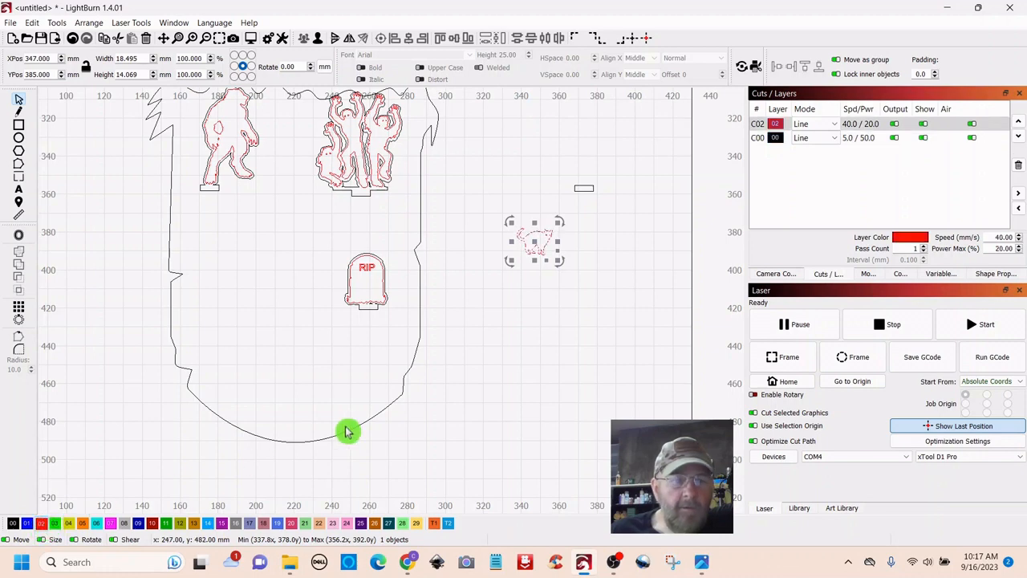
pyautogui.click(536, 345)
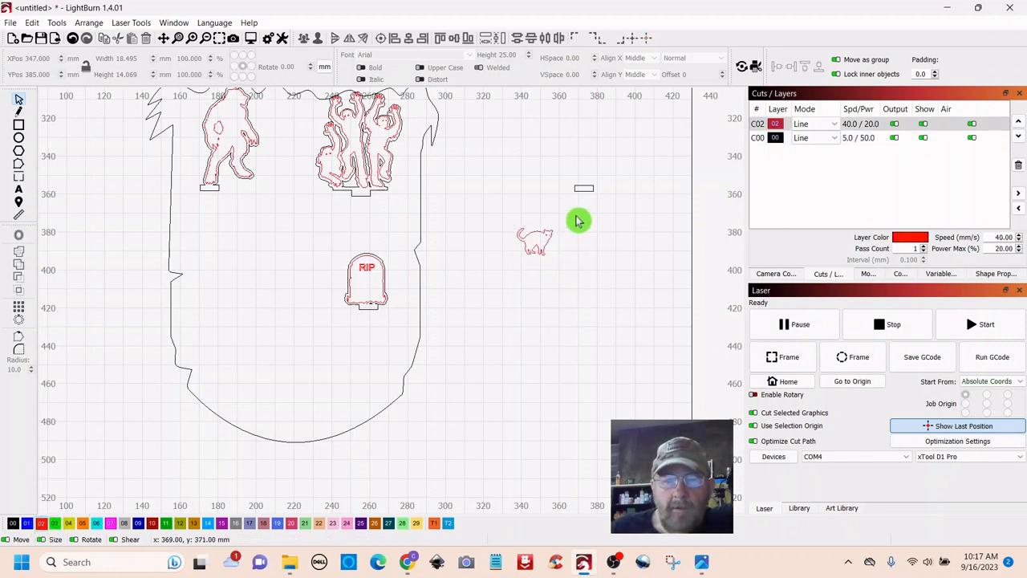
pyautogui.moveTo(522, 232); pyautogui.dragTo(520, 237)
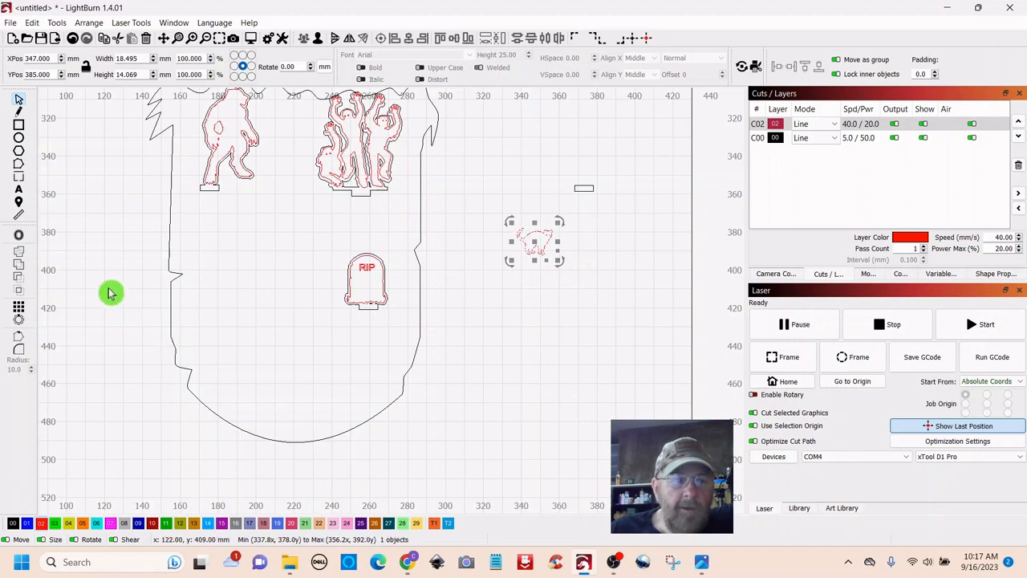
# - Add a 1 mm outward, round offset outline around the cat
pyautogui.click(19, 238)
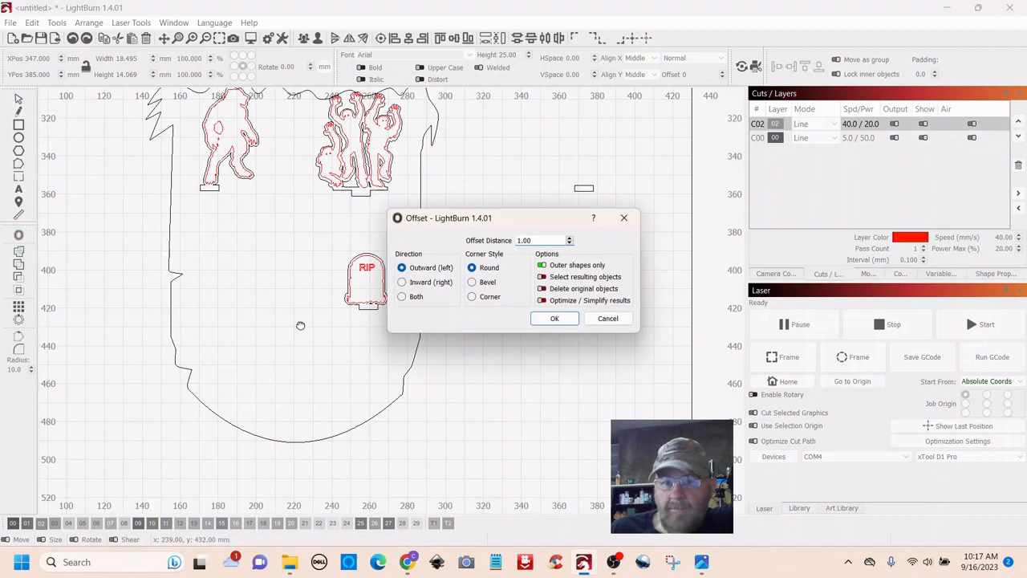
pyautogui.click(556, 323)
pyautogui.scroll(5, 601, 378)
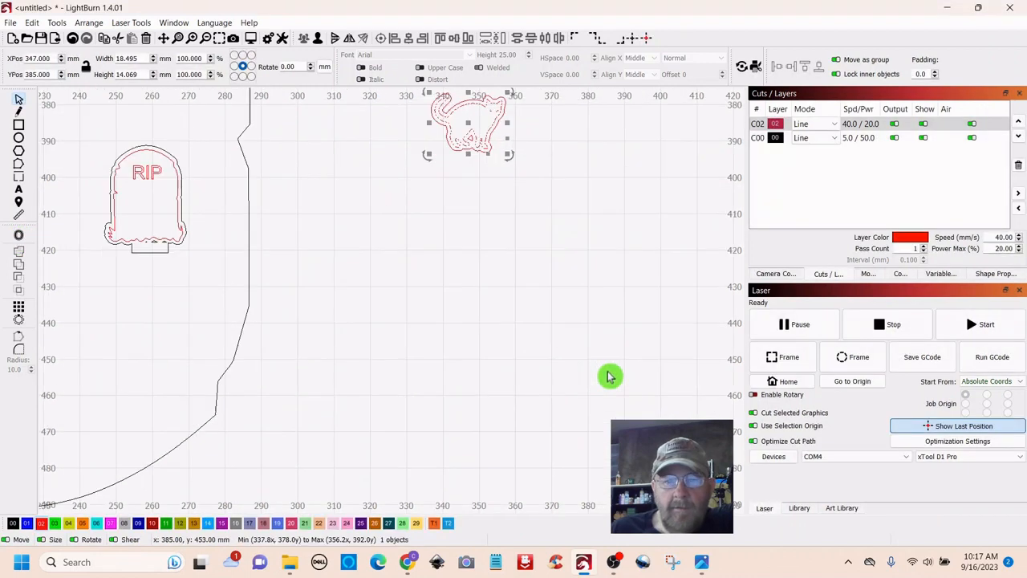
pyautogui.moveTo(571, 426); pyautogui.dragTo(542, 432)
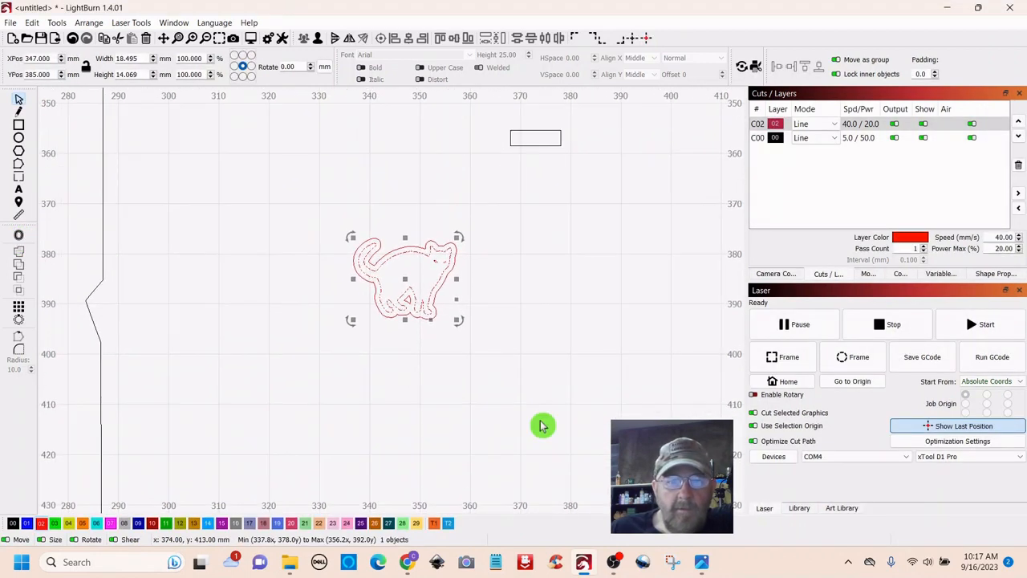
# - Move the cat's offset outline to the black 00 layer
pyautogui.click(437, 373)
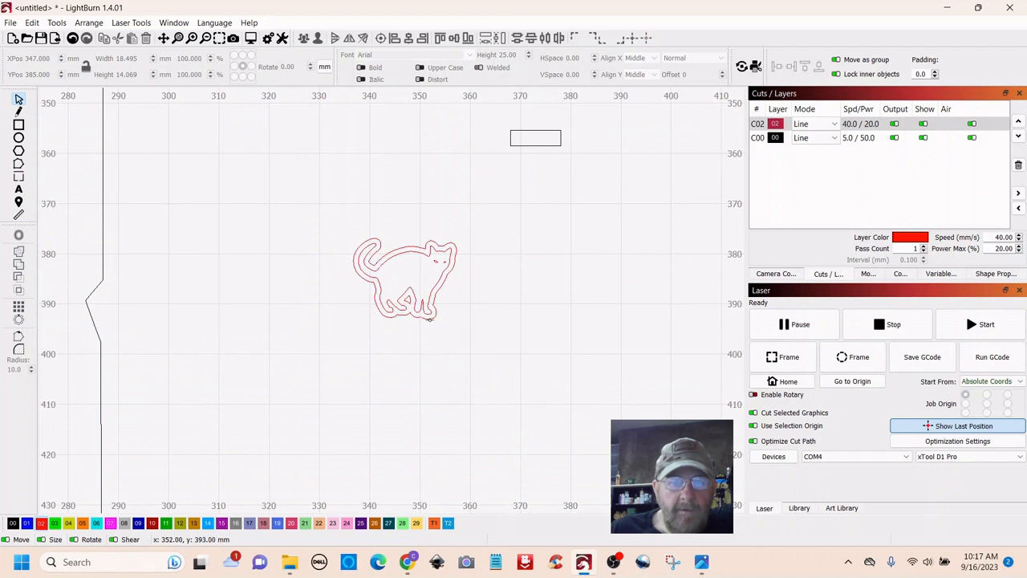
pyautogui.click(430, 319)
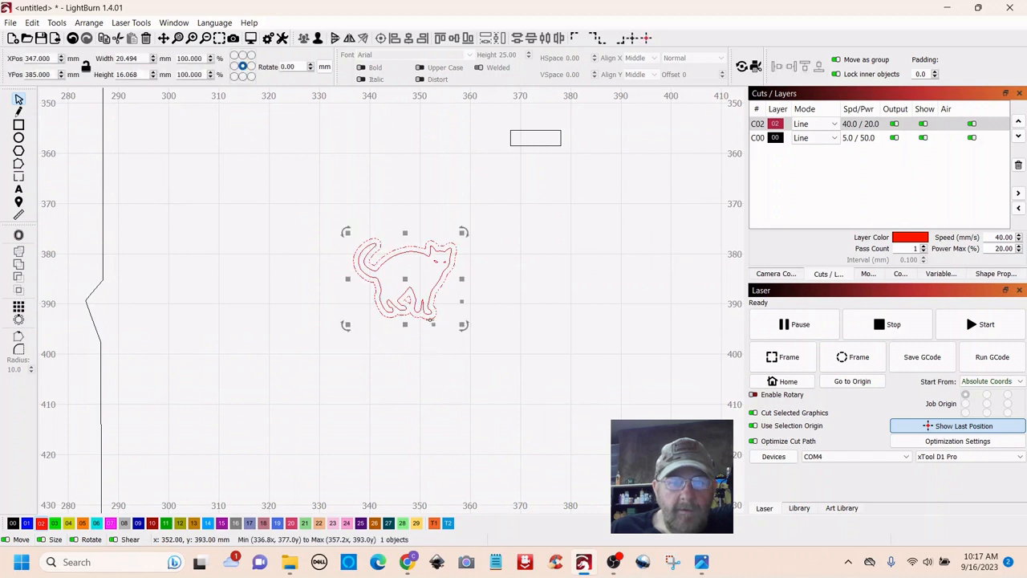
pyautogui.click(13, 523)
pyautogui.click(463, 410)
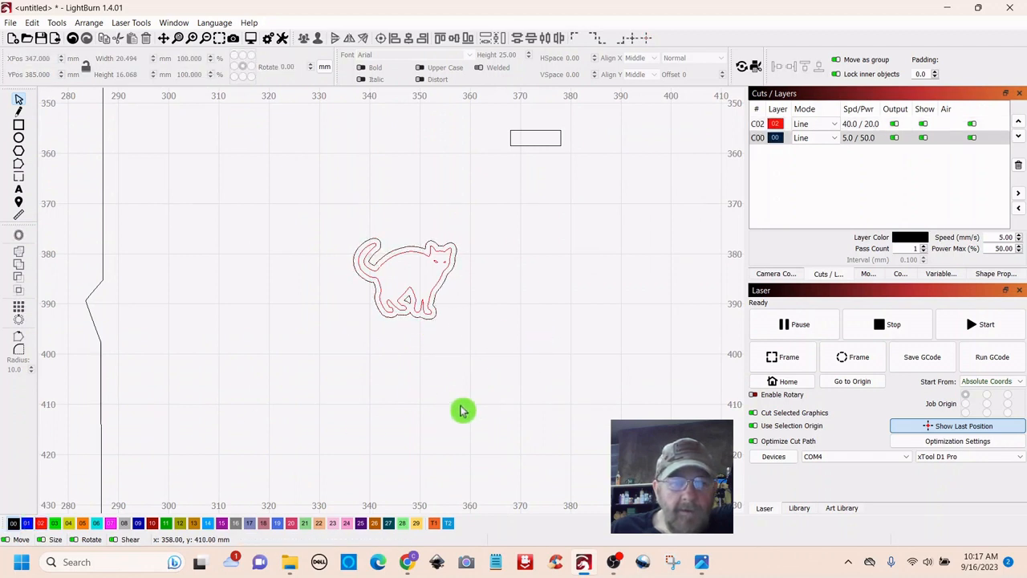
# - Tuck the 10 × 3 mm rectangle under the cat's feet as its base tab
pyautogui.click(549, 145)
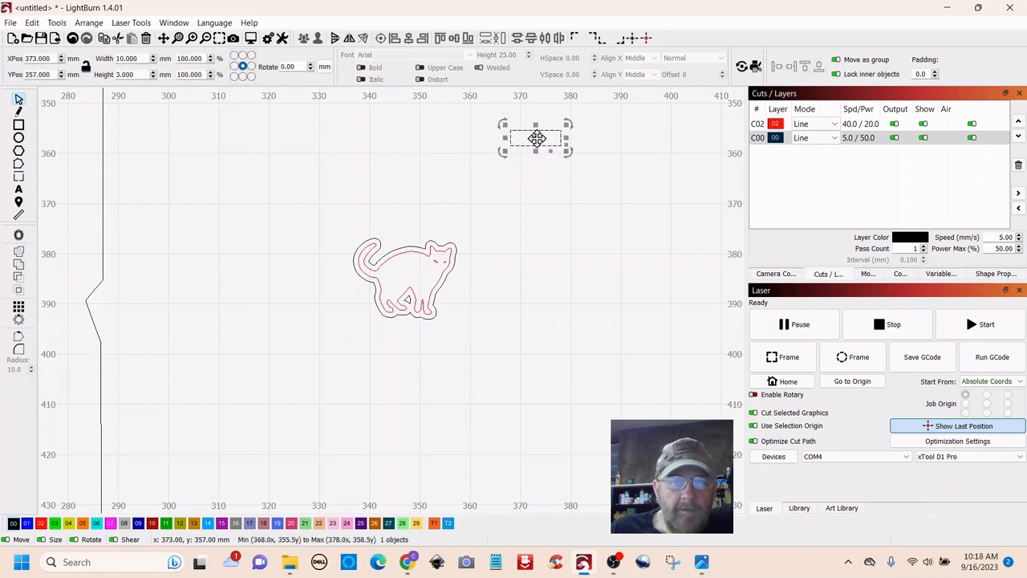
pyautogui.moveTo(536, 138); pyautogui.dragTo(520, 397)
pyautogui.click(404, 348)
pyautogui.moveTo(484, 431); pyautogui.dragTo(413, 344)
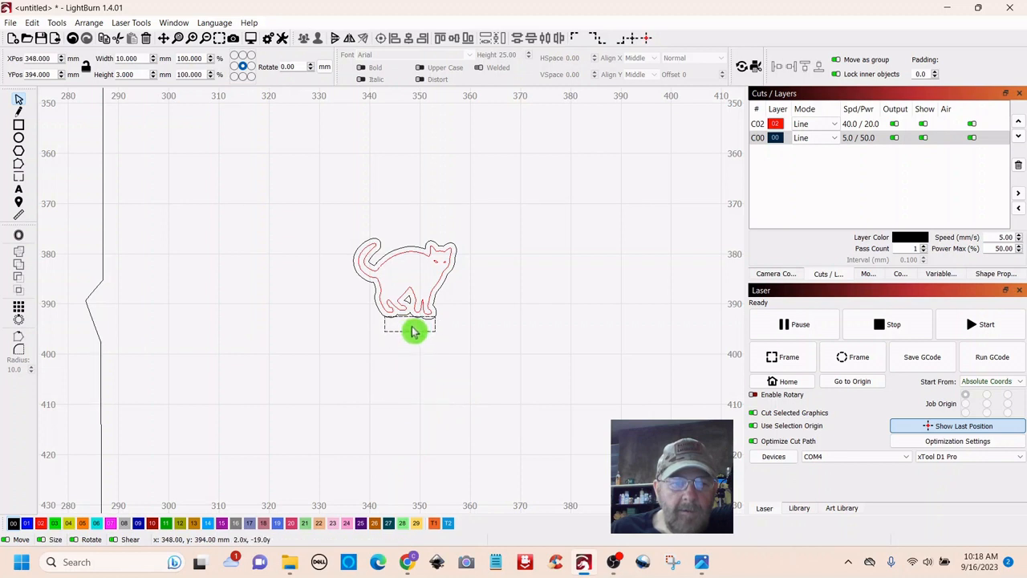
pyautogui.moveTo(413, 332); pyautogui.dragTo(413, 332)
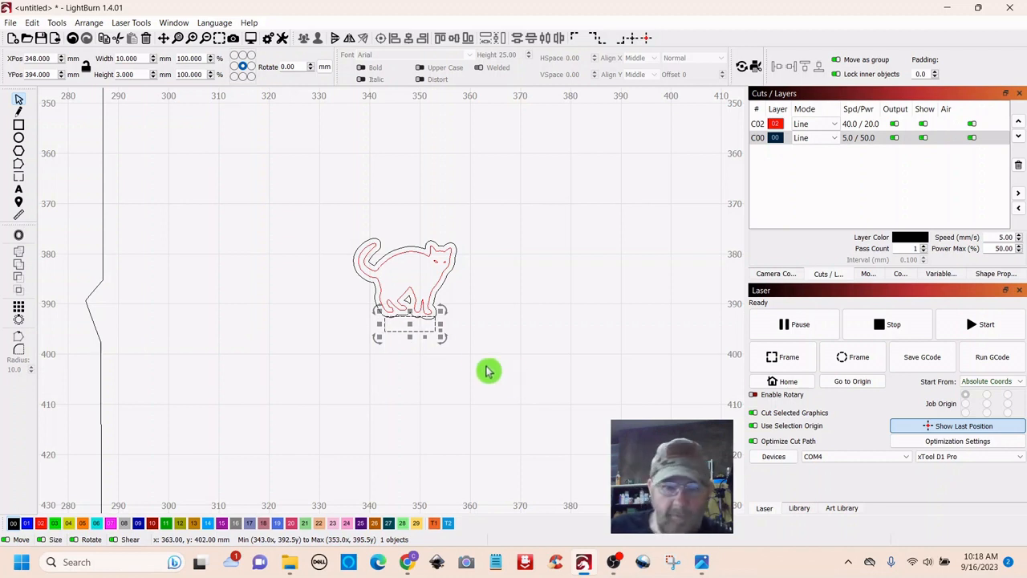
pyautogui.keyDown('shift'); pyautogui.click(359, 274); pyautogui.keyUp('shift')
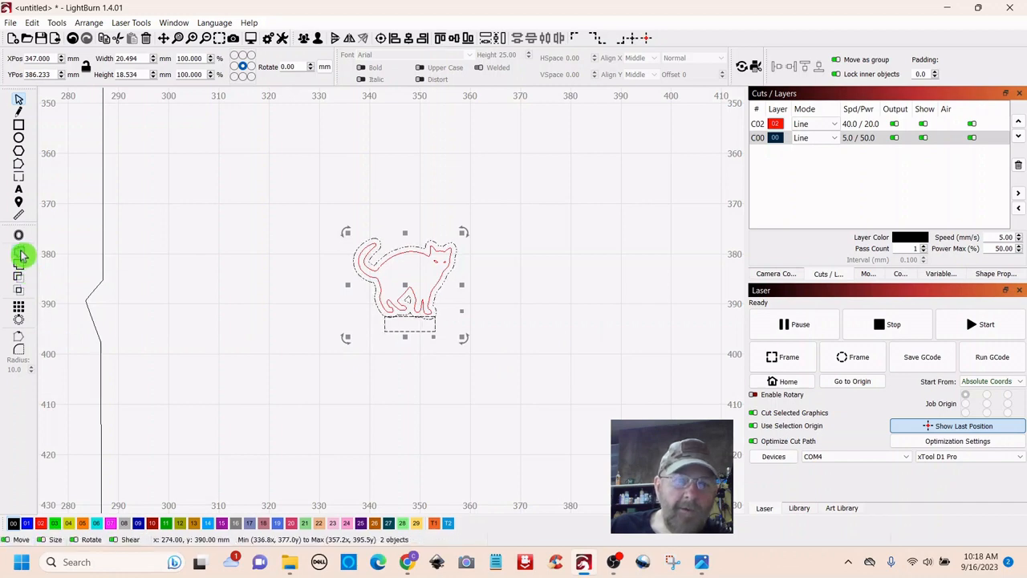
pyautogui.click(573, 372)
pyautogui.scroll(-5, 587, 372)
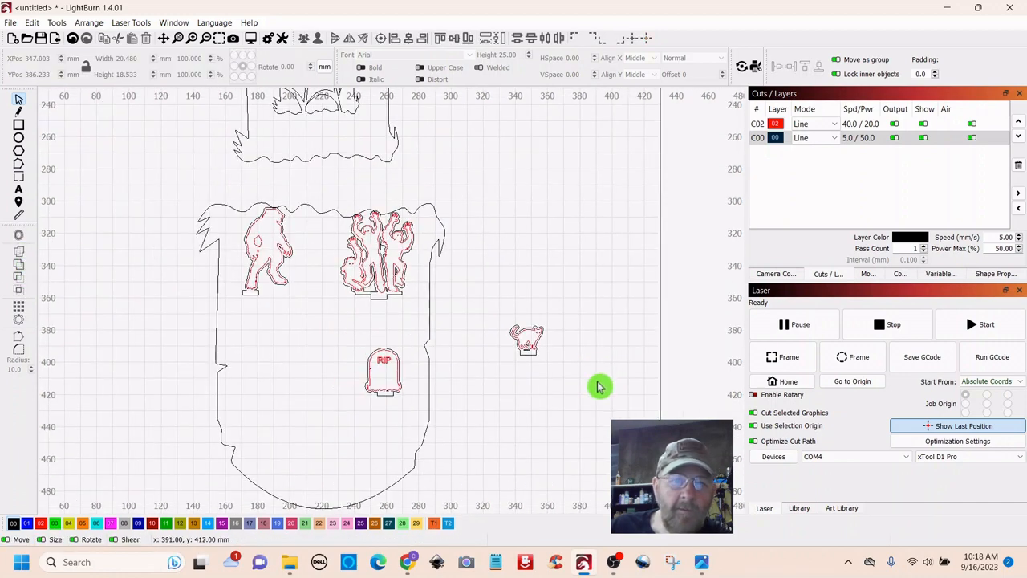
# - Move the cat and its base tab into the main panel, left of the RIP headstone
pyautogui.moveTo(551, 313); pyautogui.dragTo(528, 378)
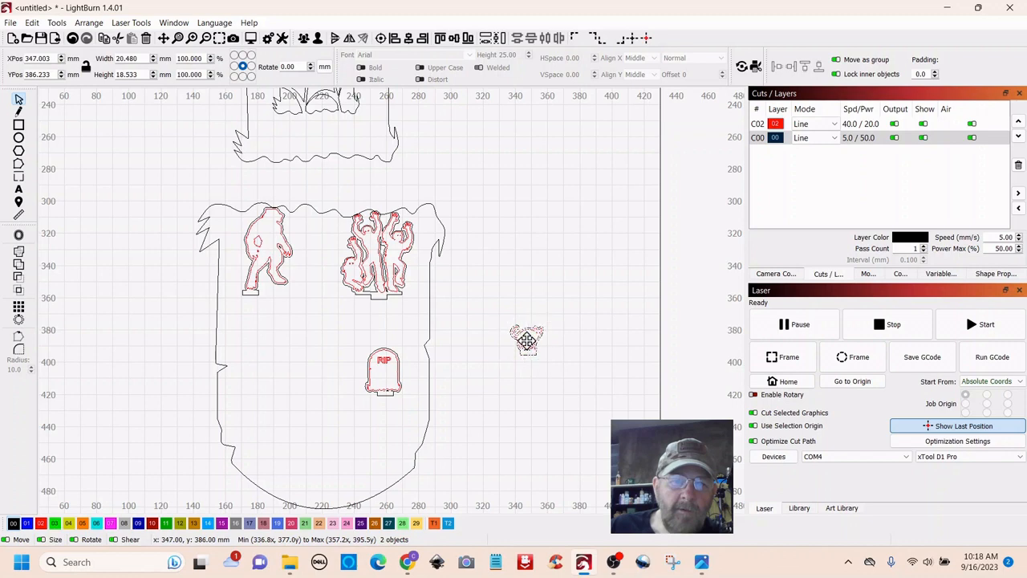
pyautogui.moveTo(525, 340); pyautogui.dragTo(271, 393)
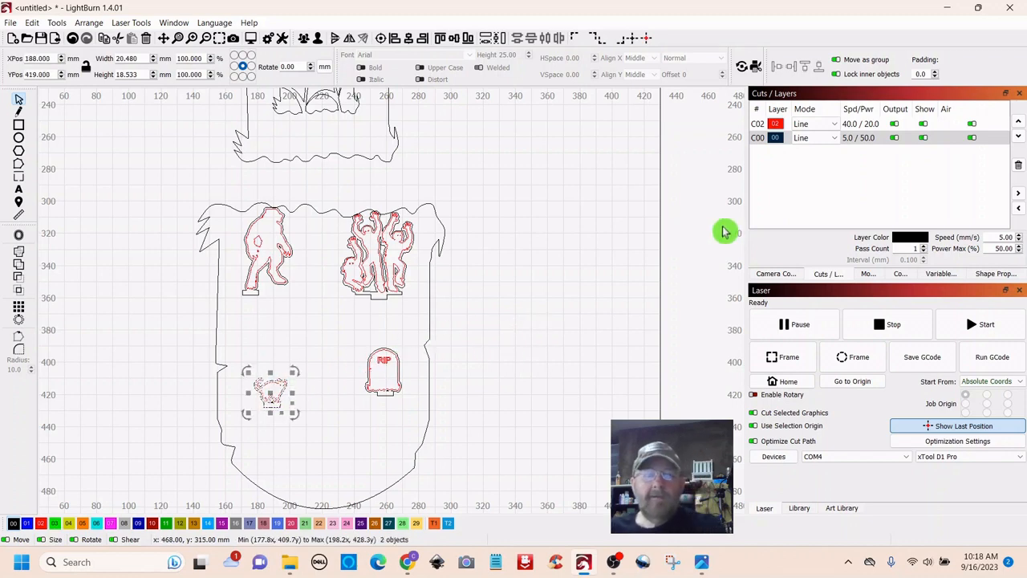
pyautogui.click(706, 298)
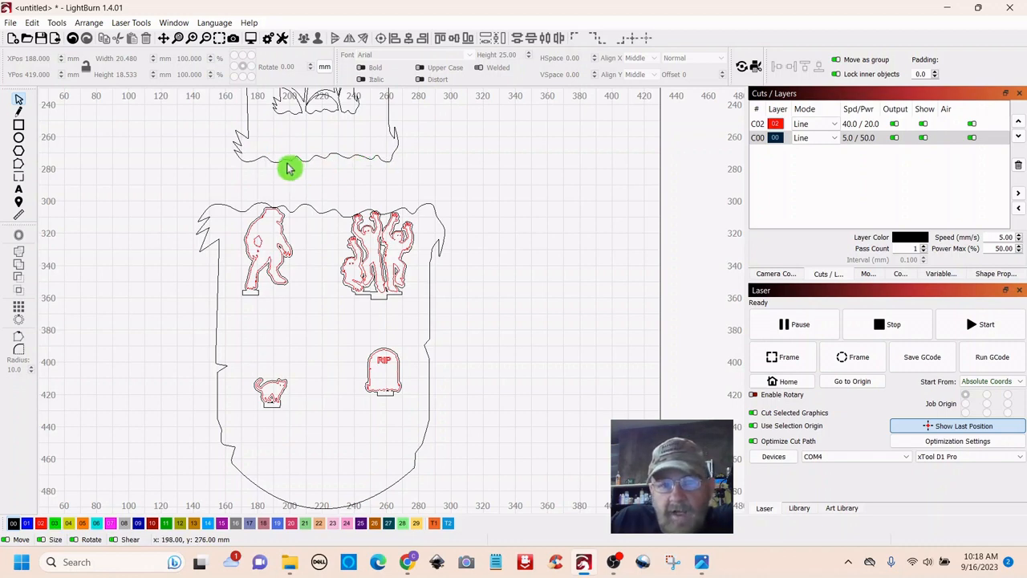
# - Draw a 75 × 10 mm bar across the top shape and merge them into one flat-bottomed outline
pyautogui.click(19, 127)
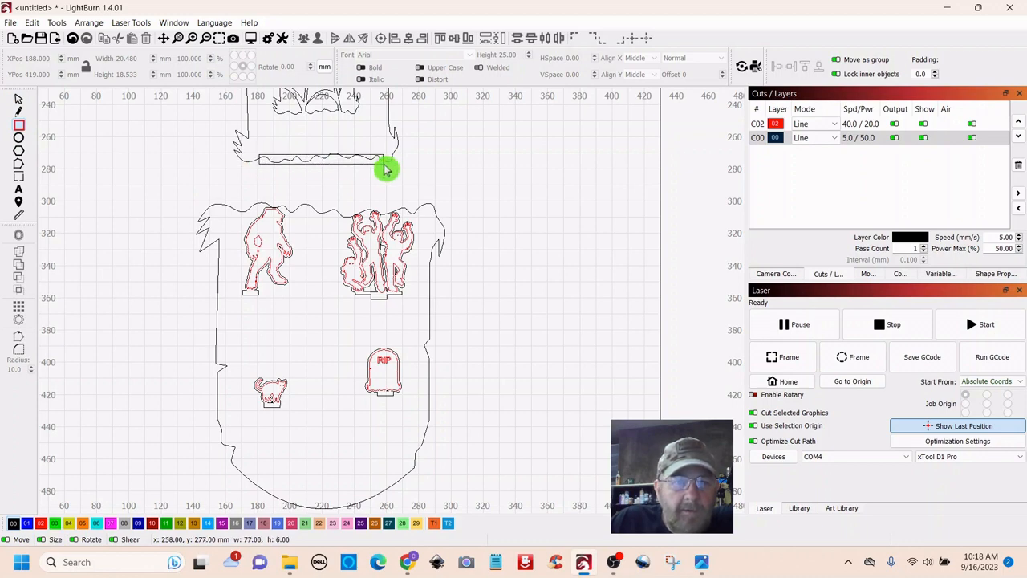
pyautogui.moveTo(381, 170); pyautogui.dragTo(380, 169)
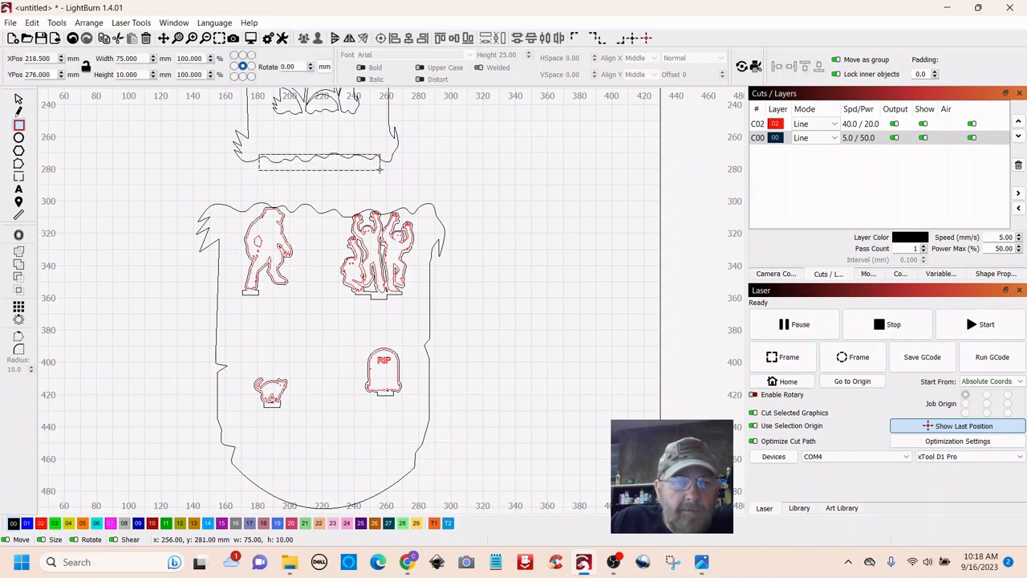
pyautogui.click(19, 102)
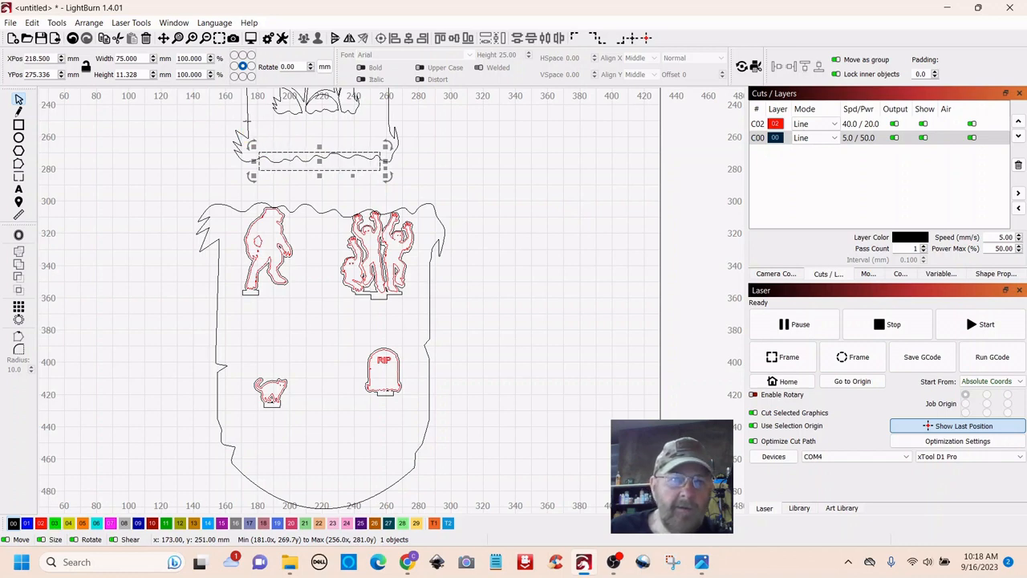
pyautogui.keyDown('shift'); pyautogui.click(248, 121); pyautogui.keyUp('shift')
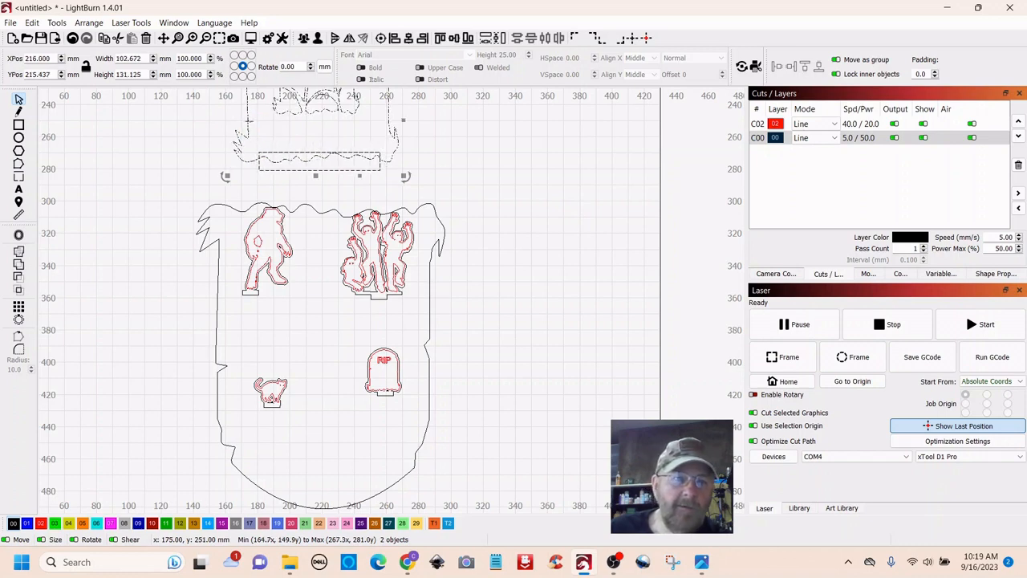
pyautogui.click(21, 257)
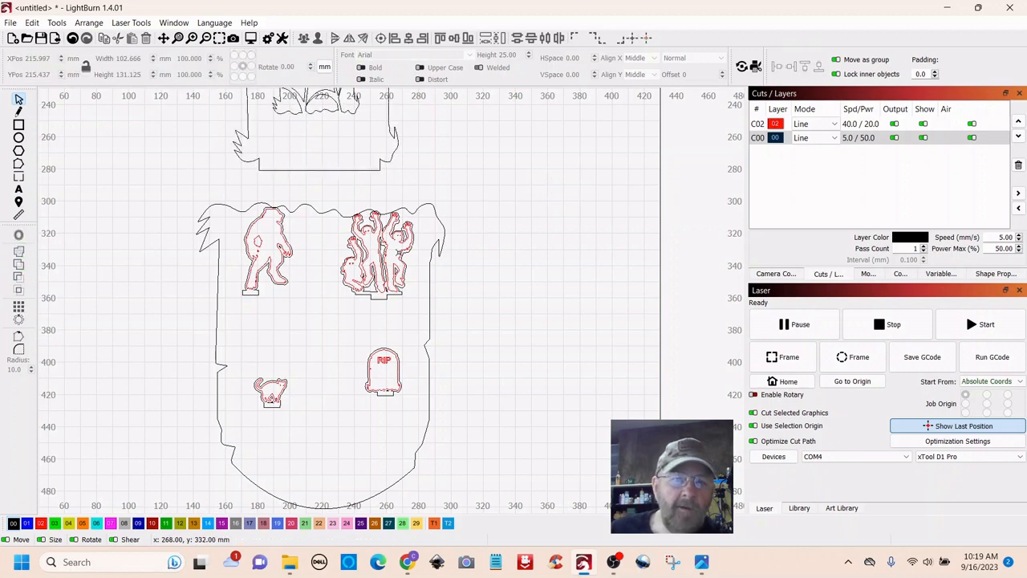
pyautogui.click(384, 242)
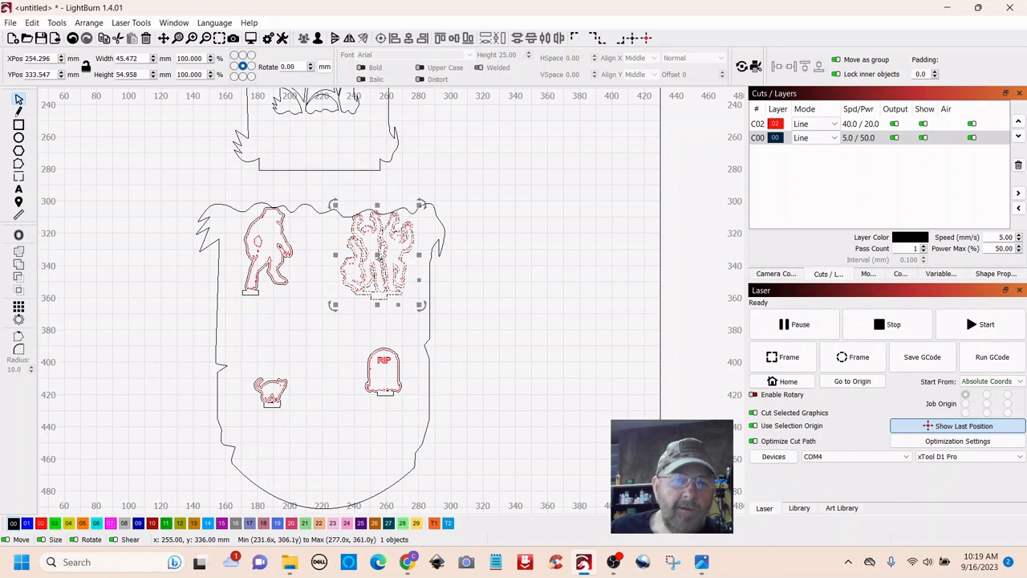
# - Move the zombie group right and the grouped Bigfoot left, outside the panel
pyautogui.moveTo(384, 242); pyautogui.dragTo(465, 333)
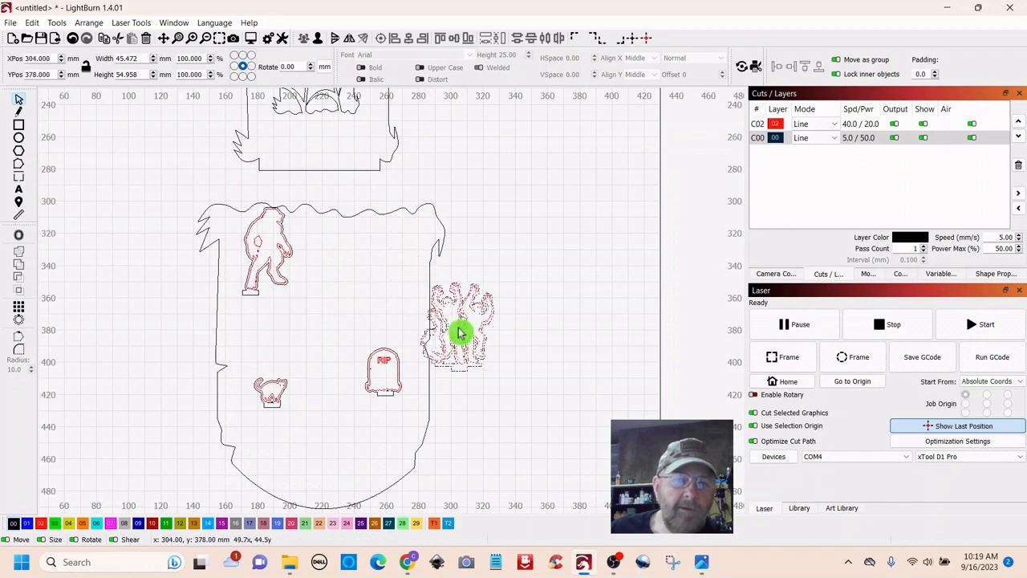
pyautogui.click(275, 247)
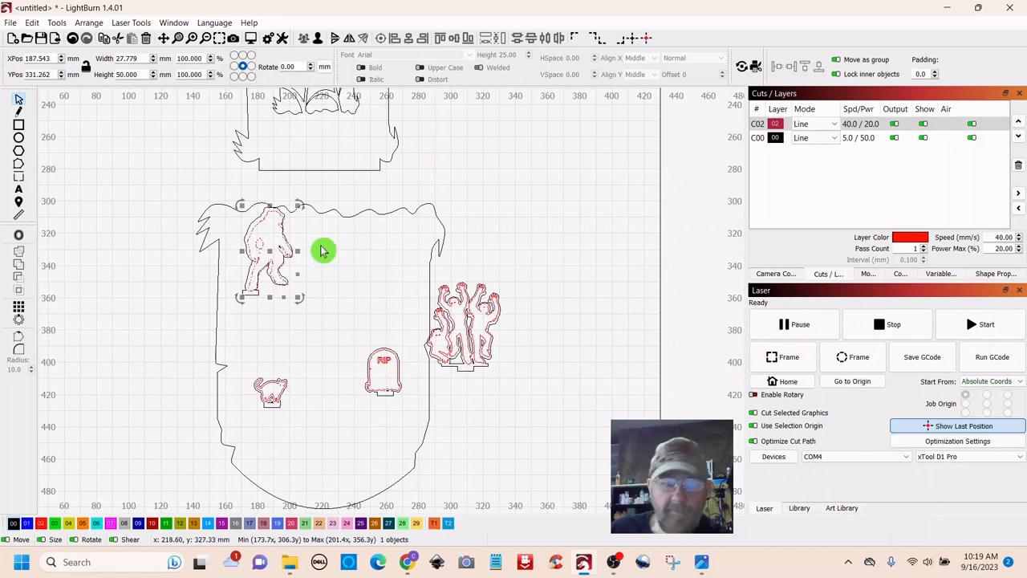
pyautogui.click(319, 238)
pyautogui.moveTo(260, 232); pyautogui.dragTo(250, 267)
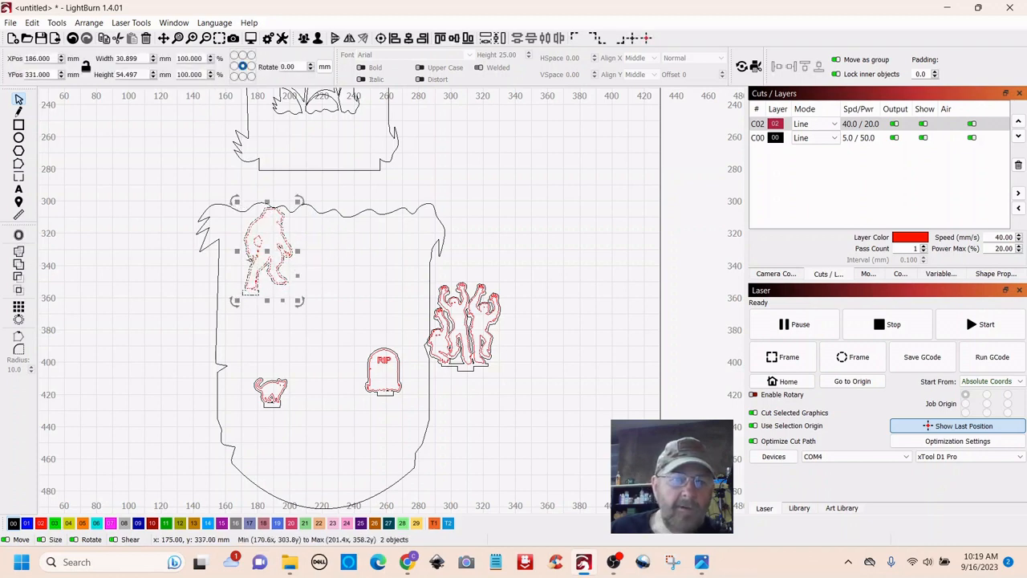
pyautogui.rightClick(267, 252)
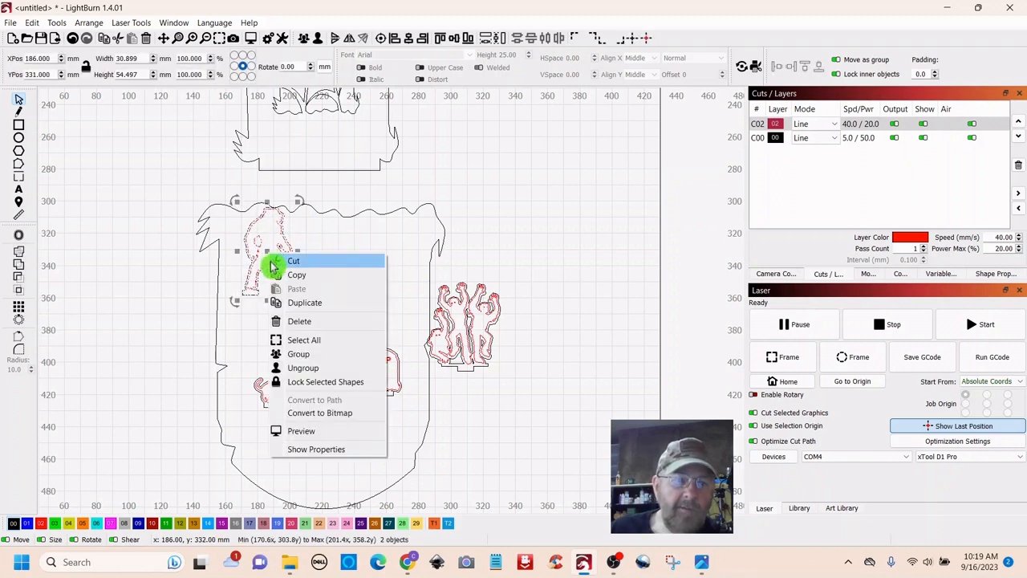
pyautogui.click(292, 353)
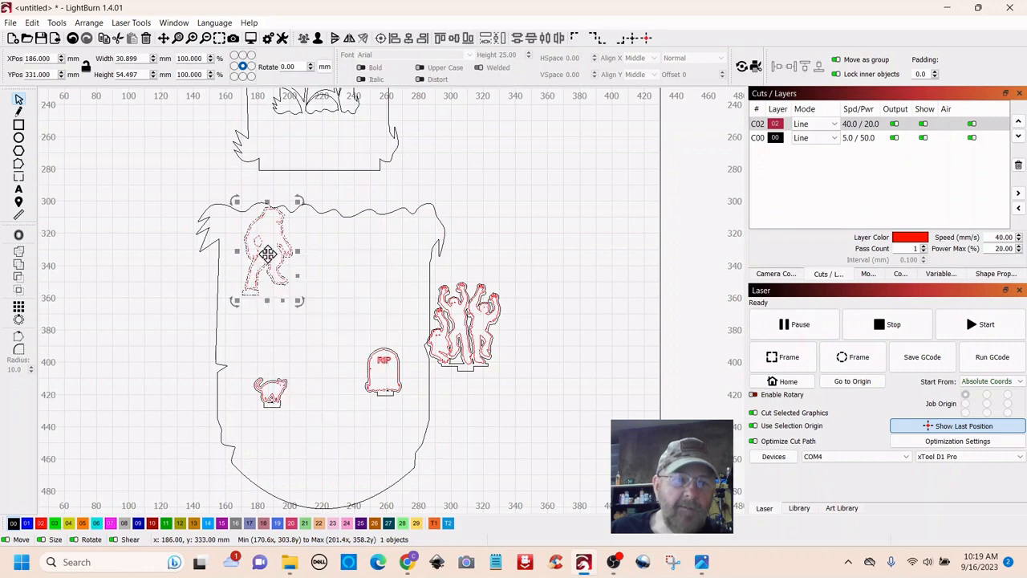
pyautogui.moveTo(267, 255); pyautogui.dragTo(131, 325)
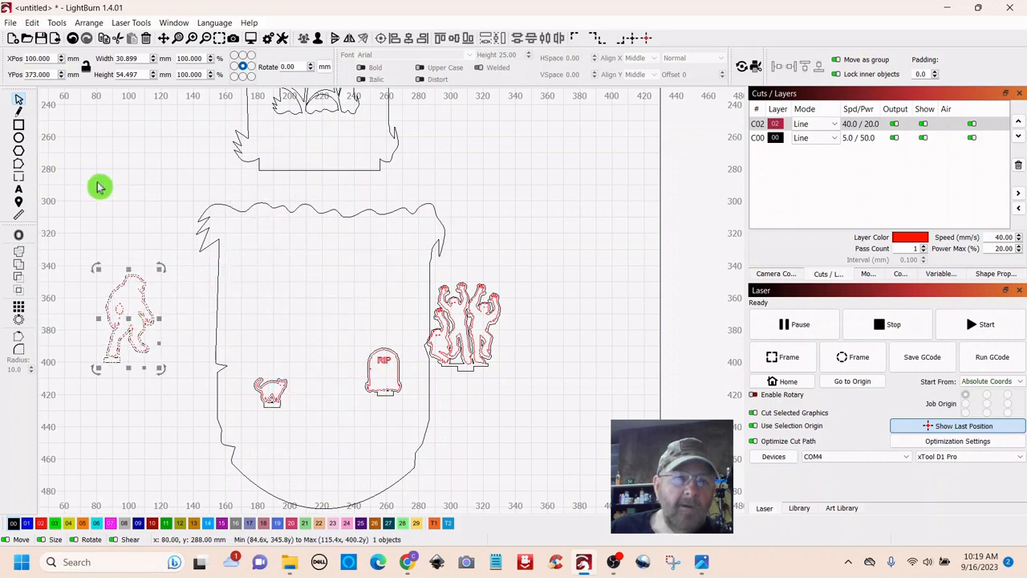
# - Draw a 20 × 3 mm rectangle and place it just below the top piece
pyautogui.click(19, 126)
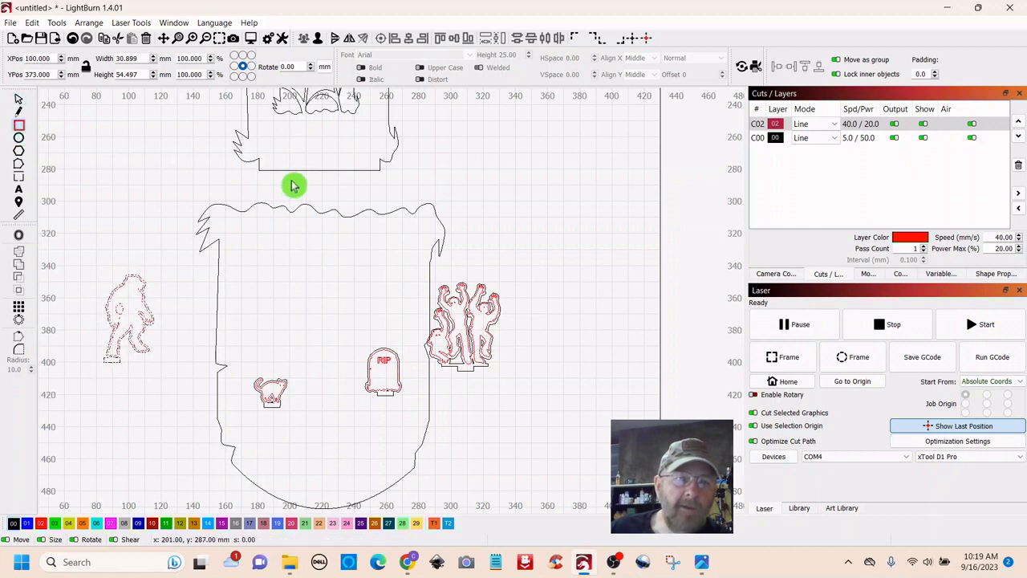
pyautogui.moveTo(291, 178); pyautogui.dragTo(363, 192)
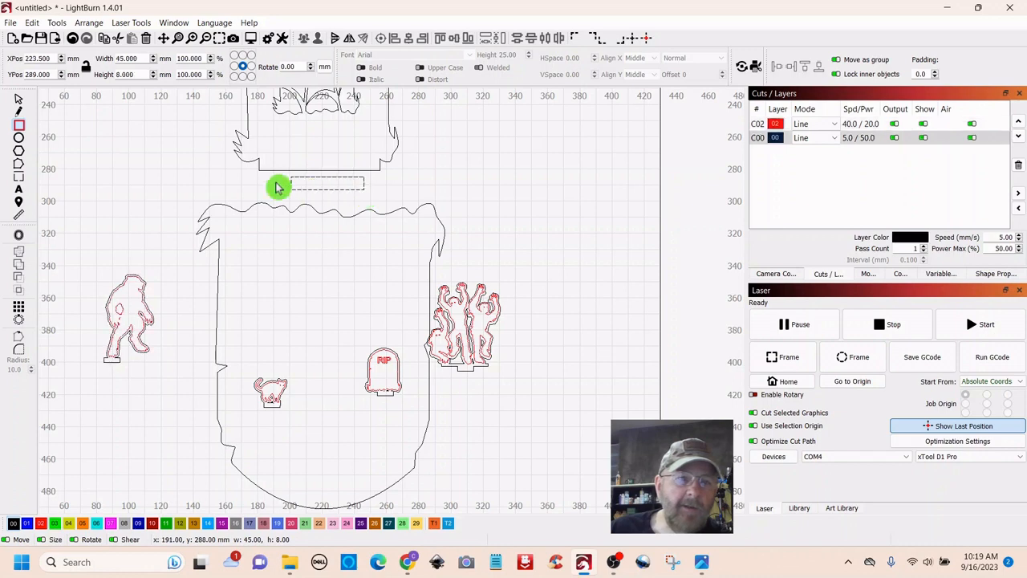
pyautogui.click(161, 73)
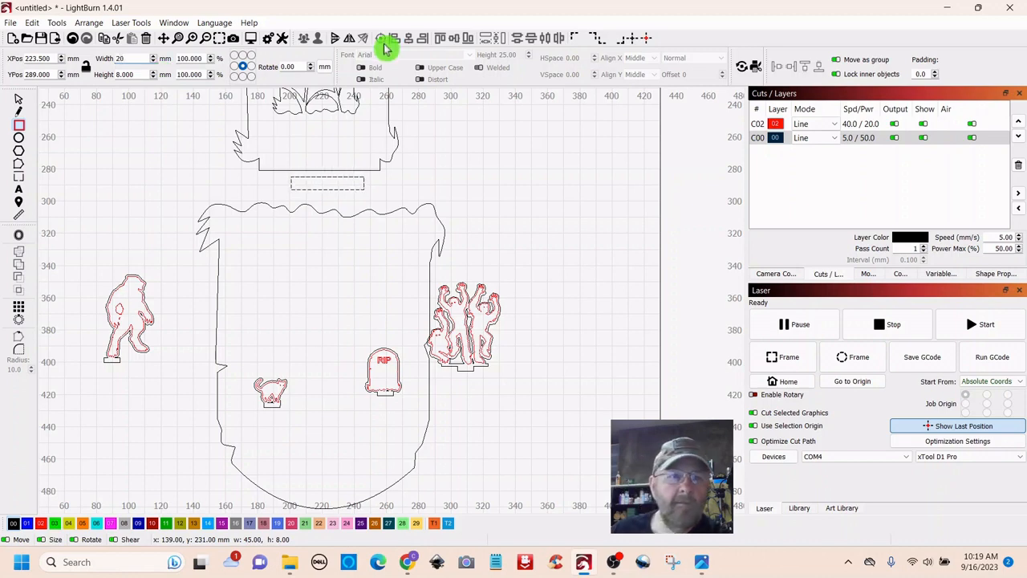
pyautogui.press('Return')
pyautogui.doubleClick(142, 73)
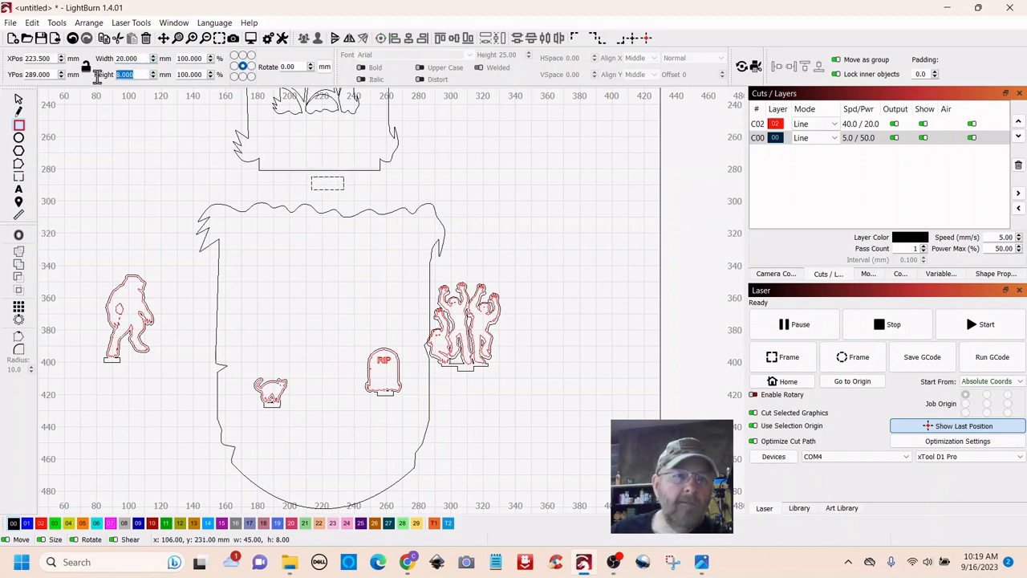
pyautogui.write('3')
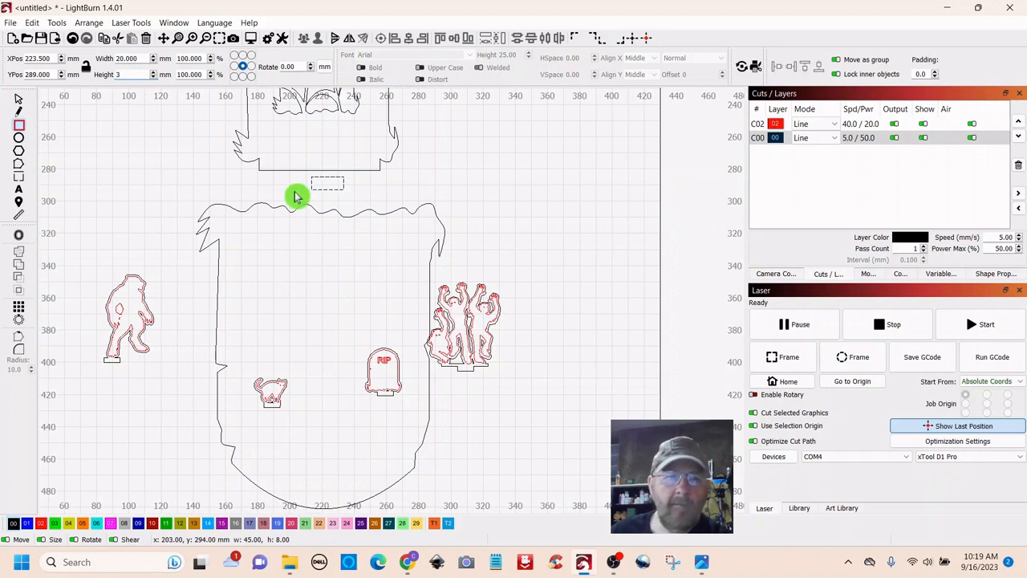
pyautogui.press('Return')
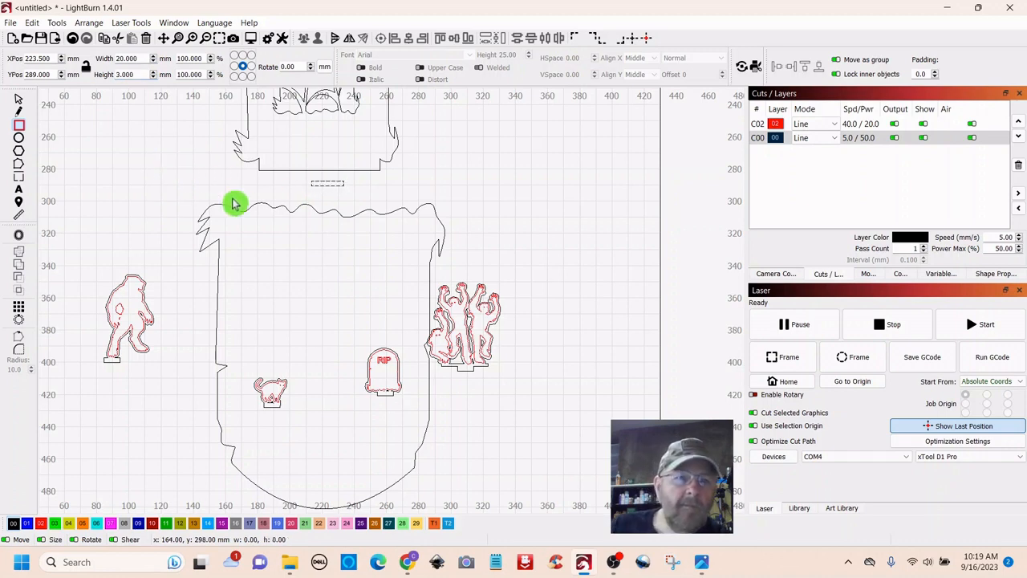
pyautogui.click(18, 103)
pyautogui.click(325, 185)
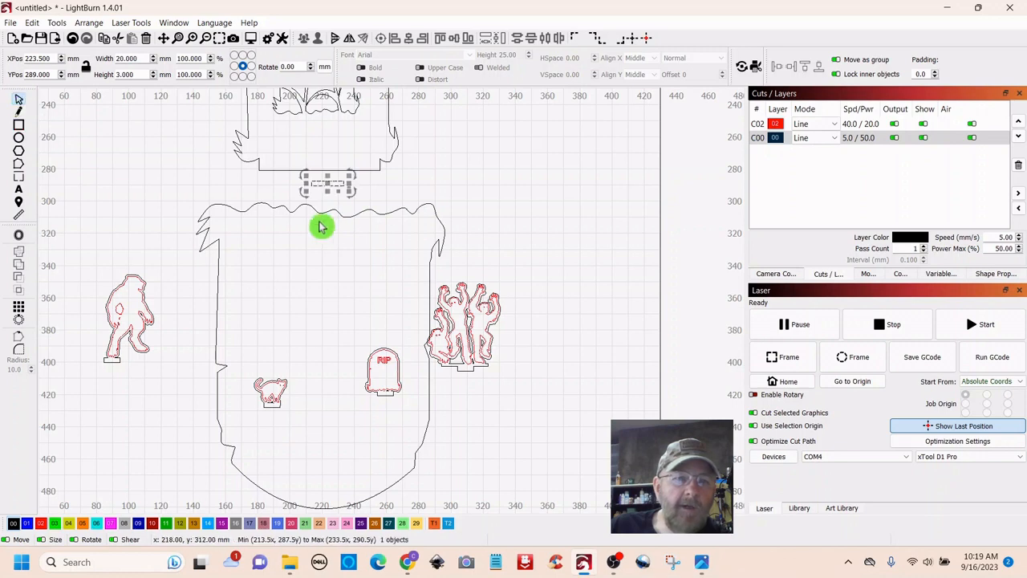
pyautogui.moveTo(327, 185); pyautogui.dragTo(314, 186)
pyautogui.scroll(5, 351, 190)
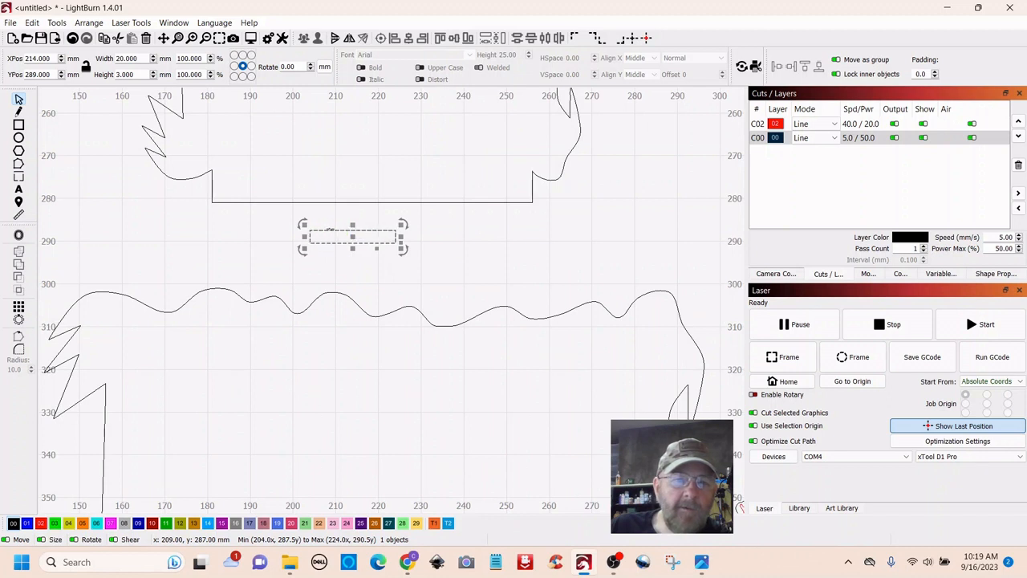
# - Centre the rectangle horizontally against the top outline's bottom edge
pyautogui.moveTo(332, 233); pyautogui.dragTo(343, 204)
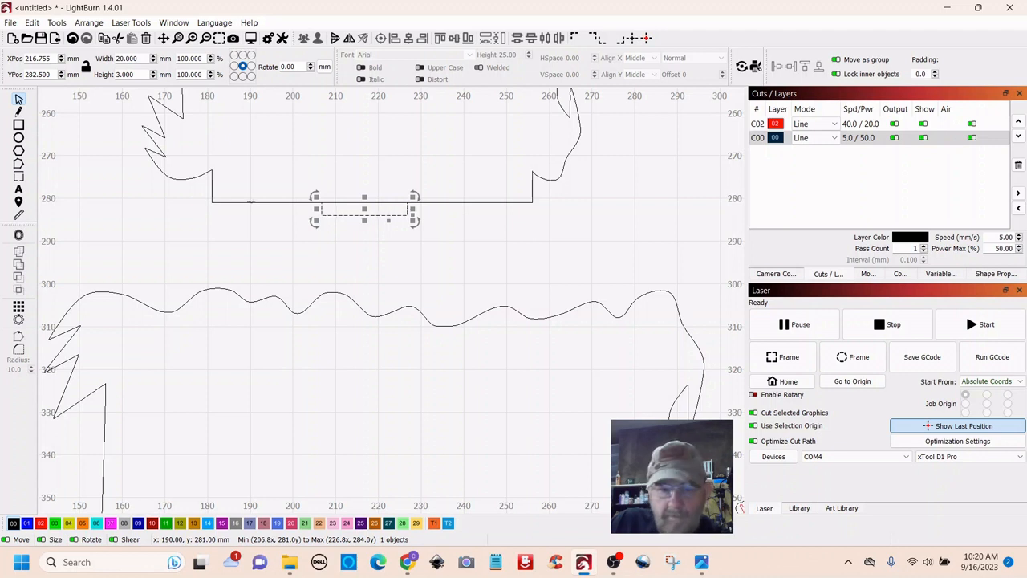
pyautogui.keyDown('shift'); pyautogui.click(250, 202); pyautogui.keyUp('shift')
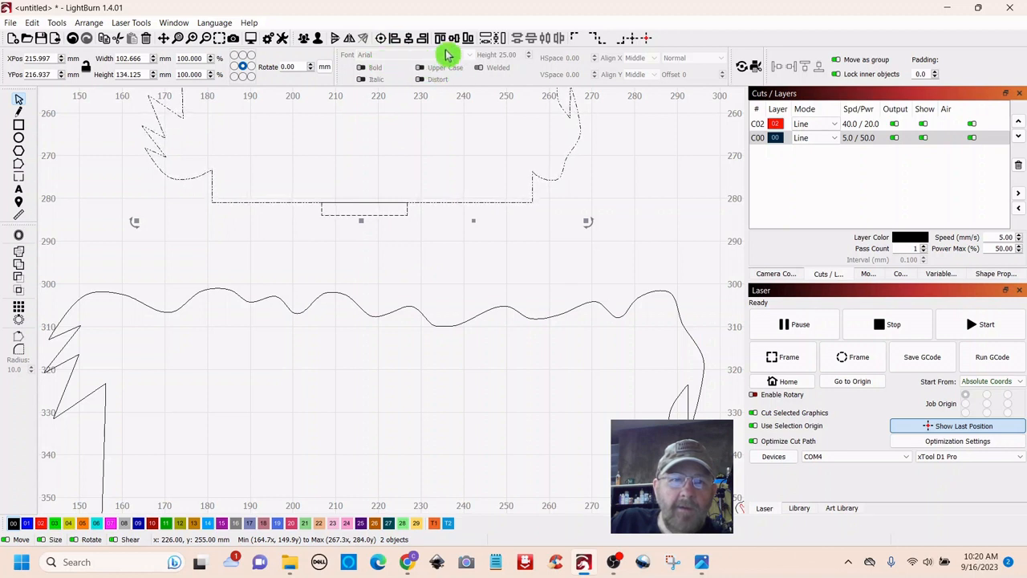
pyautogui.click(410, 41)
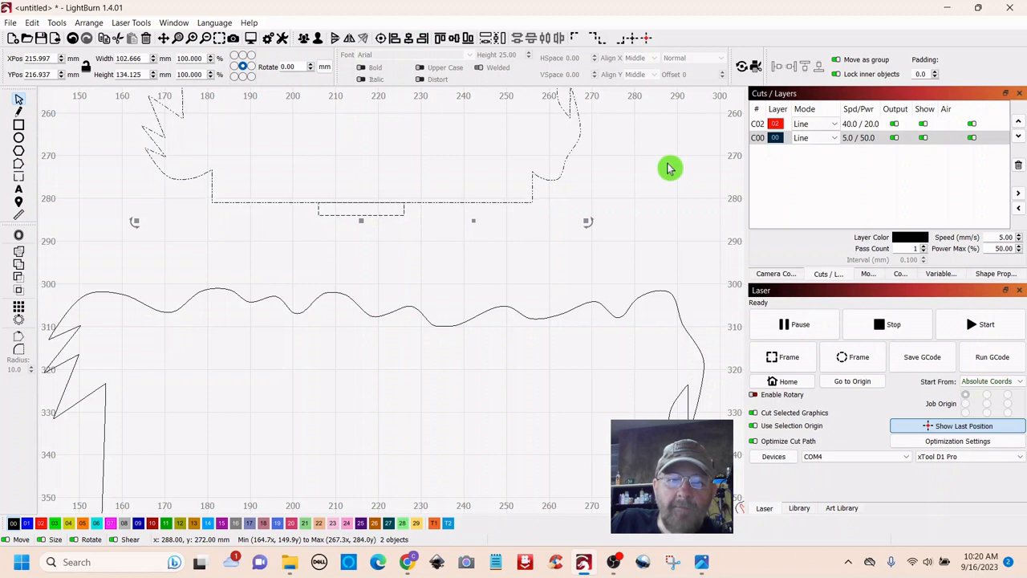
pyautogui.click(519, 229)
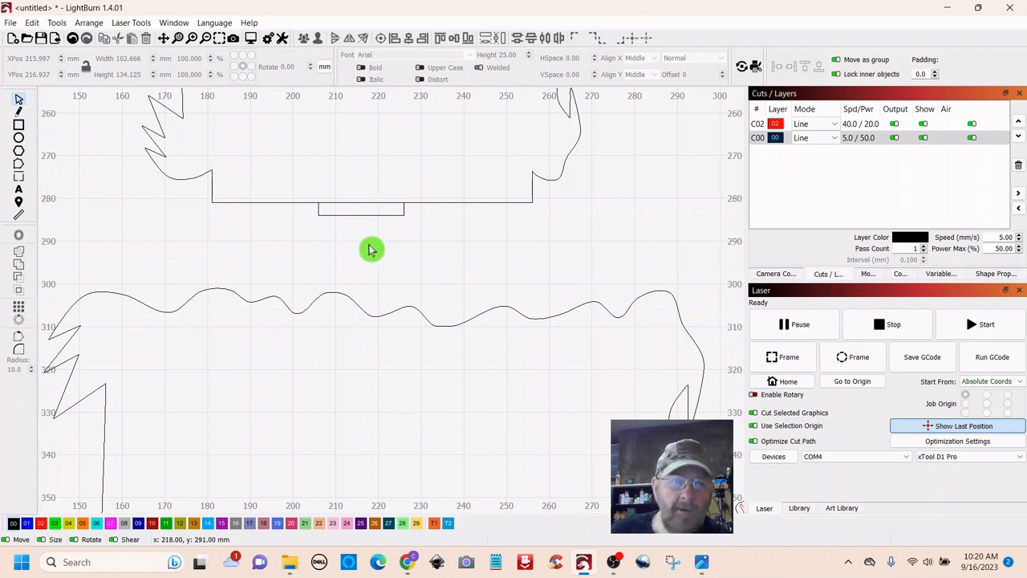
# - Weld the rectangle onto the top outline as a tab
pyautogui.click(340, 215)
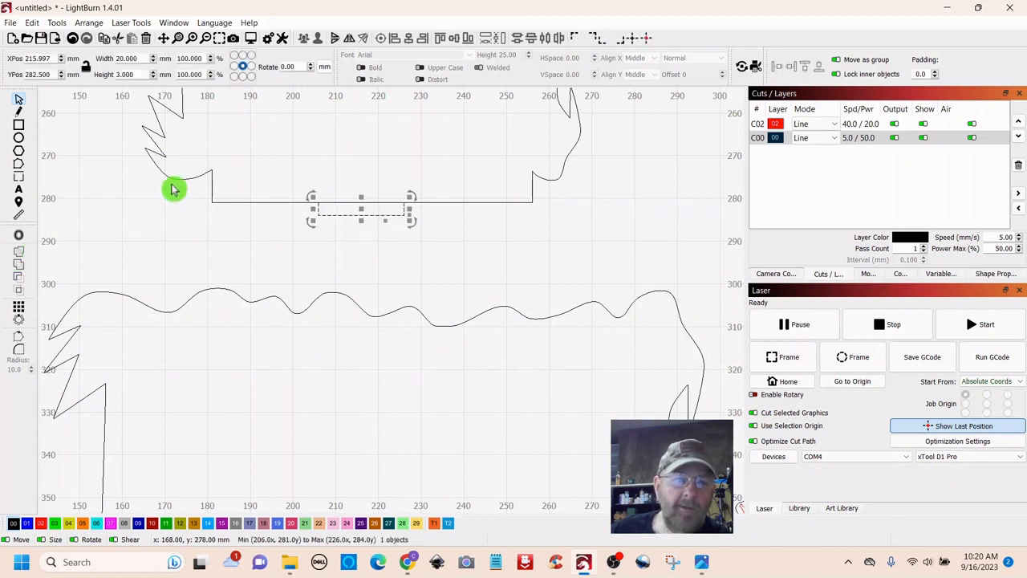
pyautogui.keyDown('shift'); pyautogui.click(213, 181); pyautogui.keyUp('shift')
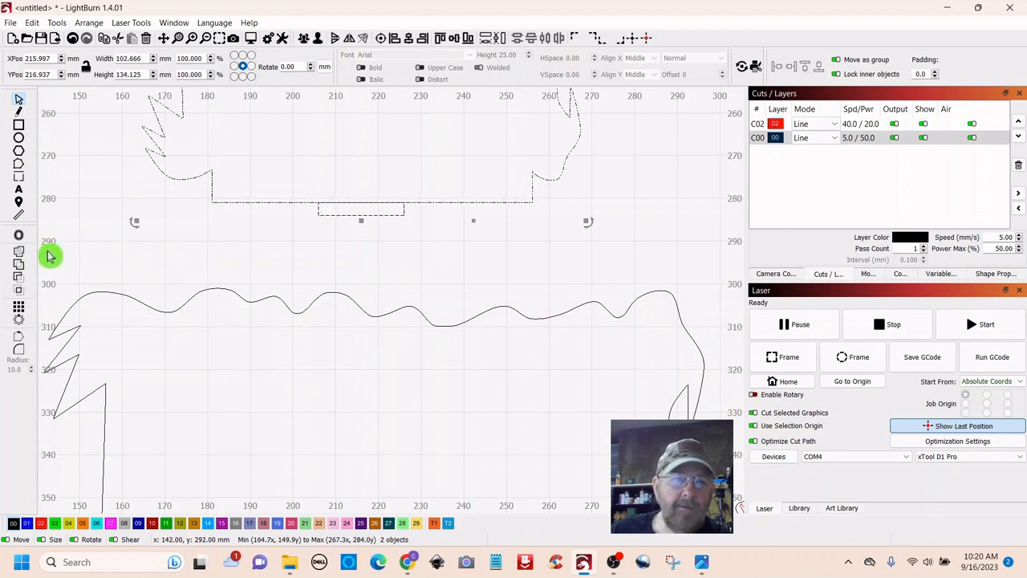
pyautogui.click(19, 257)
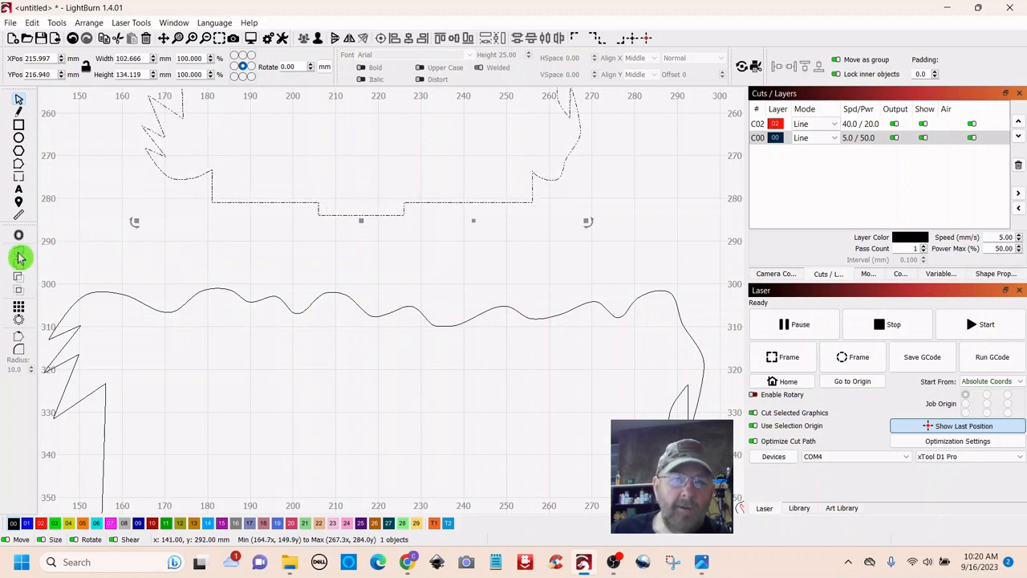
pyautogui.click(207, 246)
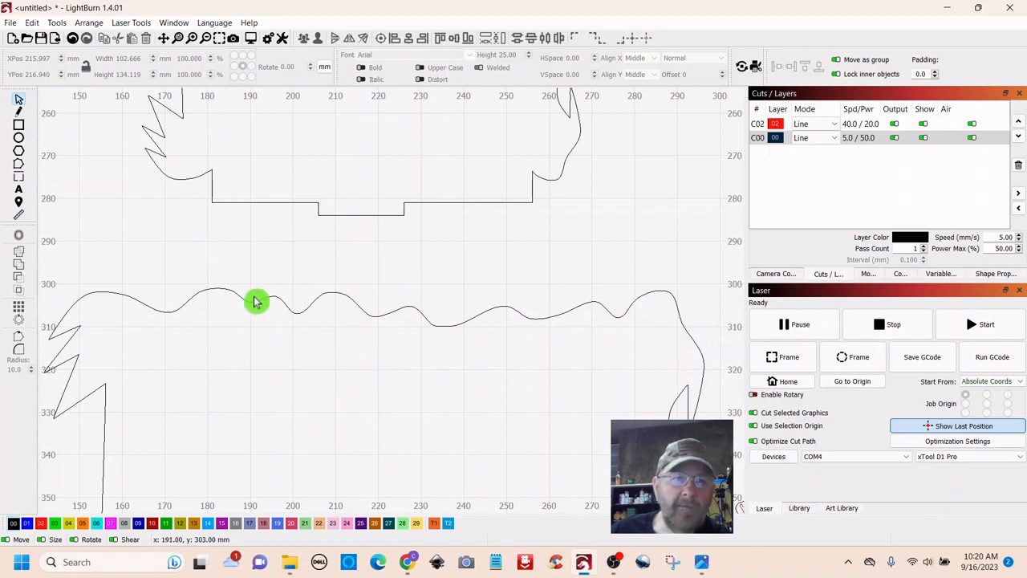
# - Draw a long thin rectangle just inside the top of the main panel
pyautogui.click(19, 125)
pyautogui.moveTo(319, 344); pyautogui.dragTo(473, 361)
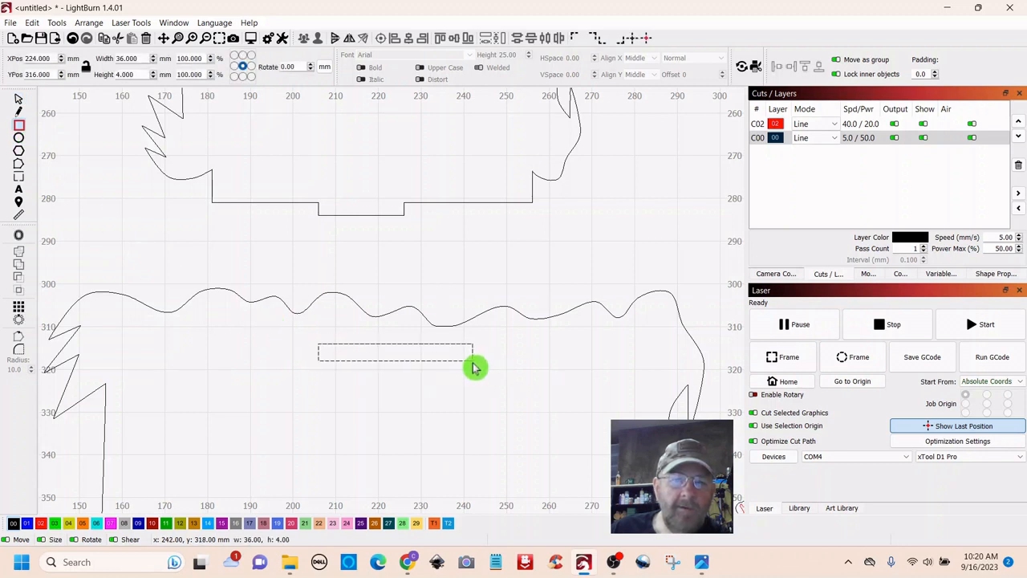
pyautogui.click(19, 101)
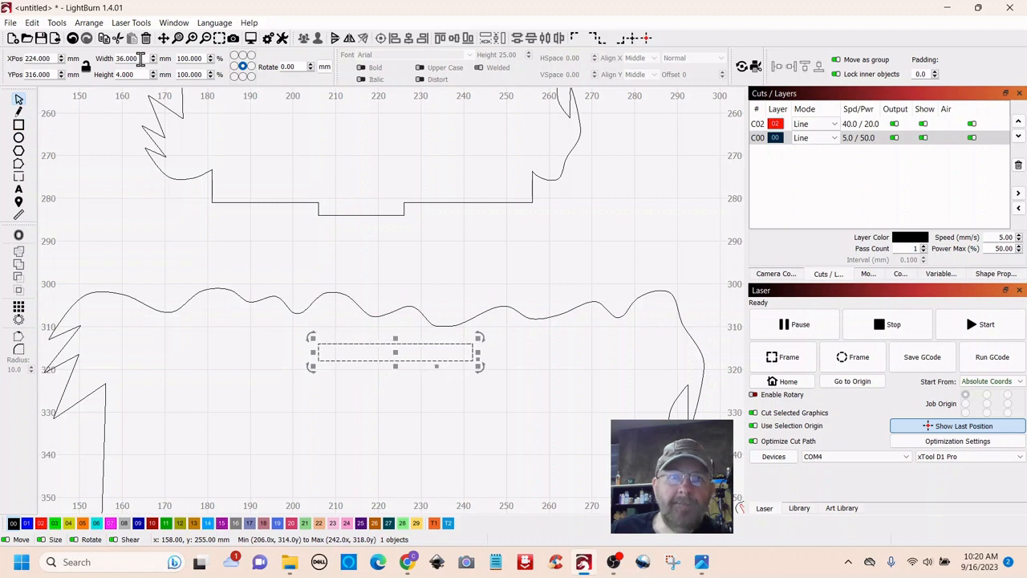
# - Resize the rectangle to 19 × 2.4 mm, then check the slot and the wavy panel
pyautogui.moveTo(140, 59); pyautogui.dragTo(111, 59)
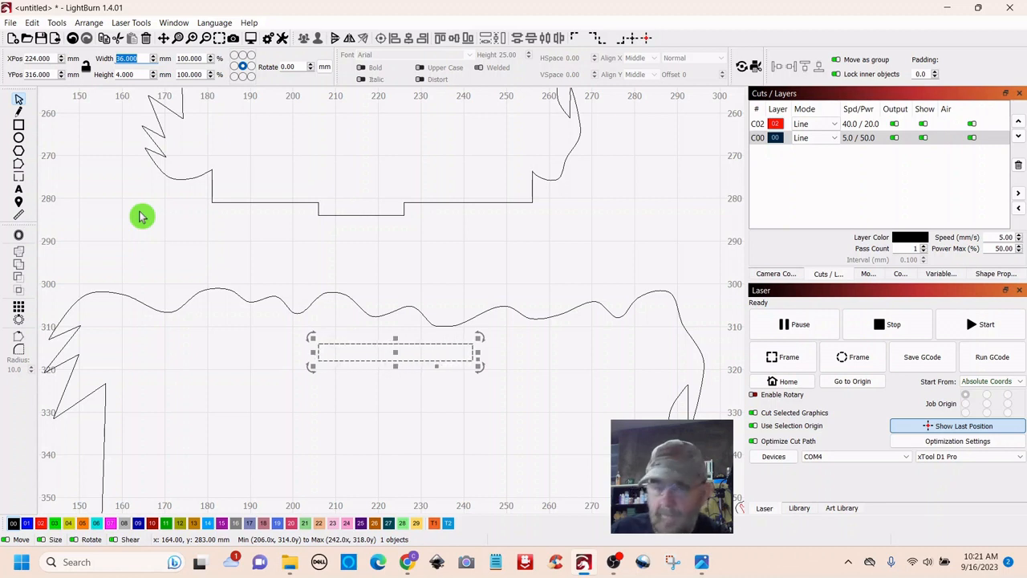
pyautogui.click(160, 238)
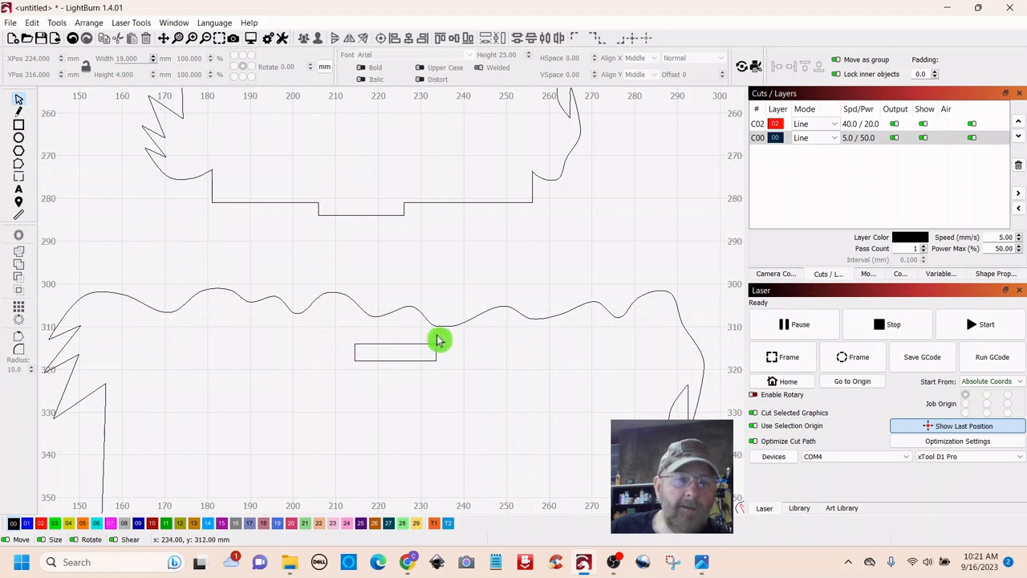
pyautogui.moveTo(417, 376); pyautogui.dragTo(412, 383)
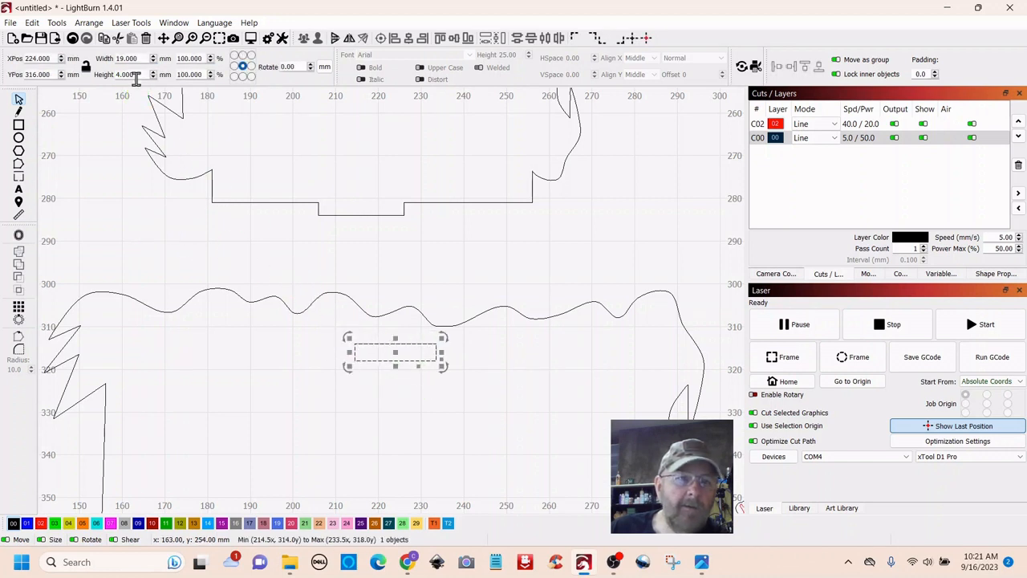
pyautogui.doubleClick(137, 74)
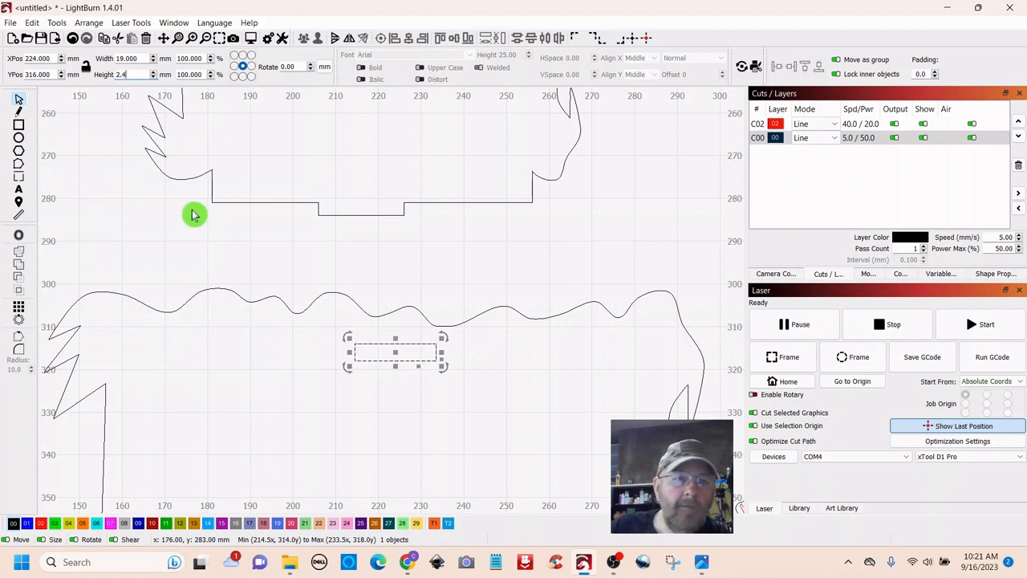
pyautogui.click(281, 369)
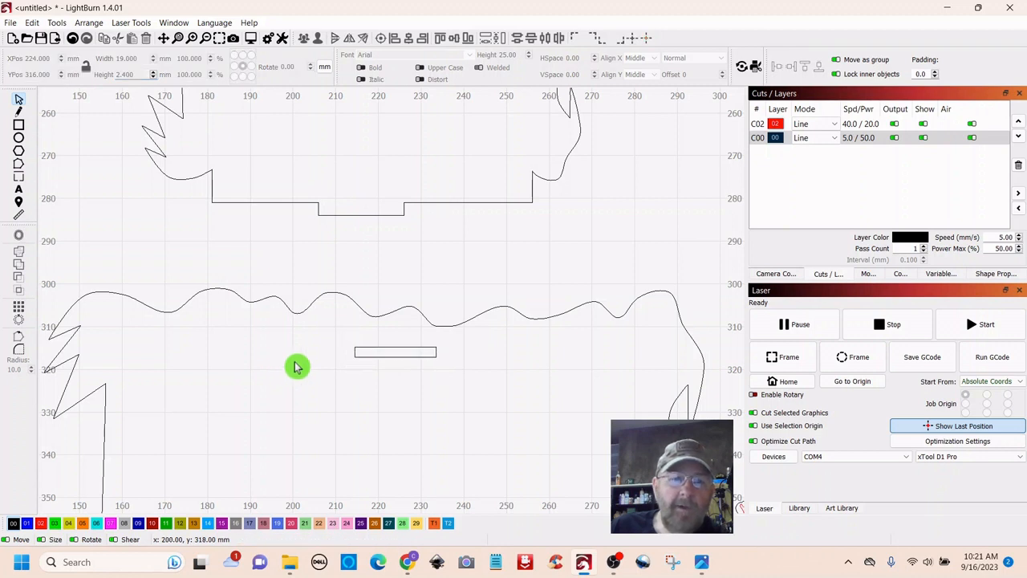
pyautogui.click(398, 356)
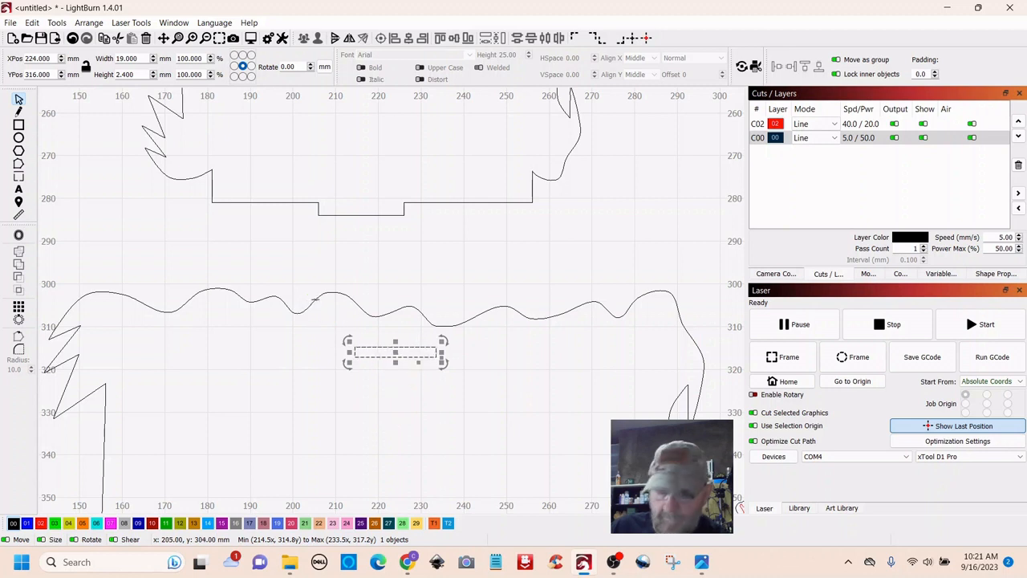
pyautogui.click(318, 302)
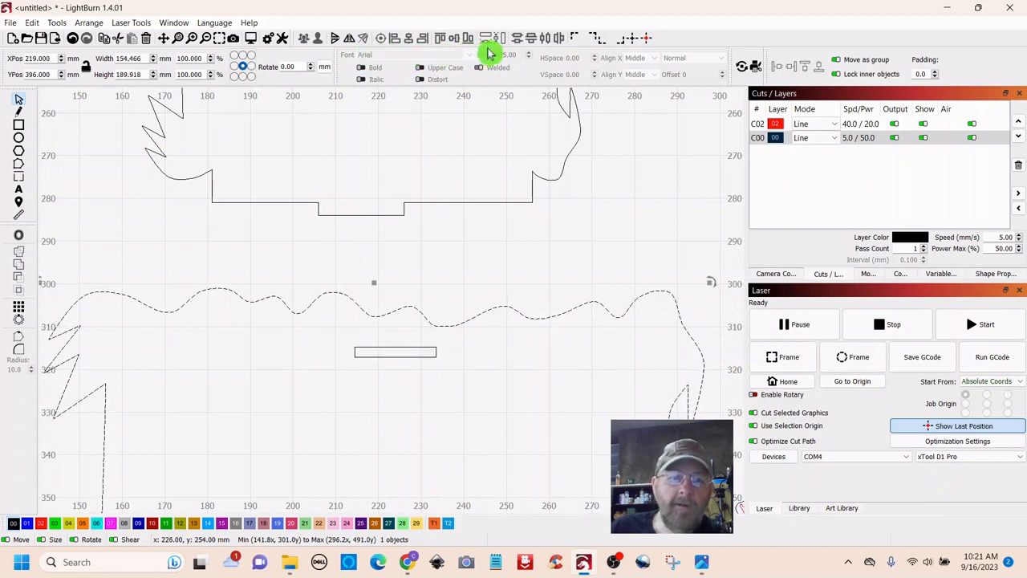
# - Move the small RIP tombstone to the right of the zombie group
pyautogui.click(449, 290)
pyautogui.scroll(-5, 450, 290)
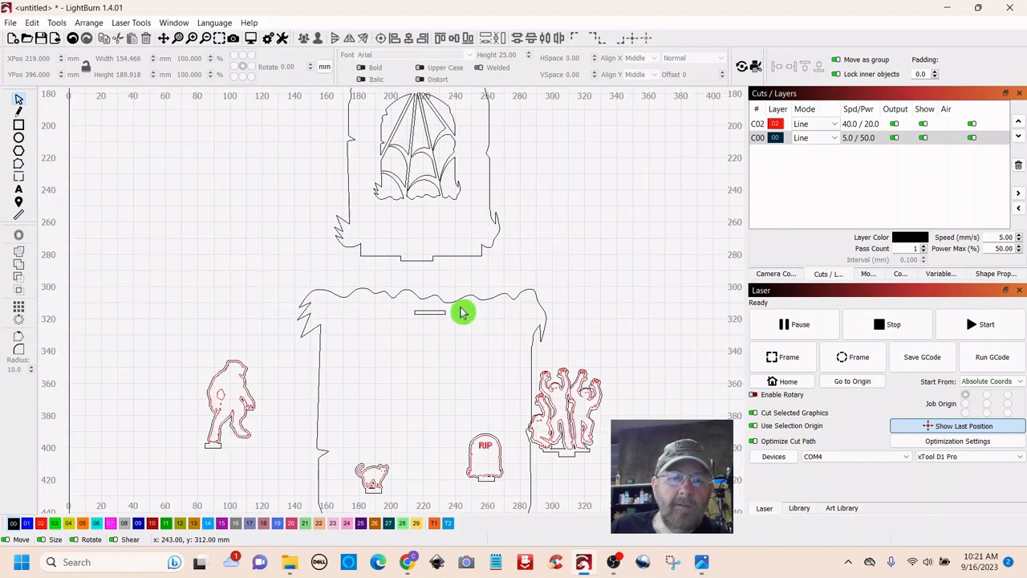
pyautogui.moveTo(464, 387); pyautogui.dragTo(411, 275)
pyautogui.moveTo(458, 310); pyautogui.dragTo(401, 413)
pyautogui.moveTo(437, 347); pyautogui.dragTo(564, 368)
# - Shift the zombie group up and move the cat toward the lower left
pyautogui.moveTo(539, 300); pyautogui.dragTo(575, 276)
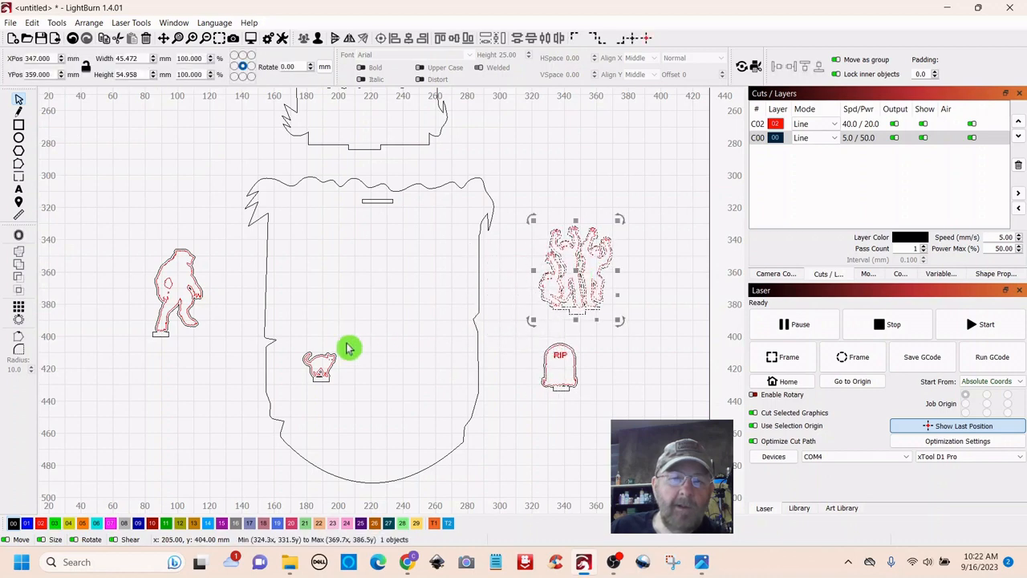
pyautogui.moveTo(348, 348); pyautogui.dragTo(315, 411)
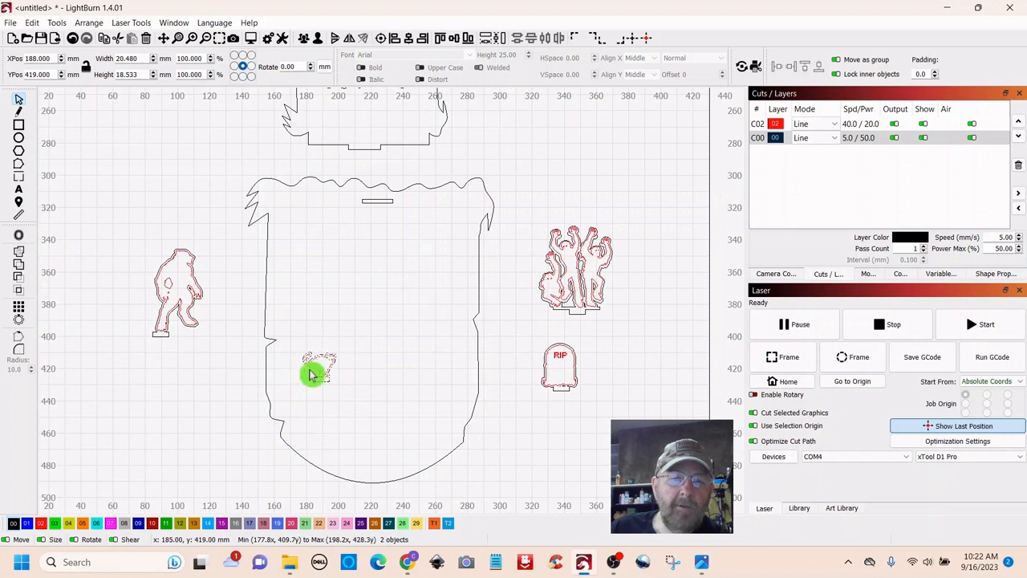
pyautogui.moveTo(313, 371); pyautogui.dragTo(201, 401)
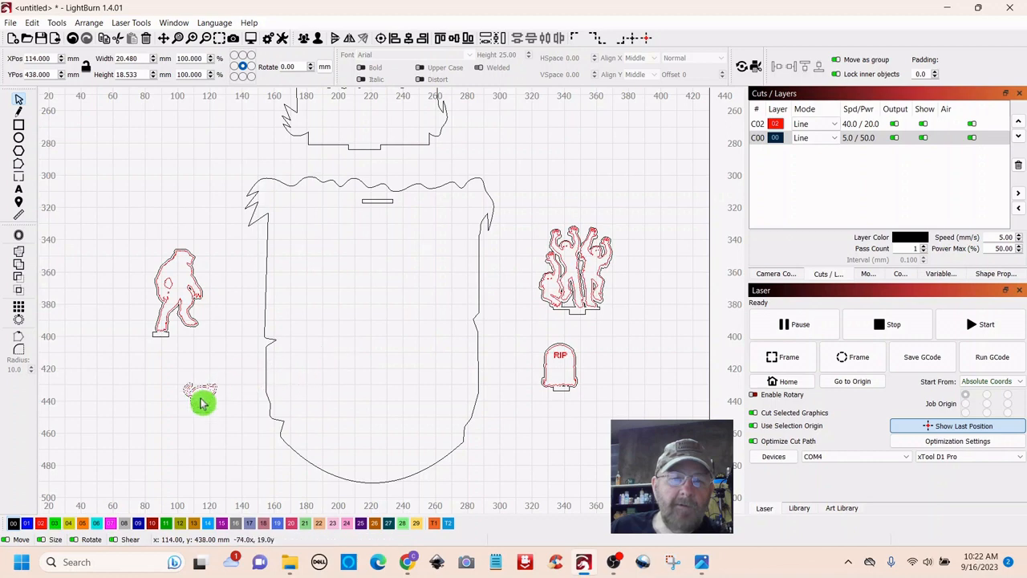
# - Centre the 19 × 2.4 mm slot horizontally on the main panel
pyautogui.click(371, 201)
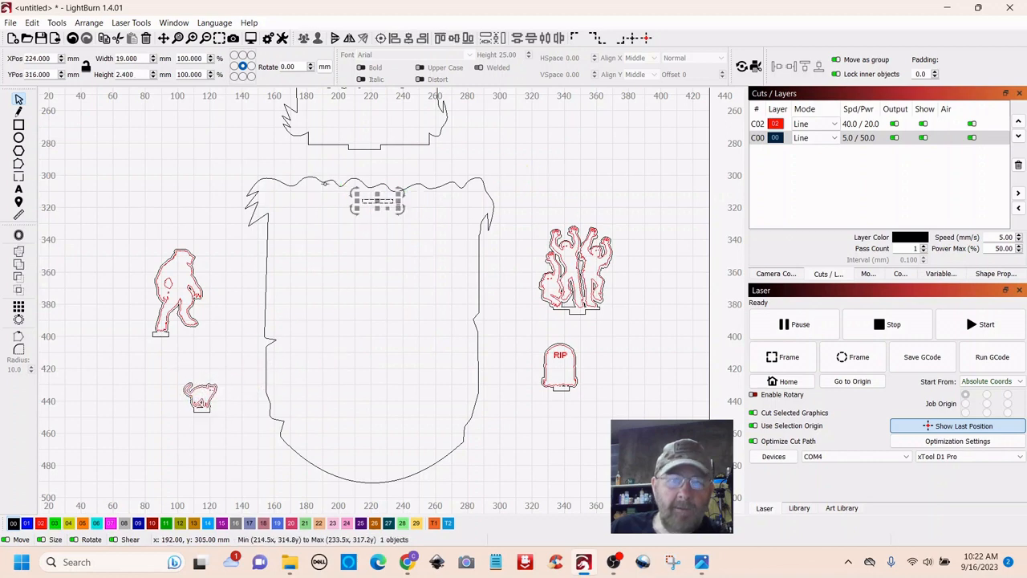
pyautogui.keyDown('shift'); pyautogui.click(323, 179); pyautogui.keyUp('shift')
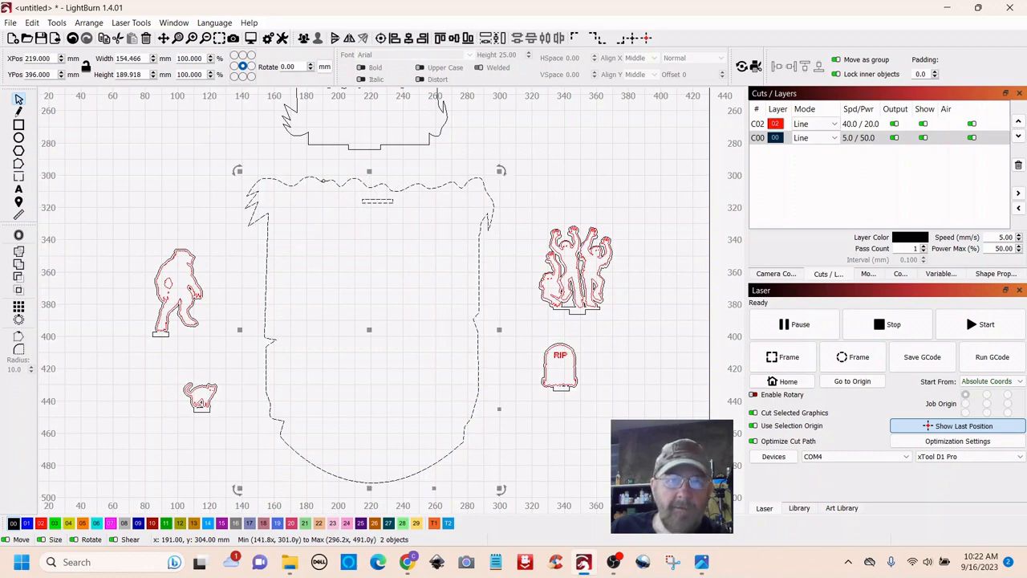
pyautogui.click(408, 38)
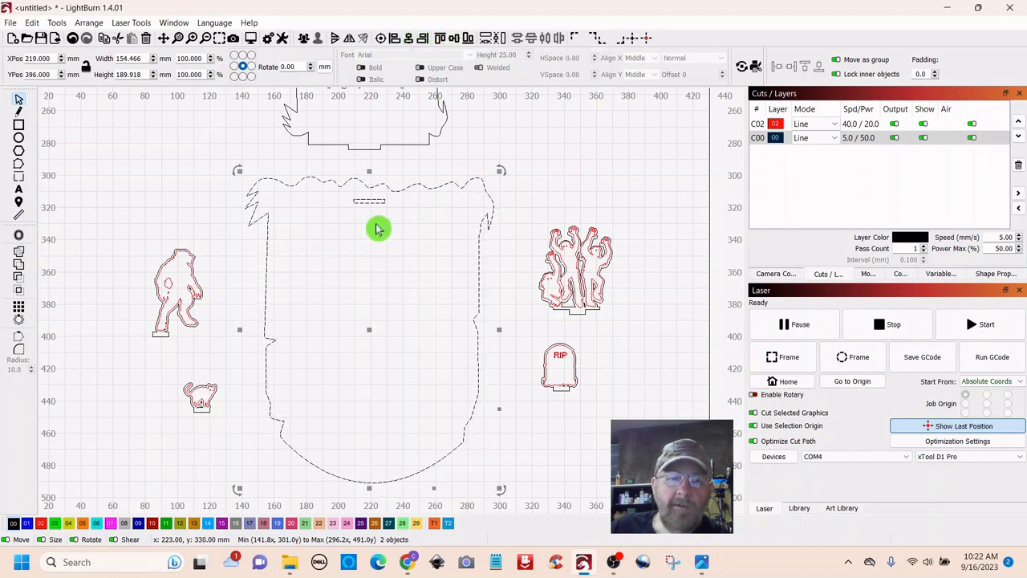
pyautogui.click(594, 165)
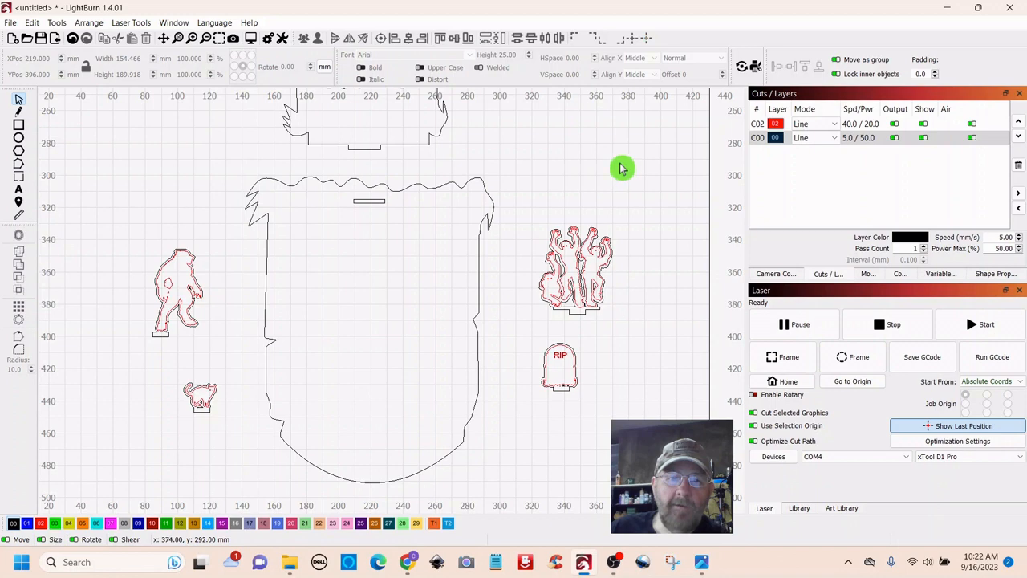
# - Group the main panel and its slot into one object
pyautogui.moveTo(426, 168); pyautogui.dragTo(361, 238)
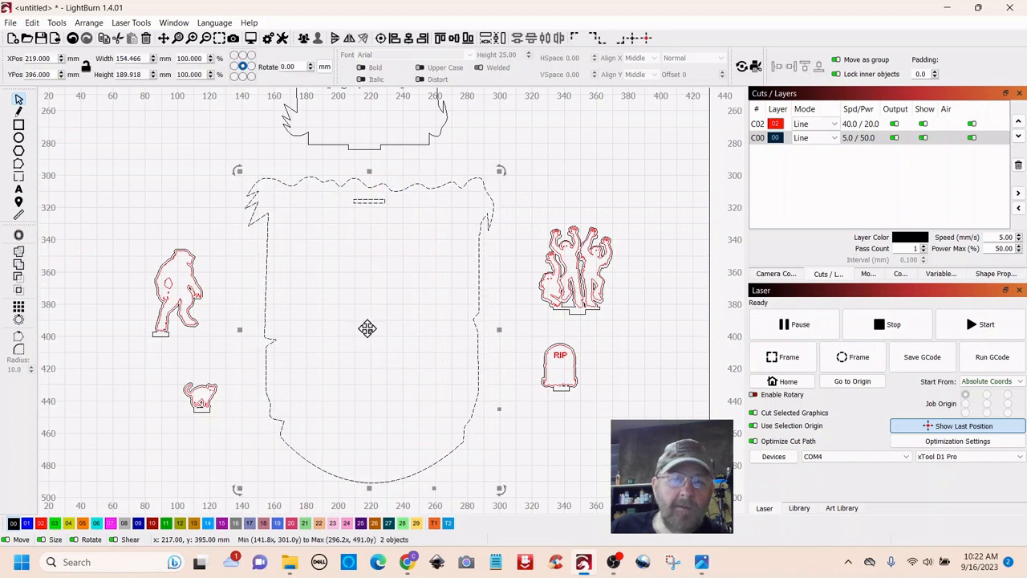
pyautogui.rightClick(367, 328)
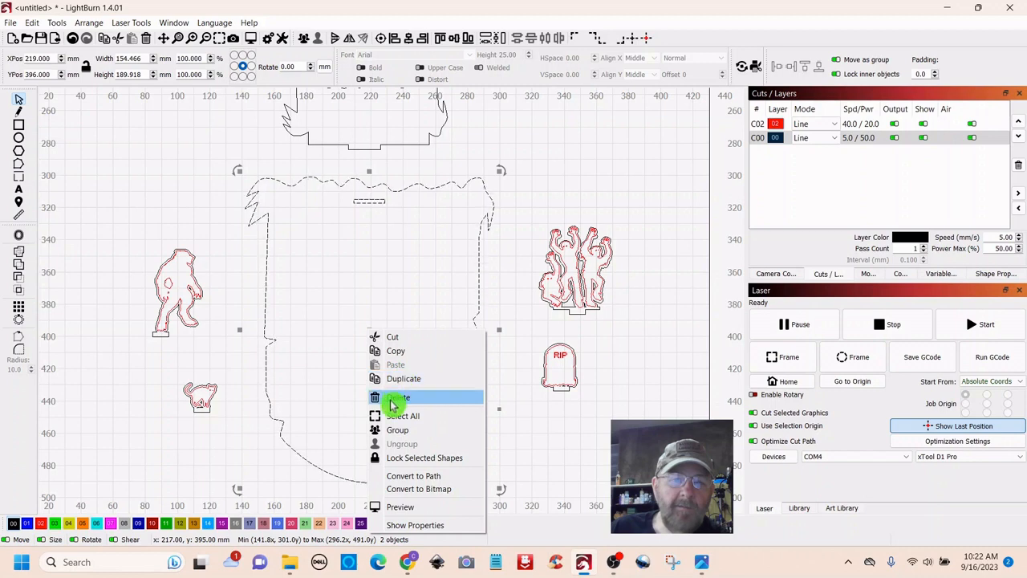
pyautogui.click(395, 431)
pyautogui.click(564, 160)
pyautogui.scroll(-2, 571, 168)
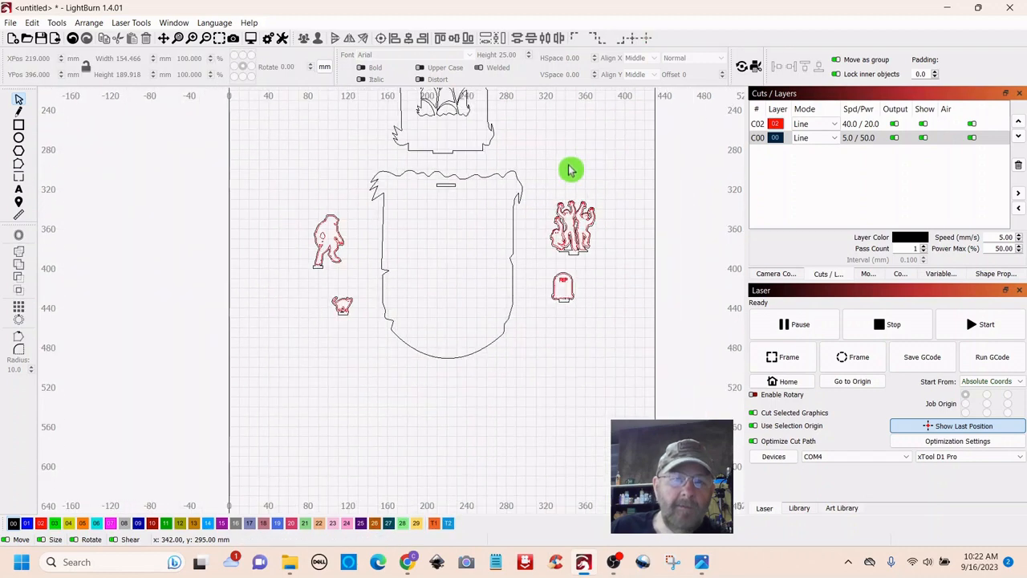
# - Move Bigfoot and the cat up-left of the big headstone, and the zombies and small tombstone up right
pyautogui.scroll(-1, 575, 160)
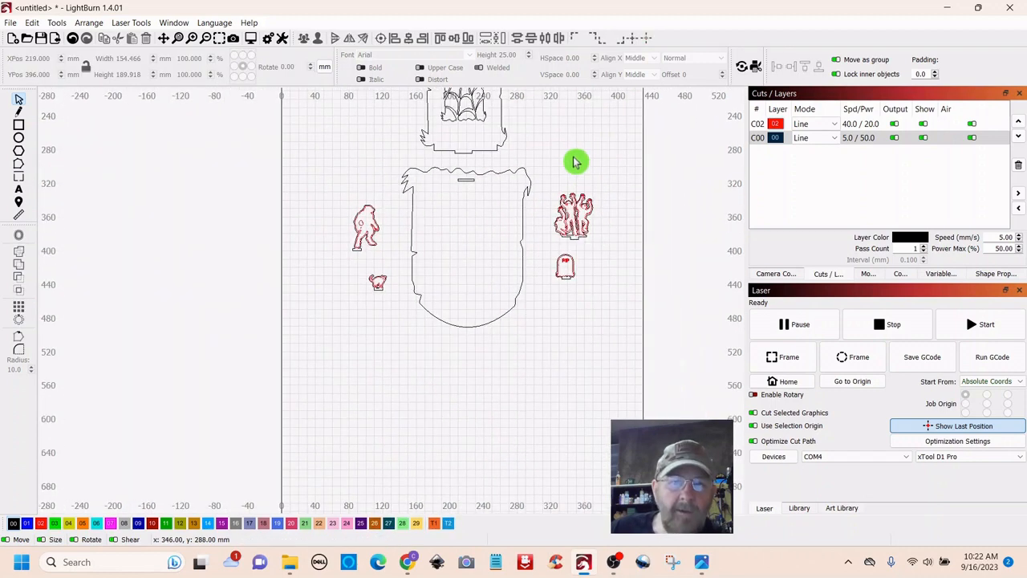
pyautogui.moveTo(576, 161); pyautogui.dragTo(499, 251)
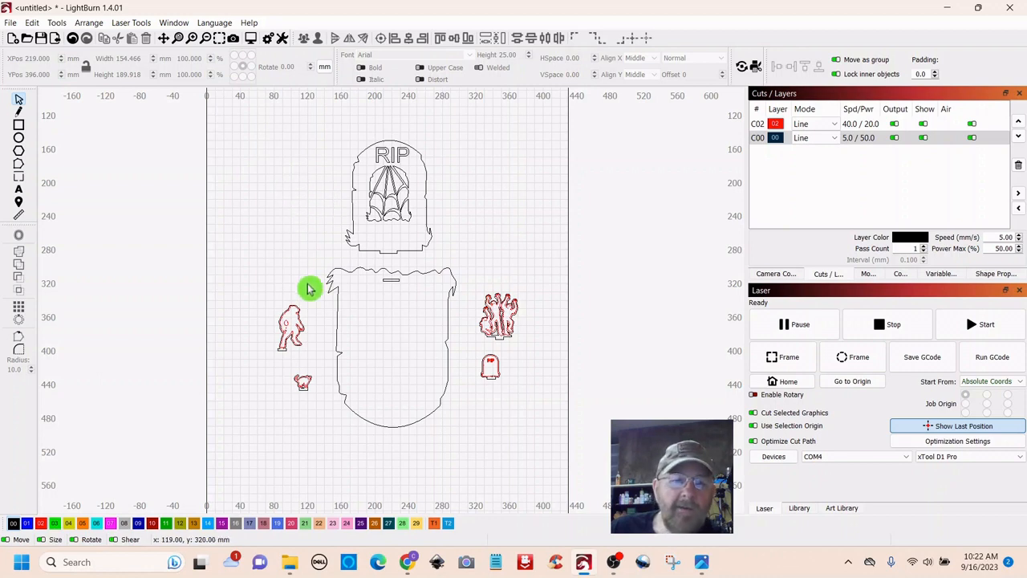
pyautogui.moveTo(313, 288); pyautogui.dragTo(273, 412)
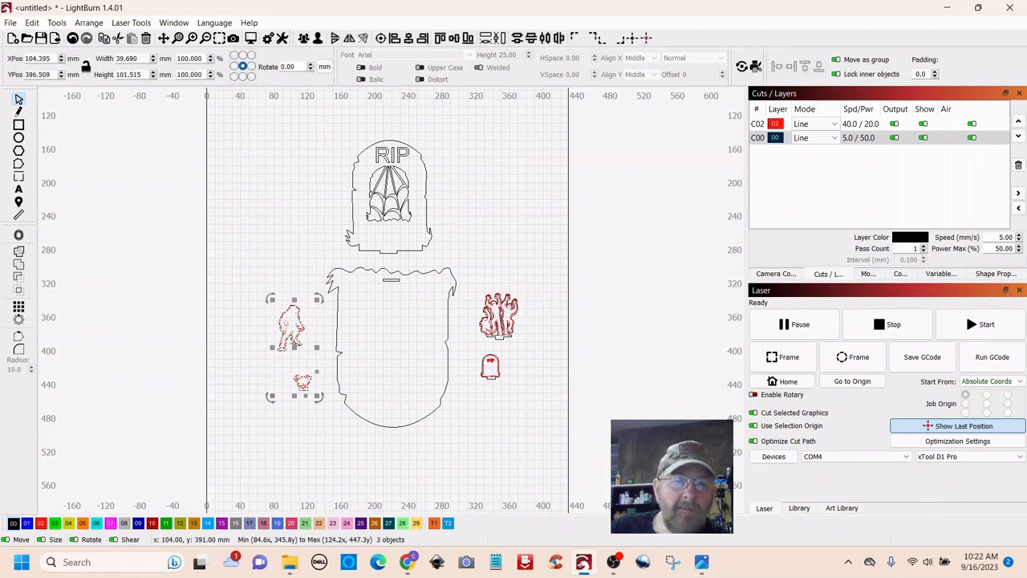
pyautogui.moveTo(294, 348); pyautogui.dragTo(274, 267)
pyautogui.moveTo(510, 272); pyautogui.dragTo(475, 406)
pyautogui.moveTo(500, 337); pyautogui.dragTo(507, 268)
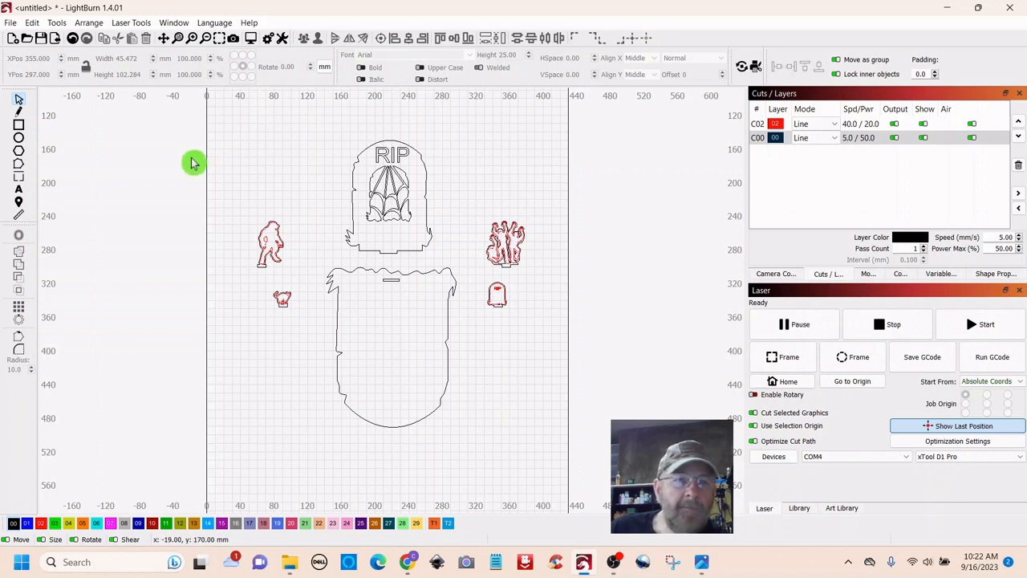
# - Import spider_web.svg into the design
pyautogui.click(56, 41)
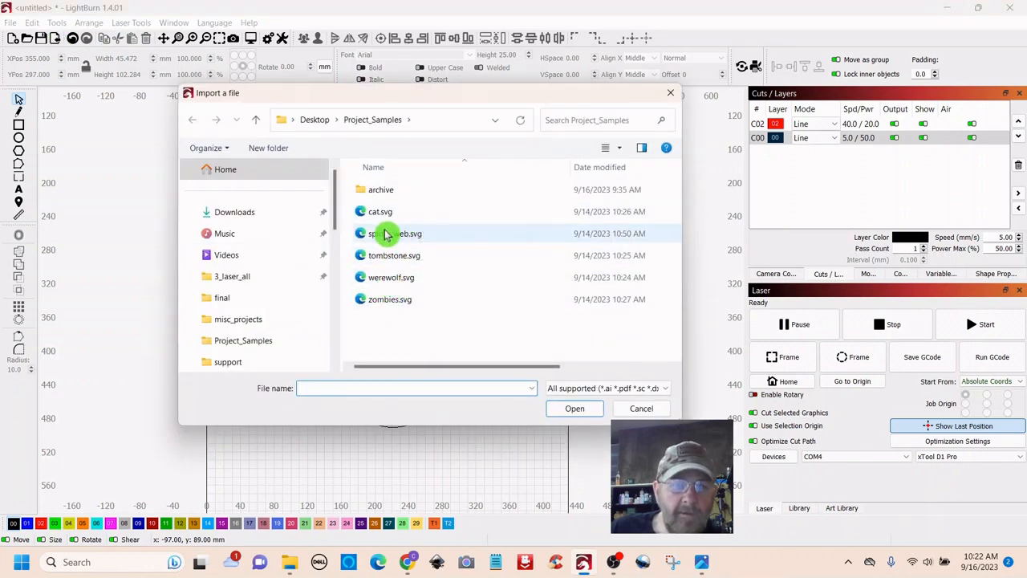
pyautogui.click(384, 239)
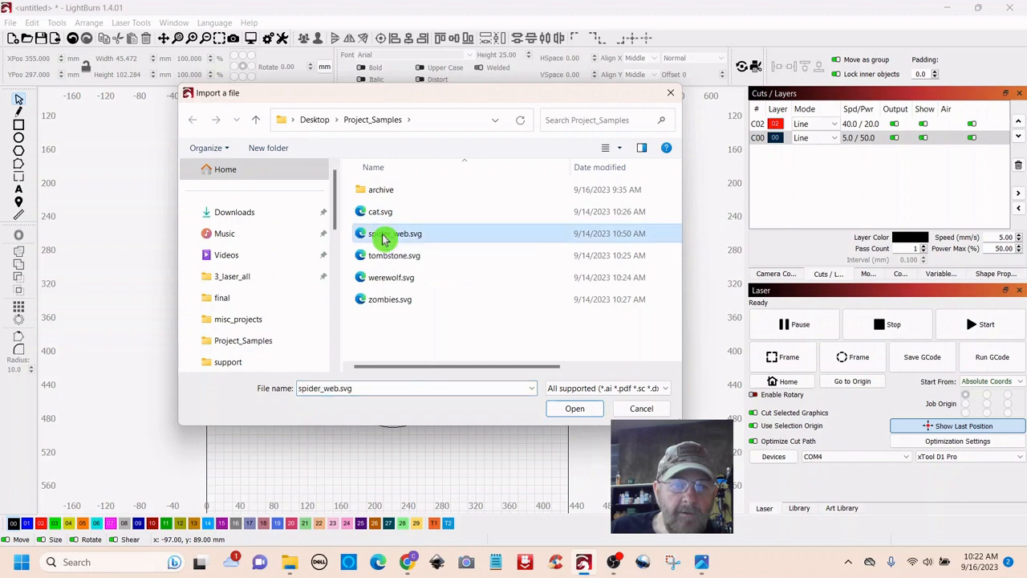
pyautogui.doubleClick(384, 239)
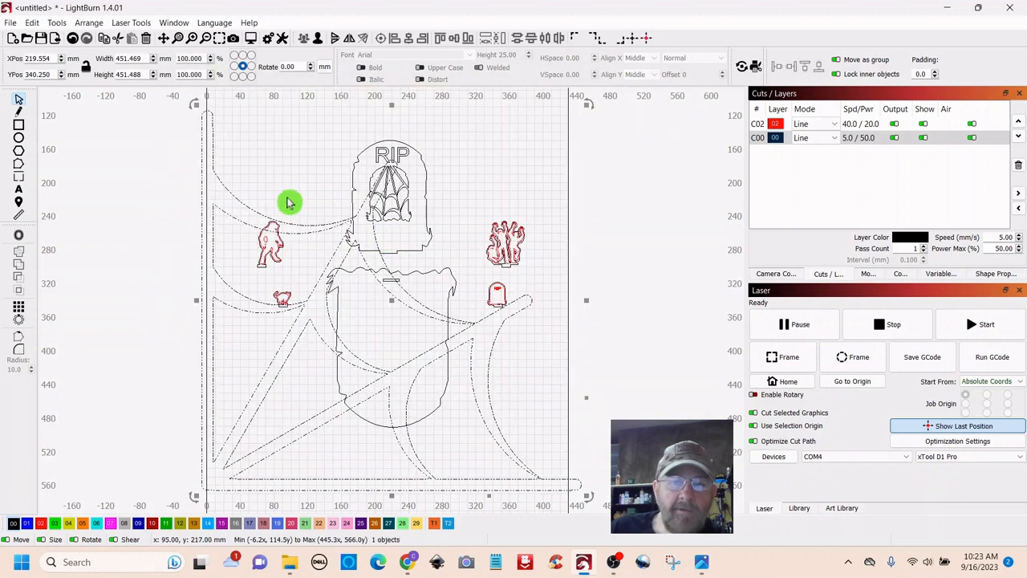
# - Shrink the imported spider web down to a small size near the cat
pyautogui.scroll(-2, 283, 198)
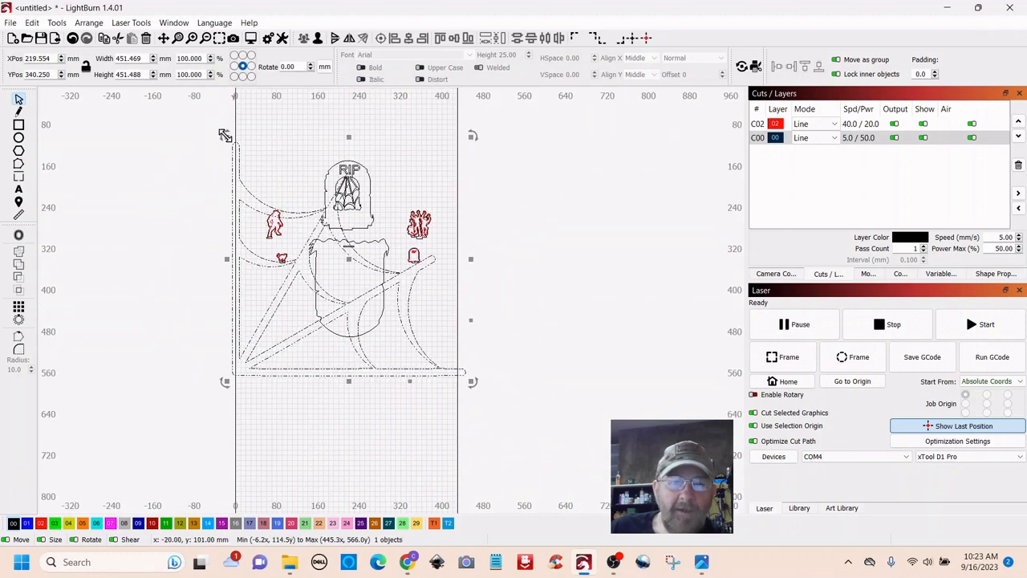
pyautogui.moveTo(224, 135); pyautogui.dragTo(307, 362)
pyautogui.click(448, 366)
pyautogui.scroll(3, 381, 360)
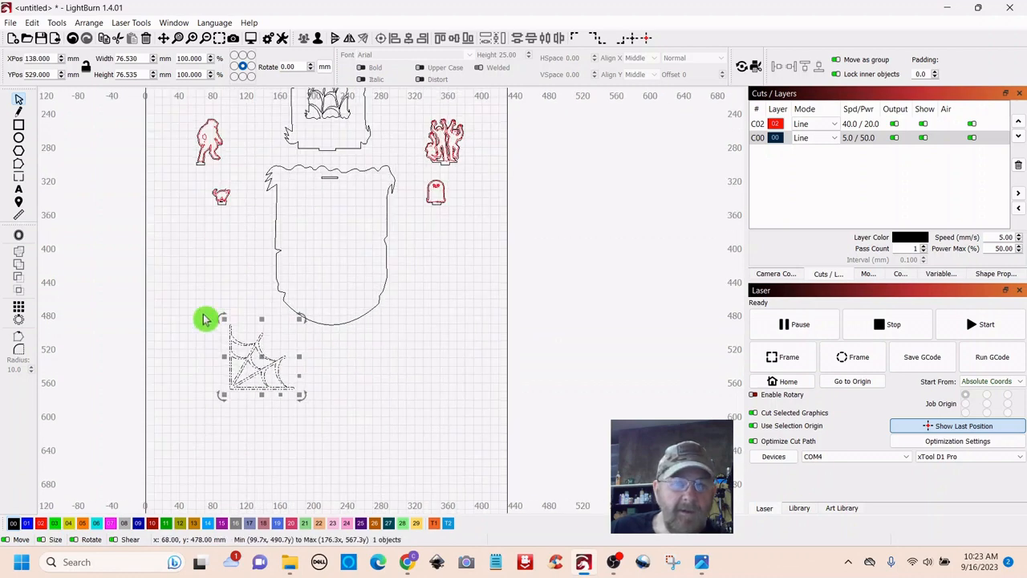
pyautogui.click(218, 319)
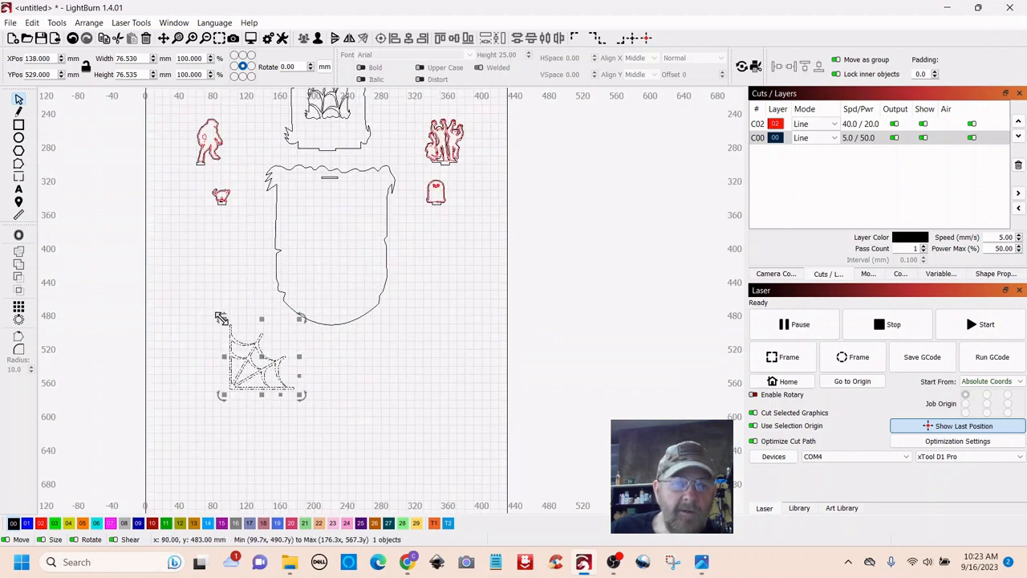
pyautogui.moveTo(218, 319); pyautogui.dragTo(255, 211)
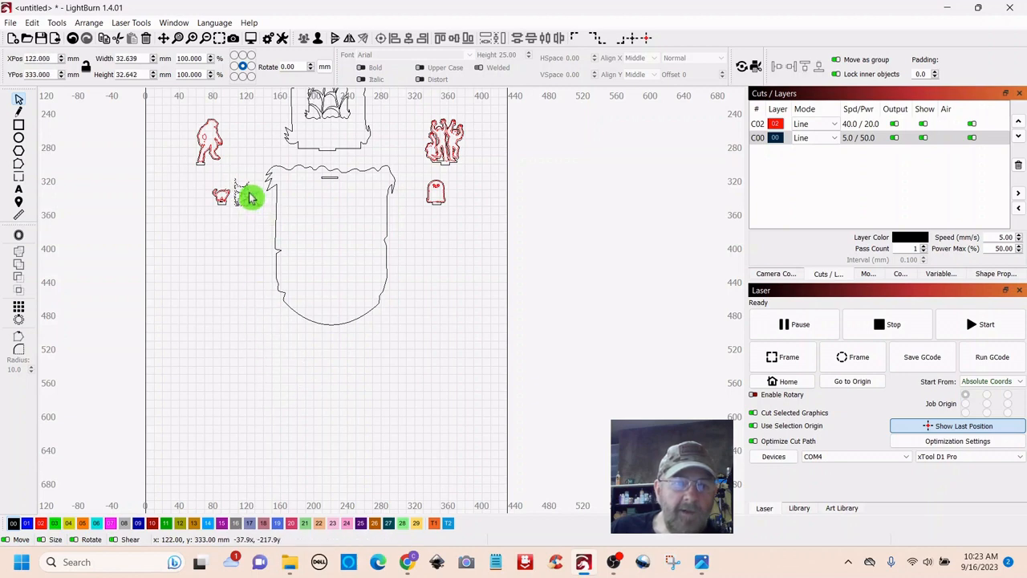
# - Move the spider web below the panel and place a duplicate to its right
pyautogui.moveTo(251, 198); pyautogui.dragTo(265, 354)
pyautogui.scroll(3, 329, 373)
pyautogui.moveTo(370, 380); pyautogui.dragTo(439, 380)
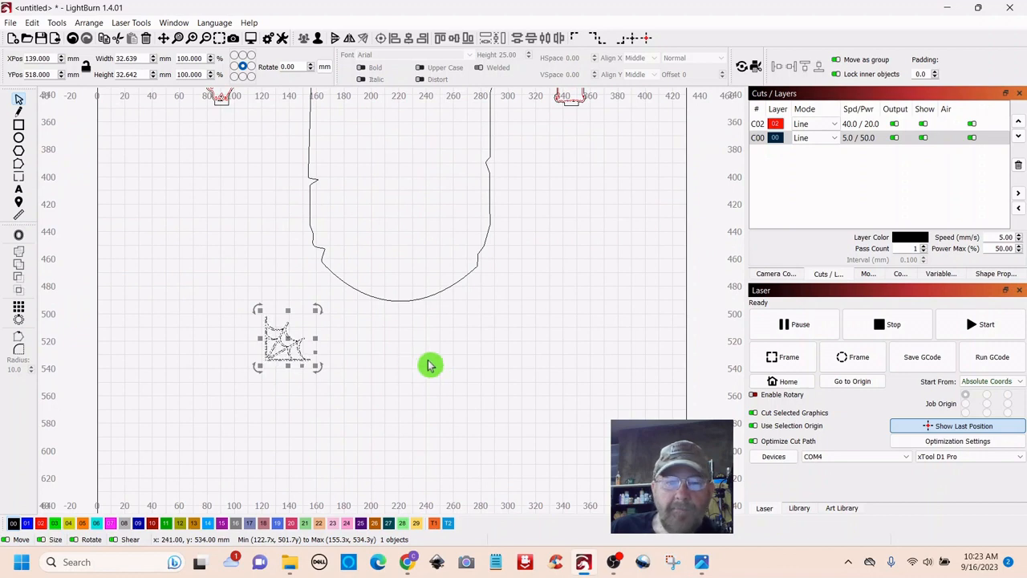
pyautogui.rightClick(289, 341)
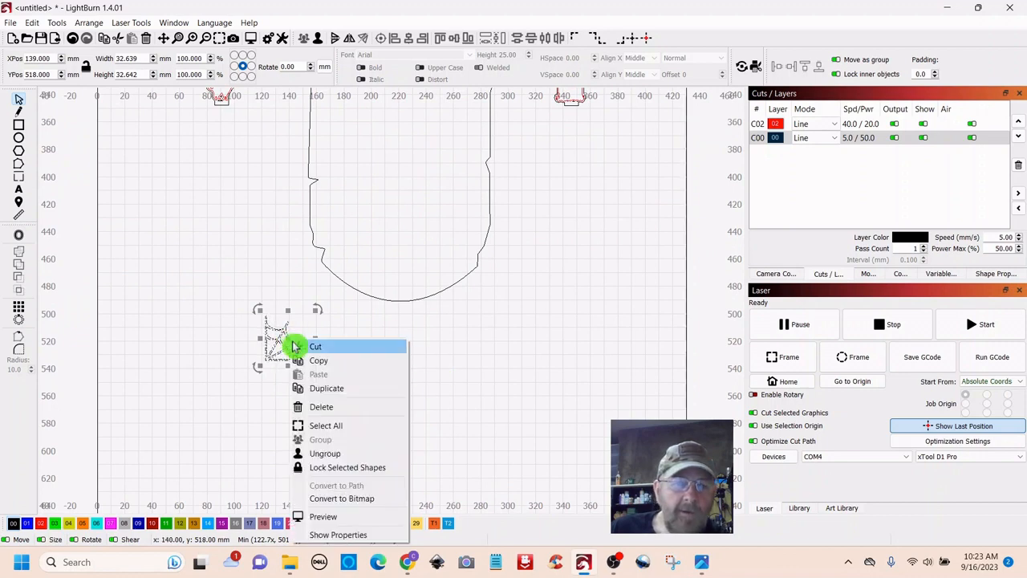
pyautogui.click(328, 389)
pyautogui.moveTo(288, 337); pyautogui.dragTo(409, 348)
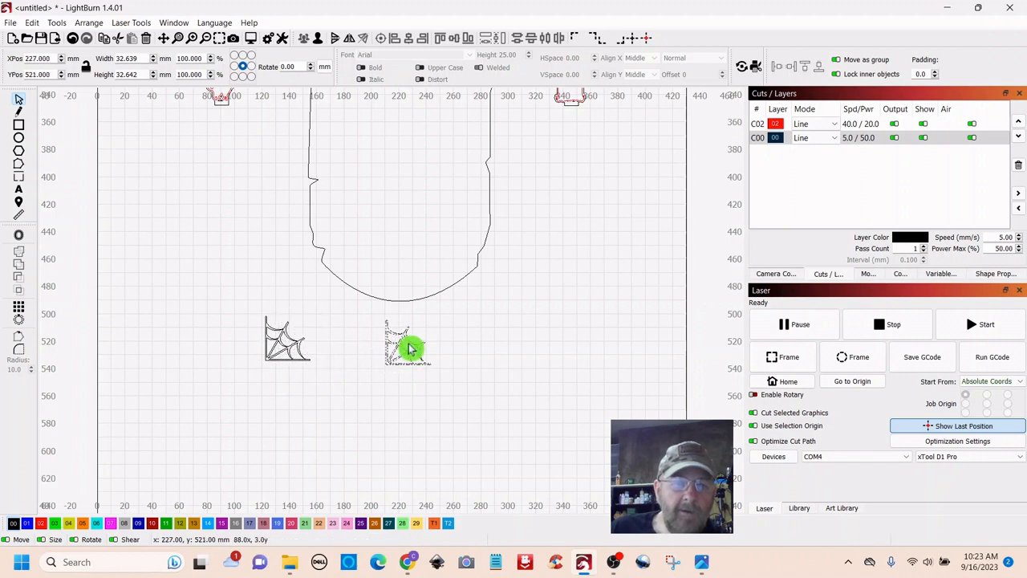
pyautogui.moveTo(409, 347); pyautogui.dragTo(410, 347)
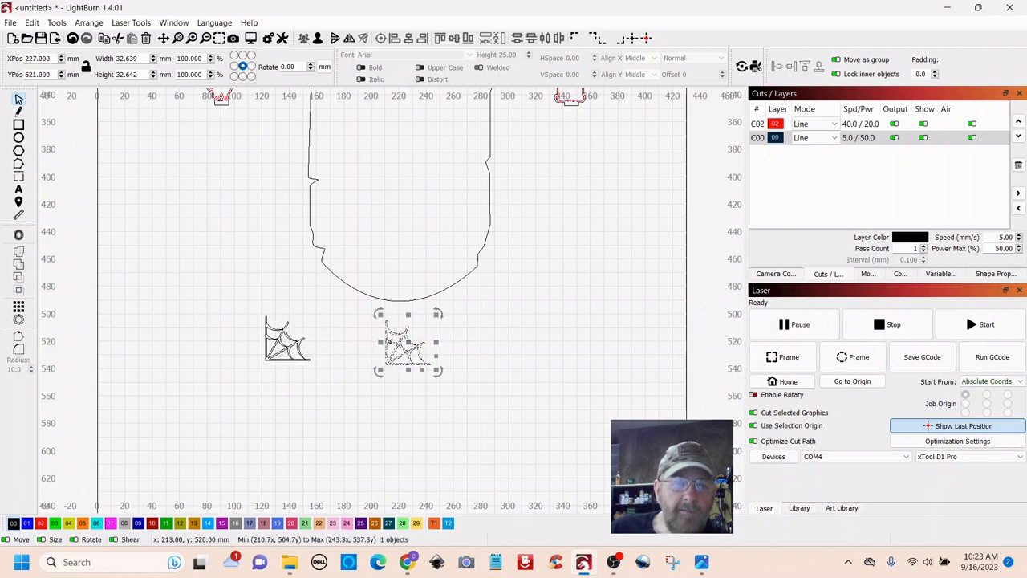
# - Duplicate the web again and place the new copy between the other two
pyautogui.rightClick(407, 345)
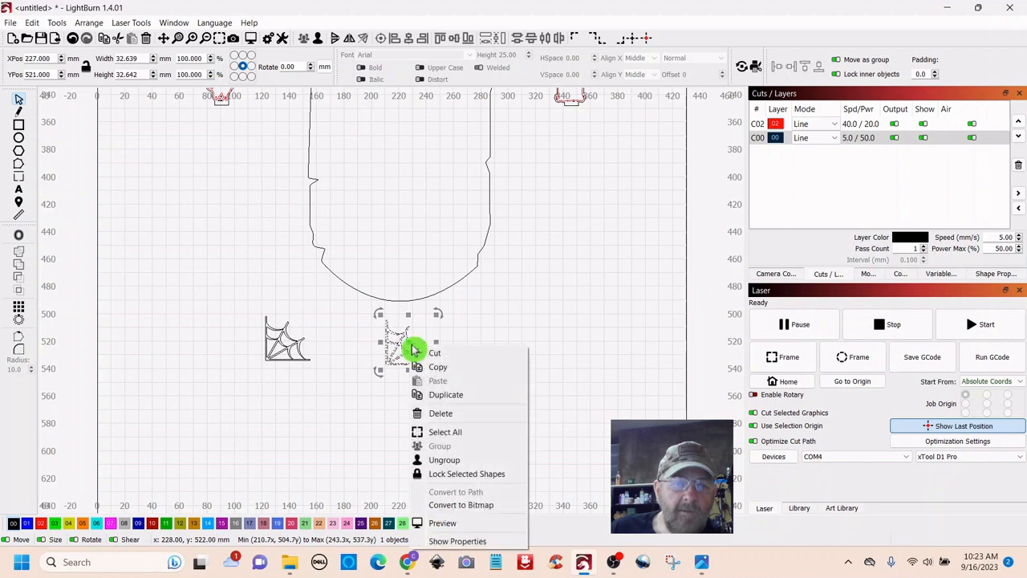
pyautogui.click(451, 394)
pyautogui.moveTo(407, 345); pyautogui.dragTo(350, 345)
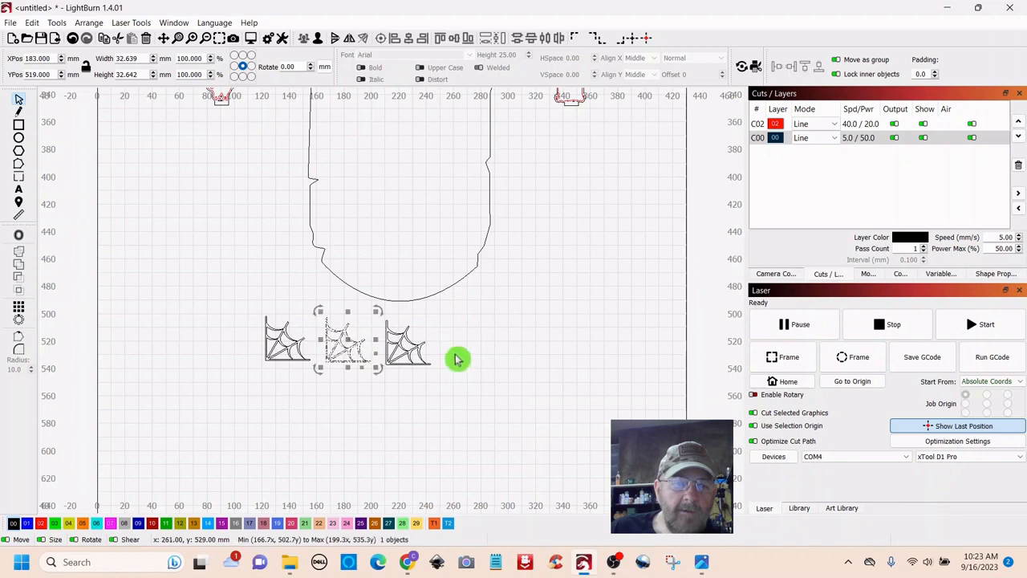
pyautogui.moveTo(453, 314); pyautogui.dragTo(222, 401)
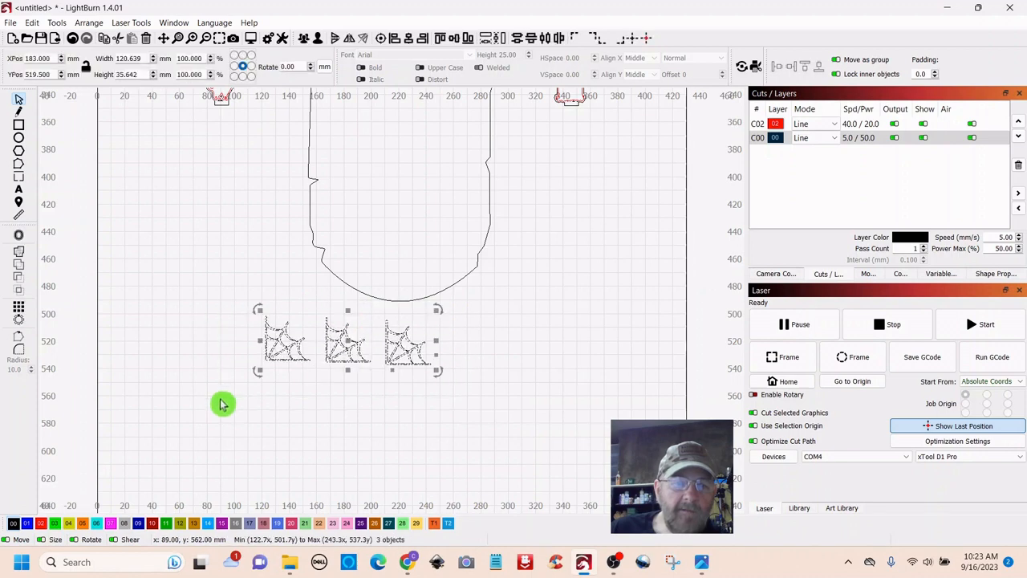
# - Line the three webs up level in a row using Align Vertical Centers
pyautogui.click(408, 40)
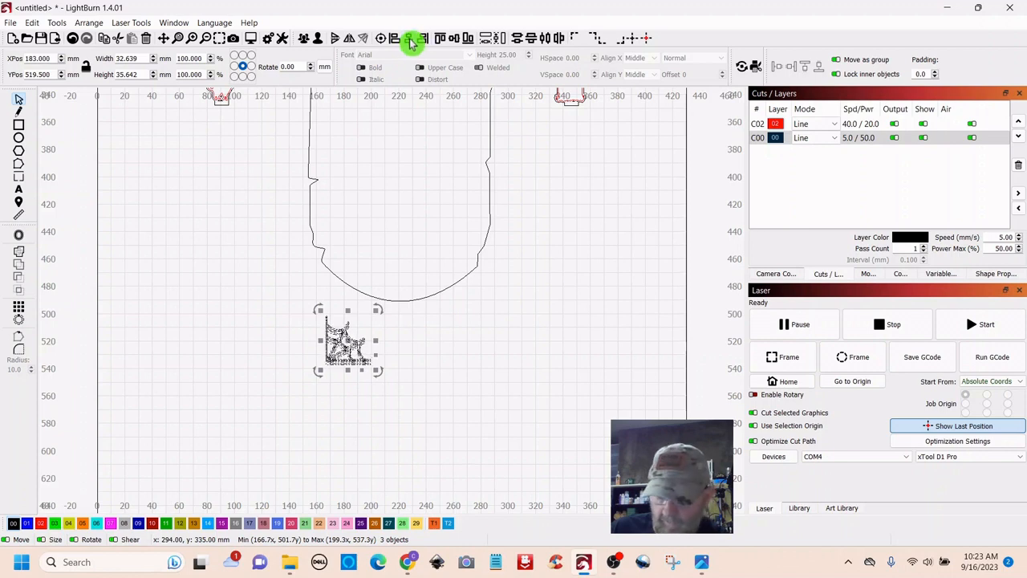
pyautogui.hotkey('ctrl', 'z')
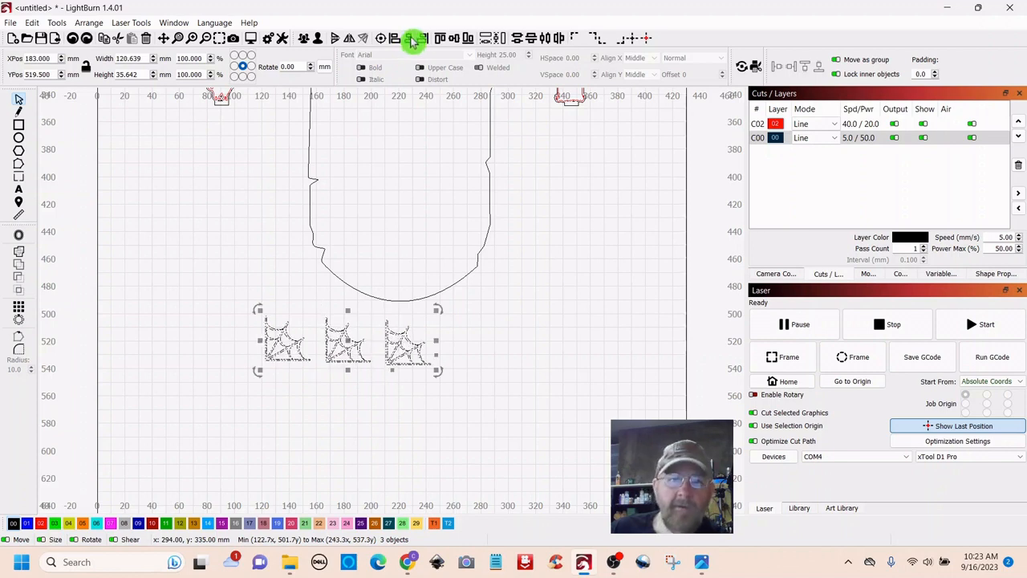
pyautogui.click(455, 41)
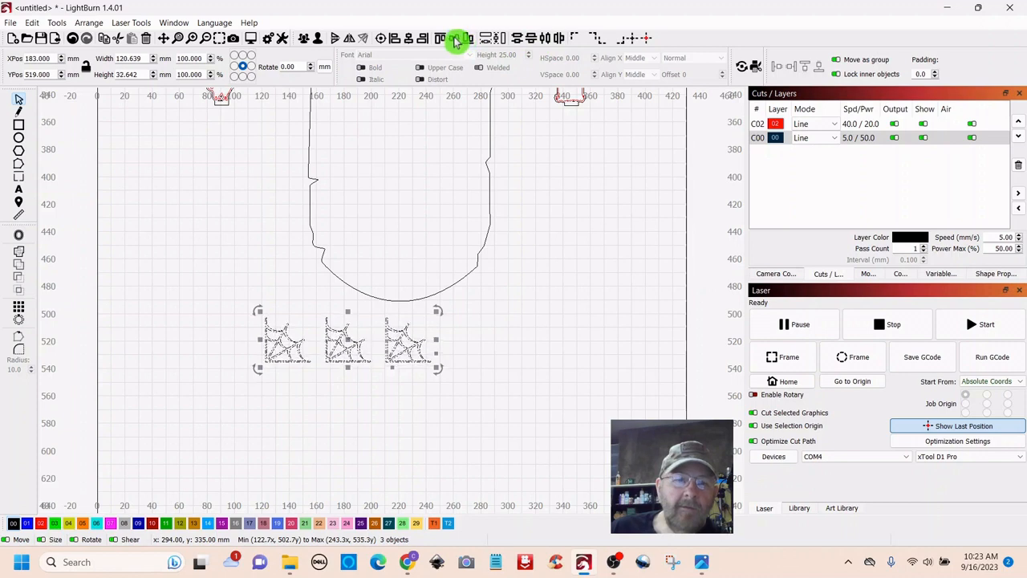
pyautogui.click(549, 305)
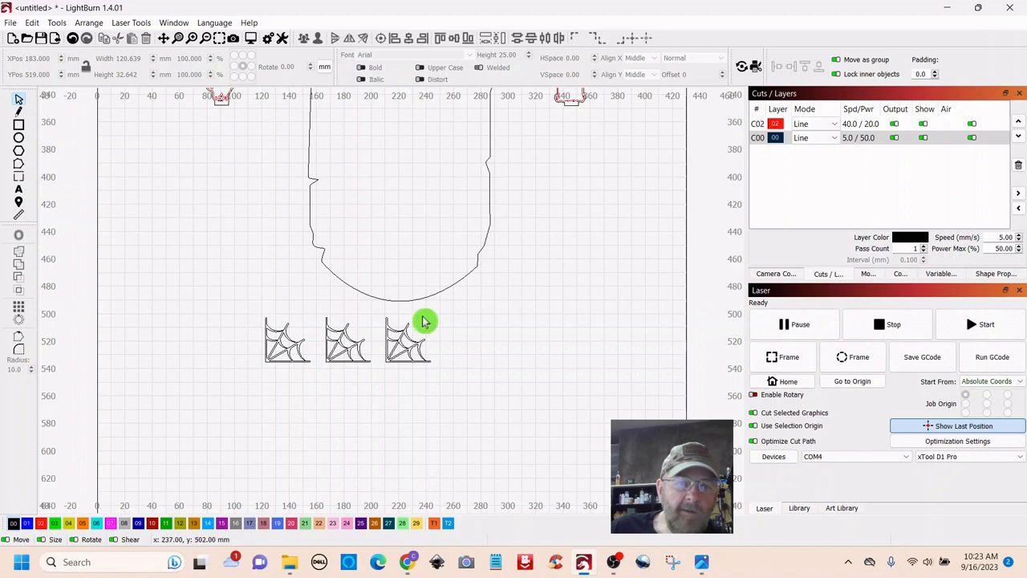
# - Try moving the three webs up into the outline, then return them below it
pyautogui.moveTo(425, 320); pyautogui.dragTo(239, 411)
pyautogui.moveTo(321, 360); pyautogui.dragTo(401, 343)
pyautogui.click(527, 291)
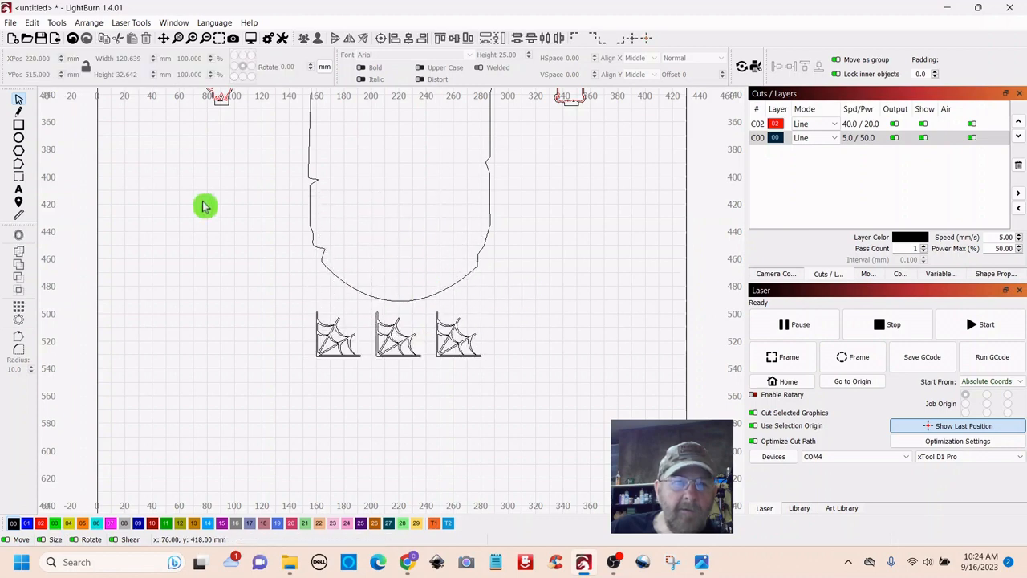
# - Draw a thin rail spanning the bases of all three spider webs
pyautogui.click(20, 127)
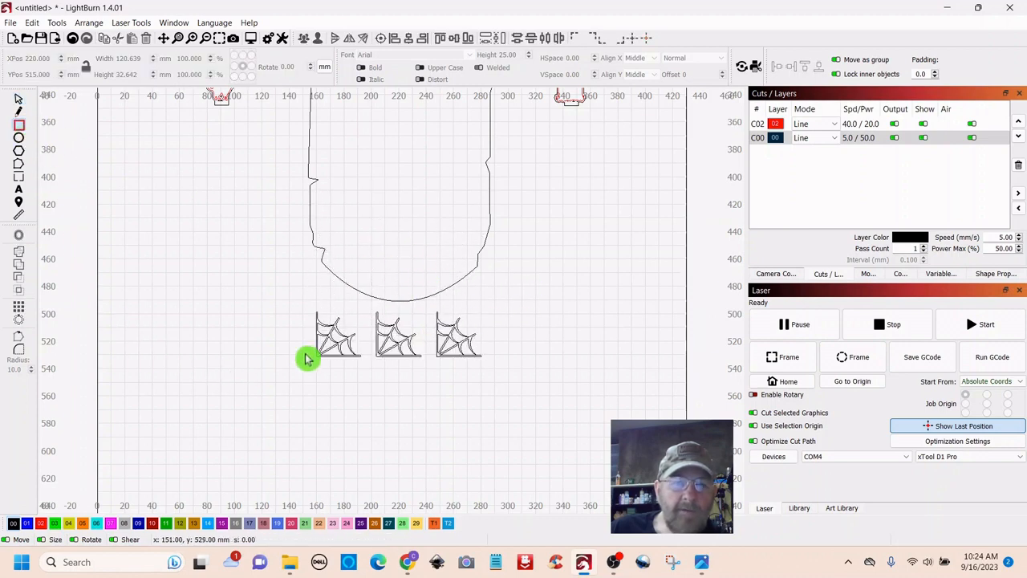
pyautogui.scroll(5, 292, 362)
pyautogui.moveTo(573, 442); pyautogui.dragTo(365, 413)
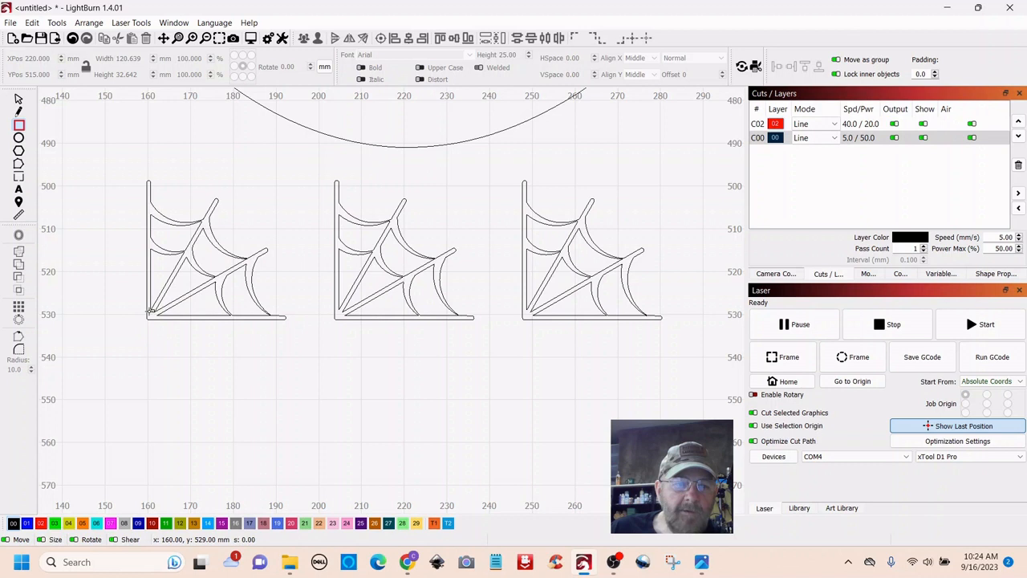
pyautogui.moveTo(302, 315); pyautogui.dragTo(625, 317)
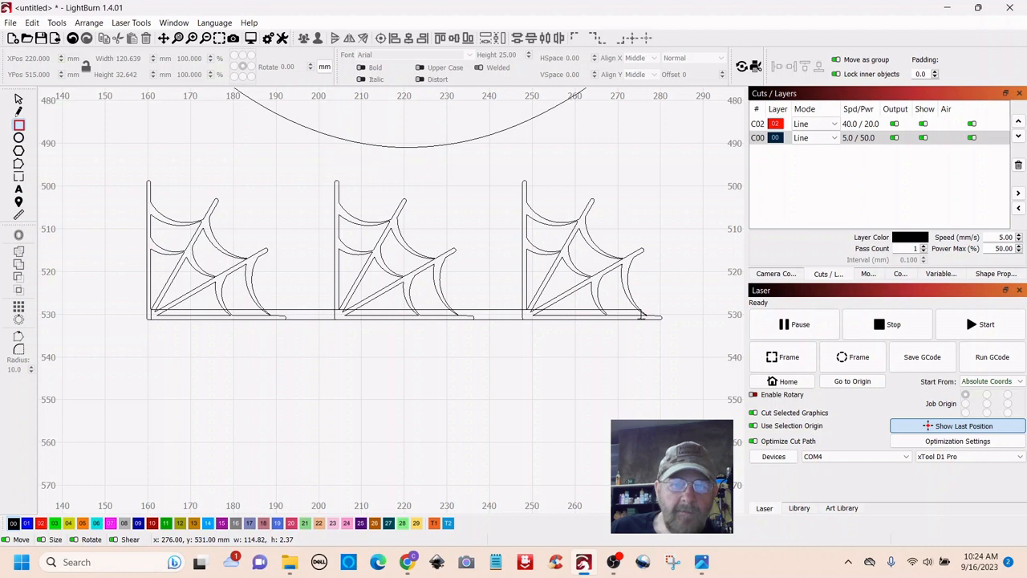
pyautogui.moveTo(642, 316); pyautogui.dragTo(642, 317)
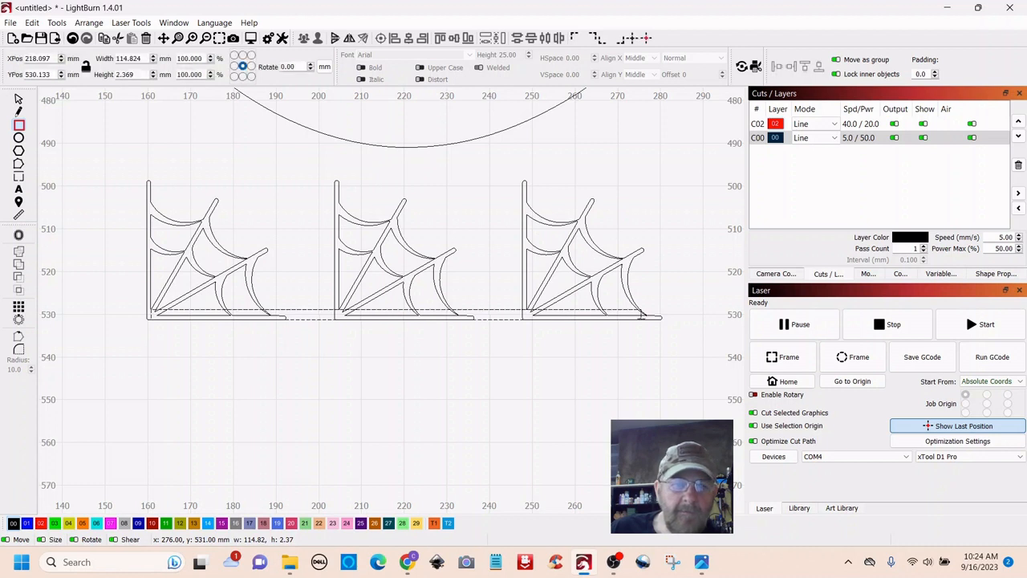
# - Duplicate the base rail and place the copy along the web tops
pyautogui.click(20, 99)
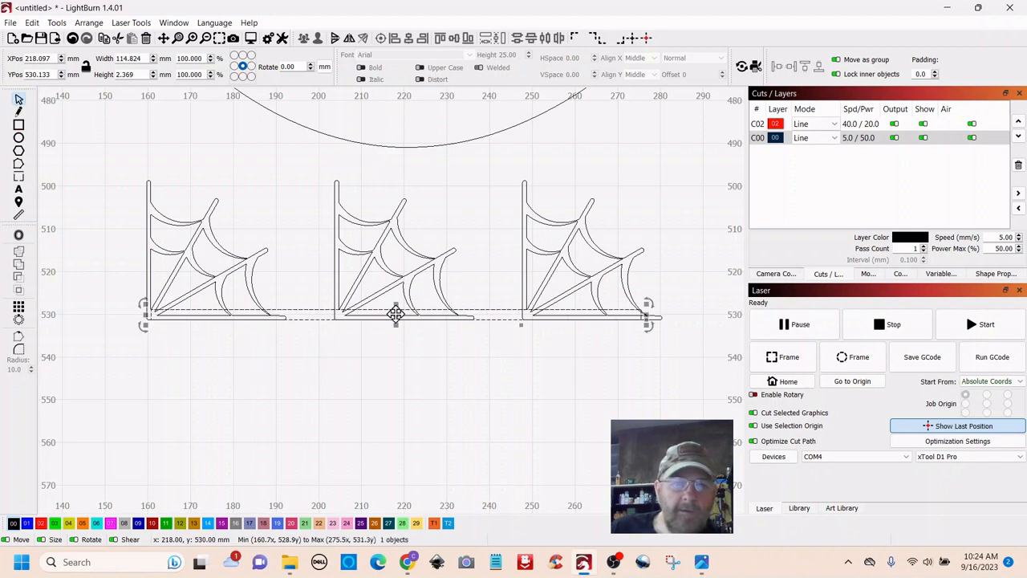
pyautogui.rightClick(396, 312)
pyautogui.click(420, 360)
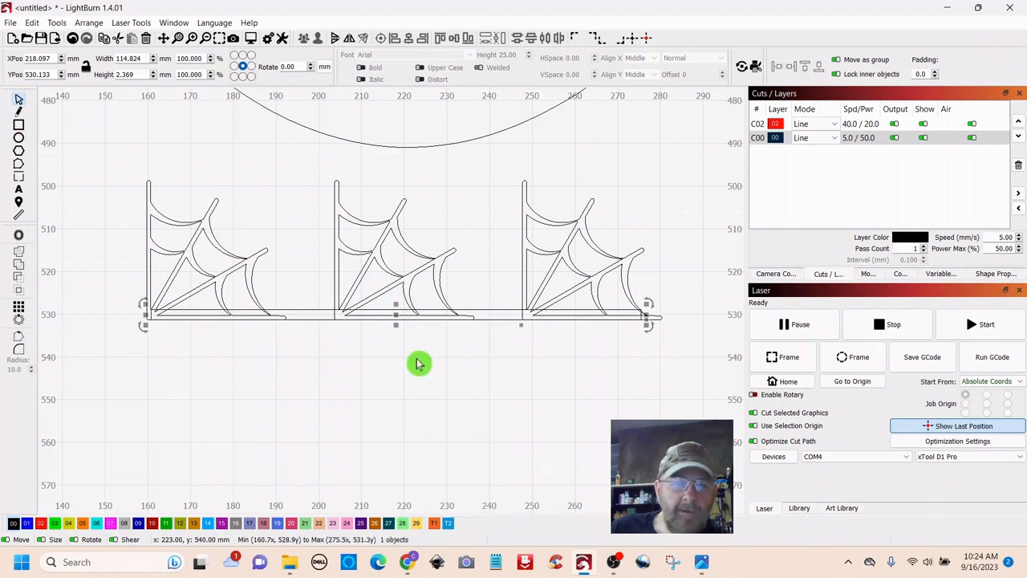
pyautogui.moveTo(397, 313); pyautogui.dragTo(394, 191)
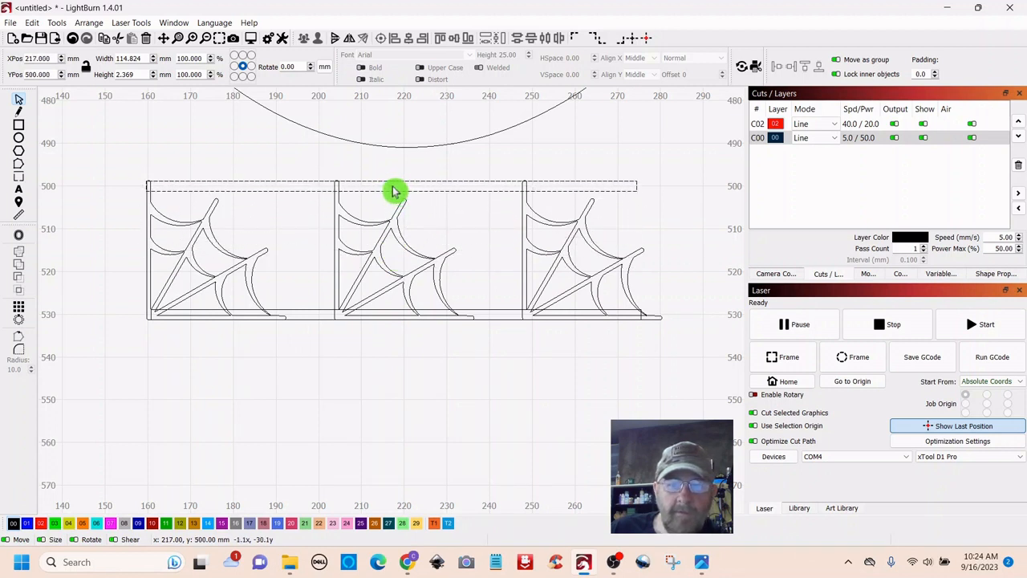
pyautogui.moveTo(394, 191); pyautogui.dragTo(394, 191)
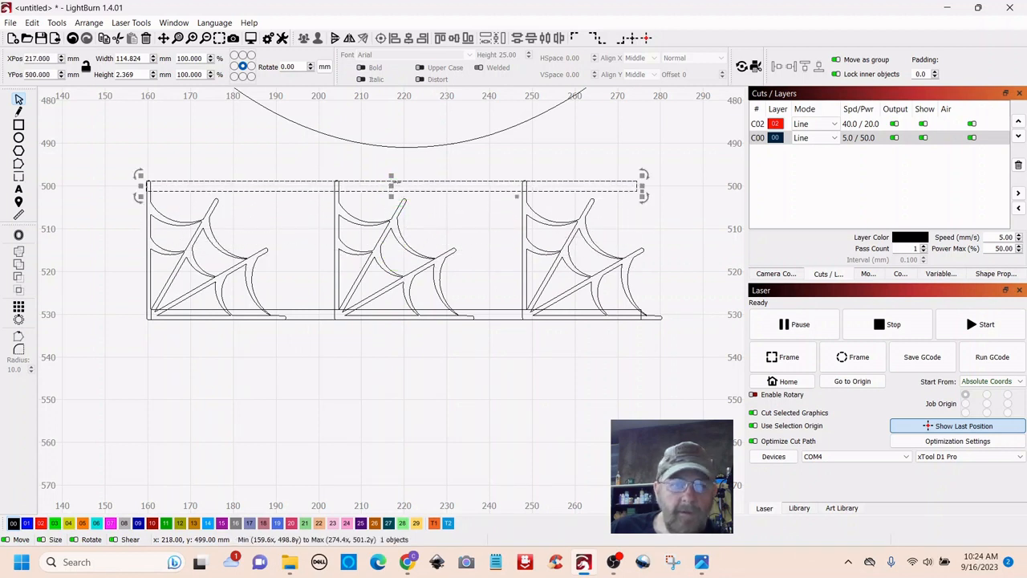
pyautogui.click(379, 422)
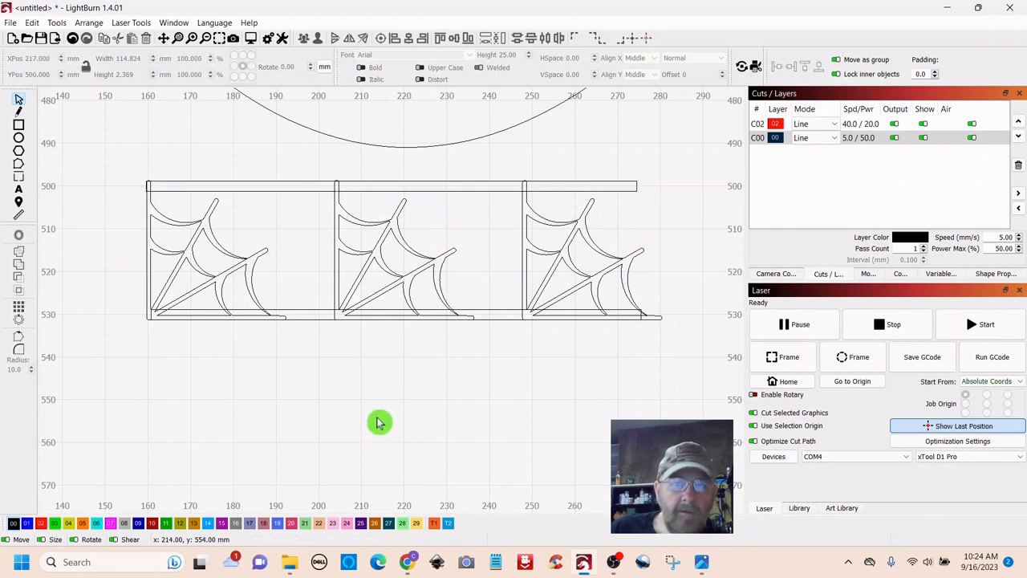
pyautogui.click(20, 125)
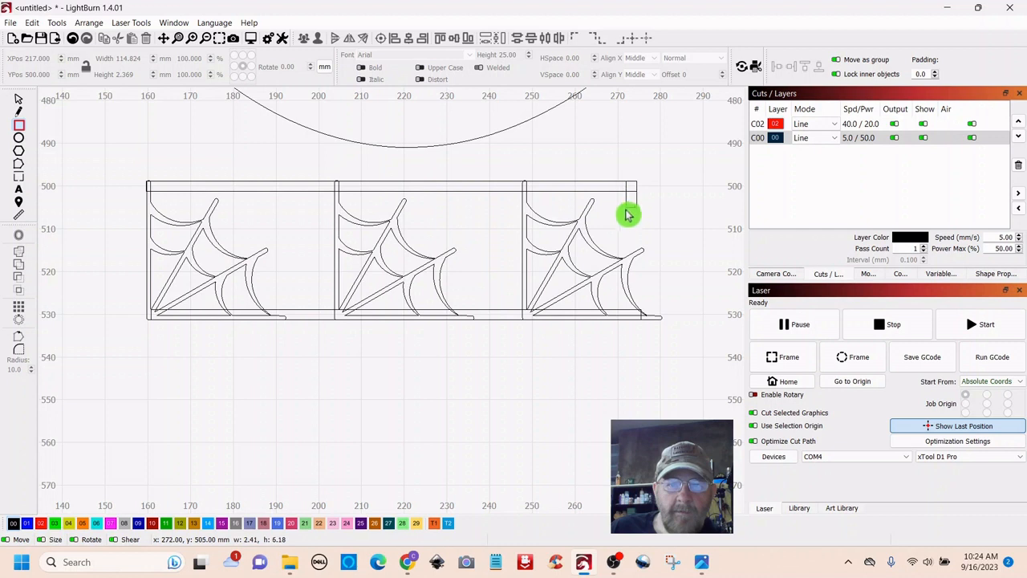
pyautogui.moveTo(627, 214); pyautogui.dragTo(626, 315)
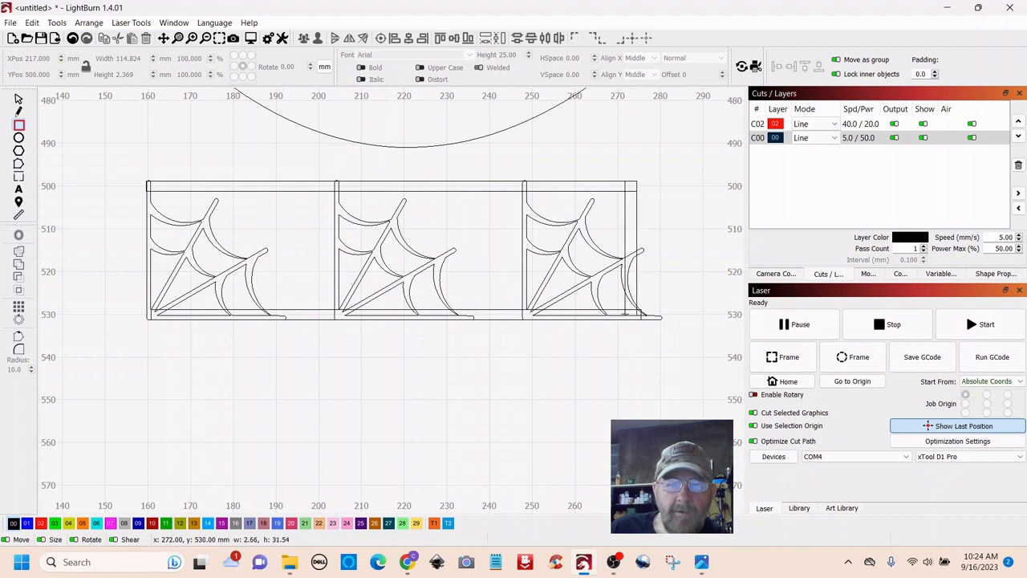
pyautogui.moveTo(628, 316); pyautogui.dragTo(628, 316)
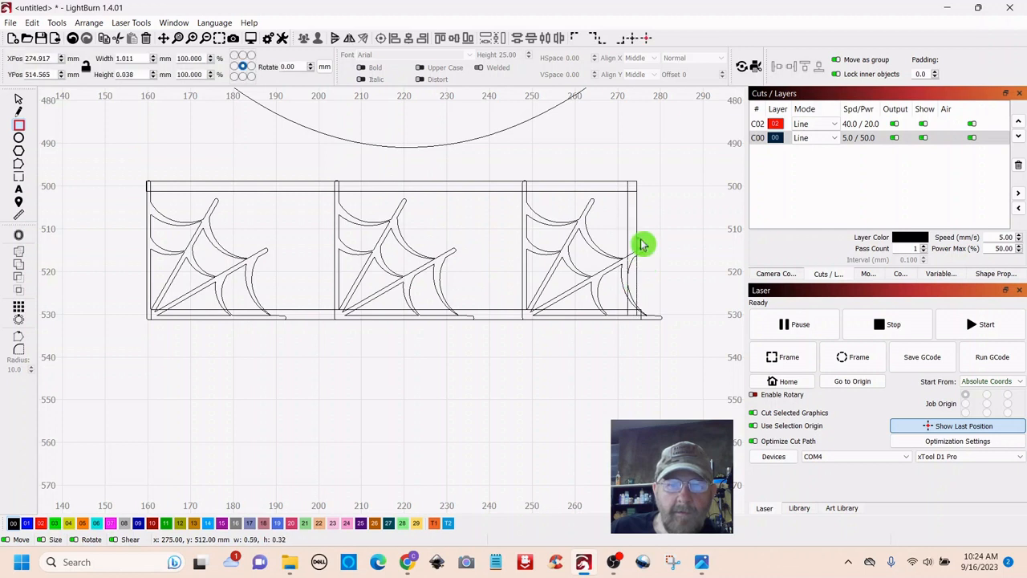
pyautogui.moveTo(641, 240); pyautogui.dragTo(644, 239)
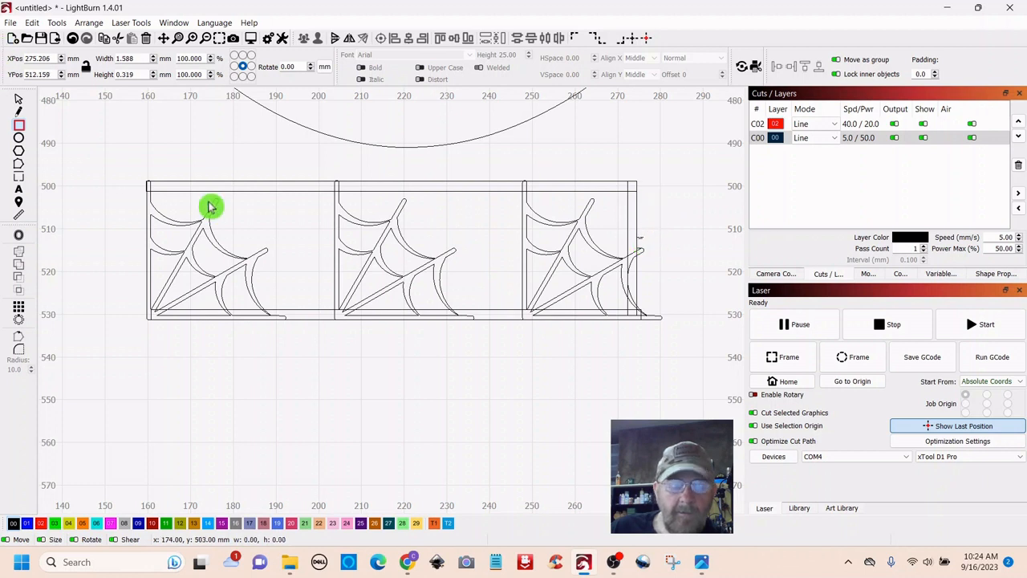
pyautogui.hotkey('ctrl', 'z')
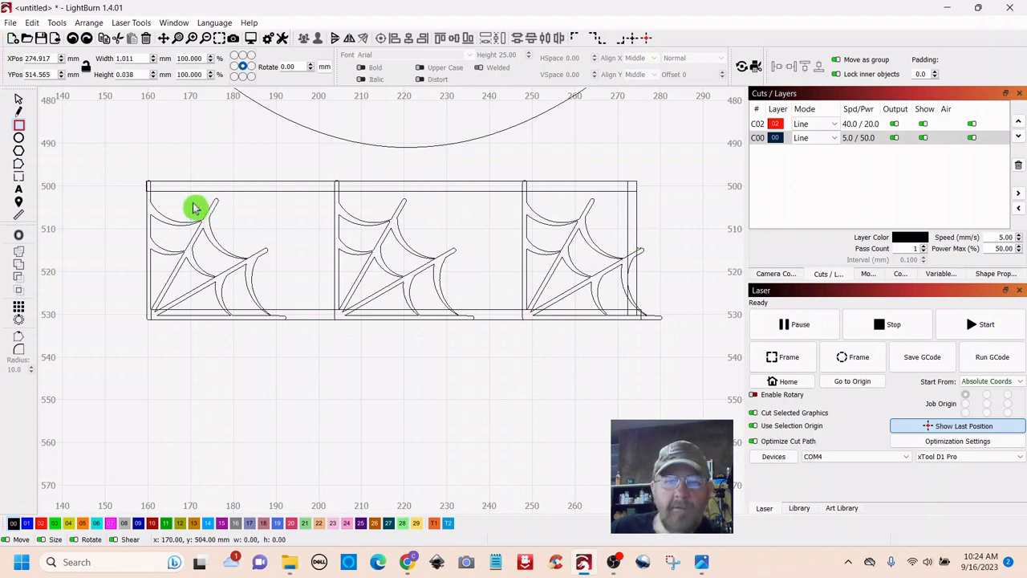
pyautogui.press('Delete')
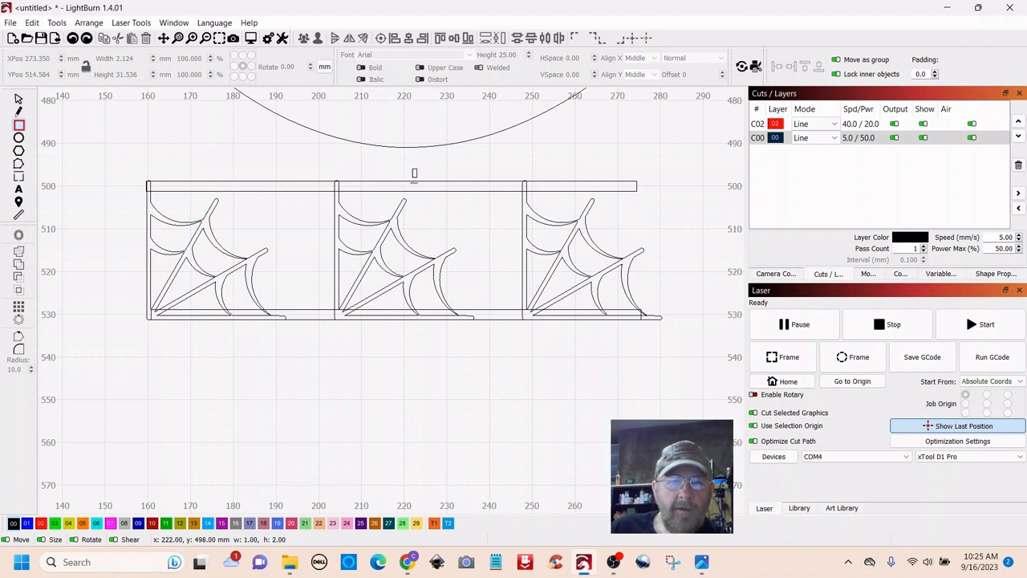
pyautogui.moveTo(414, 173); pyautogui.dragTo(418, 206)
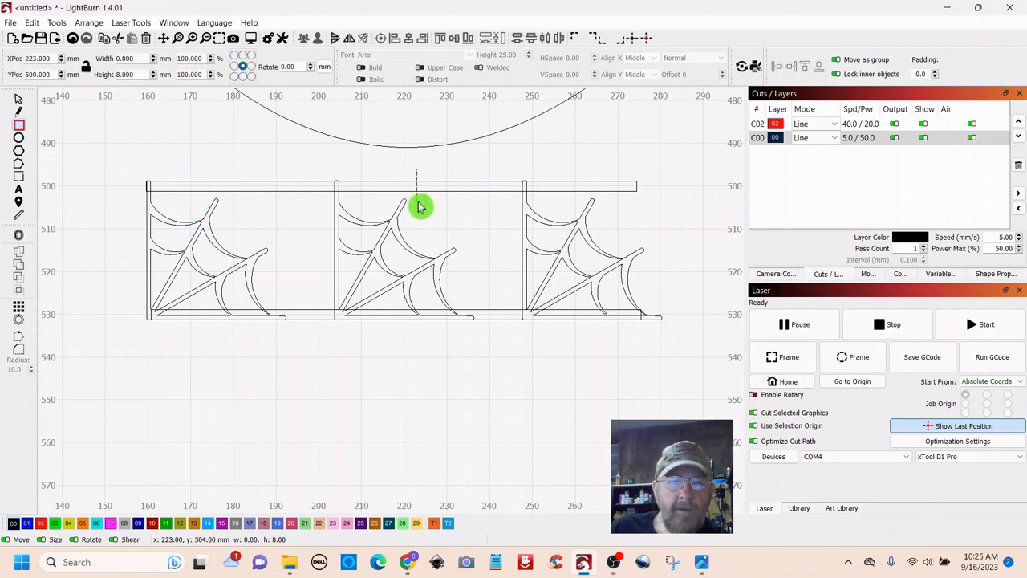
pyautogui.click(20, 102)
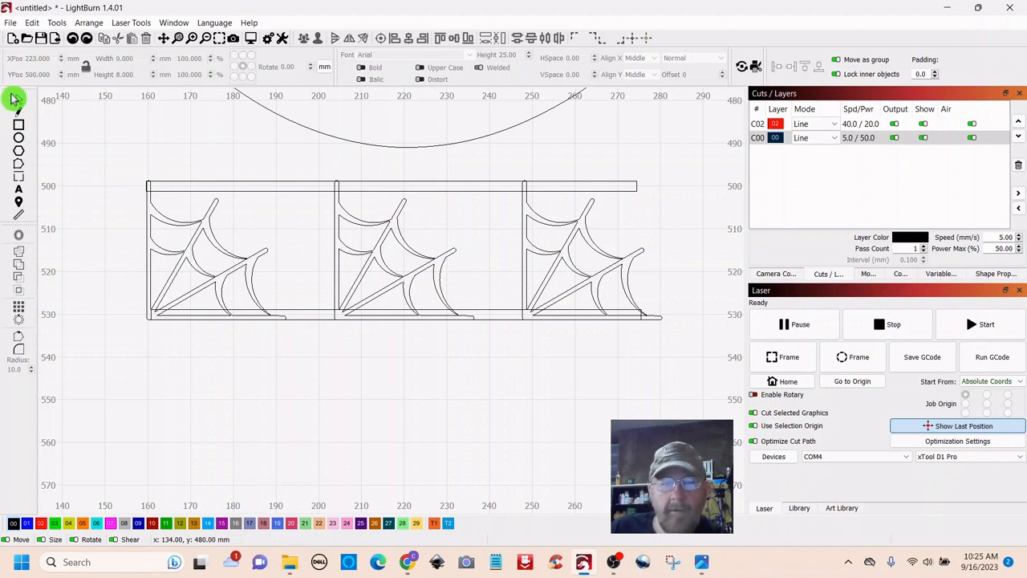
pyautogui.press('Escape')
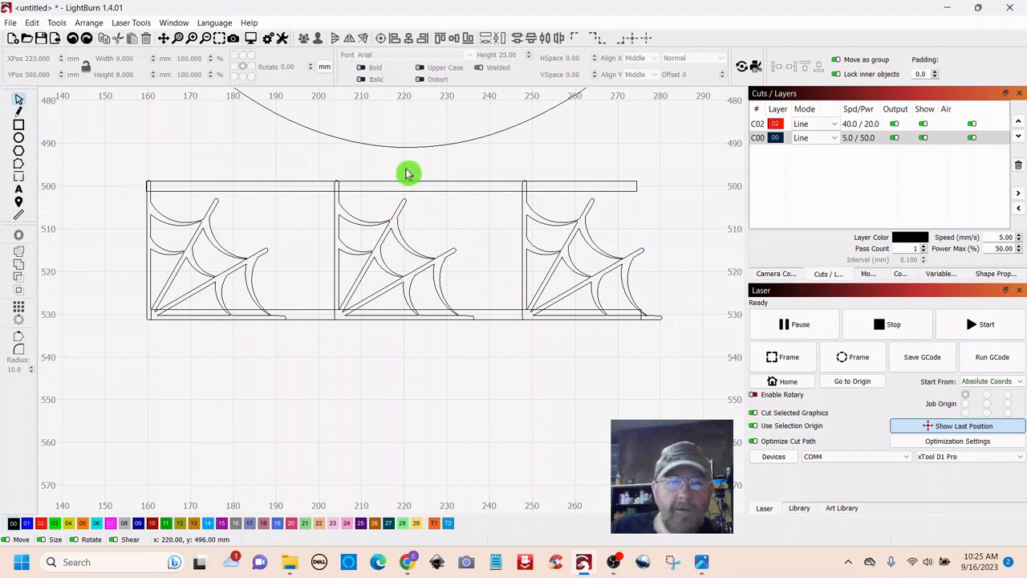
# - Move the top rail just above the webs and the bottom rail below them
pyautogui.moveTo(405, 171)
pyautogui.mouseDown()
pyautogui.moveTo(406, 200)
pyautogui.moveTo(395, 170)
pyautogui.mouseUp()
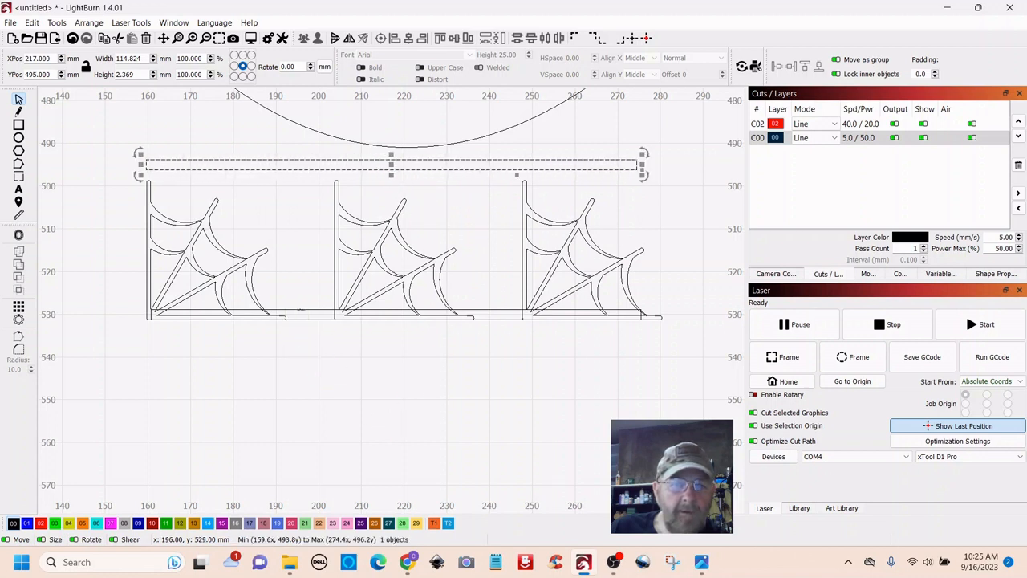
pyautogui.click(348, 394)
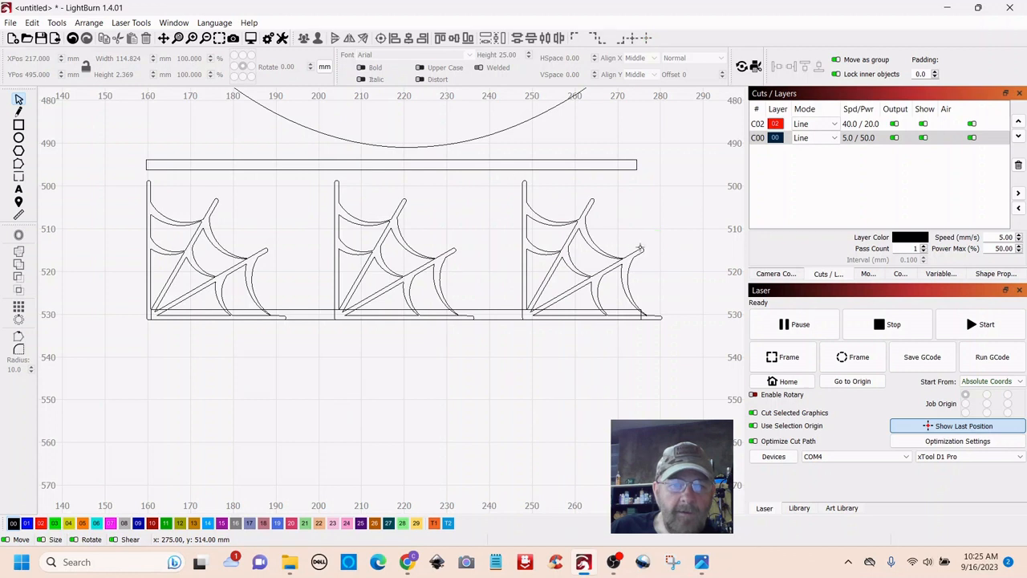
pyautogui.moveTo(327, 309); pyautogui.dragTo(337, 362)
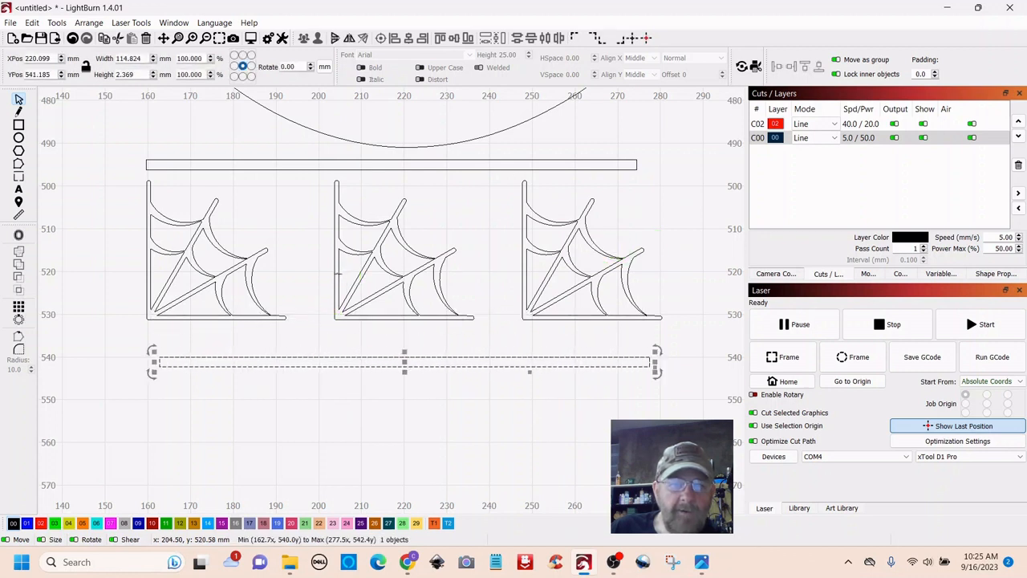
# - Shift the middle web left against the left web and weld the two together
pyautogui.moveTo(337, 273); pyautogui.dragTo(284, 280)
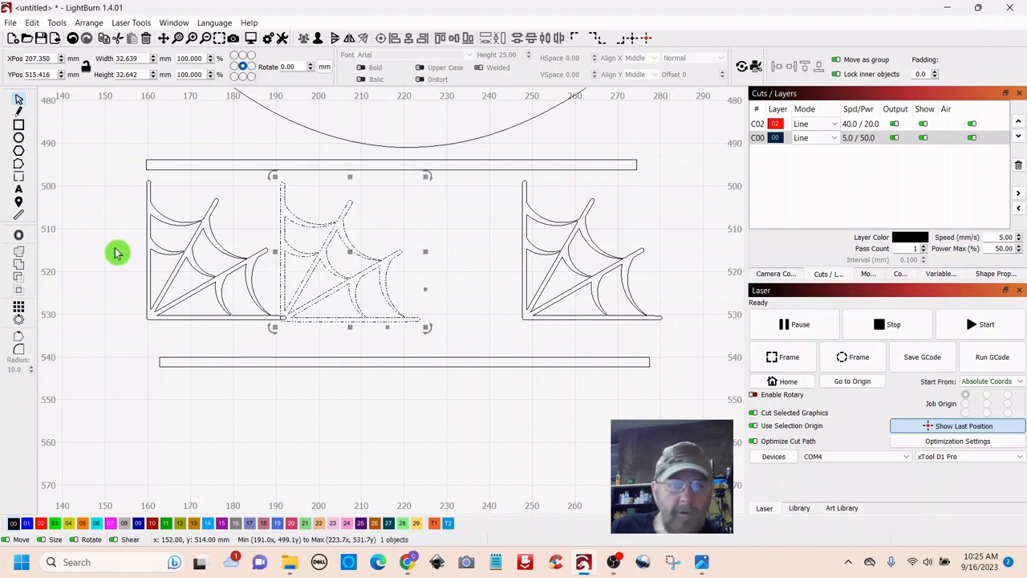
pyautogui.keyDown('shift'); pyautogui.click(147, 239); pyautogui.keyUp('shift')
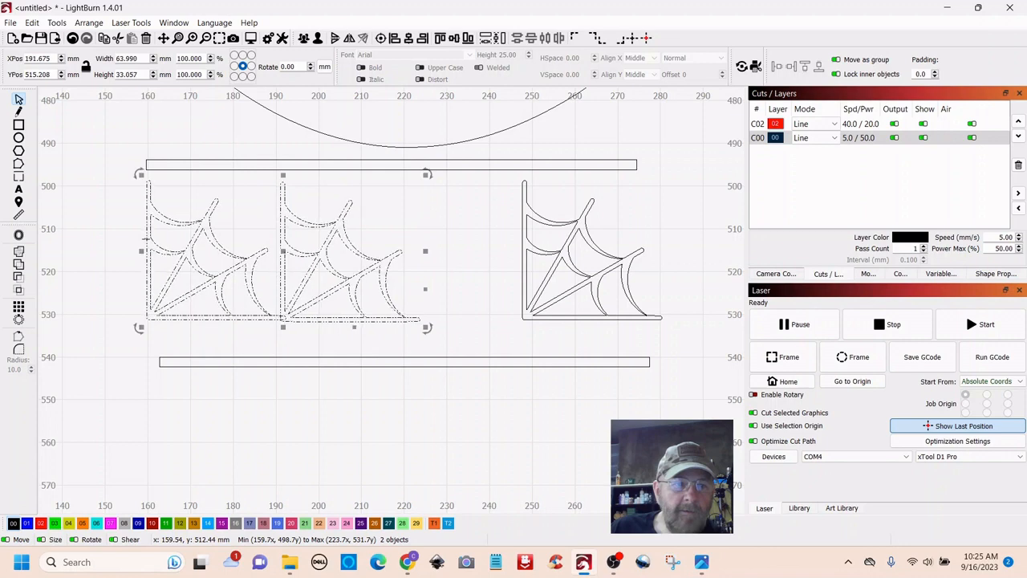
pyautogui.click(20, 255)
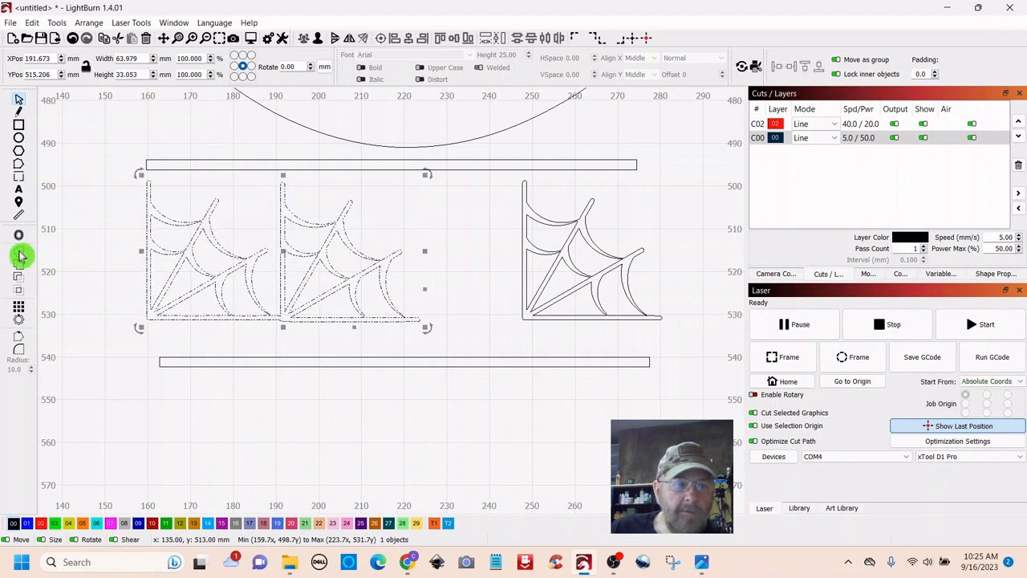
pyautogui.click(311, 402)
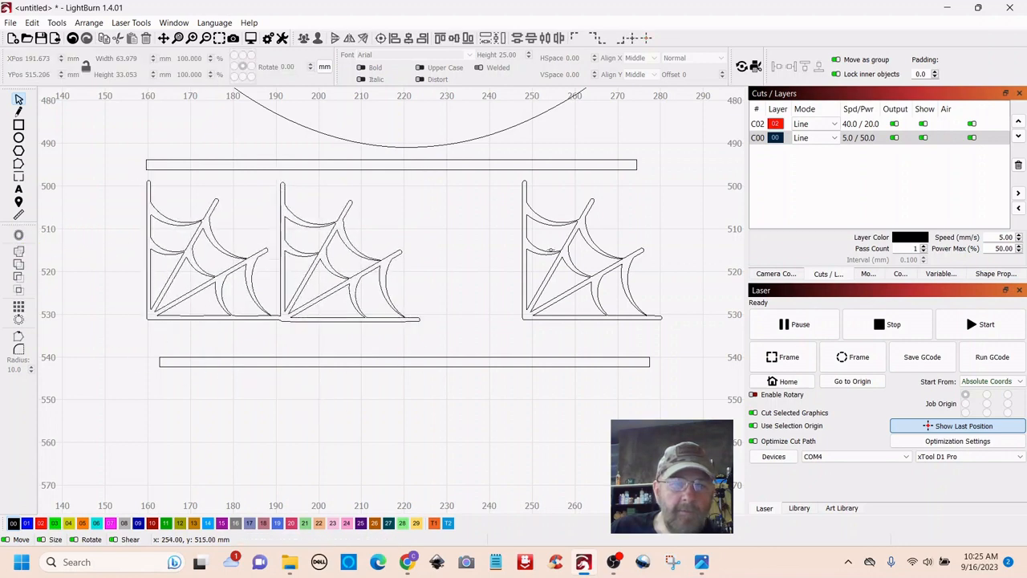
# - Push the right web against the others, weld all three, and raise the bottom bar
pyautogui.moveTo(480, 249); pyautogui.dragTo(476, 249)
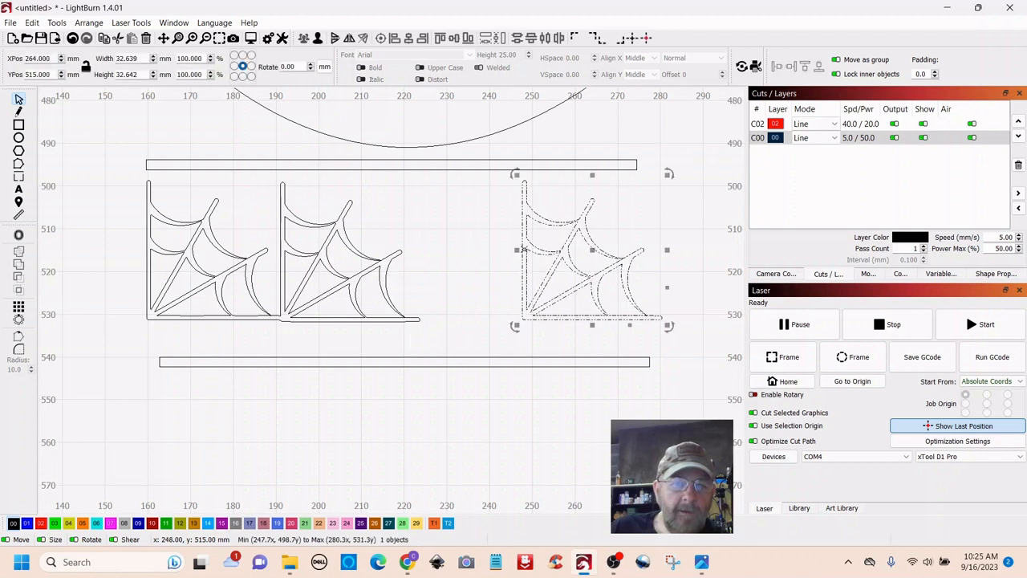
pyautogui.moveTo(589, 252); pyautogui.dragTo(490, 258)
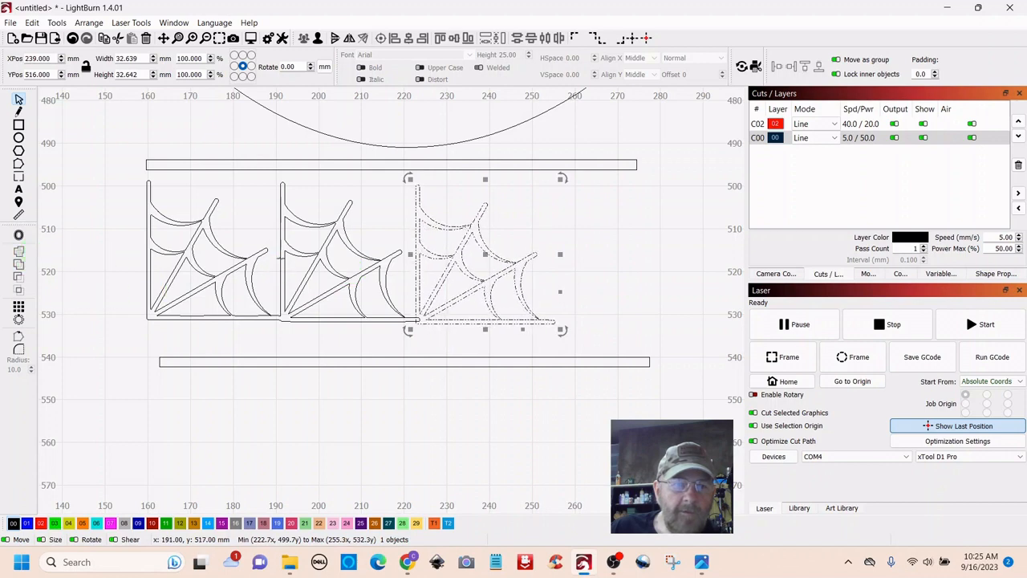
pyautogui.keyDown('shift'); pyautogui.click(279, 258); pyautogui.keyUp('shift')
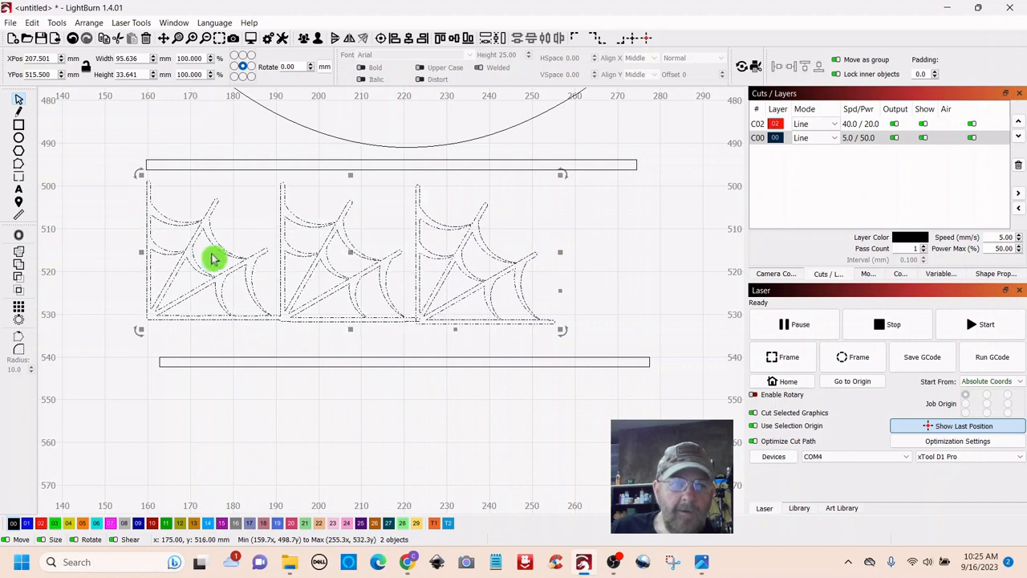
pyautogui.click(20, 256)
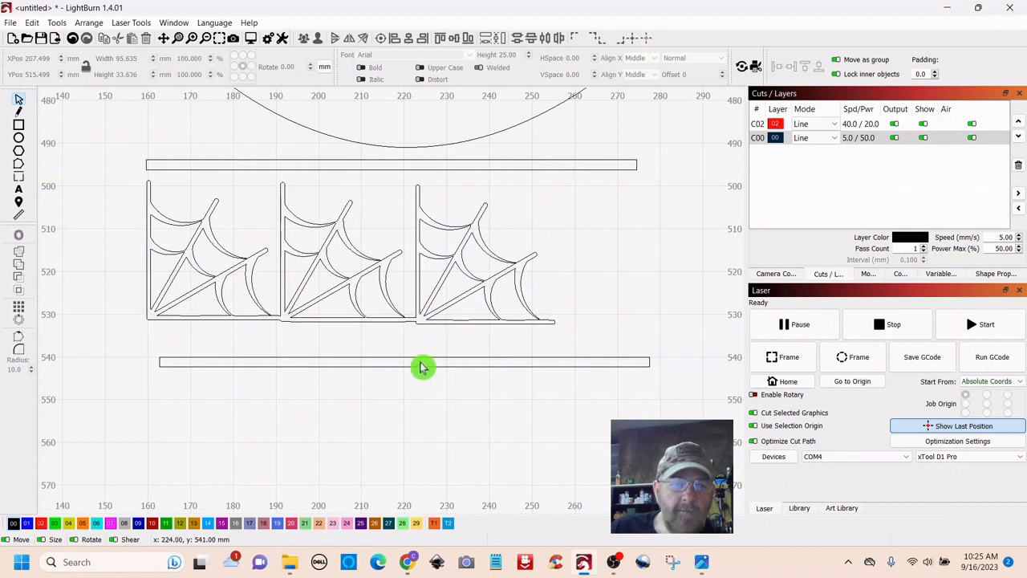
pyautogui.moveTo(420, 358); pyautogui.dragTo(403, 318)
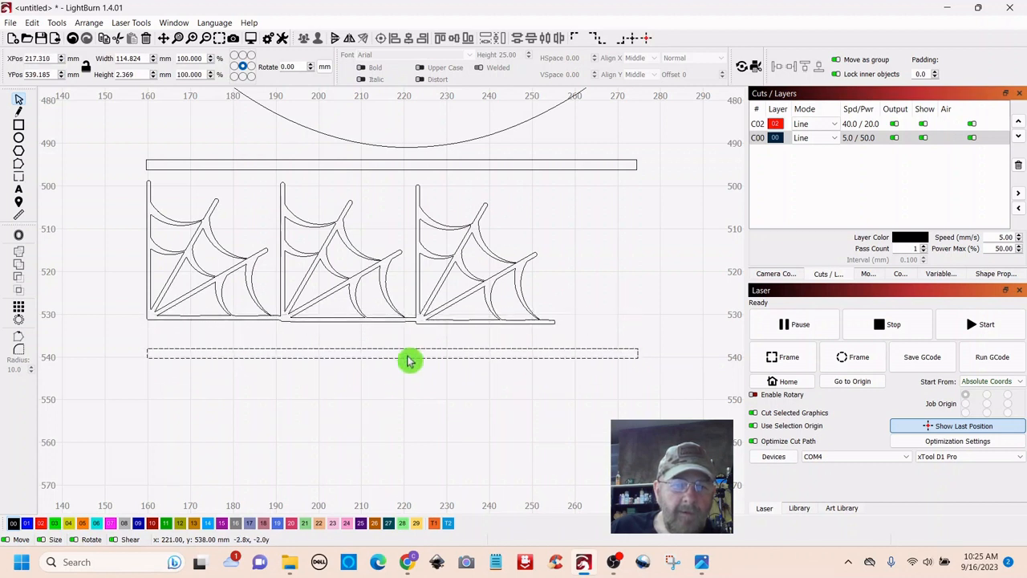
# - Fit the bottom bar along the webs' base, trim it to their width, and weld them
pyautogui.moveTo(408, 361); pyautogui.dragTo(383, 340)
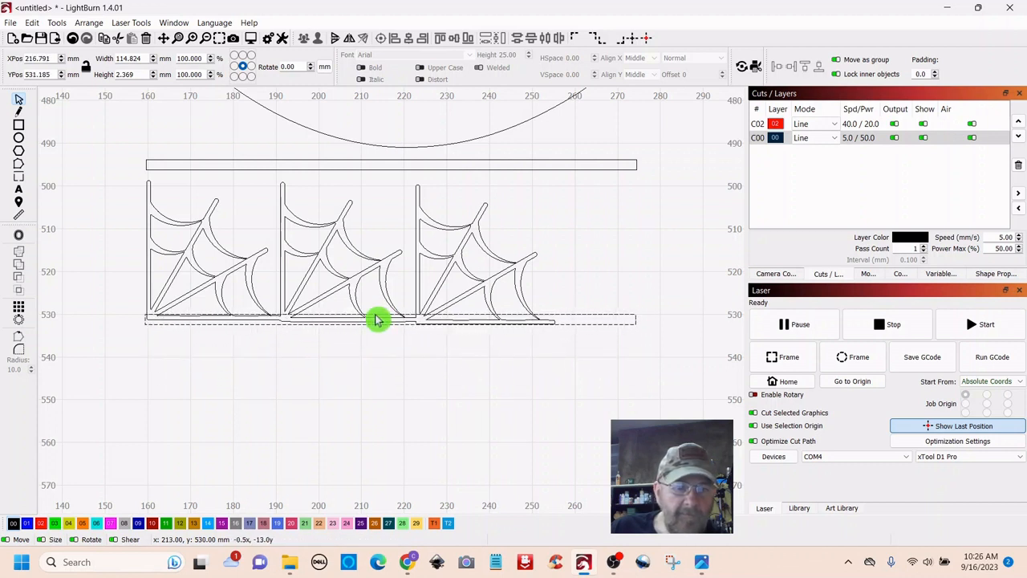
pyautogui.moveTo(377, 319); pyautogui.dragTo(378, 318)
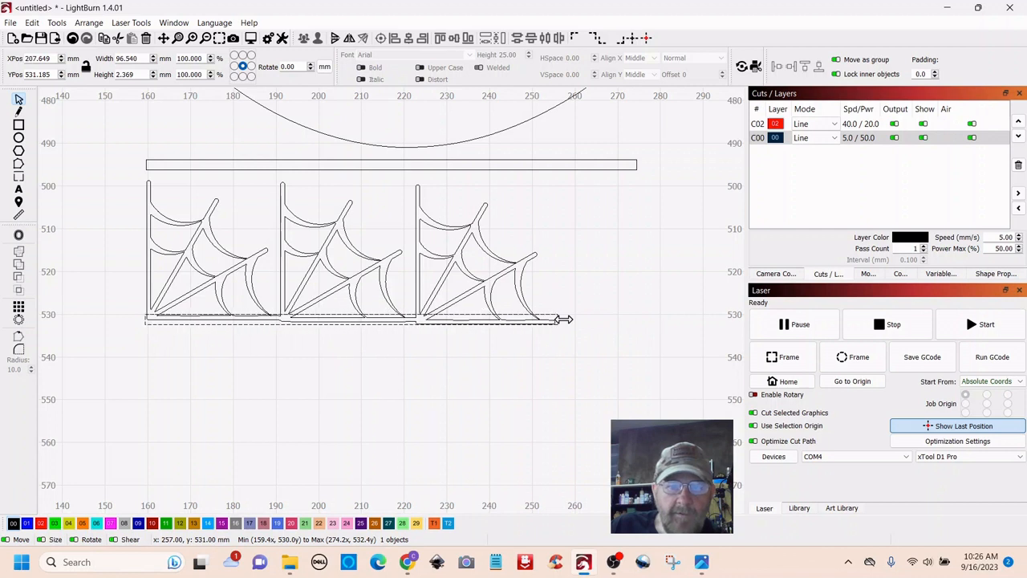
pyautogui.moveTo(563, 320); pyautogui.dragTo(564, 320)
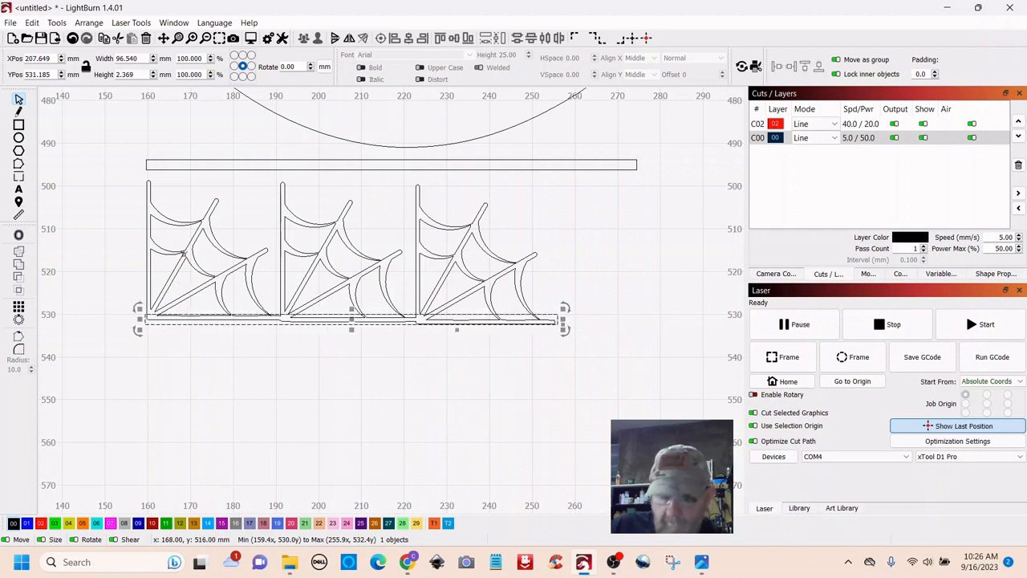
pyautogui.keyDown('shift'); pyautogui.click(184, 254); pyautogui.keyUp('shift')
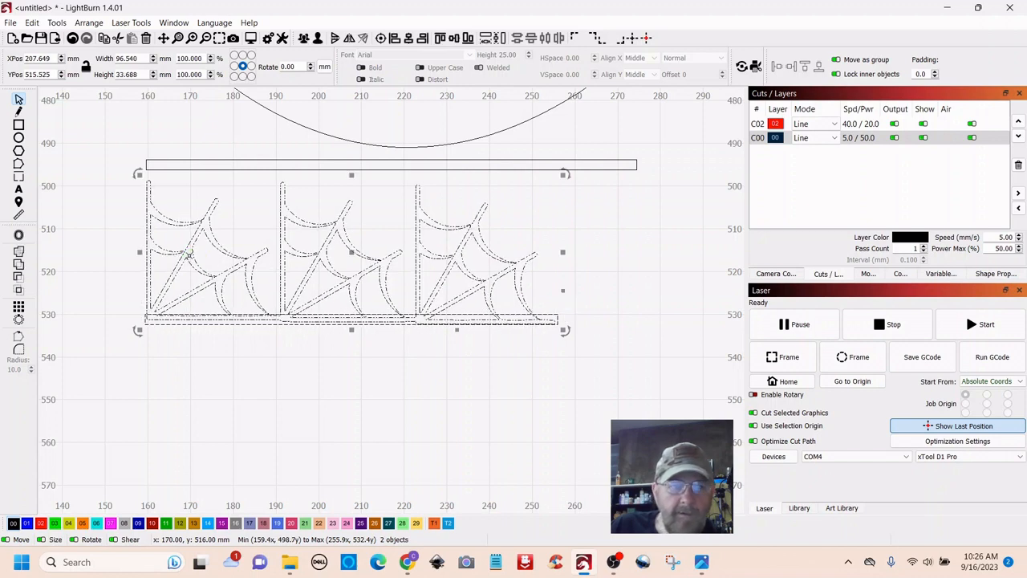
pyautogui.click(20, 255)
pyautogui.click(365, 375)
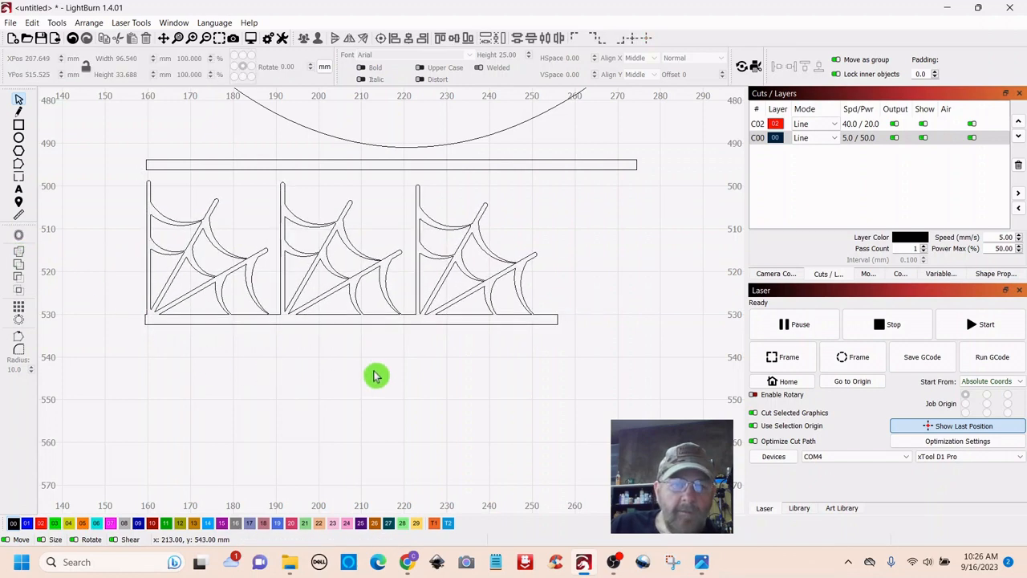
# - Set the top bar onto the web tops, trim it to about 97 mm, and weld everything
pyautogui.click(388, 165)
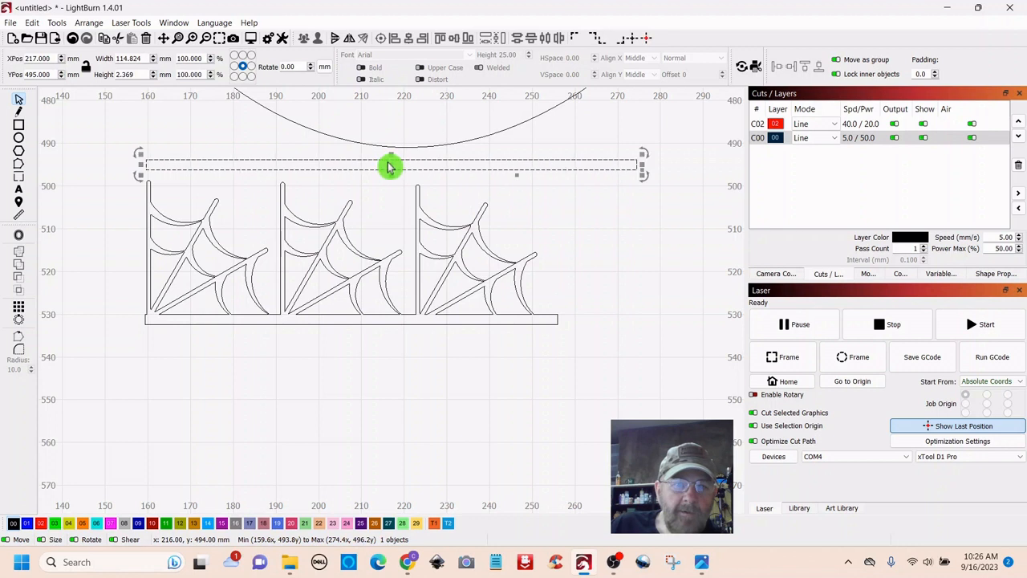
pyautogui.moveTo(392, 165); pyautogui.dragTo(391, 190)
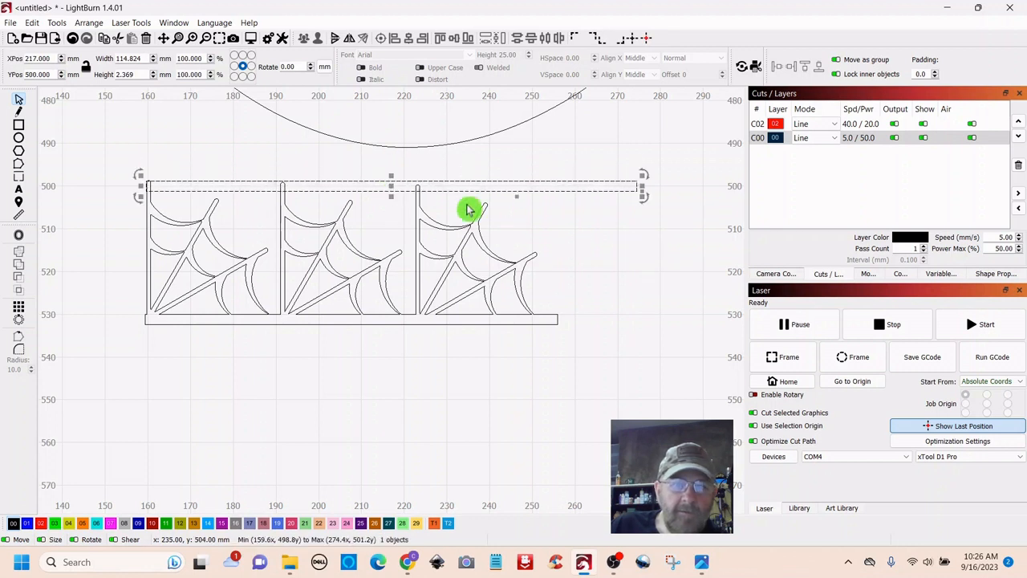
pyautogui.moveTo(644, 185); pyautogui.dragTo(568, 192)
pyautogui.click(454, 255)
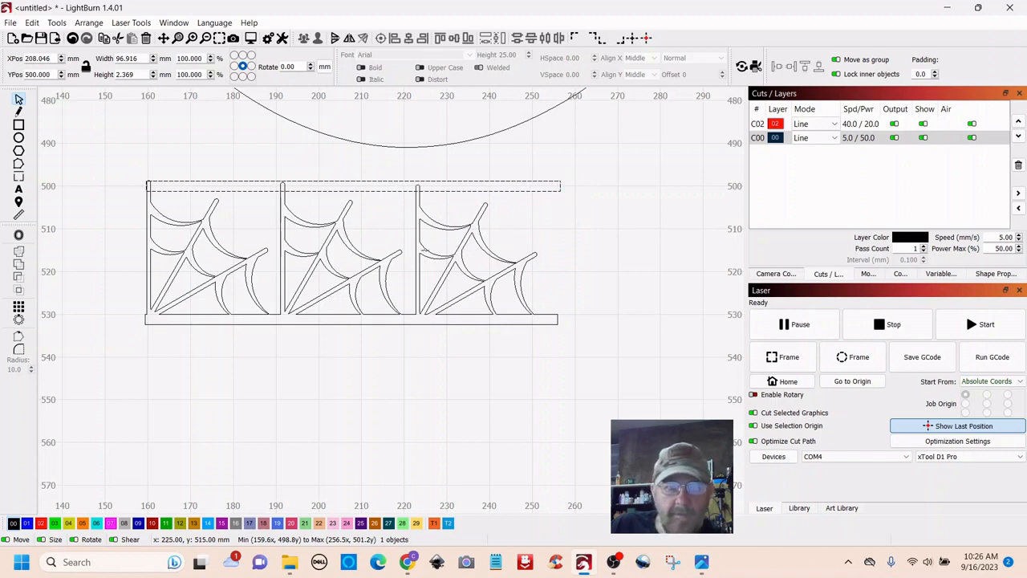
pyautogui.hotkey('ctrl', 'a')
pyautogui.click(19, 256)
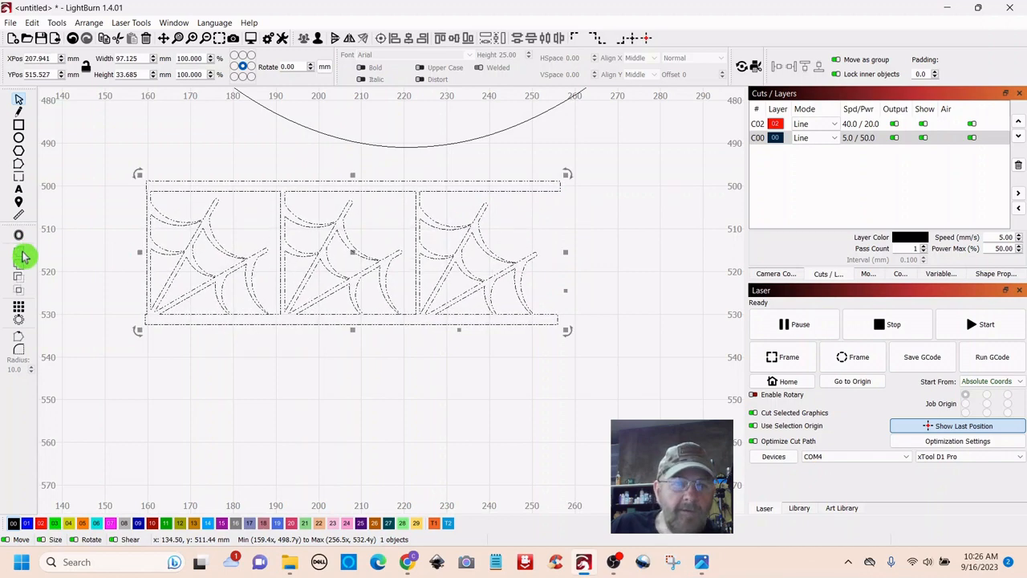
pyautogui.click(484, 426)
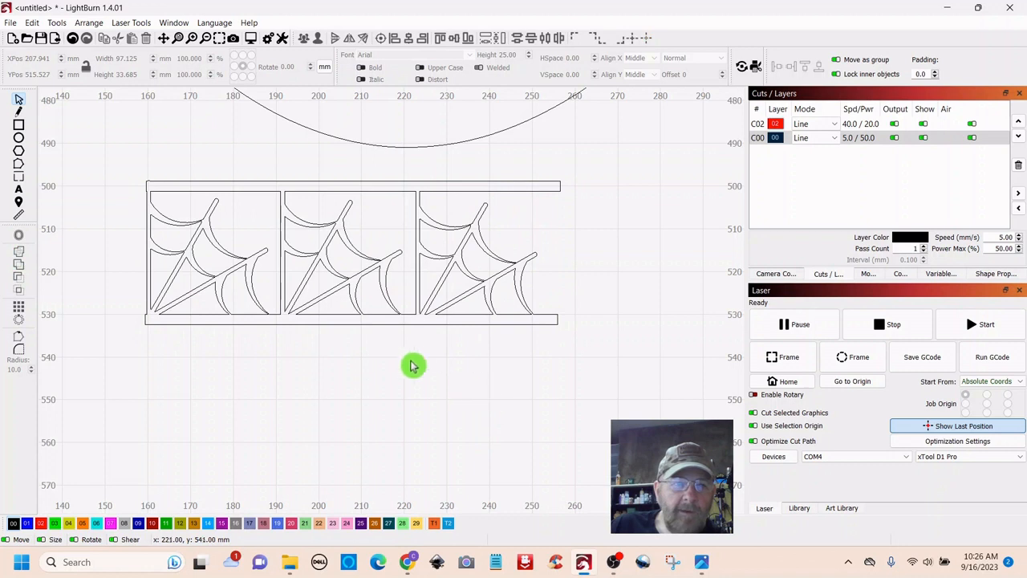
pyautogui.click(19, 124)
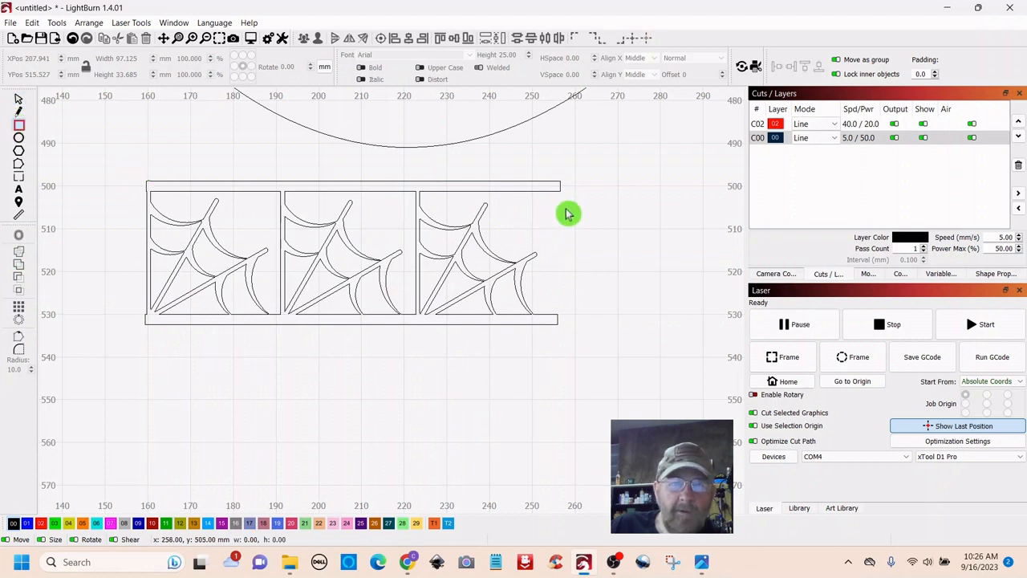
# - Draw a 1 × 32 mm upright bar and weld it onto the strip's right end
pyautogui.moveTo(607, 186); pyautogui.dragTo(607, 326)
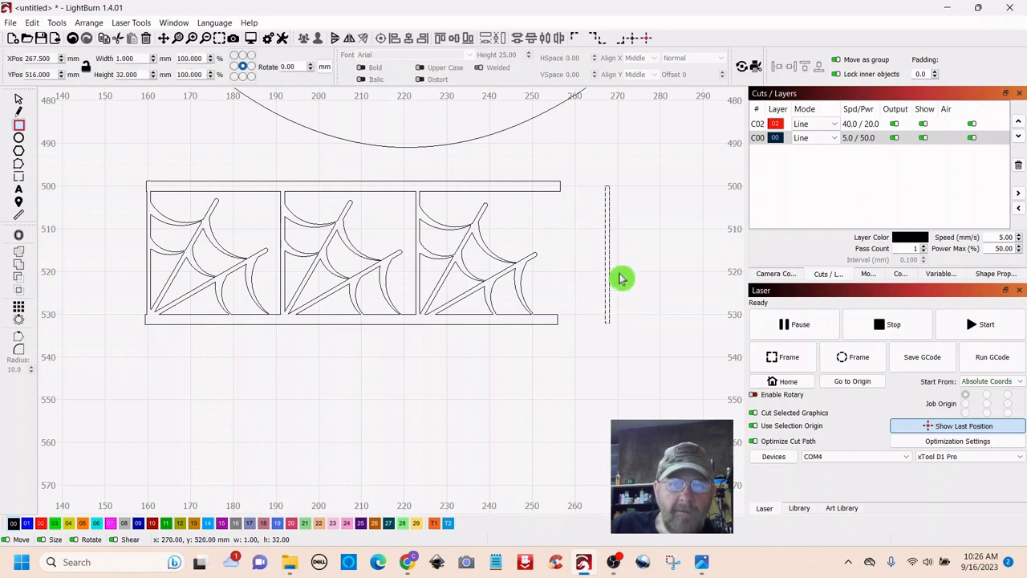
pyautogui.click(18, 102)
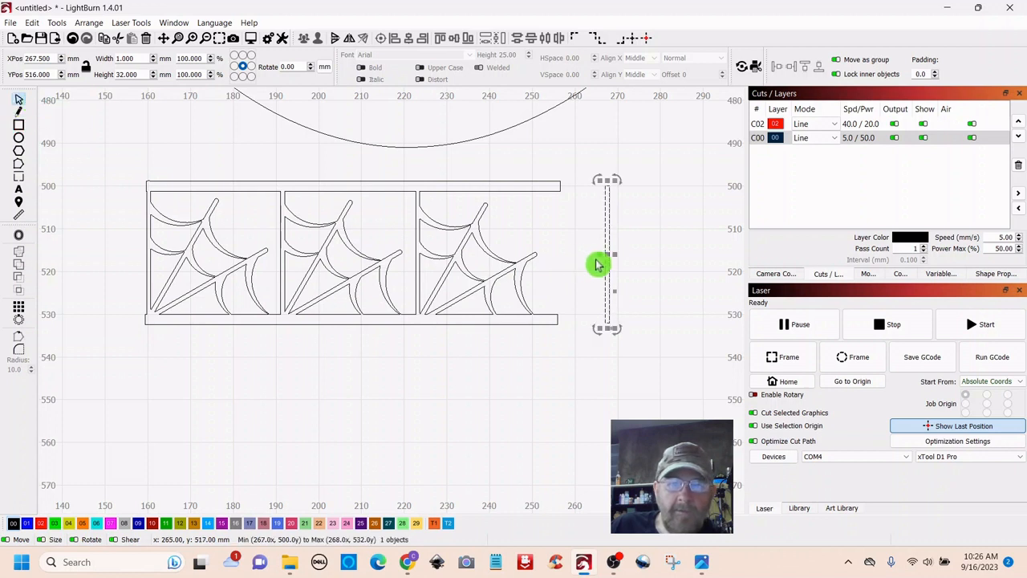
pyautogui.moveTo(607, 255); pyautogui.dragTo(560, 260)
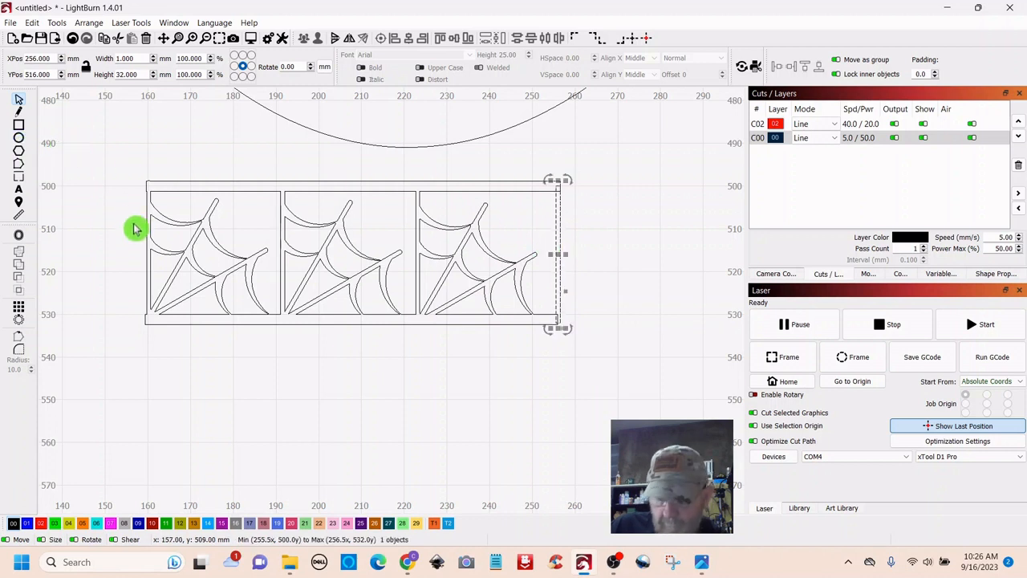
pyautogui.keyDown('shift'); pyautogui.click(241, 181); pyautogui.keyUp('shift')
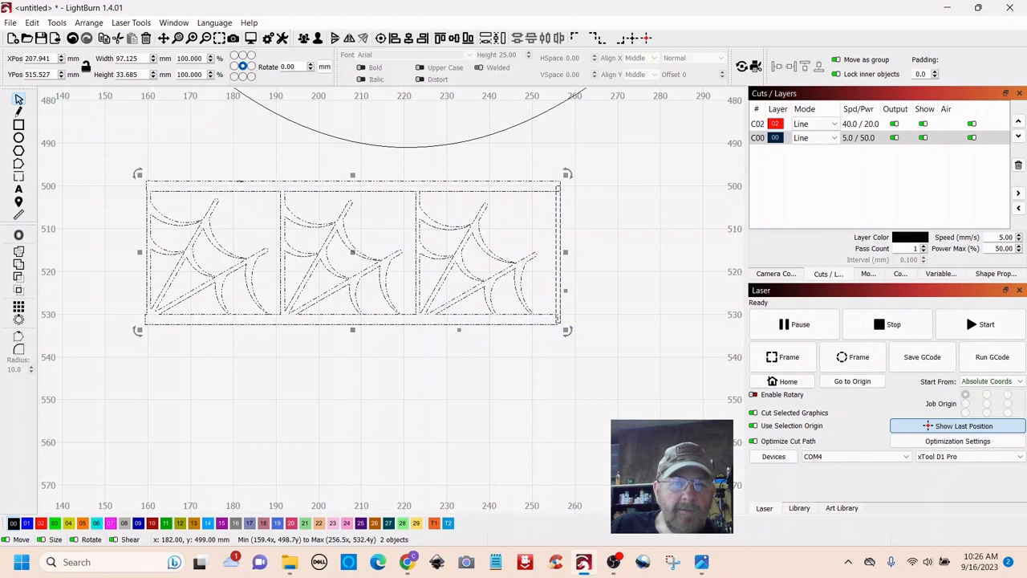
pyautogui.click(20, 253)
pyautogui.click(326, 415)
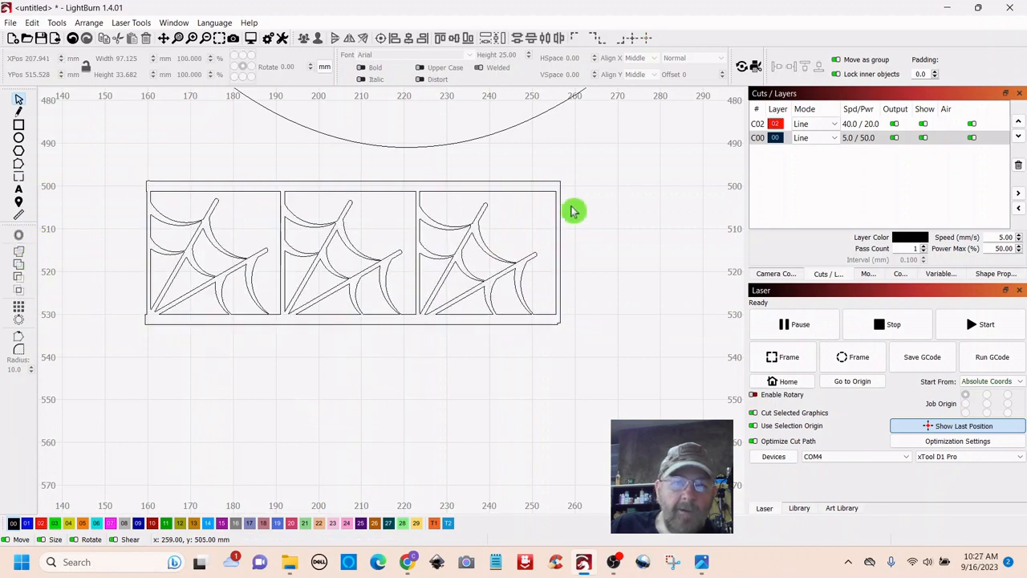
pyautogui.click(552, 182)
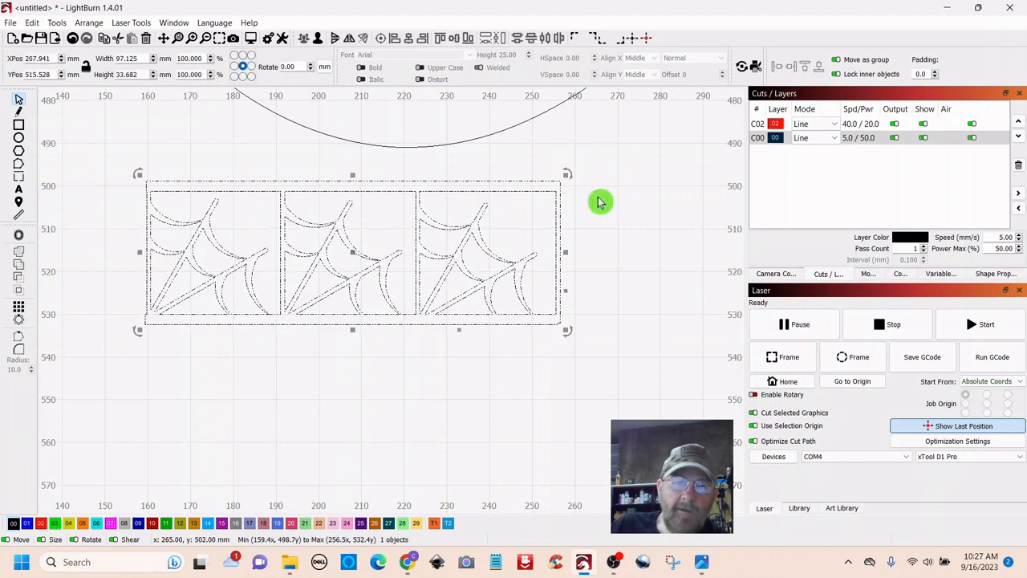
# - Move the welded web strip out of the panel to sit just below it, around 221, 549 mm
pyautogui.scroll(-5, 652, 244)
pyautogui.moveTo(672, 289); pyautogui.dragTo(528, 409)
pyautogui.moveTo(392, 383); pyautogui.dragTo(426, 269)
pyautogui.scroll(-2, 563, 352)
pyautogui.scroll(-1, 563, 352)
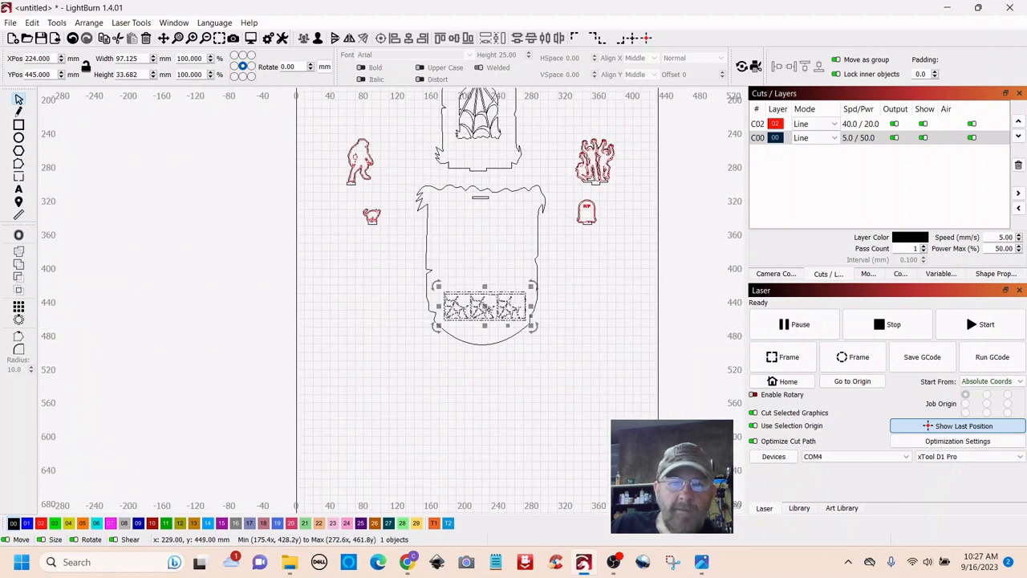
pyautogui.moveTo(487, 307); pyautogui.dragTo(486, 395)
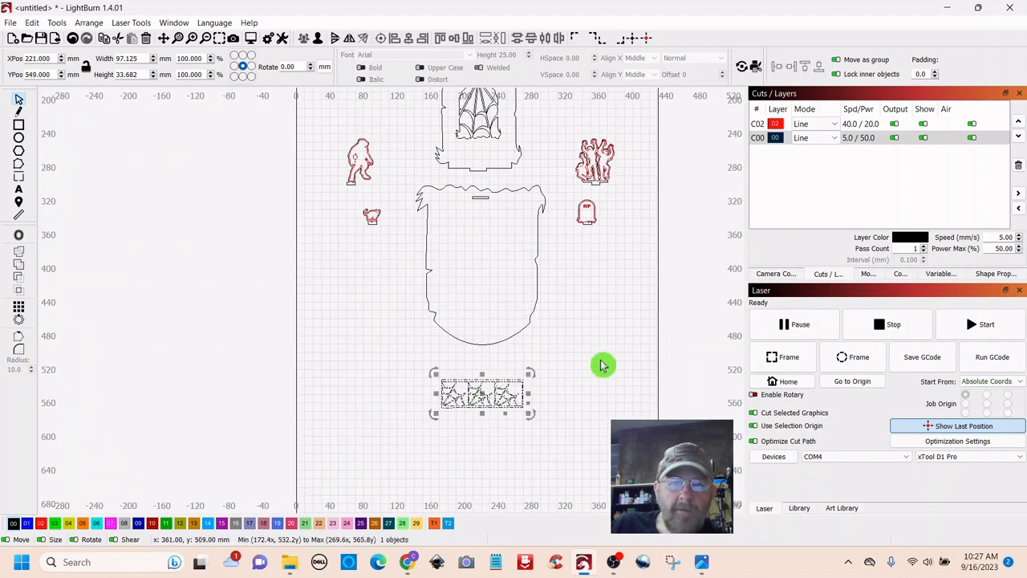
pyautogui.scroll(3, 603, 295)
pyautogui.moveTo(589, 232); pyautogui.dragTo(627, 446)
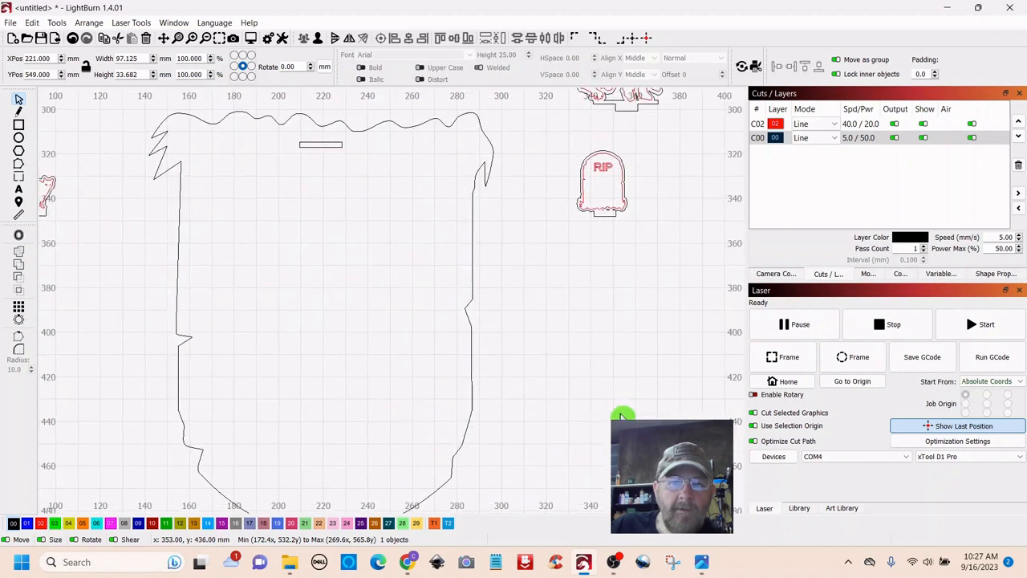
pyautogui.scroll(-2, 576, 404)
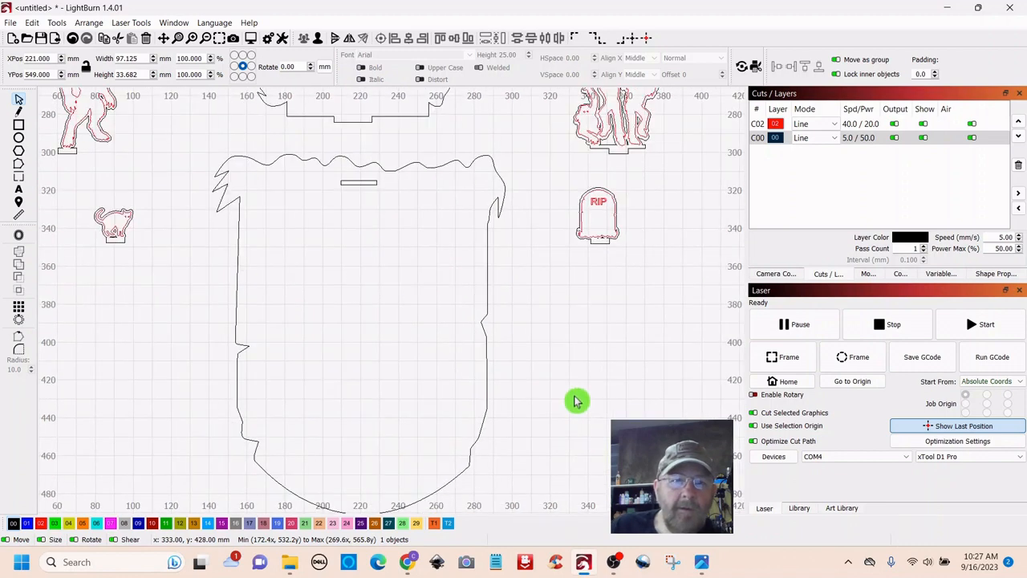
pyautogui.moveTo(602, 392); pyautogui.dragTo(573, 341)
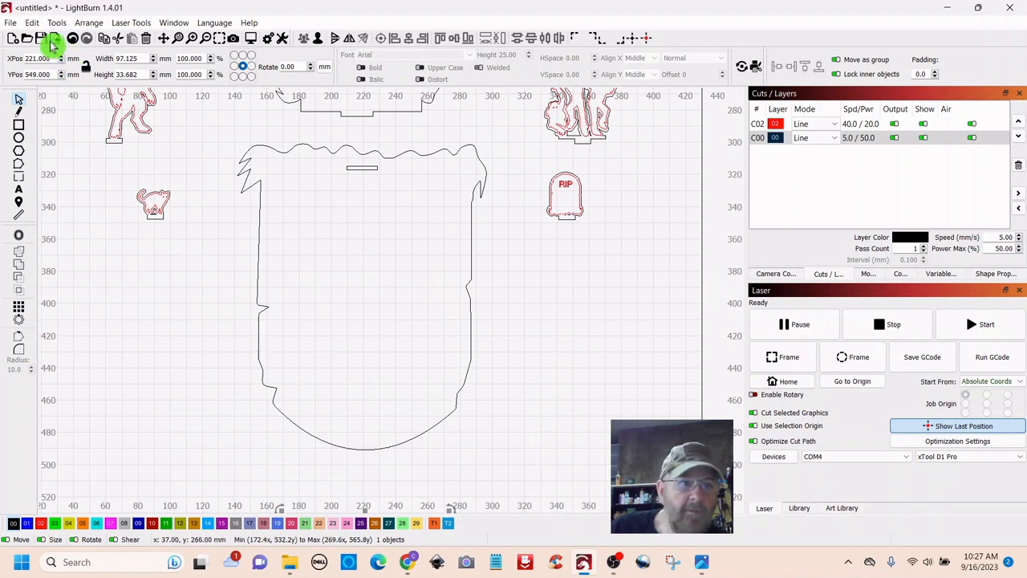
pyautogui.click(20, 126)
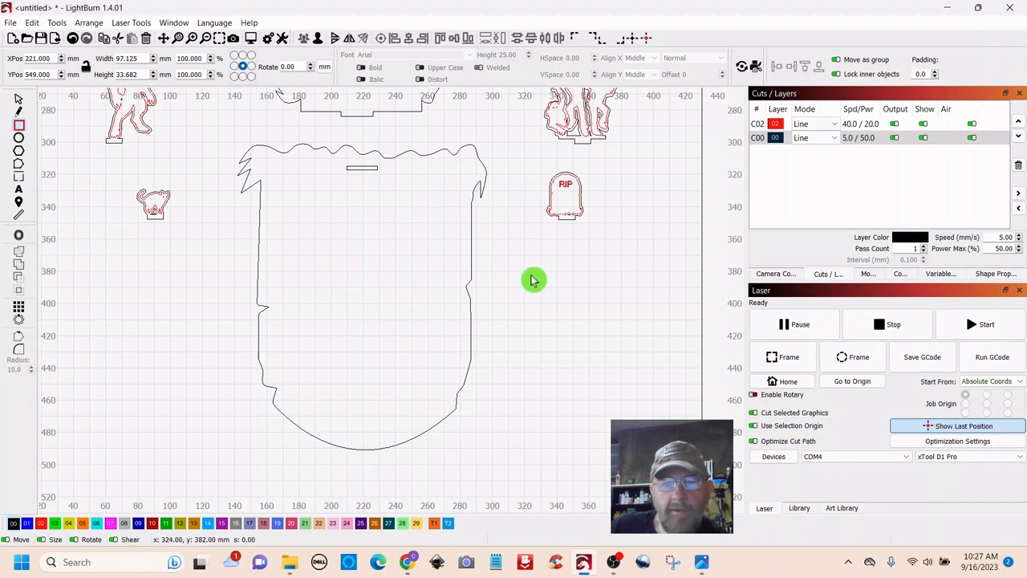
# - Draw a thin slot rectangle and place two duplicates of it inside the main panel
pyautogui.moveTo(530, 275); pyautogui.dragTo(560, 281)
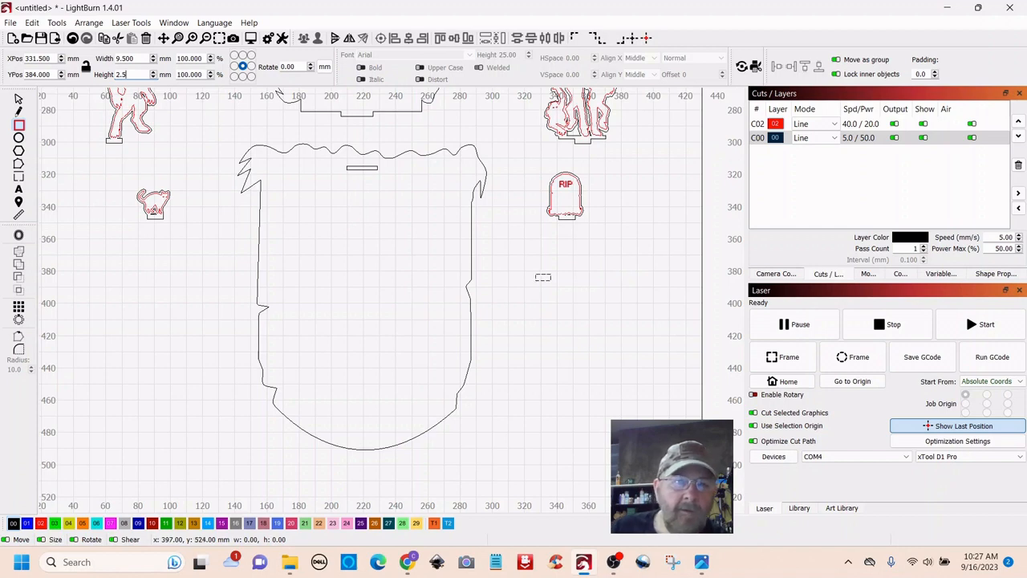
pyautogui.click(19, 99)
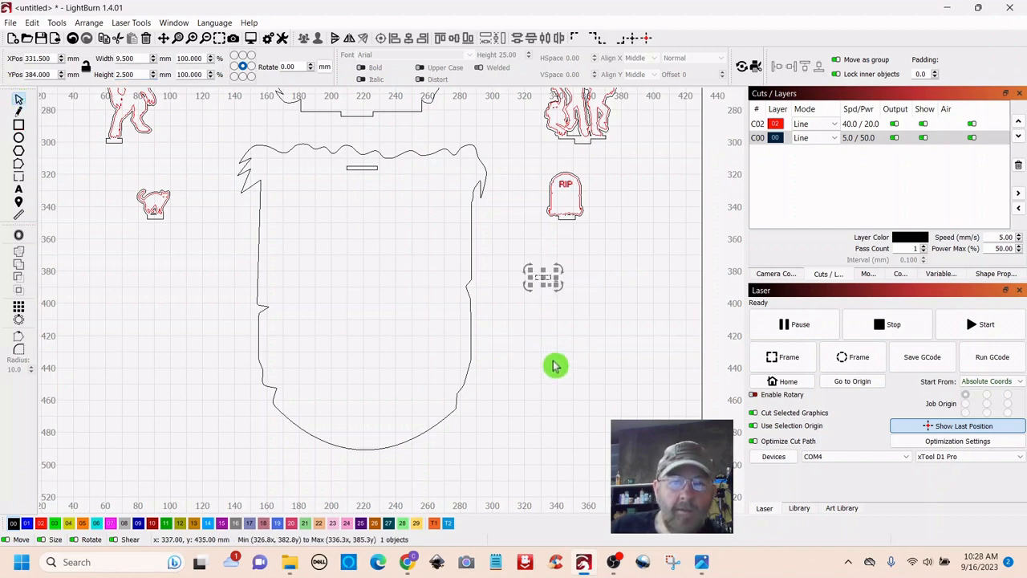
pyautogui.rightClick(543, 275)
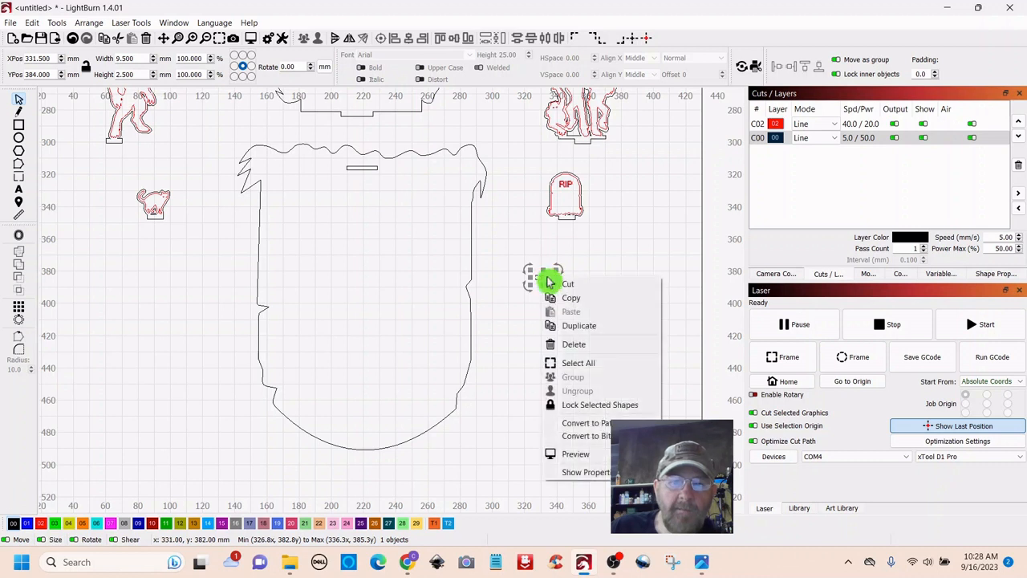
pyautogui.click(564, 324)
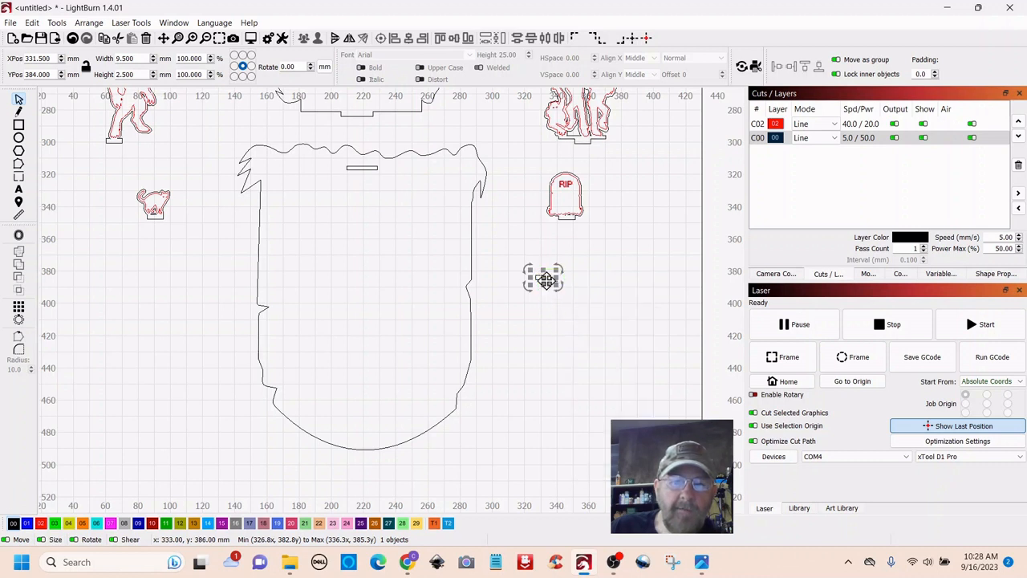
pyautogui.moveTo(543, 277); pyautogui.dragTo(302, 232)
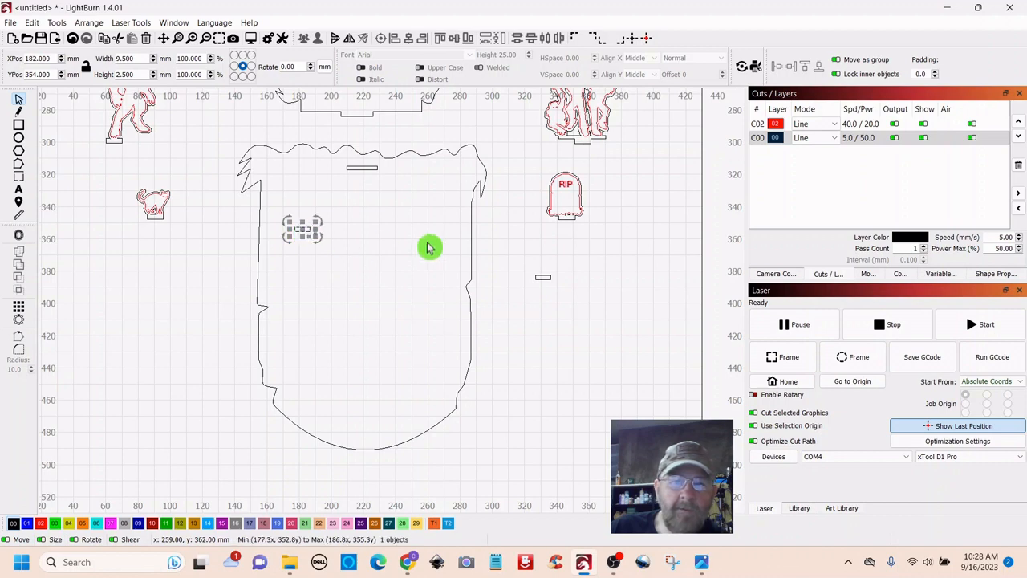
pyautogui.click(540, 278)
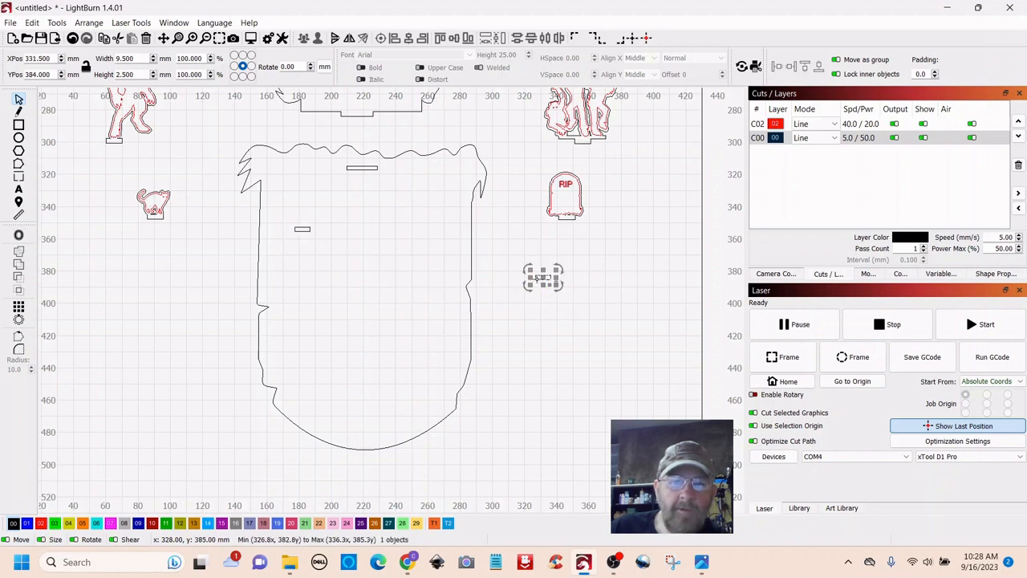
pyautogui.rightClick(547, 279)
pyautogui.click(577, 324)
pyautogui.moveTo(542, 277); pyautogui.dragTo(311, 313)
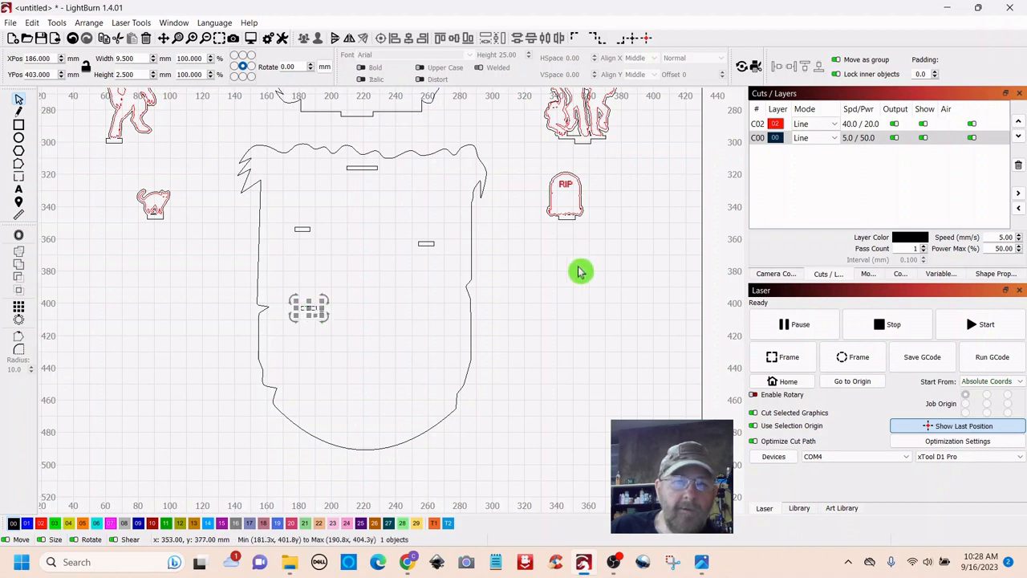
# - Duplicate two more slots lower in the panel, the last near its rounded bottom
pyautogui.rightClick(309, 307)
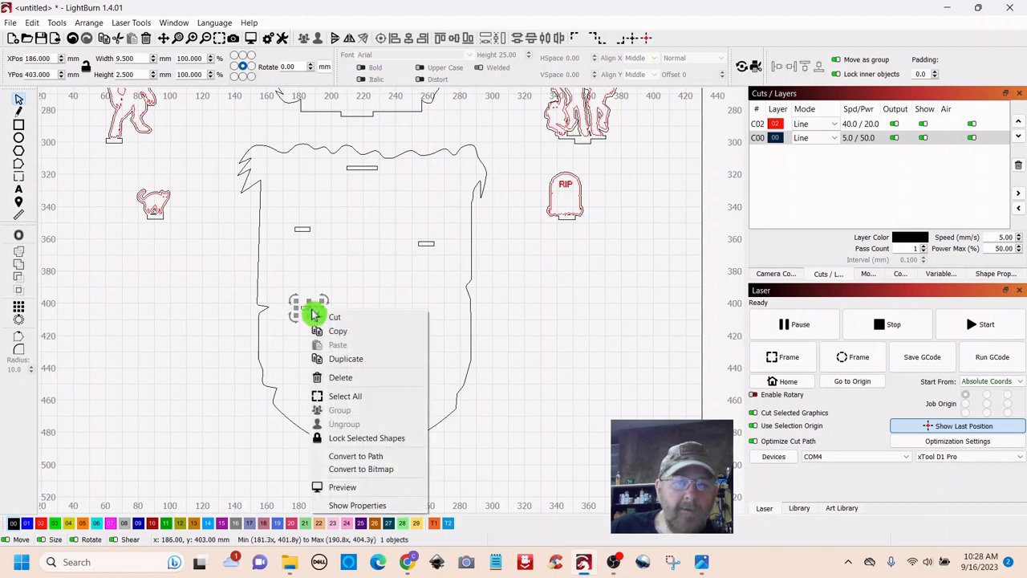
pyautogui.click(337, 358)
pyautogui.moveTo(307, 309); pyautogui.dragTo(409, 336)
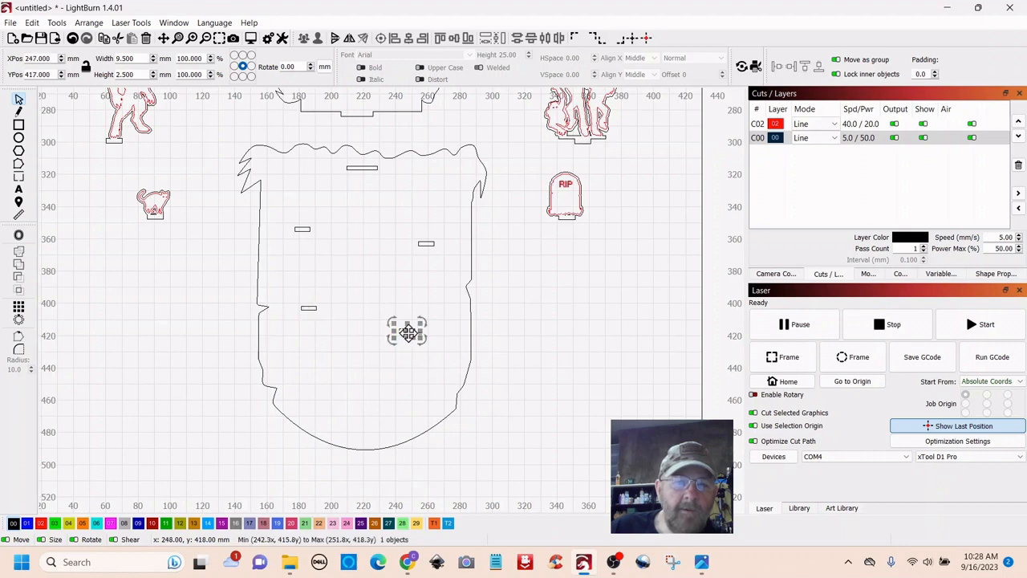
pyautogui.rightClick(408, 330)
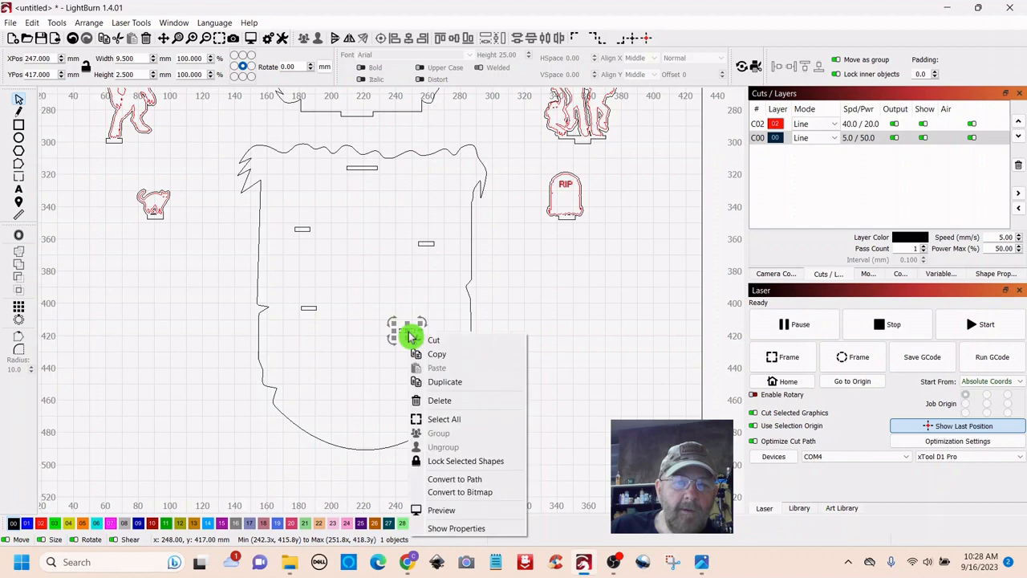
pyautogui.click(441, 389)
pyautogui.moveTo(408, 331); pyautogui.dragTo(364, 412)
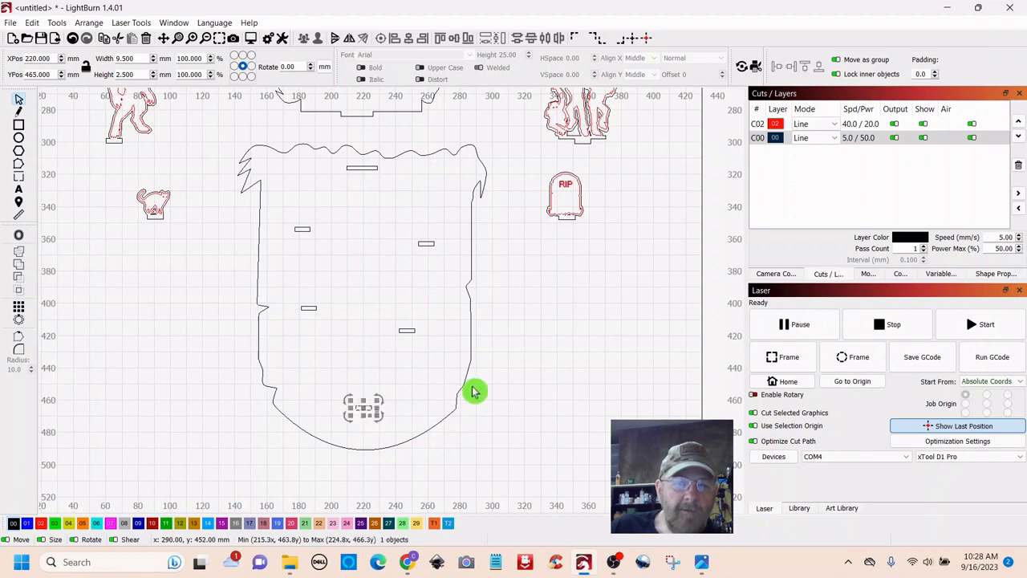
pyautogui.click(552, 372)
pyautogui.scroll(-5, 551, 369)
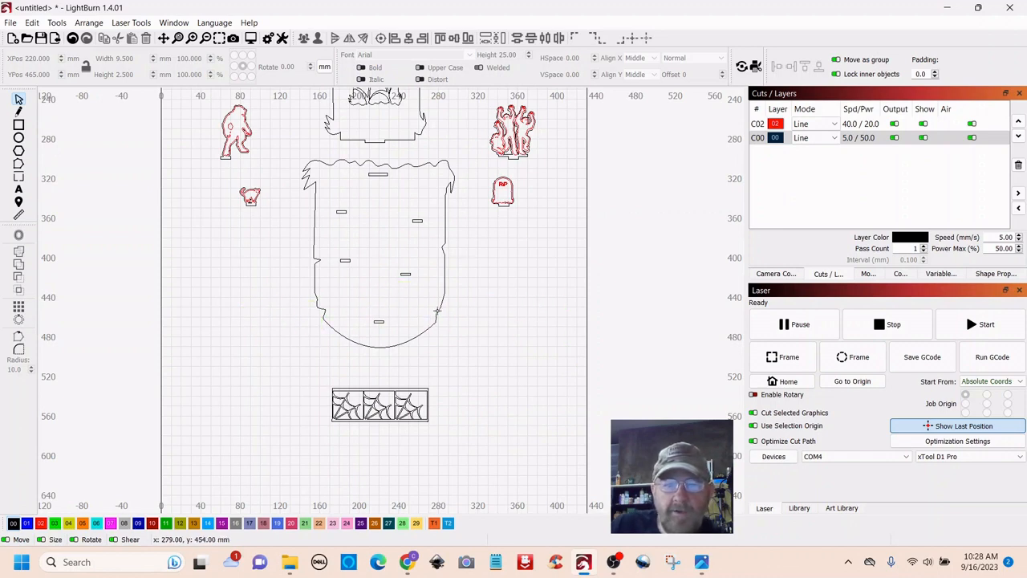
pyautogui.moveTo(431, 371); pyautogui.dragTo(307, 457)
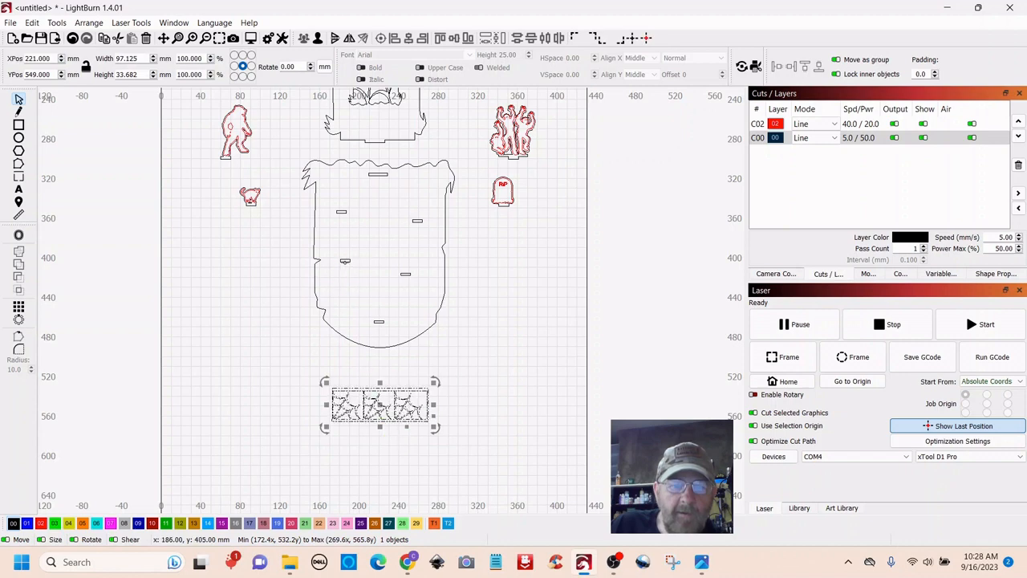
# - Draw a rectangle below the web strip and size it 10 × 3 mm
pyautogui.click(484, 338)
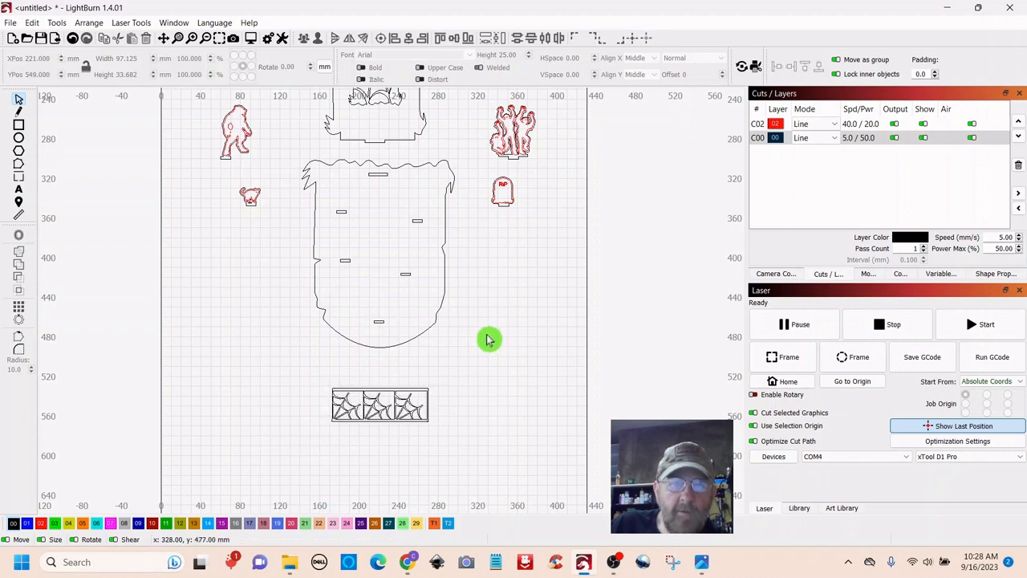
pyautogui.moveTo(502, 365); pyautogui.dragTo(498, 321)
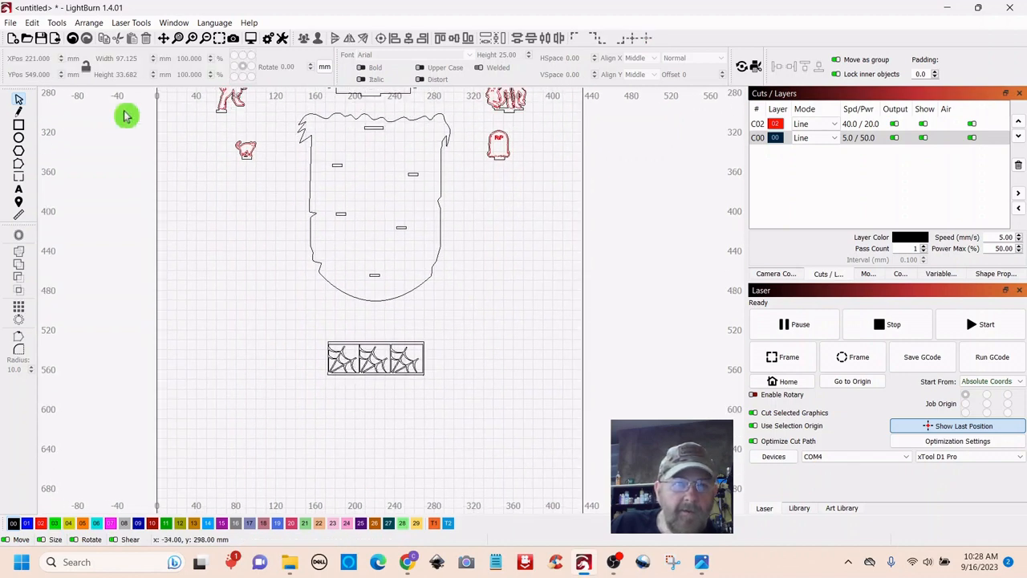
pyautogui.click(20, 127)
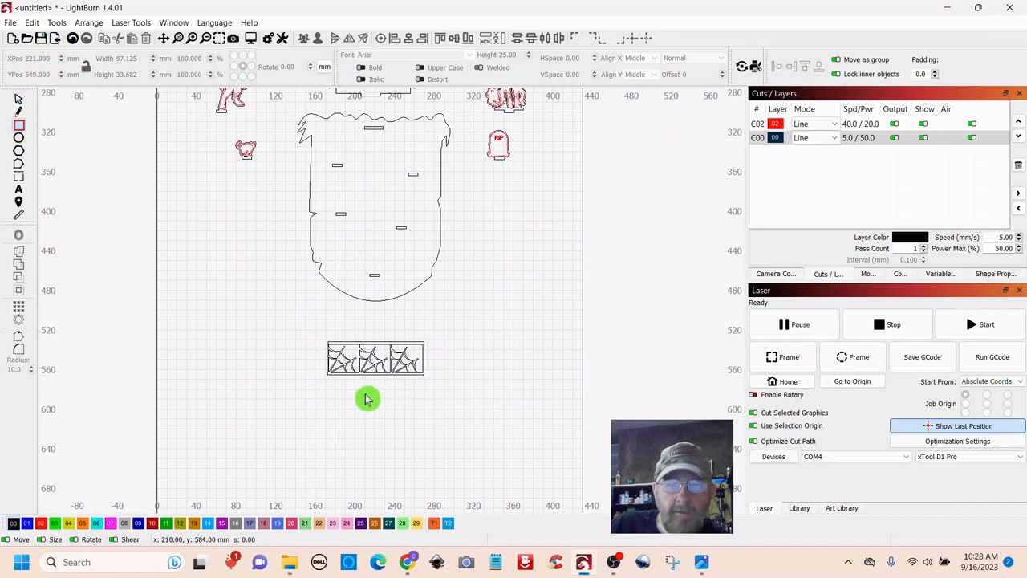
pyautogui.scroll(5, 365, 398)
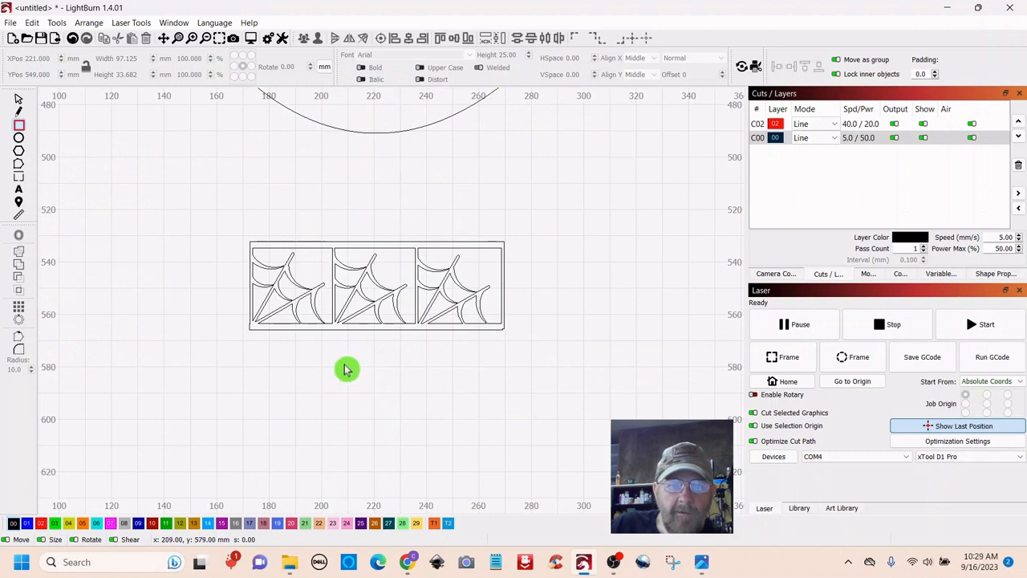
pyautogui.moveTo(345, 365); pyautogui.dragTo(413, 378)
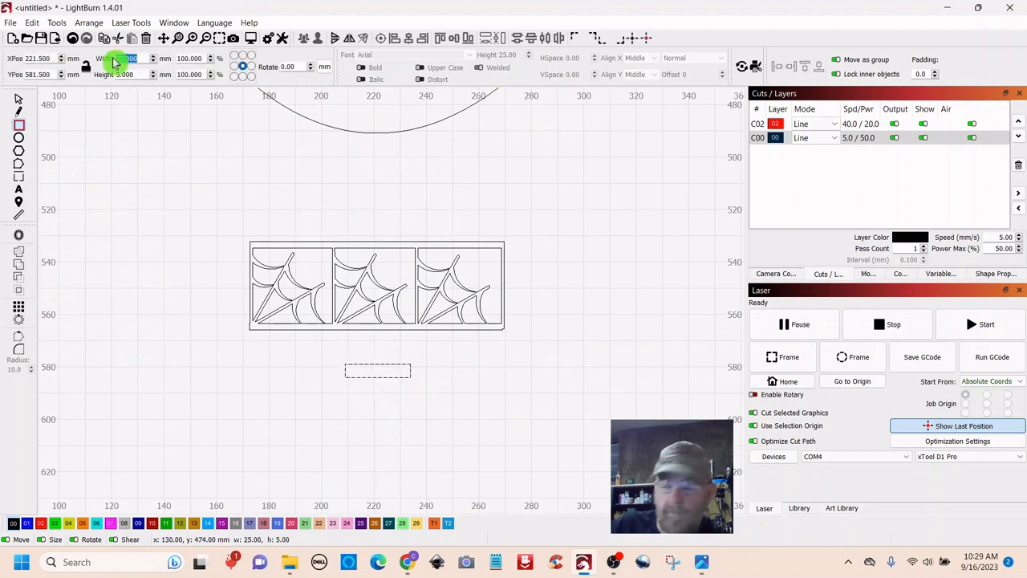
pyautogui.write('10')
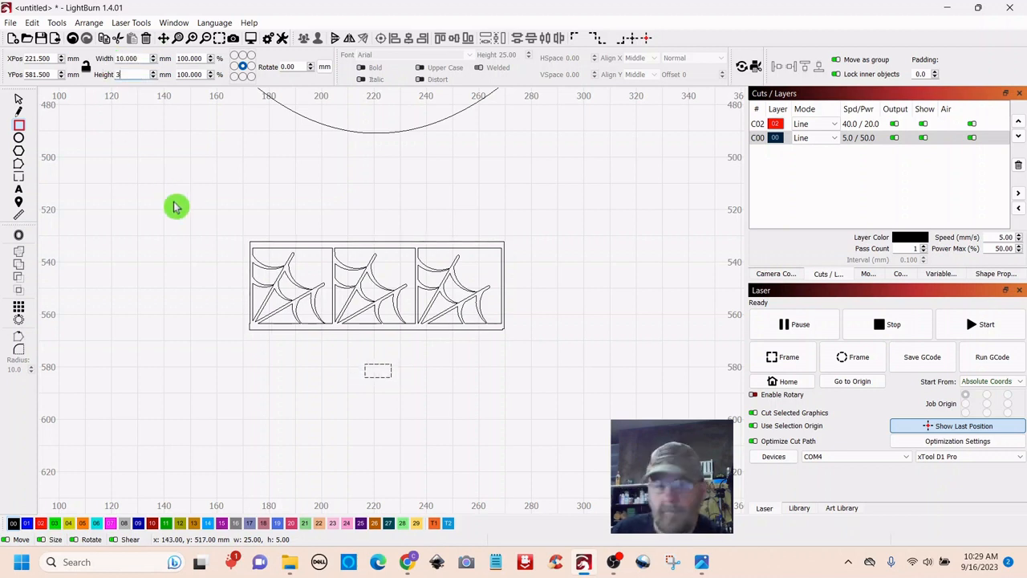
pyautogui.write('3')
pyautogui.press('Return')
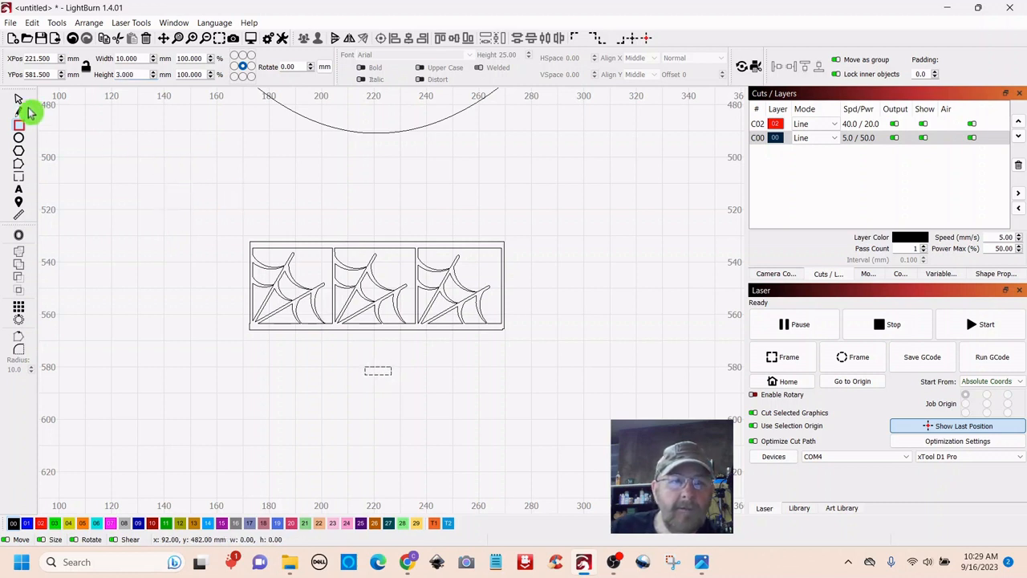
# - Move the 10 × 3 mm tab up against the web strip's bottom edge
pyautogui.click(19, 101)
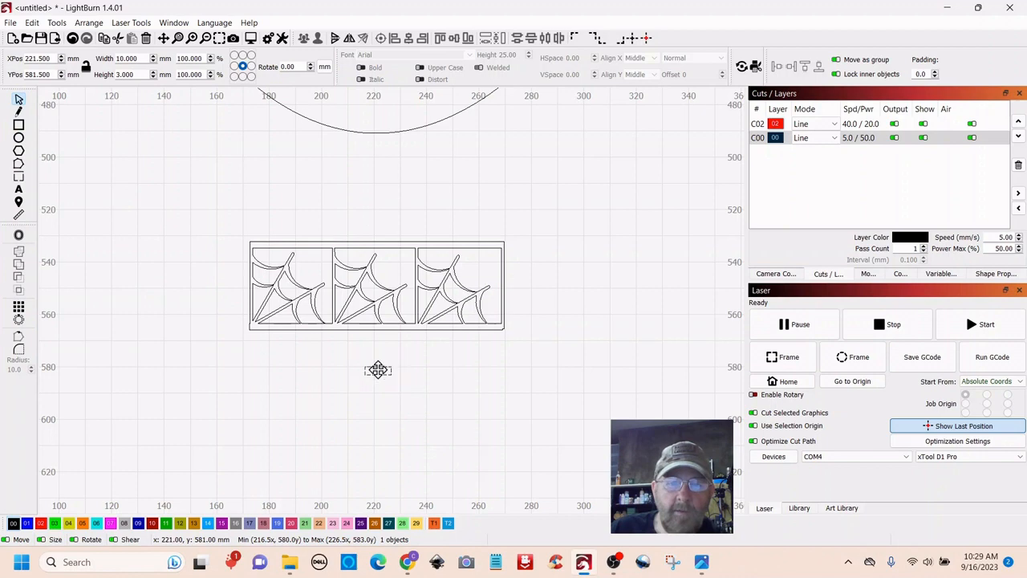
pyautogui.moveTo(378, 370); pyautogui.dragTo(377, 346)
pyautogui.scroll(5, 453, 383)
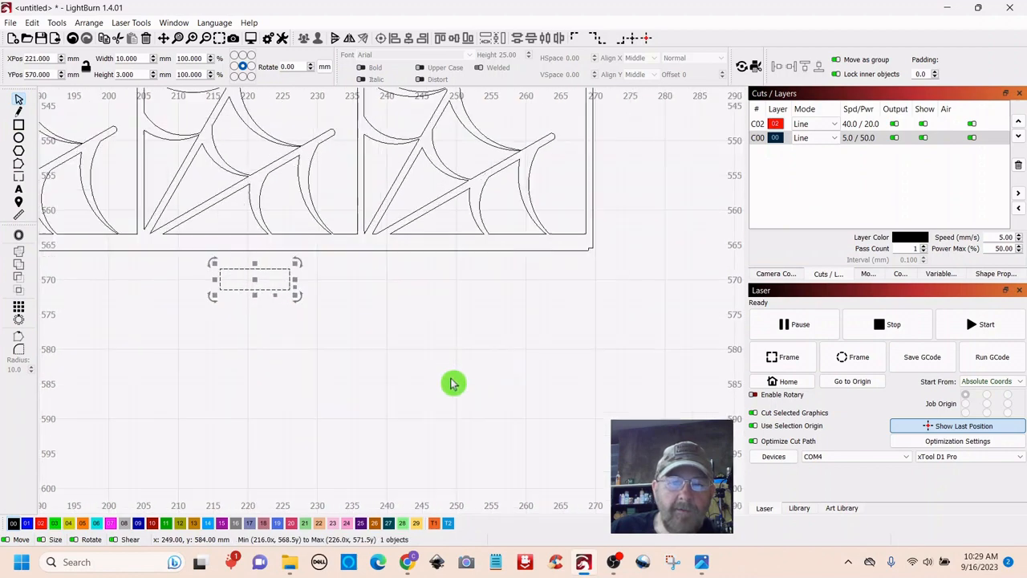
pyautogui.moveTo(422, 318); pyautogui.dragTo(548, 474)
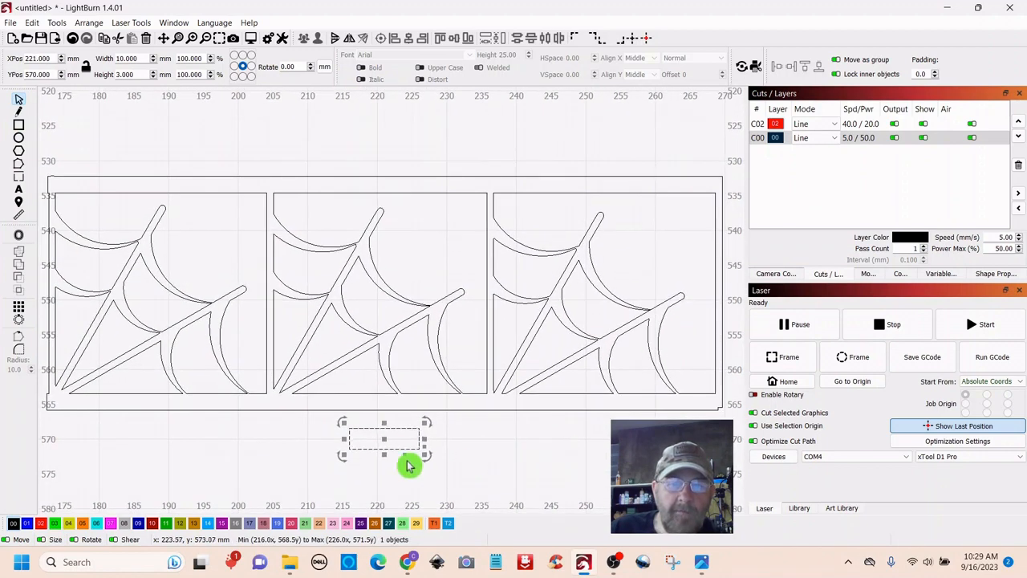
pyautogui.moveTo(377, 429); pyautogui.dragTo(378, 412)
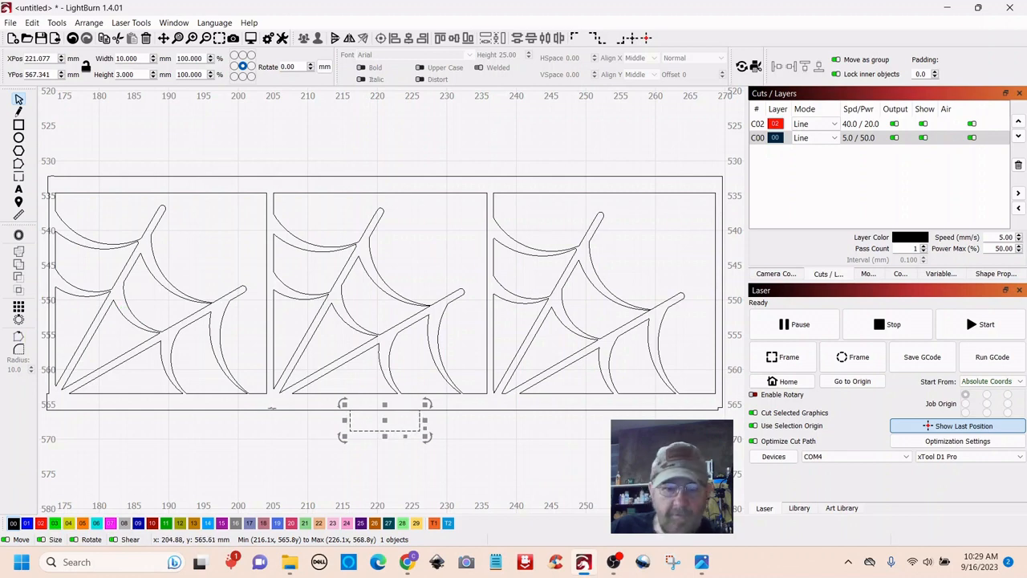
pyautogui.keyDown('shift'); pyautogui.click(273, 410); pyautogui.keyUp('shift')
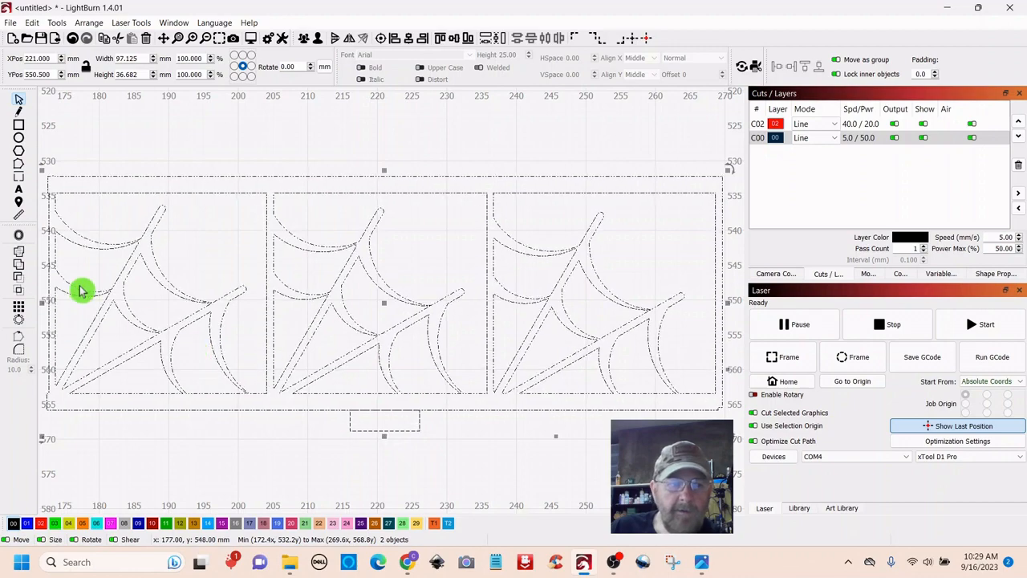
# - Centre the tab under the web strip and weld the two into one outline
pyautogui.click(408, 39)
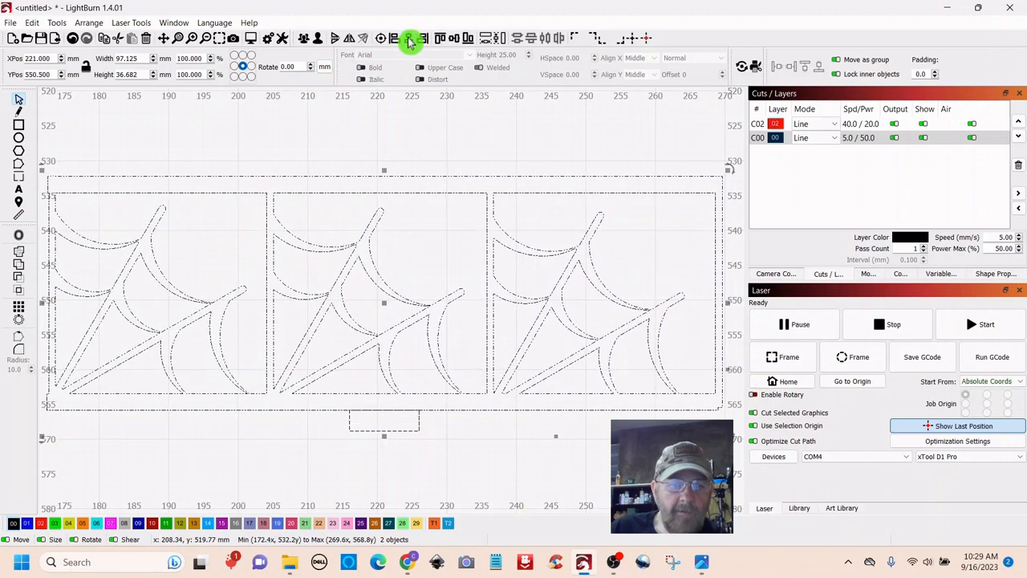
pyautogui.click(502, 468)
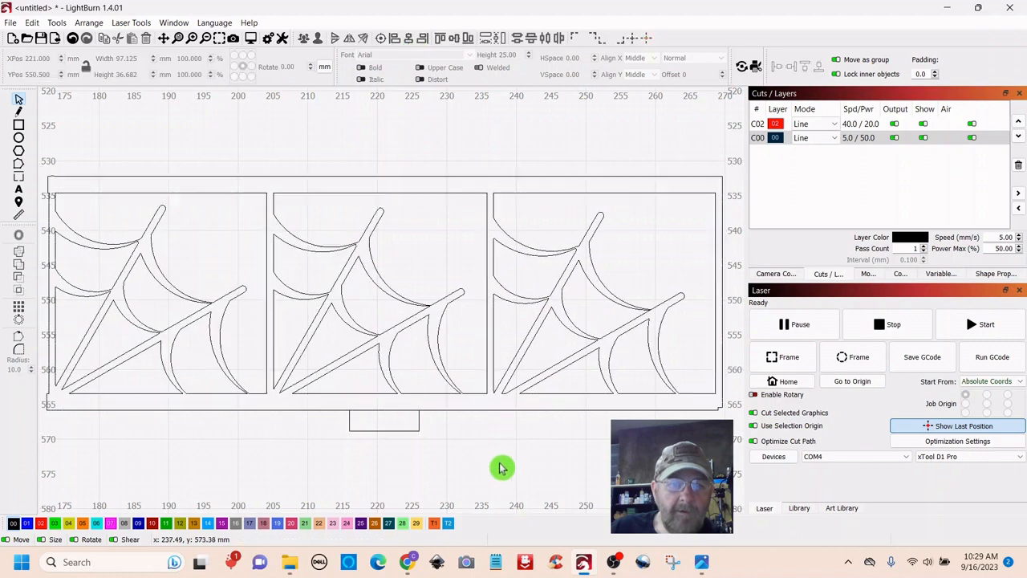
pyautogui.scroll(-2, 500, 467)
pyautogui.scroll(-1, 501, 468)
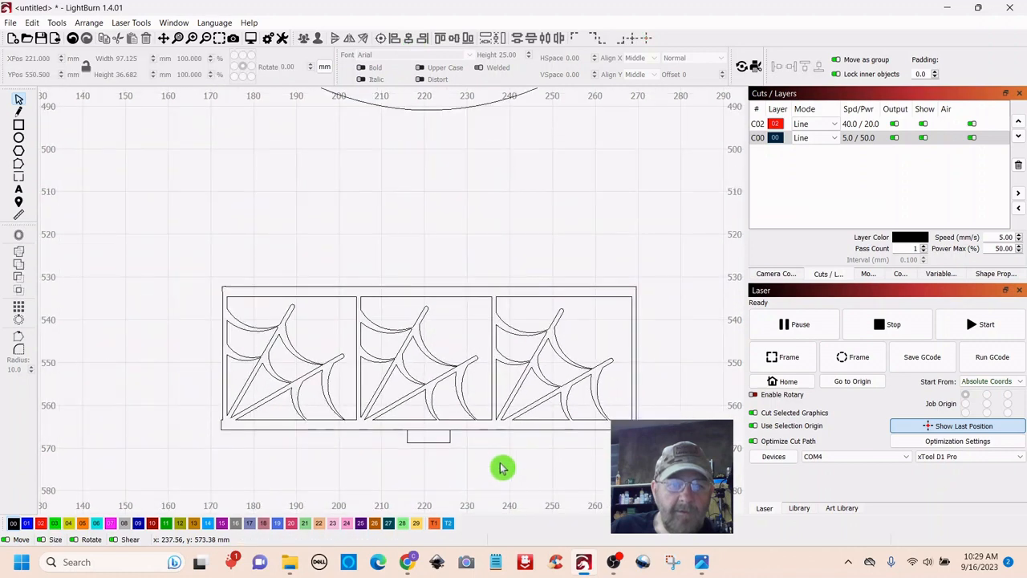
pyautogui.click(416, 442)
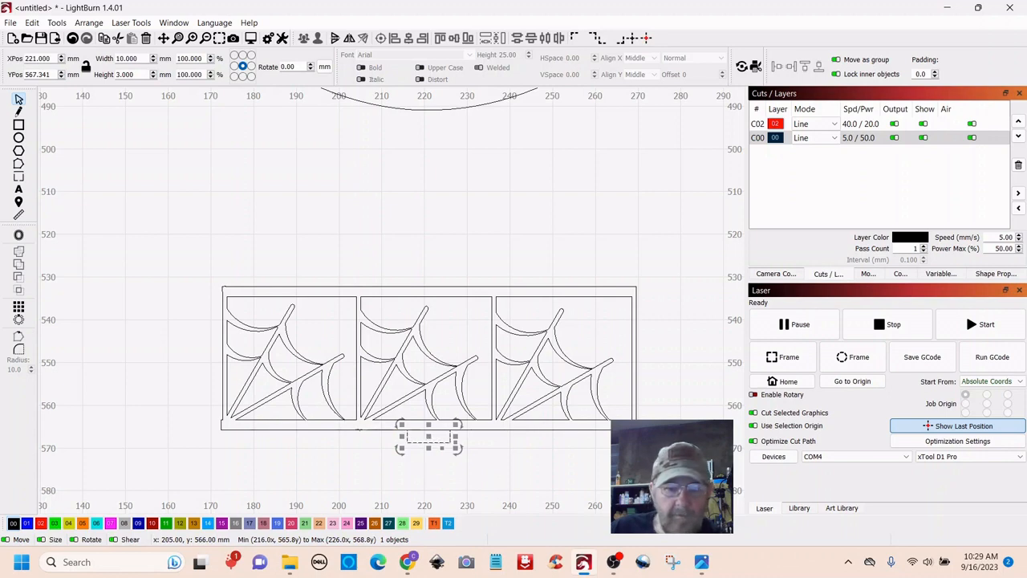
pyautogui.keyDown('shift'); pyautogui.click(360, 430); pyautogui.keyUp('shift')
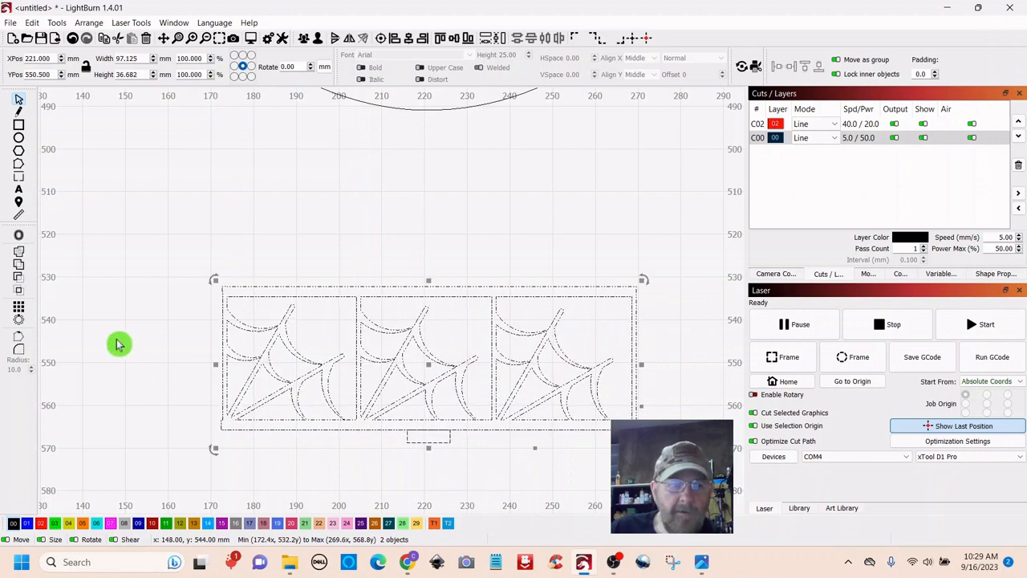
pyautogui.click(19, 252)
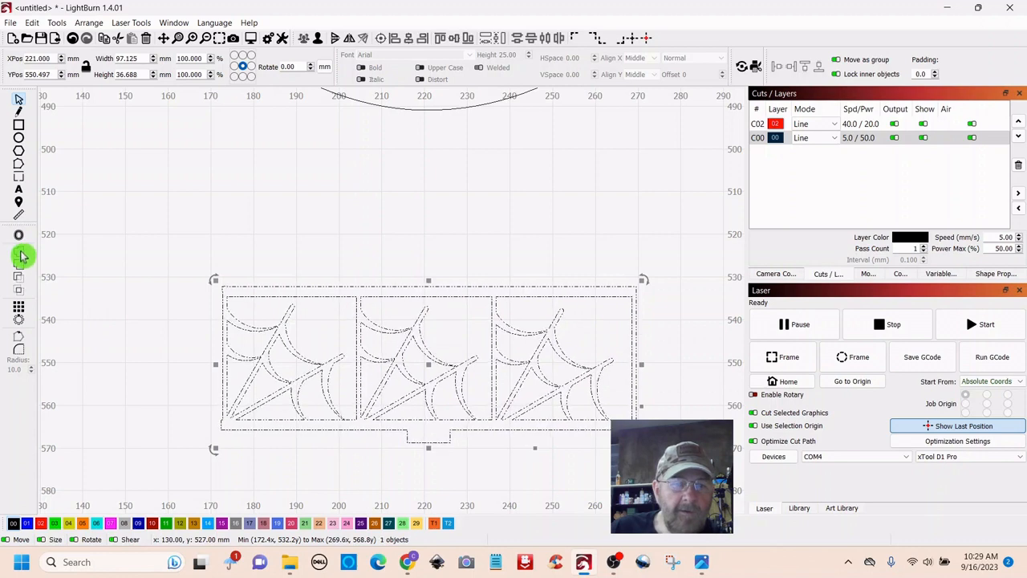
# - Bring the tombstone body outline into view and select the spider-web panel
pyautogui.click(425, 212)
pyautogui.scroll(-3, 428, 213)
pyautogui.moveTo(615, 184); pyautogui.dragTo(607, 346)
pyautogui.click(429, 451)
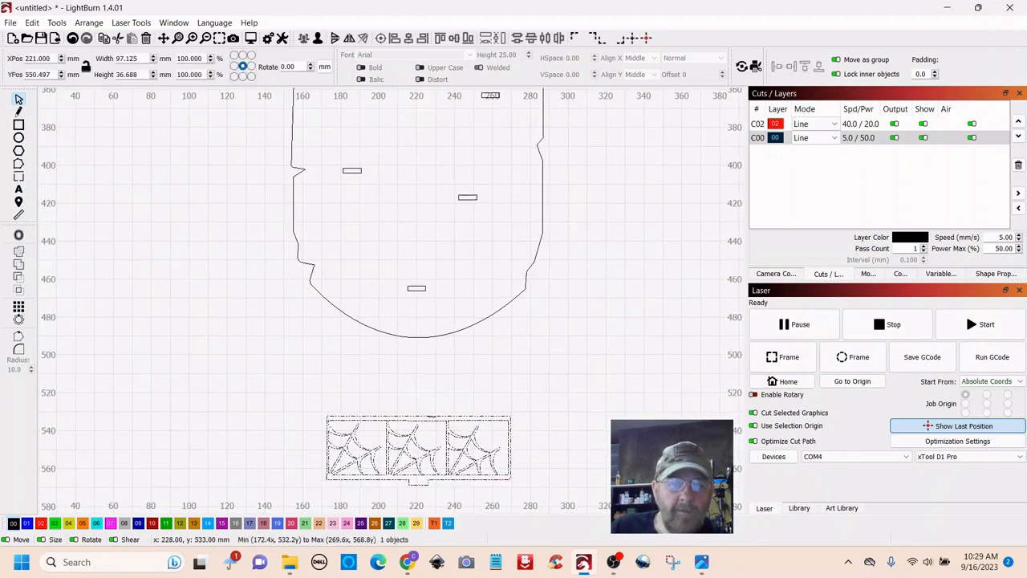
# - Test-fit the spider-web panel inside the tombstone body, lowering it toward the slot
pyautogui.moveTo(418, 452); pyautogui.dragTo(419, 251)
pyautogui.click(409, 301)
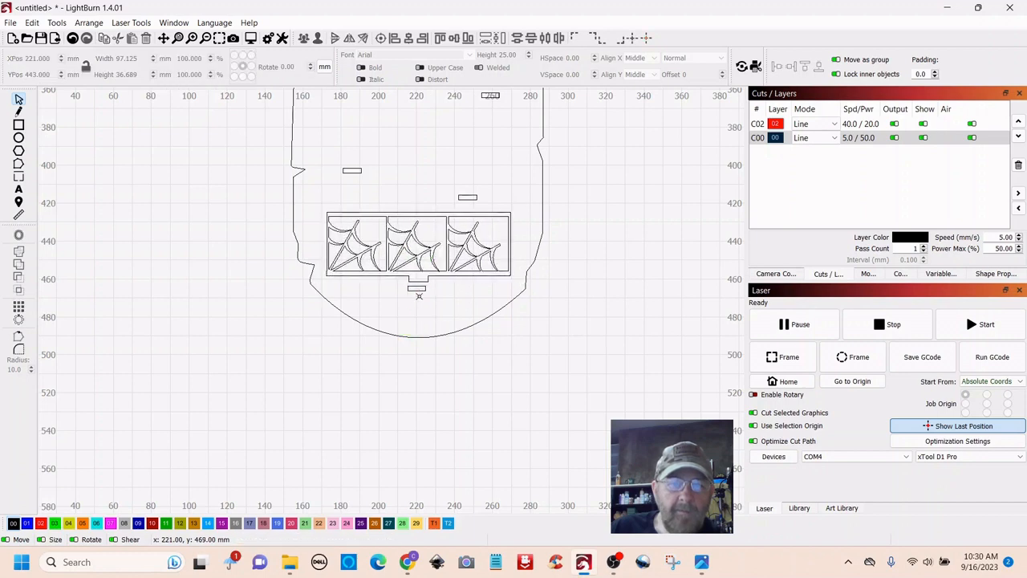
pyautogui.click(416, 291)
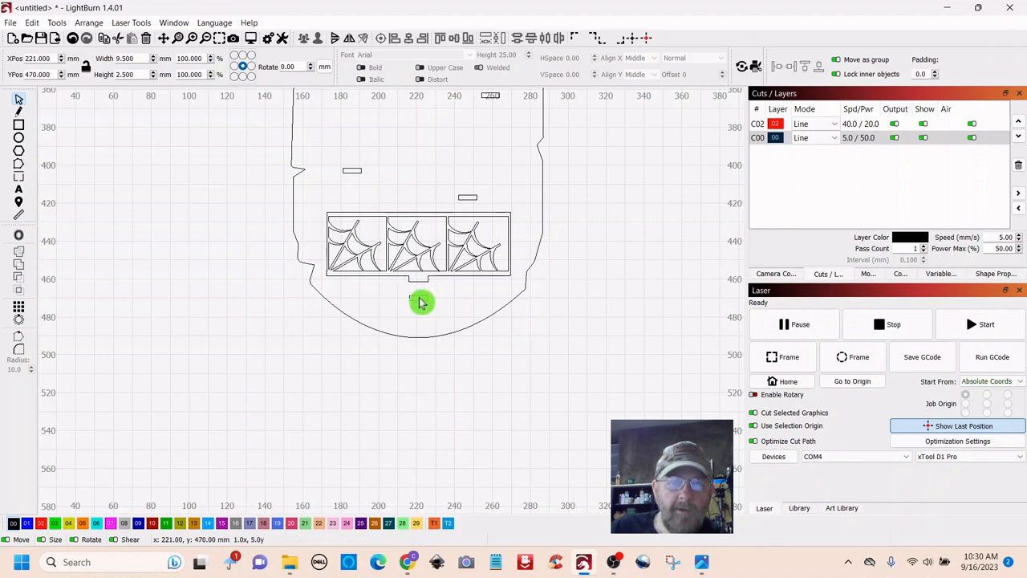
pyautogui.click(410, 215)
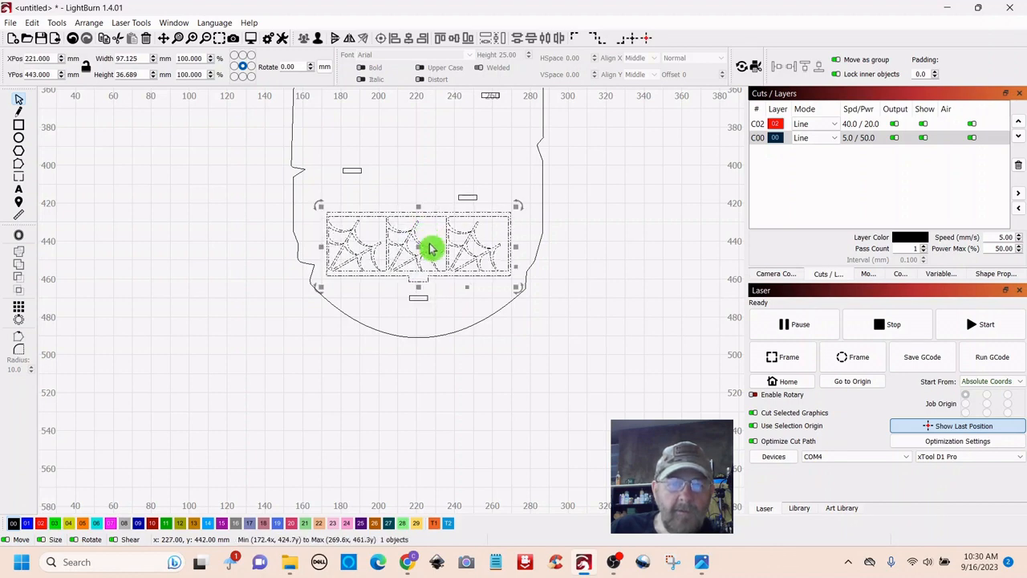
pyautogui.moveTo(420, 246); pyautogui.dragTo(419, 267)
# - Move the panel out to the right of the body and select all the body's parts
pyautogui.scroll(-5, 532, 371)
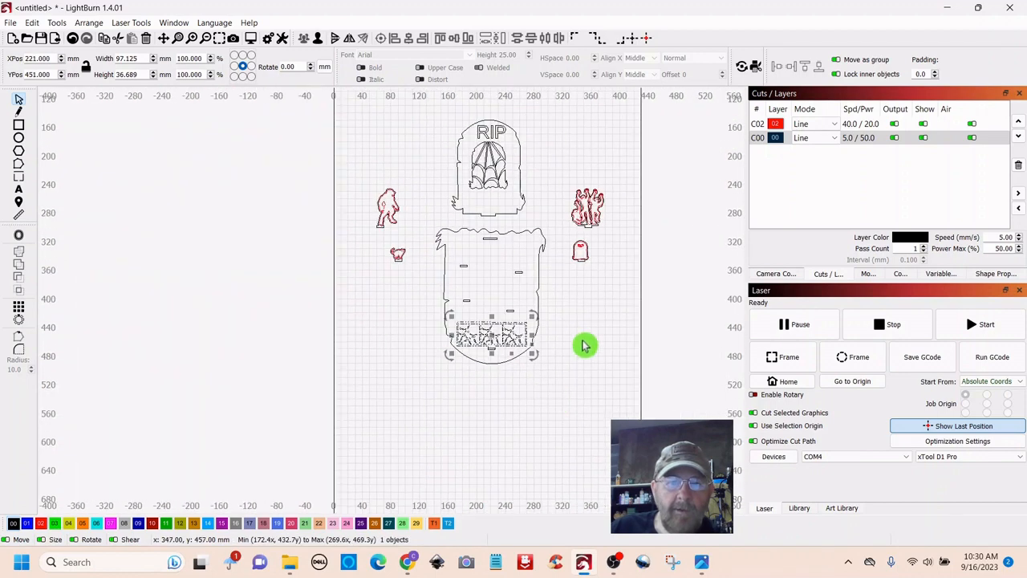
pyautogui.moveTo(537, 392); pyautogui.dragTo(541, 375)
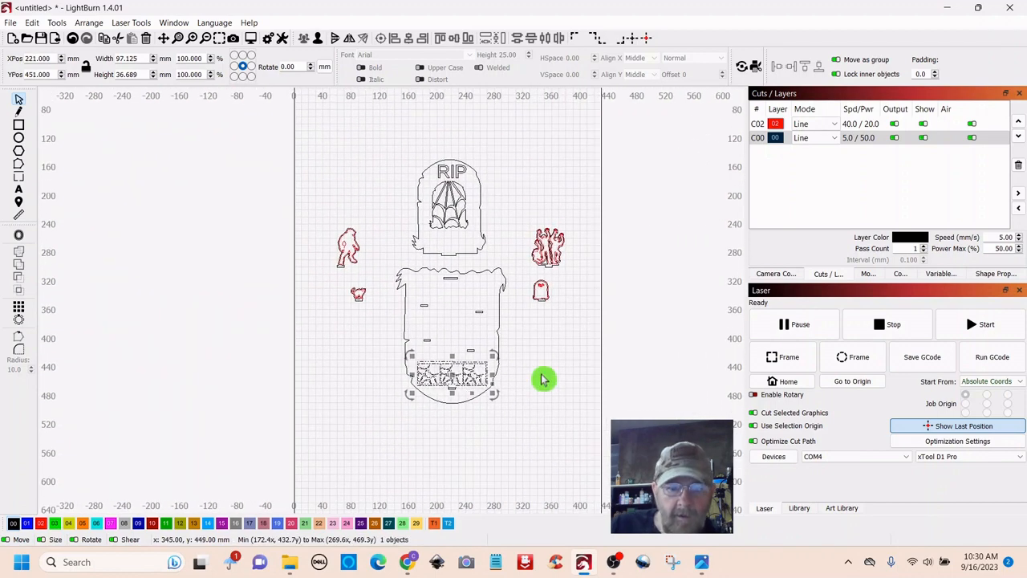
pyautogui.moveTo(450, 376); pyautogui.dragTo(574, 354)
pyautogui.moveTo(512, 258); pyautogui.dragTo(410, 436)
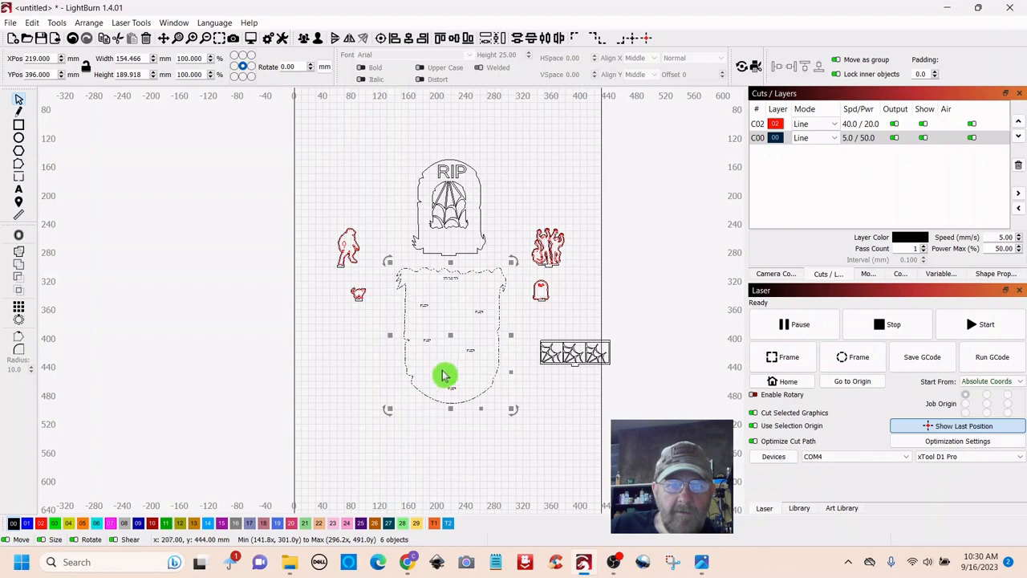
# - Group the selected tombstone body parts together
pyautogui.rightClick(452, 336)
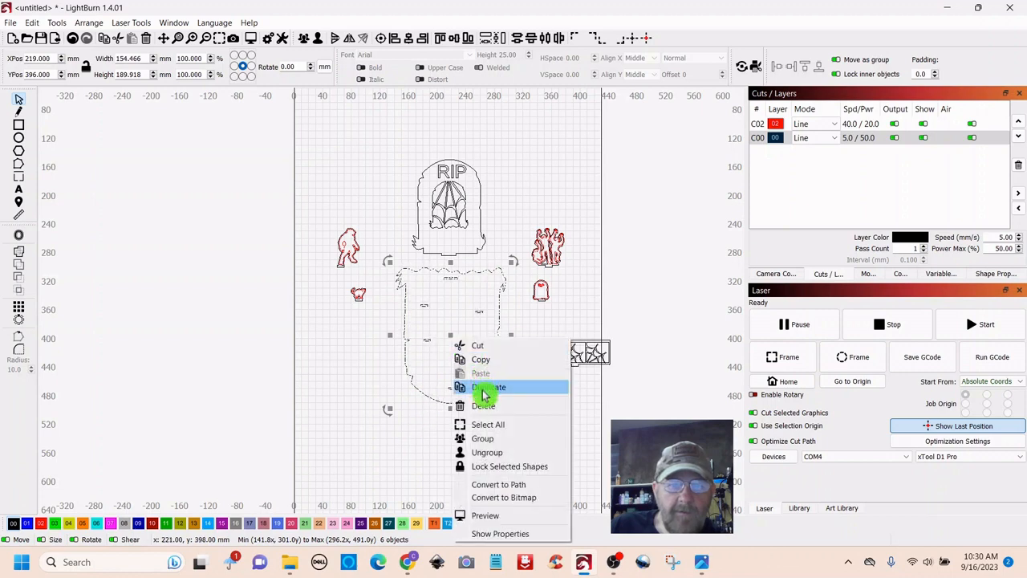
pyautogui.click(479, 440)
pyautogui.click(543, 404)
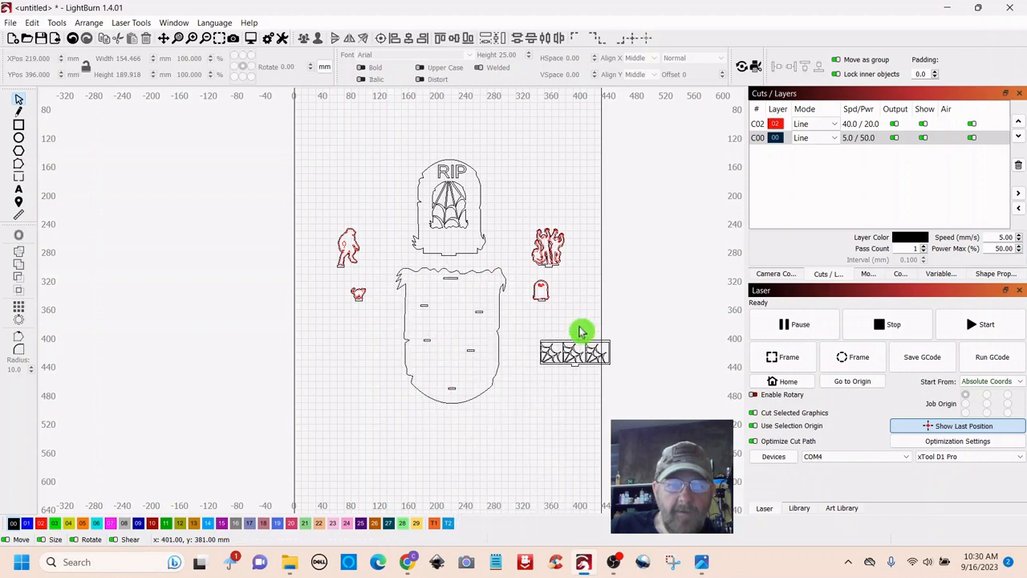
# - Rotate the spider-web strip upright, about 37 × 97 mm, just right of the body
pyautogui.moveTo(540, 394); pyautogui.dragTo(540, 394)
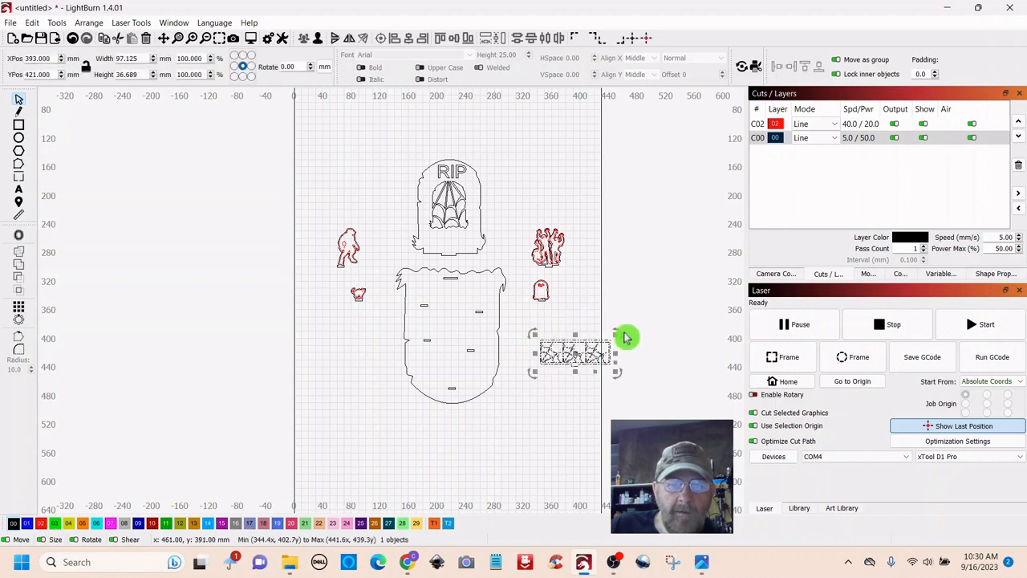
pyautogui.moveTo(622, 337); pyautogui.dragTo(598, 405)
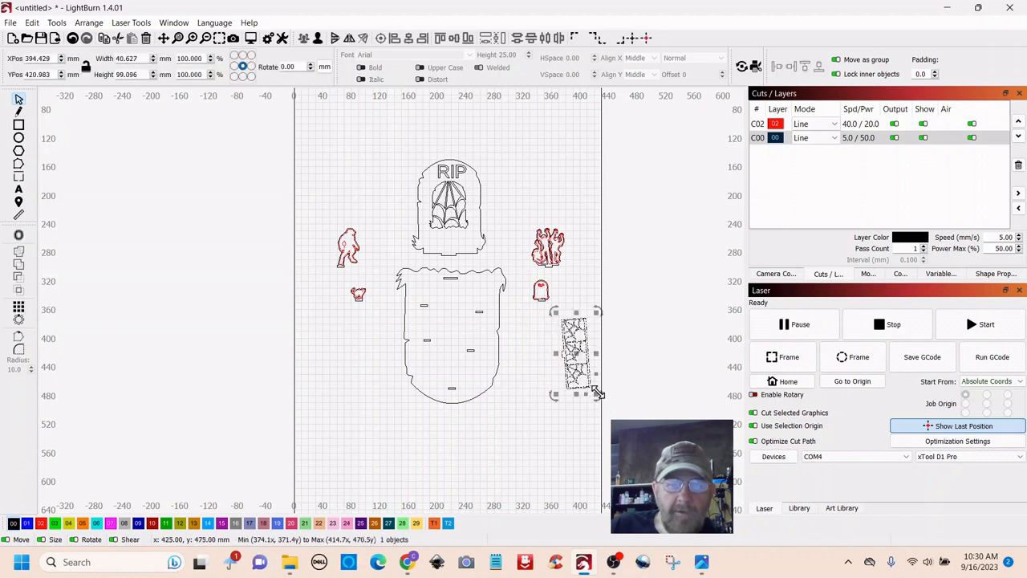
pyautogui.moveTo(575, 363); pyautogui.dragTo(522, 356)
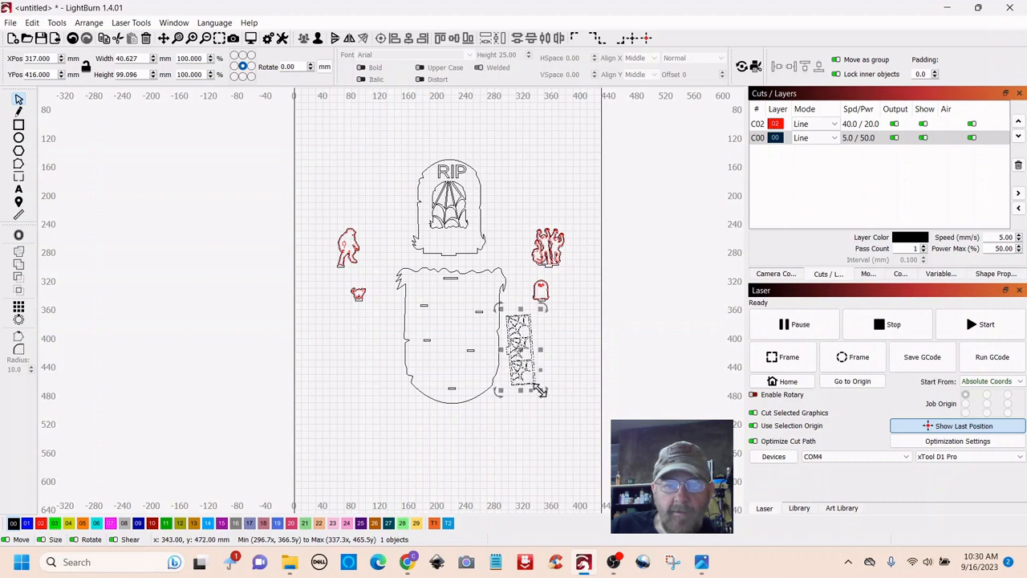
pyautogui.moveTo(542, 391); pyautogui.dragTo(541, 399)
pyautogui.click(569, 337)
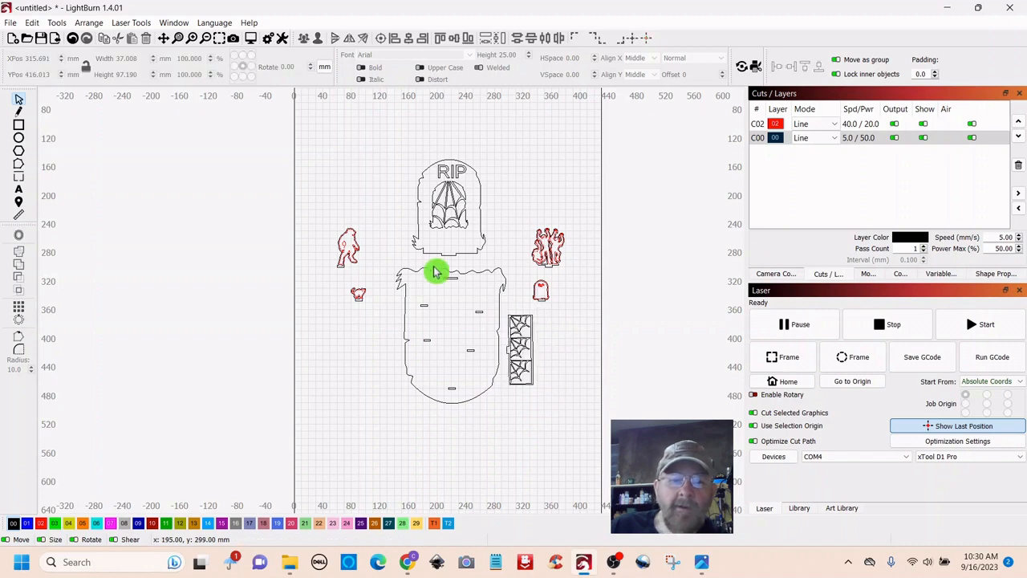
# - Shift the zombie figure group to the lower right and move the RIP headstone toward the body
pyautogui.moveTo(363, 228); pyautogui.dragTo(335, 332)
pyautogui.click(353, 285)
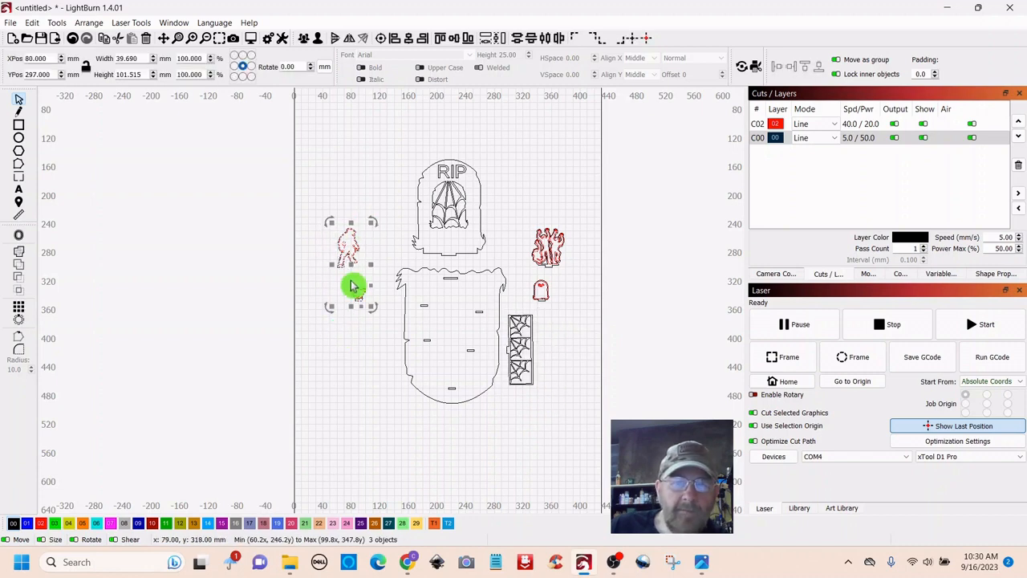
pyautogui.moveTo(349, 267); pyautogui.dragTo(557, 438)
pyautogui.moveTo(497, 149); pyautogui.dragTo(401, 243)
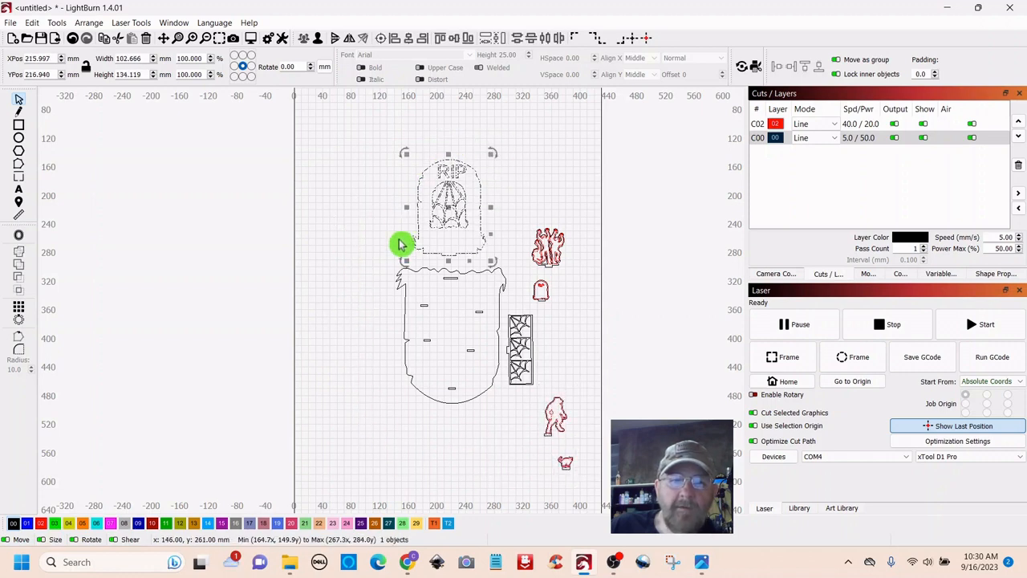
pyautogui.moveTo(454, 199); pyautogui.dragTo(390, 189)
pyautogui.click(451, 162)
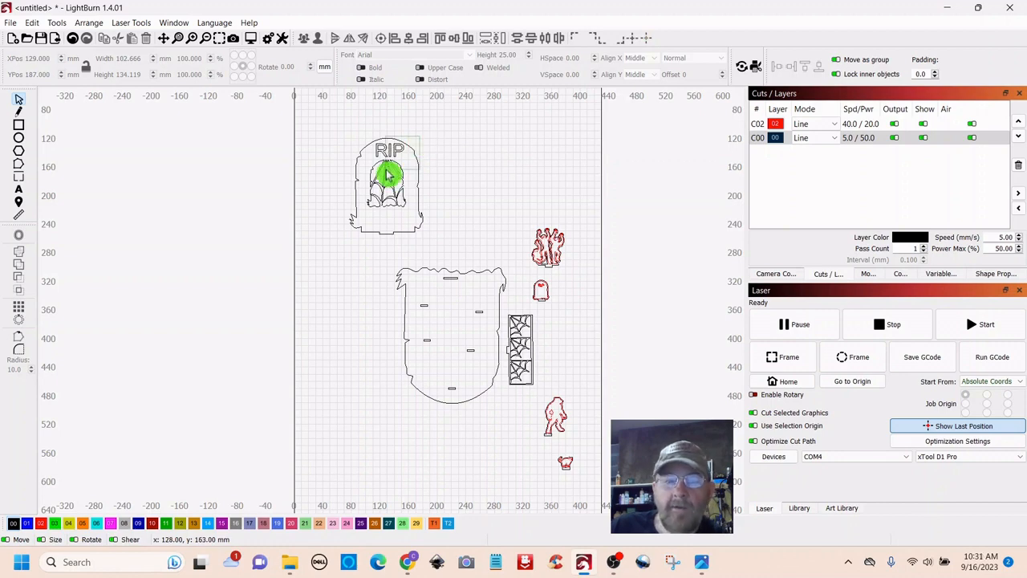
pyautogui.moveTo(387, 174); pyautogui.dragTo(364, 237)
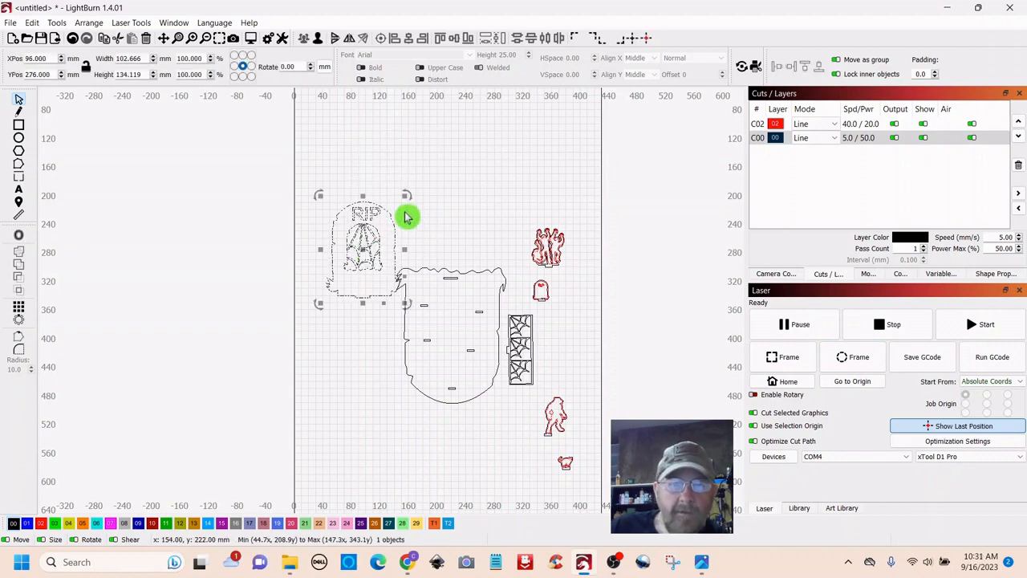
pyautogui.click(406, 217)
# - Lower the headstone beside the body's left edge and place the zombie and hands figures above it
pyautogui.scroll(6, 413, 204)
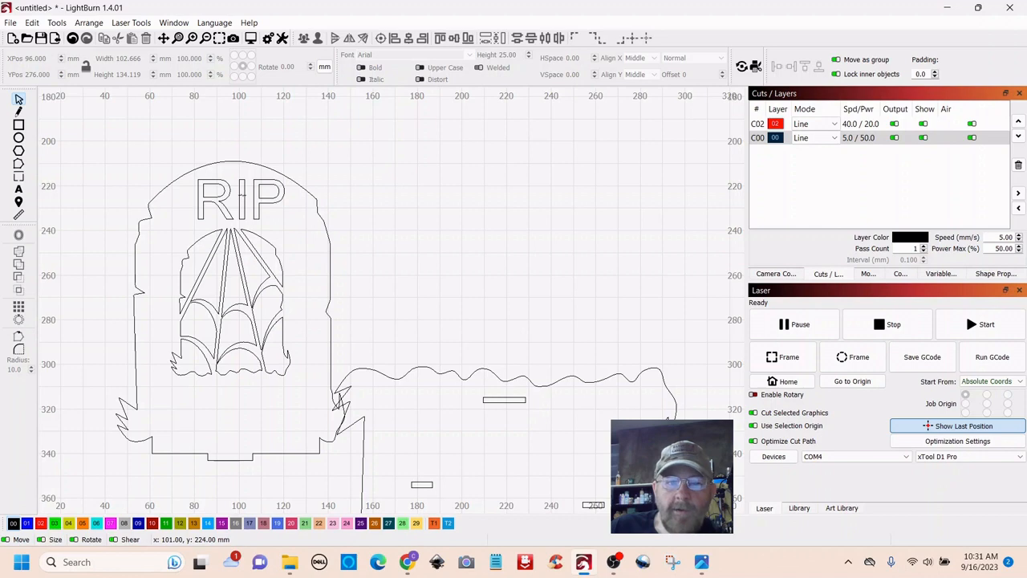
pyautogui.scroll(-8, 249, 200)
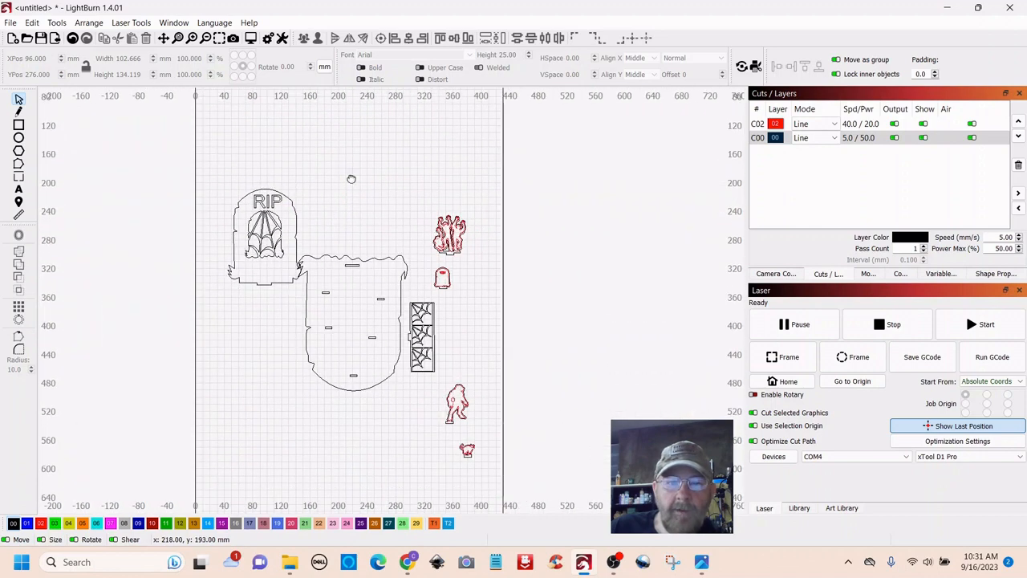
pyautogui.moveTo(373, 187); pyautogui.dragTo(249, 300)
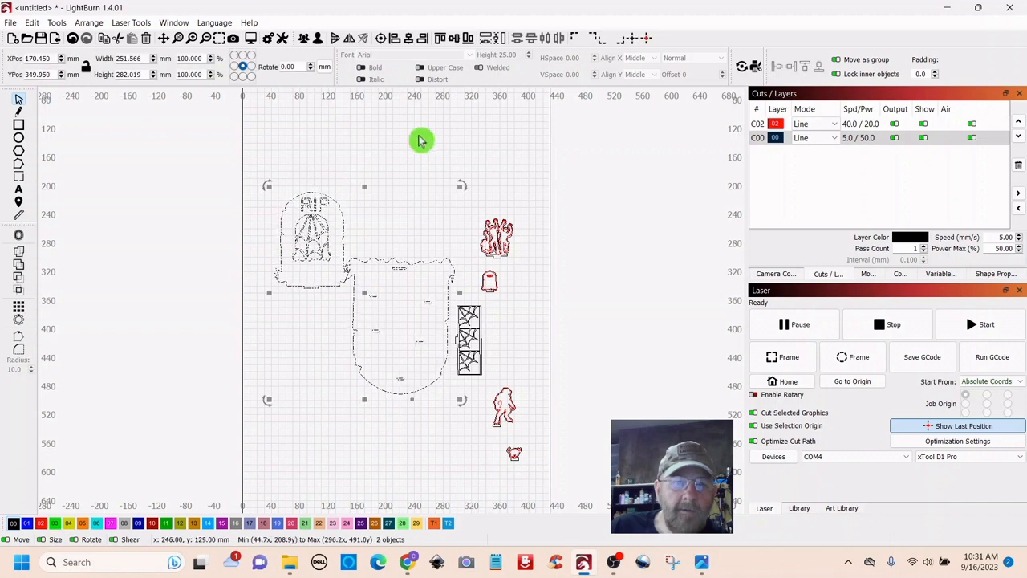
pyautogui.click(275, 243)
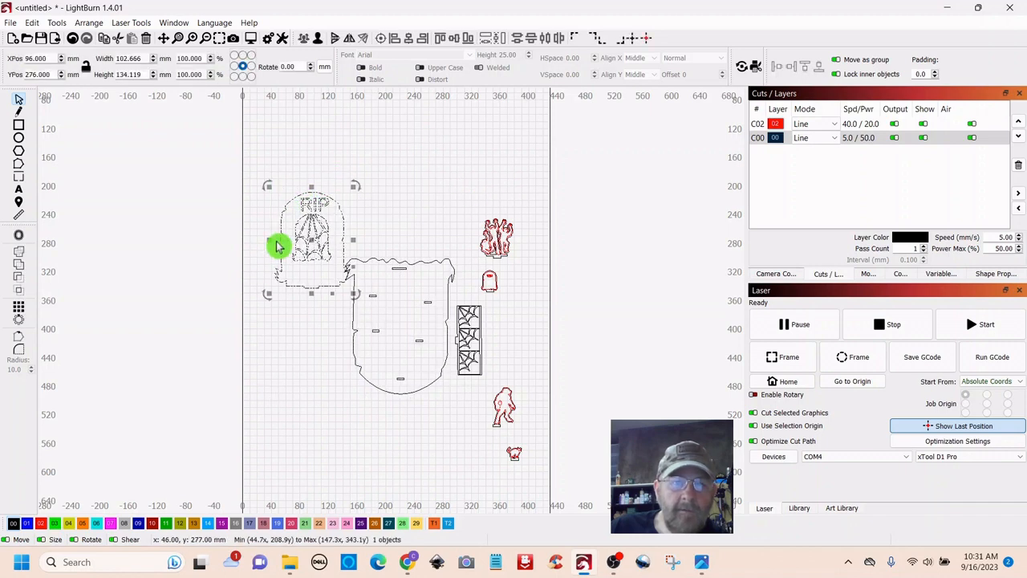
pyautogui.moveTo(315, 245); pyautogui.dragTo(313, 345)
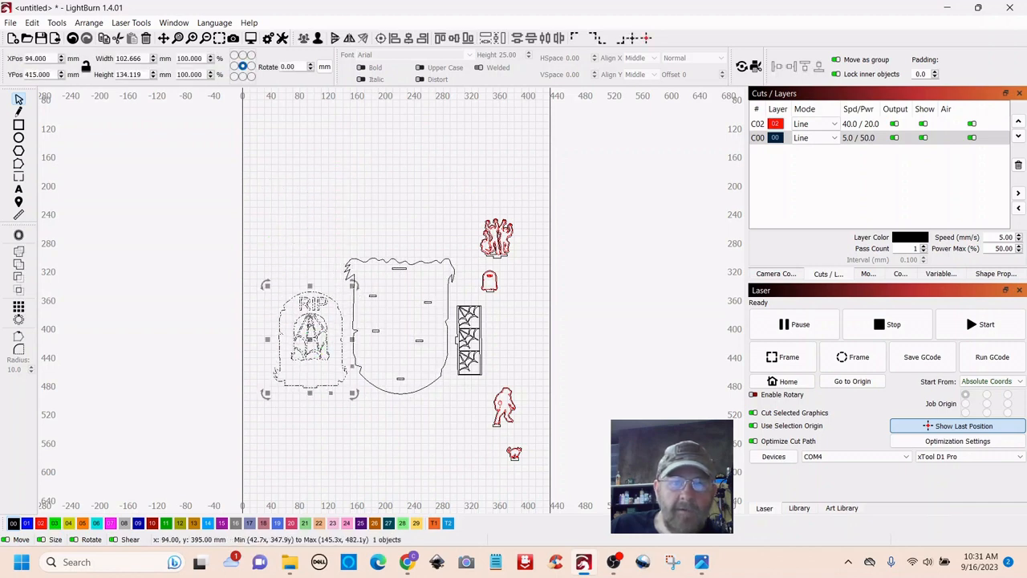
pyautogui.click(382, 182)
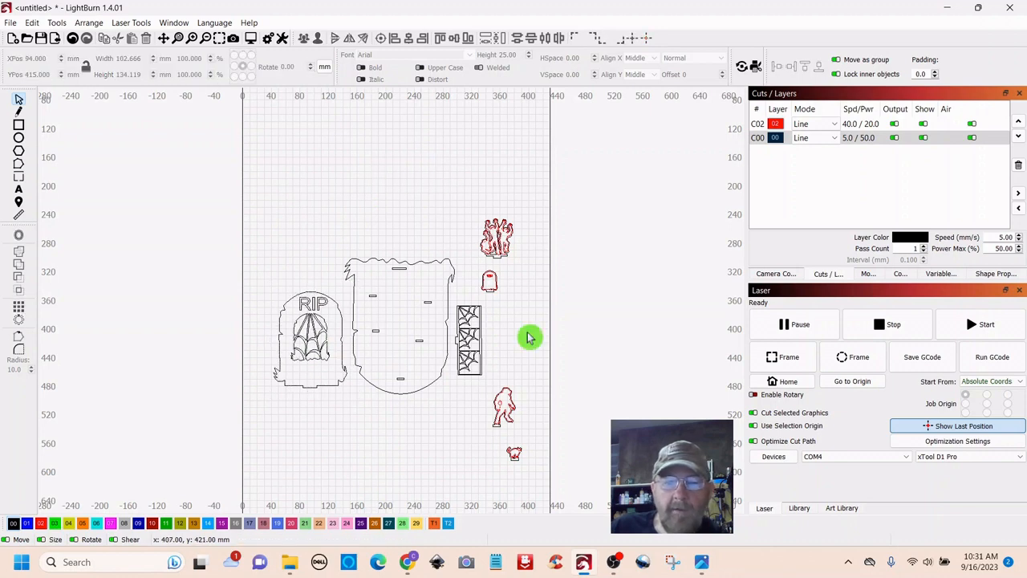
pyautogui.moveTo(533, 382); pyautogui.dragTo(294, 272)
pyautogui.moveTo(512, 213); pyautogui.dragTo(338, 234)
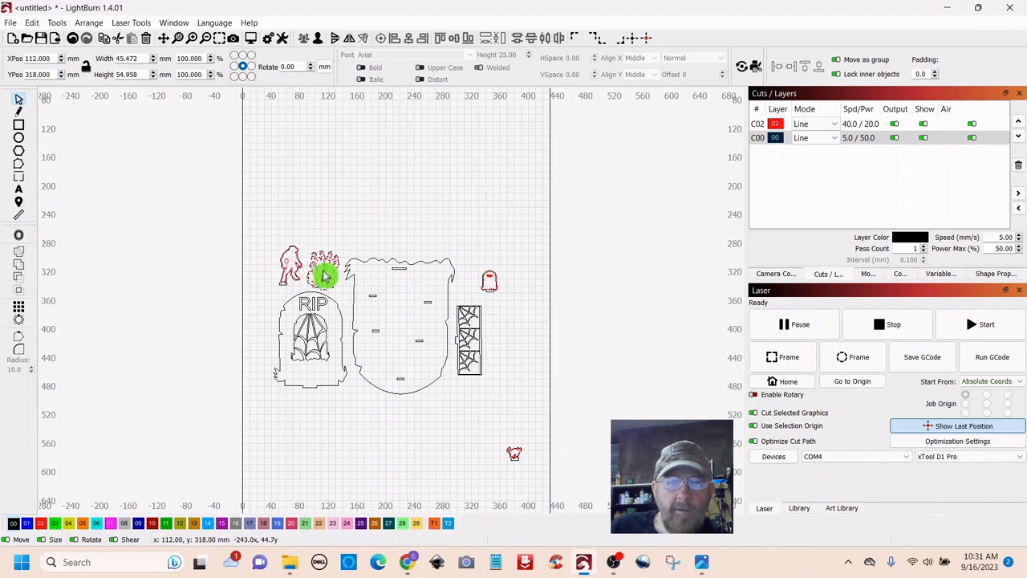
pyautogui.click(443, 187)
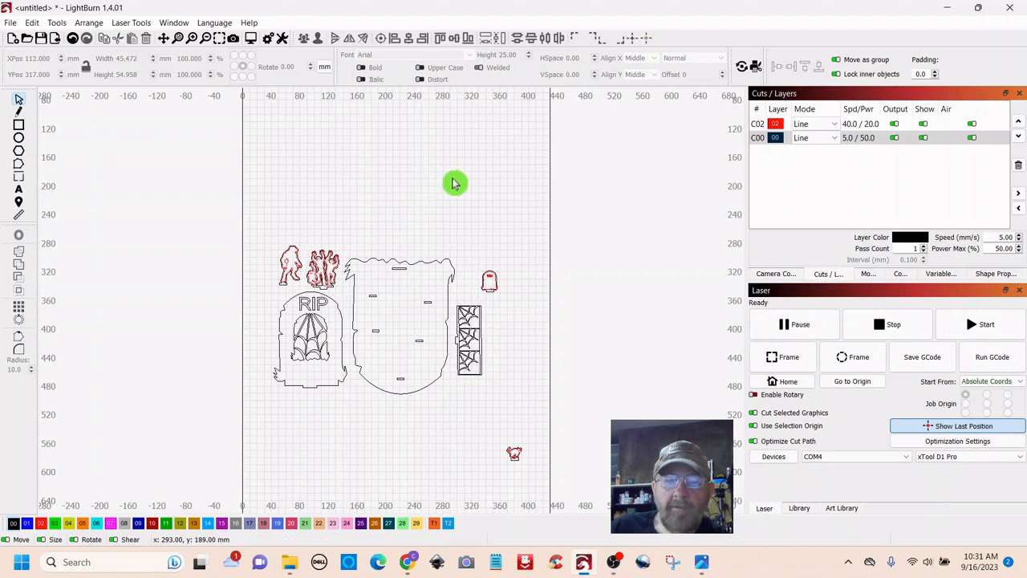